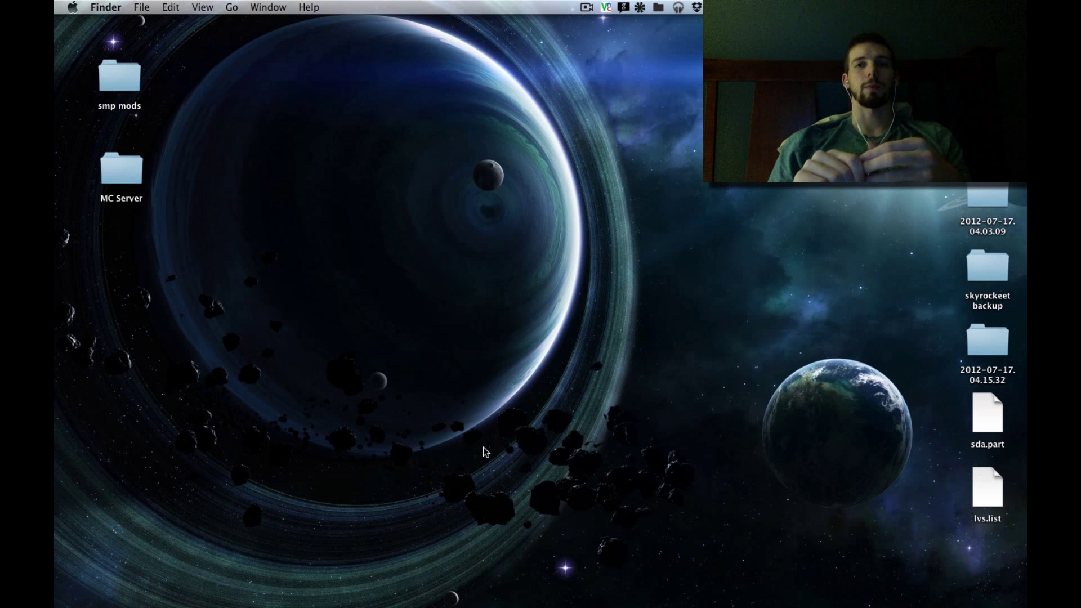
- Find and launch CamTwist using the system-wide search
{"action": "key", "text": "super+space"}
{"action": "type", "text": "screen"}
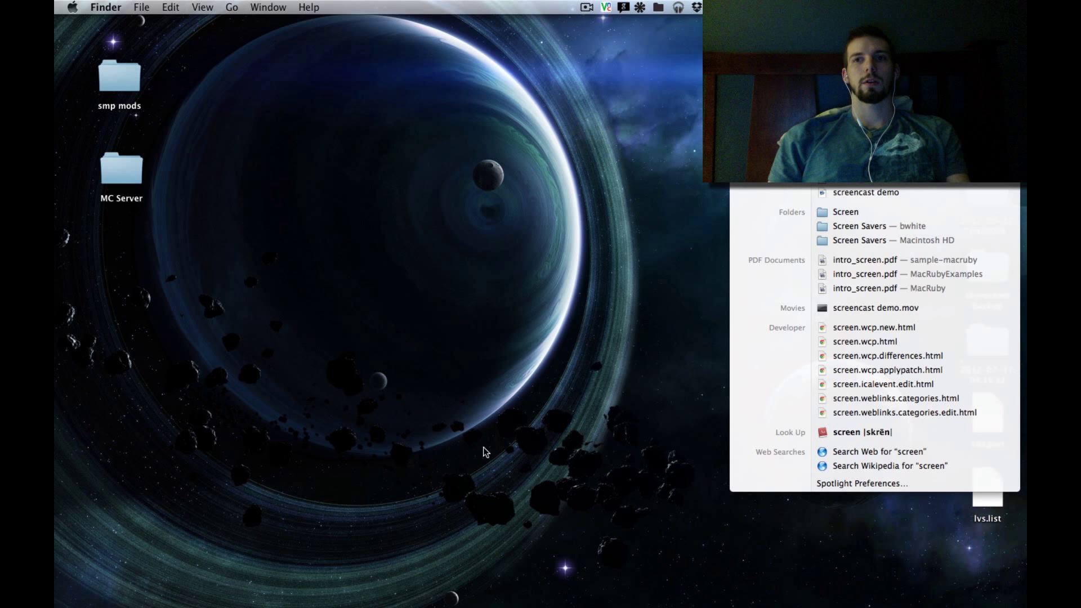
{"action": "key", "text": "BackSpace"}
{"action": "key", "text": "BackSpace"}
{"action": "key", "text": "BackSpace"}
{"action": "key", "text": "BackSpace"}
{"action": "key", "text": "BackSpace"}
{"action": "key", "text": "BackSpace"}
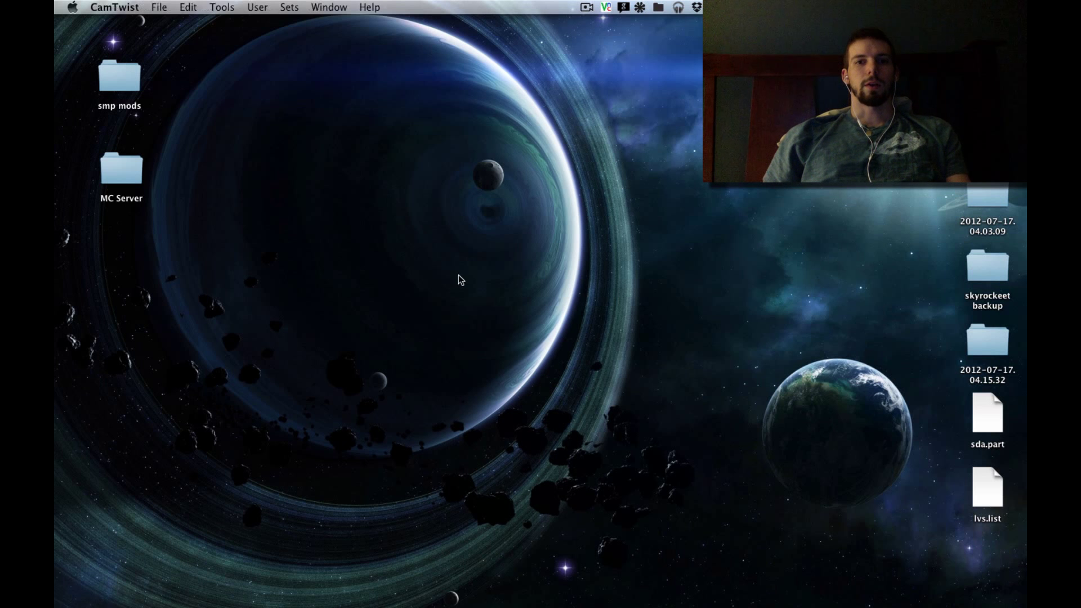
{"action": "key", "text": "super+space"}
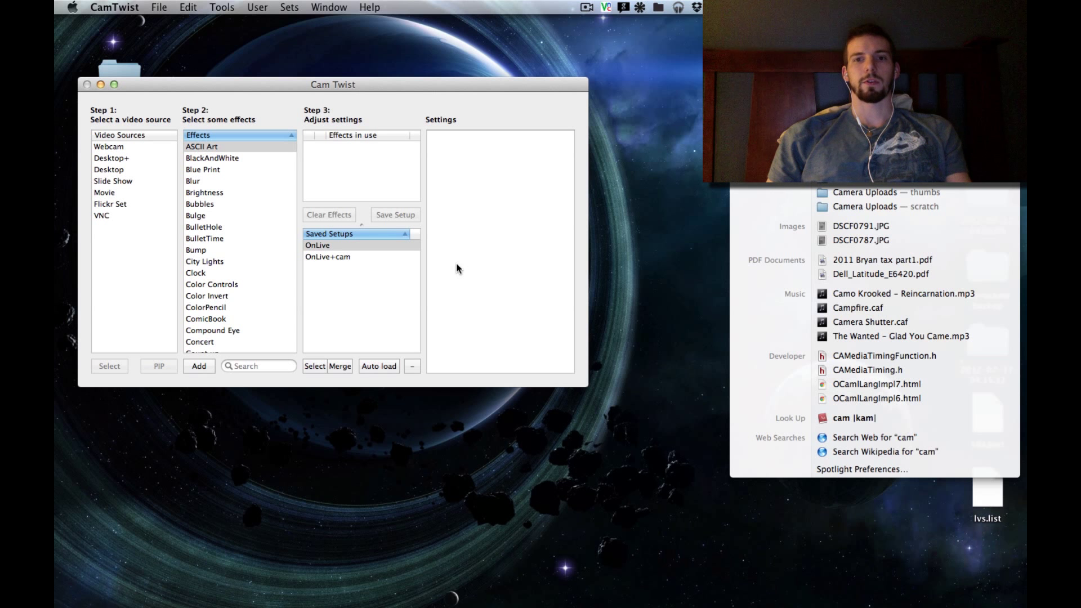
{"action": "key", "text": "Escape"}
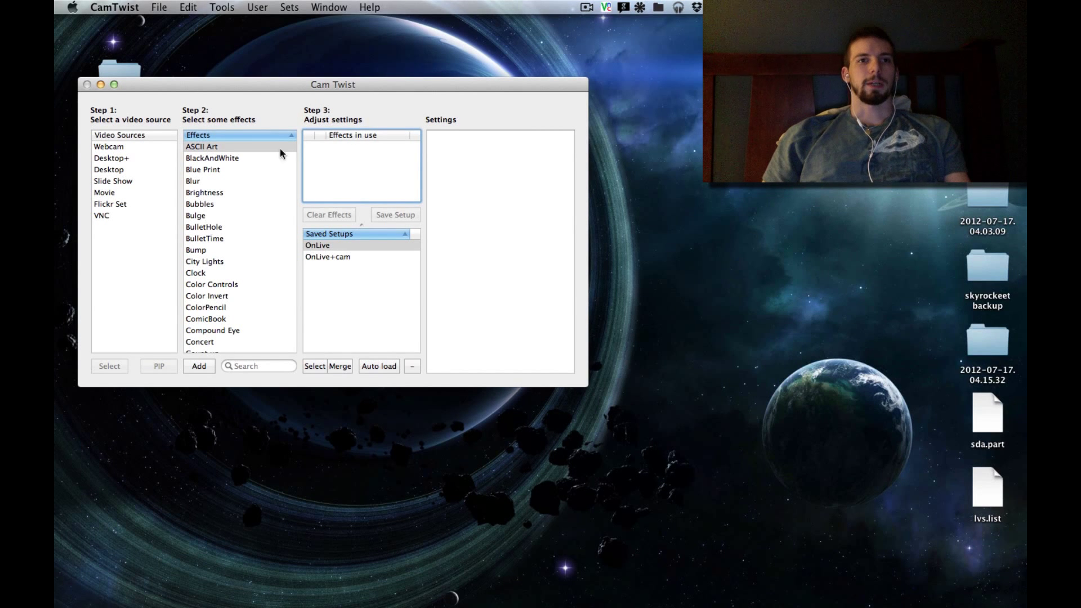
- Apply Desktop+ as the video source and shift the main window slightly
{"action": "left_click", "coordinate": [333, 257]}
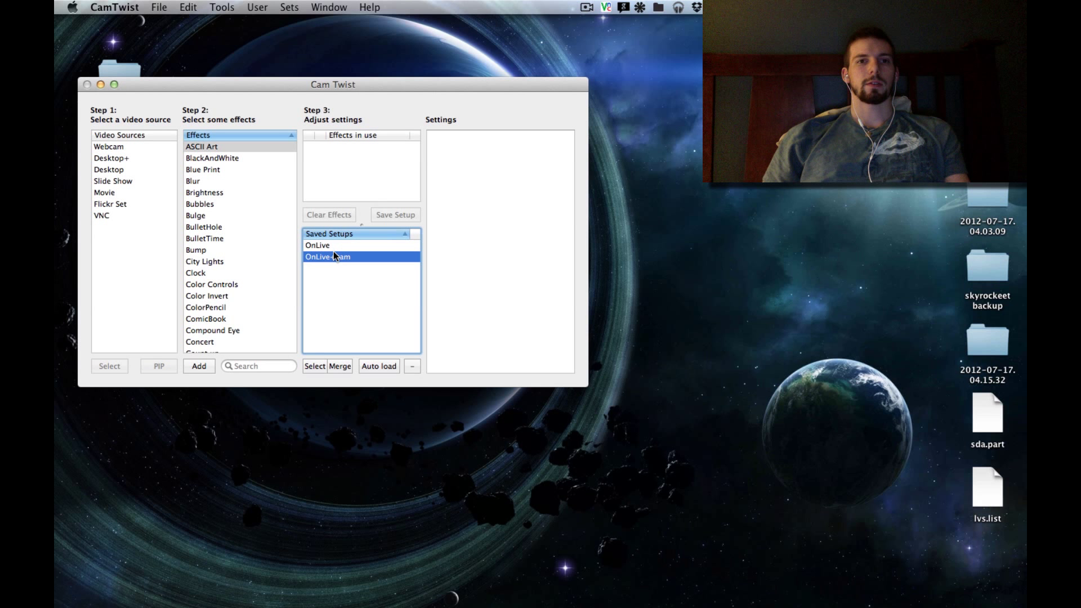
{"action": "left_click", "coordinate": [333, 272]}
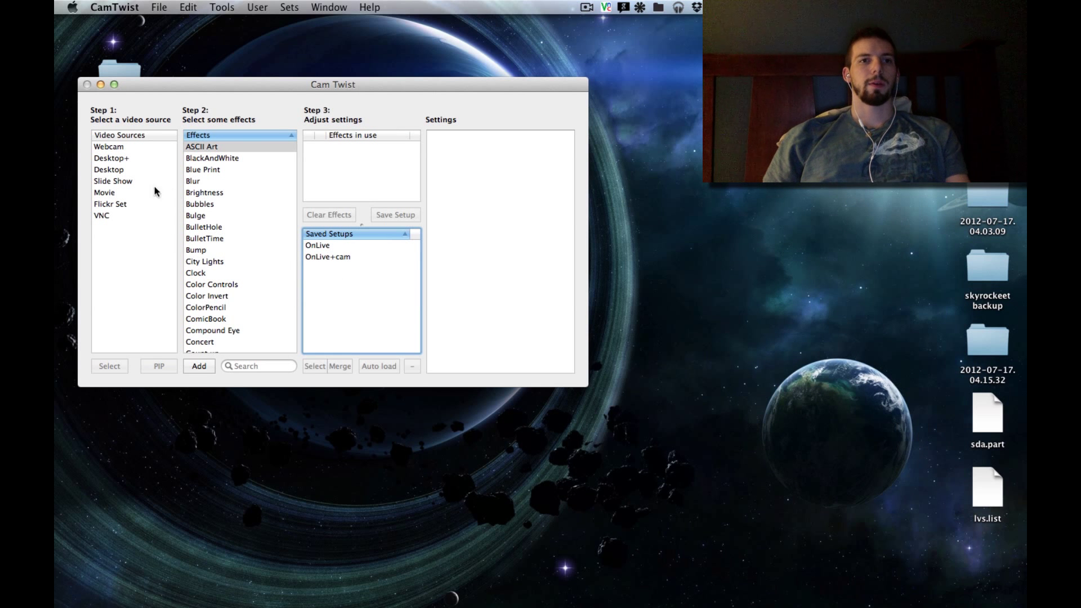
{"action": "left_click", "coordinate": [120, 169]}
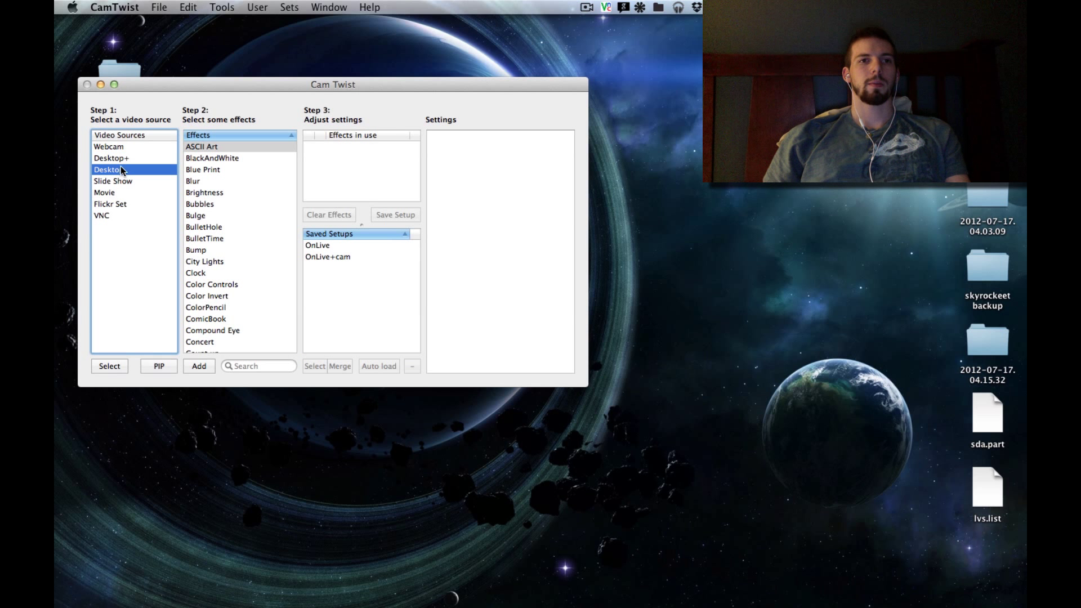
{"action": "left_click", "coordinate": [121, 159]}
{"action": "double_click", "coordinate": [121, 160]}
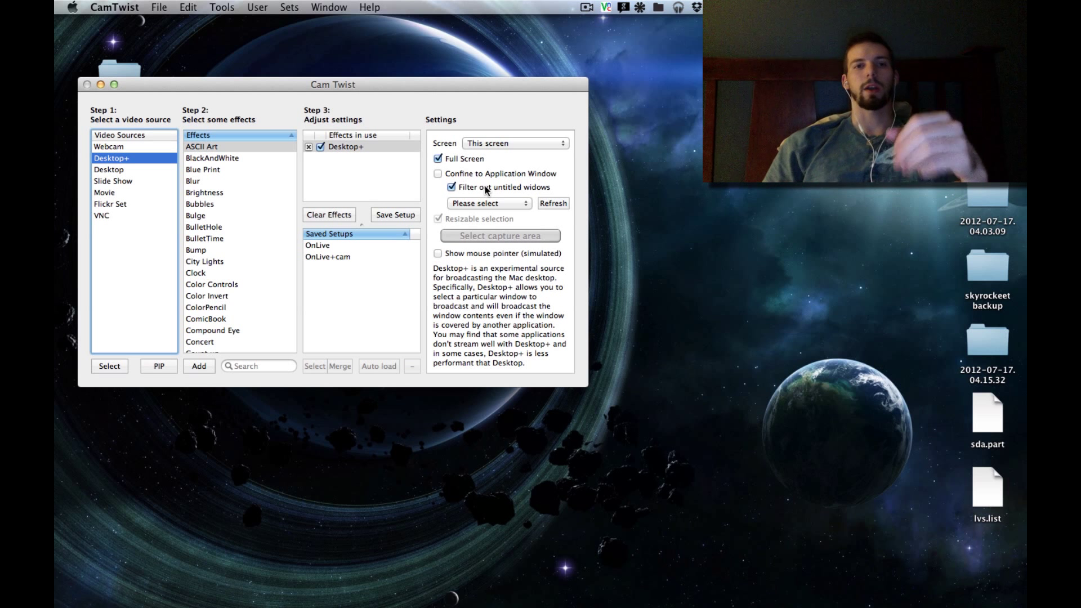
{"action": "mouse_move", "coordinate": [320, 89]}
{"action": "left_mouse_down"}
{"action": "mouse_move", "coordinate": [349, 77]}
{"action": "mouse_move", "coordinate": [373, 37]}
{"action": "mouse_move", "coordinate": [337, 45]}
{"action": "mouse_move", "coordinate": [312, 89]}
{"action": "left_mouse_up"}
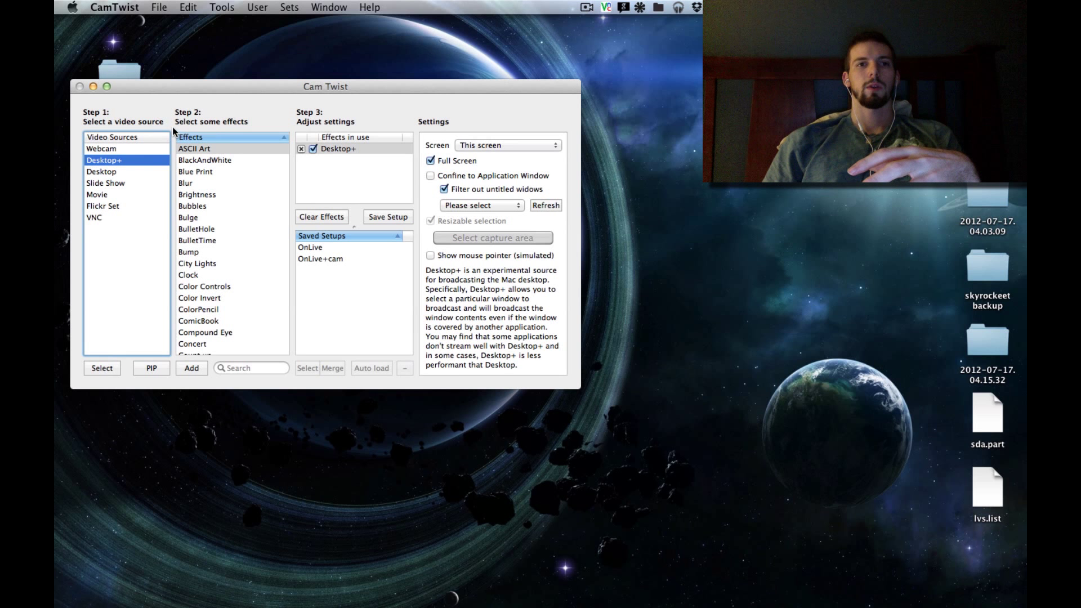
- Look through the effects list and the available video sources from Webcam down to VNC
{"action": "scroll", "coordinate": [209, 180], "scroll_direction": "down", "scroll_amount": 5}
{"action": "scroll", "coordinate": [208, 180], "scroll_direction": "up", "scroll_amount": 5}
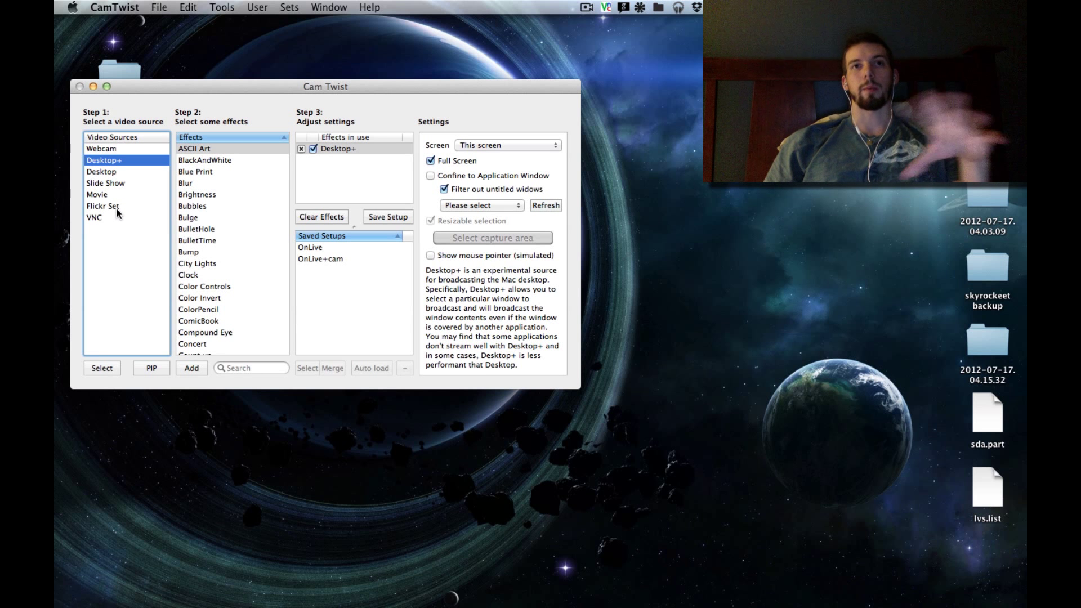
{"action": "left_click", "coordinate": [113, 149]}
{"action": "left_click", "coordinate": [111, 165]}
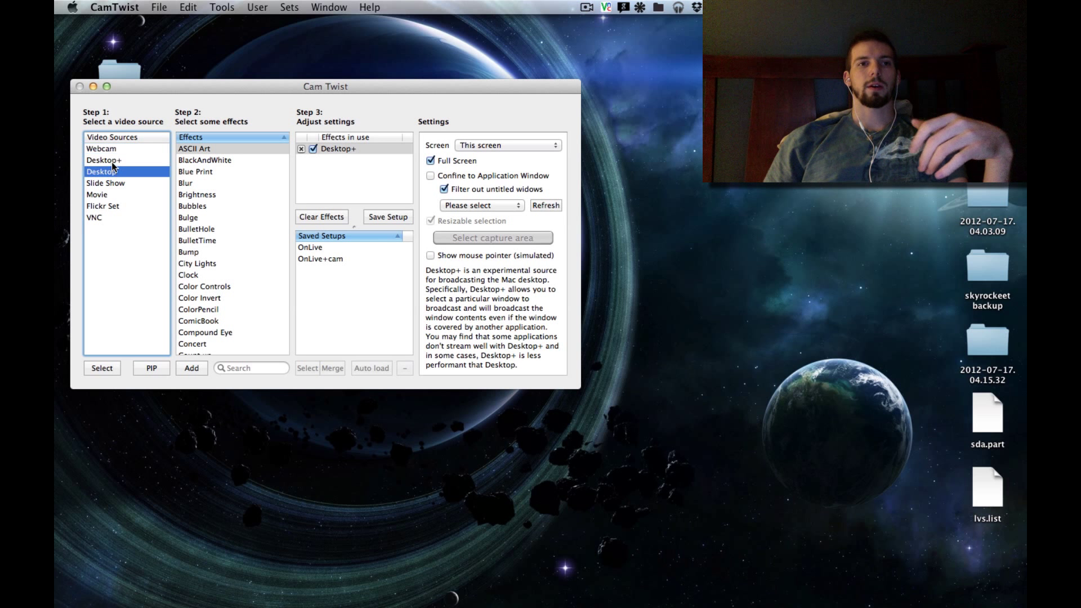
{"action": "left_click", "coordinate": [111, 161]}
{"action": "left_click", "coordinate": [112, 181]}
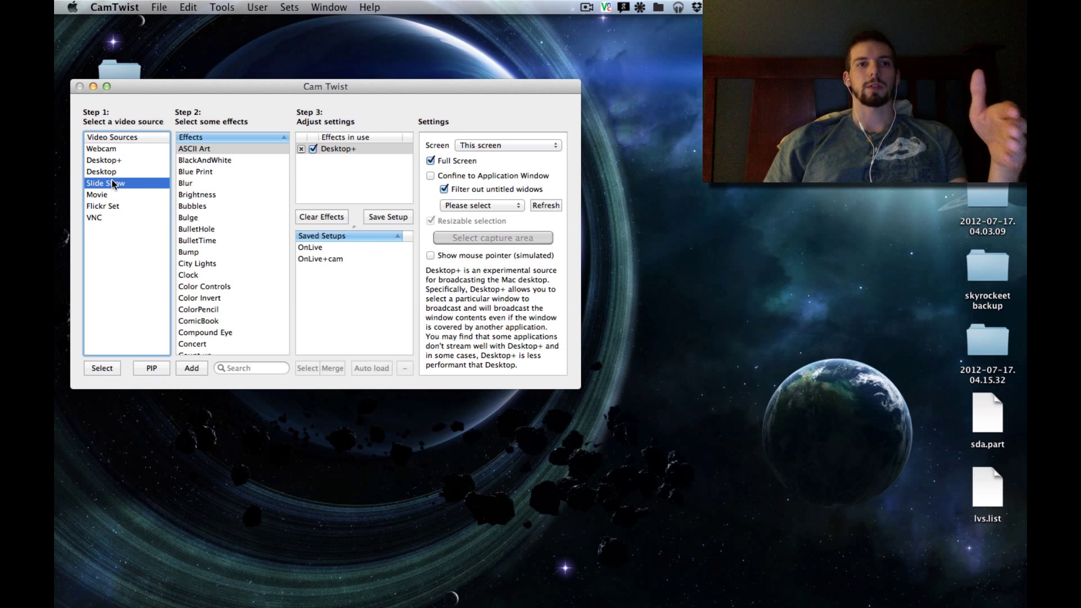
{"action": "left_click", "coordinate": [107, 194]}
{"action": "left_click", "coordinate": [106, 206]}
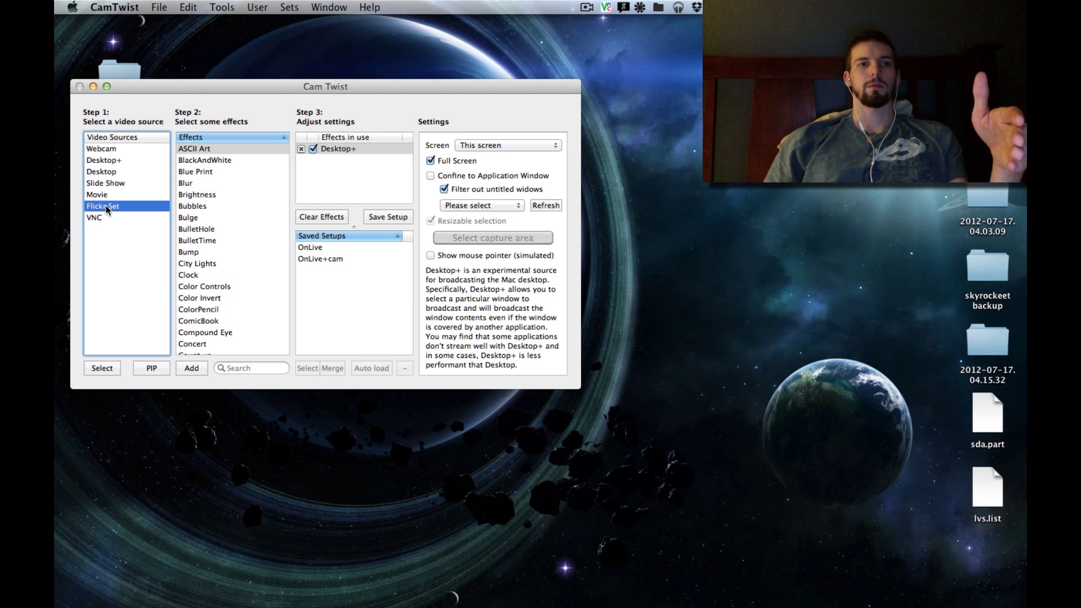
{"action": "left_click", "coordinate": [106, 218]}
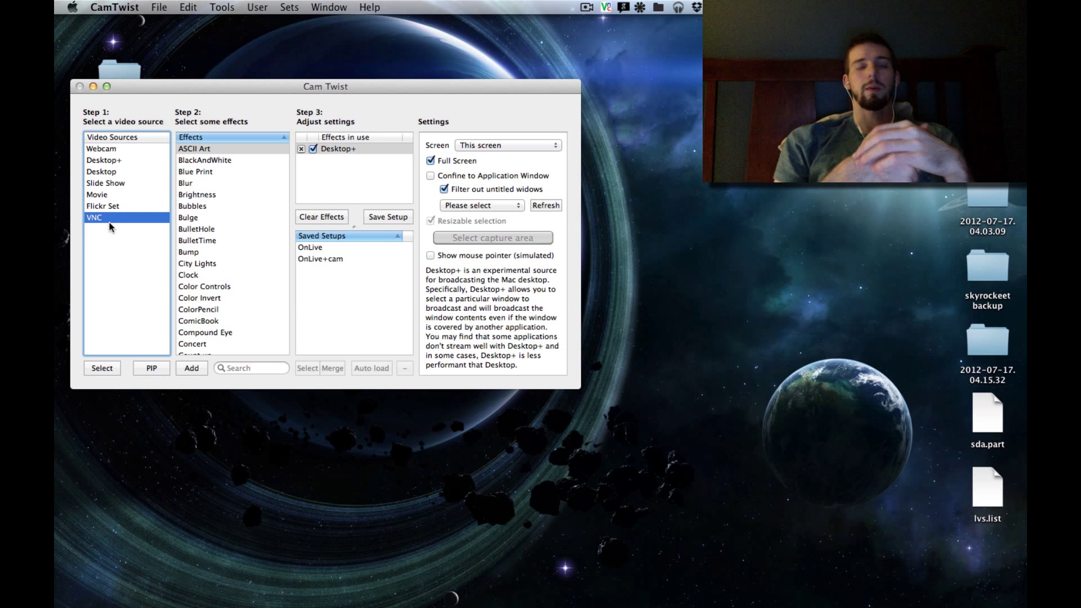
- Remove Desktop+ from the effects in use and apply it again as the video source
{"action": "left_click", "coordinate": [110, 161]}
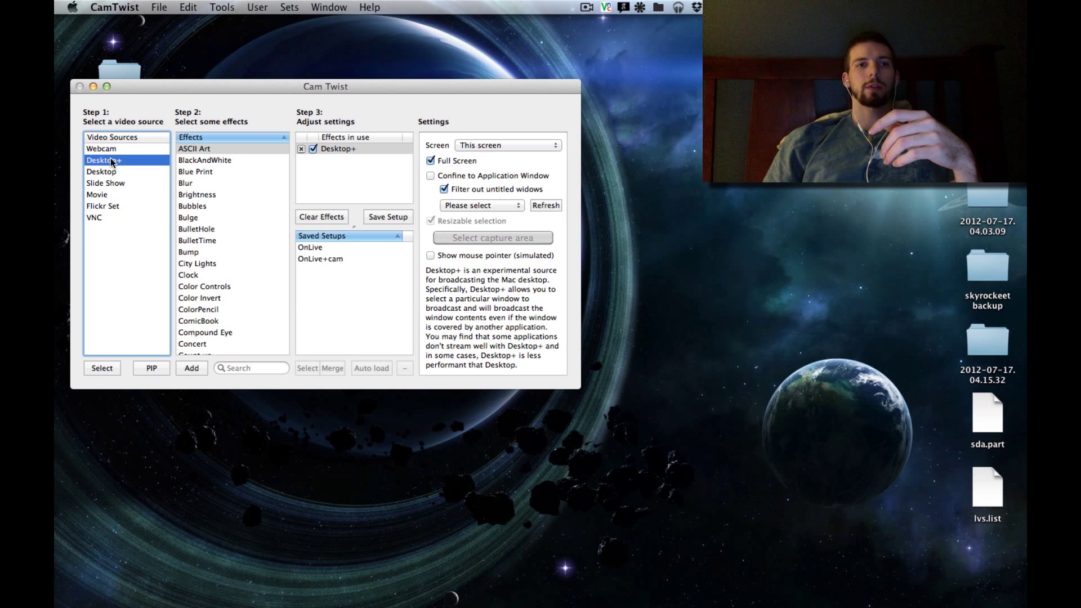
{"action": "left_click", "coordinate": [301, 149]}
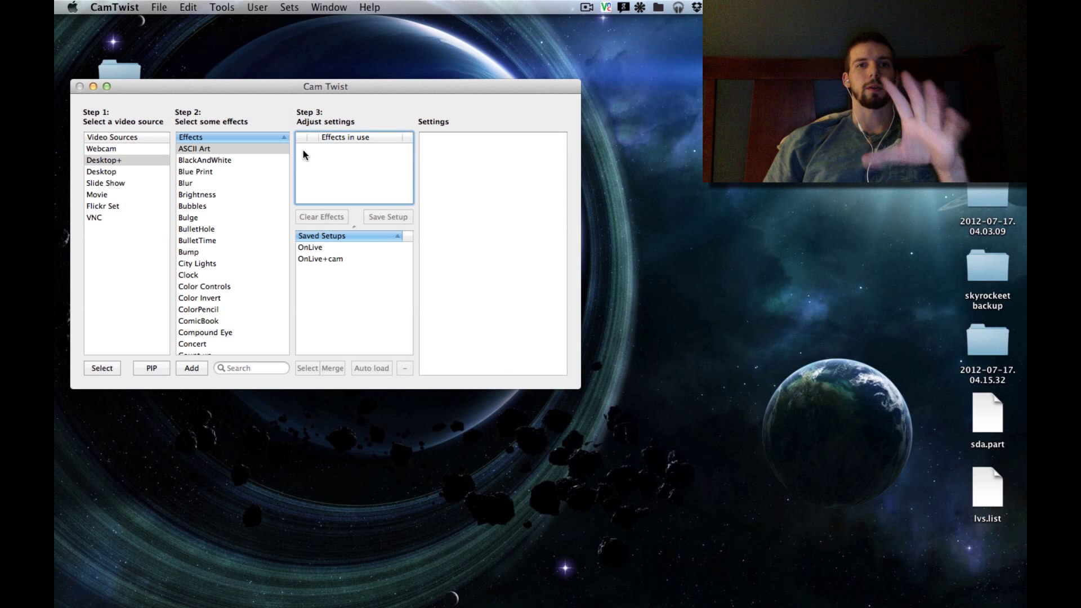
{"action": "left_click", "coordinate": [120, 159]}
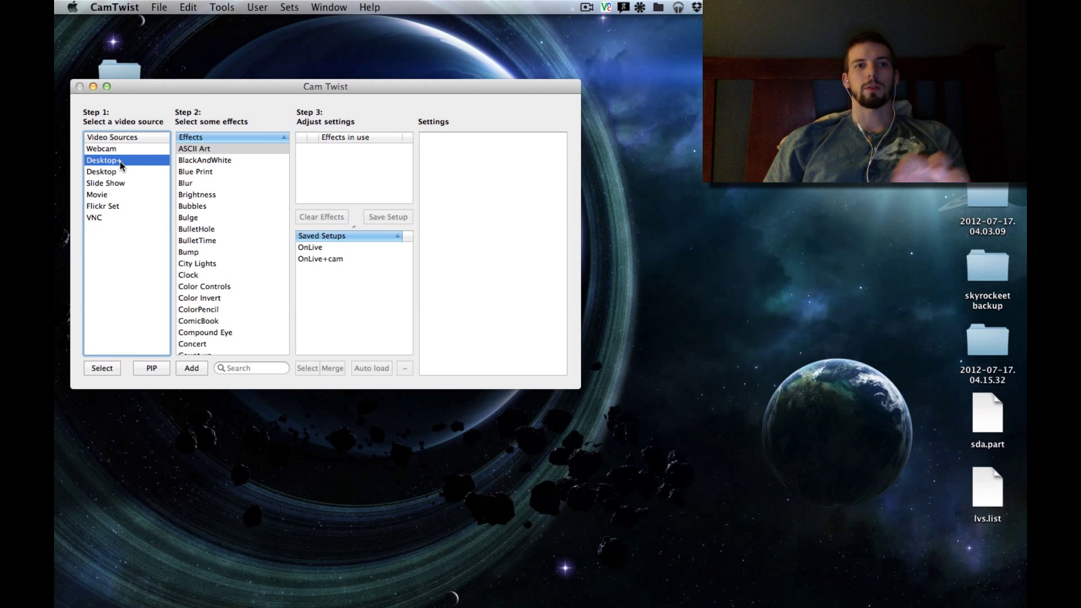
{"action": "double_click", "coordinate": [120, 162]}
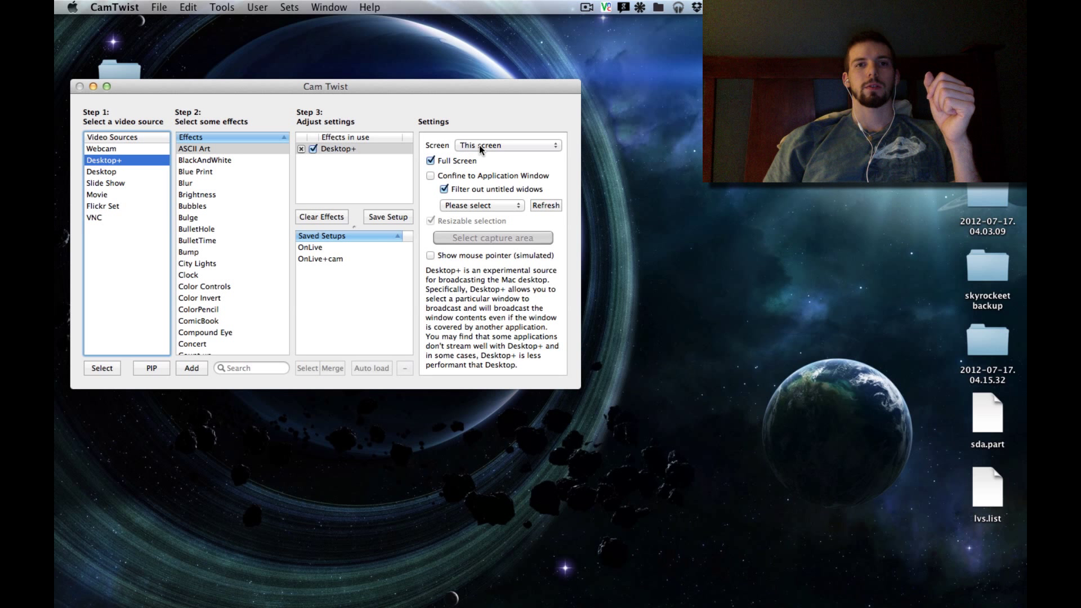
- View the capture screen choices and try confining the capture to an application window before returning to Full Screen
{"action": "left_click", "coordinate": [516, 144]}
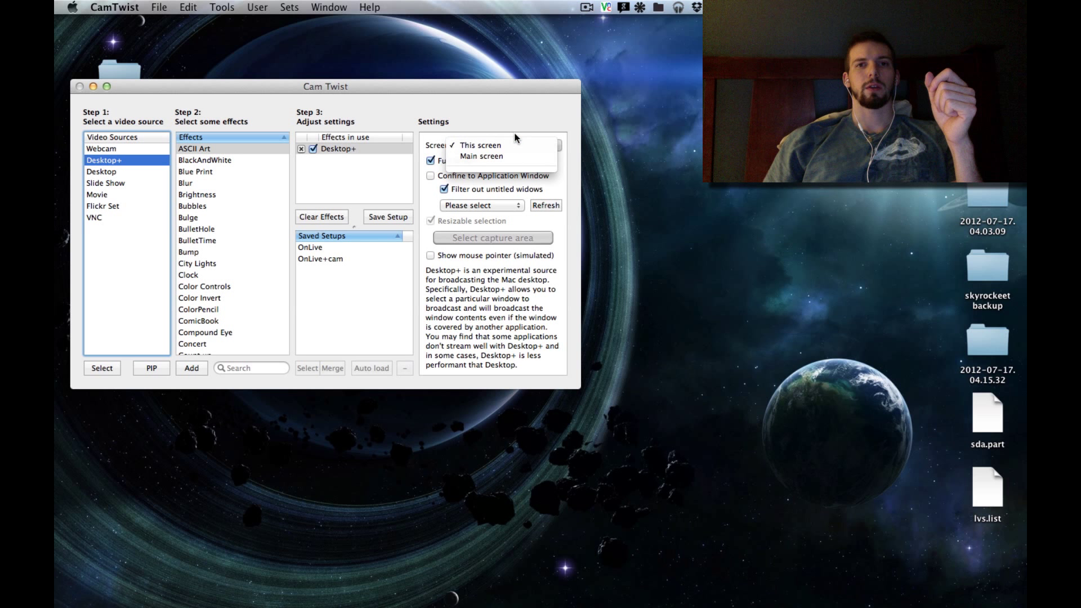
{"action": "left_click", "coordinate": [515, 135]}
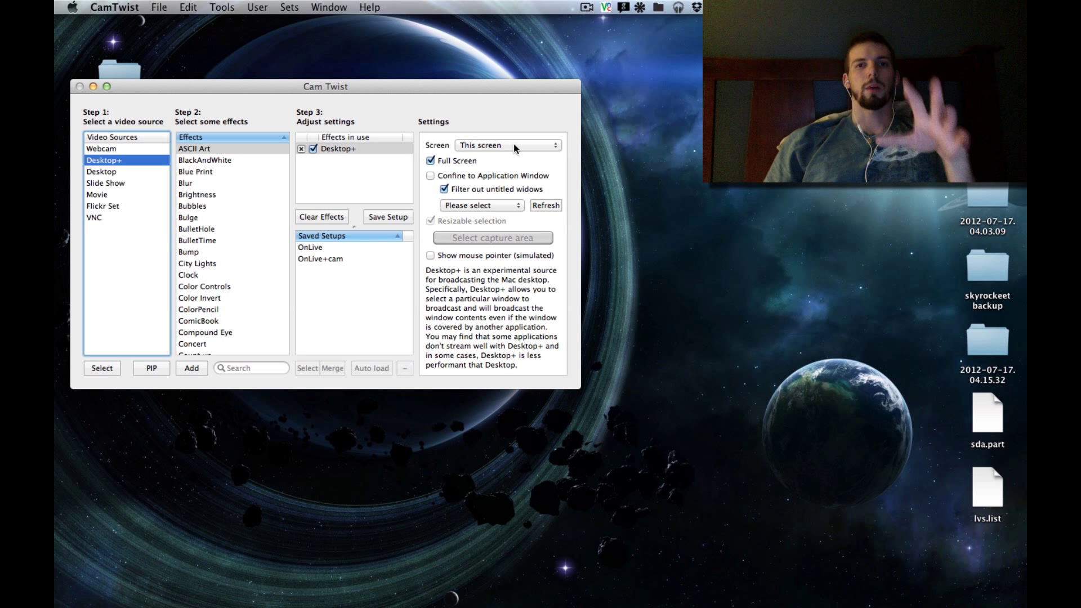
{"action": "left_click", "coordinate": [432, 176]}
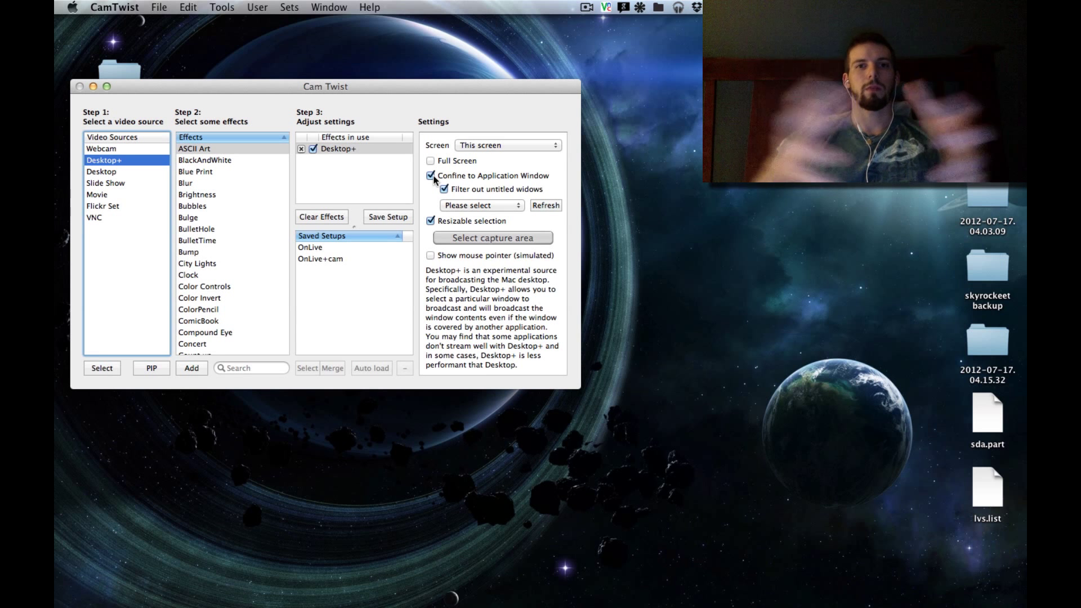
{"action": "left_click", "coordinate": [431, 163]}
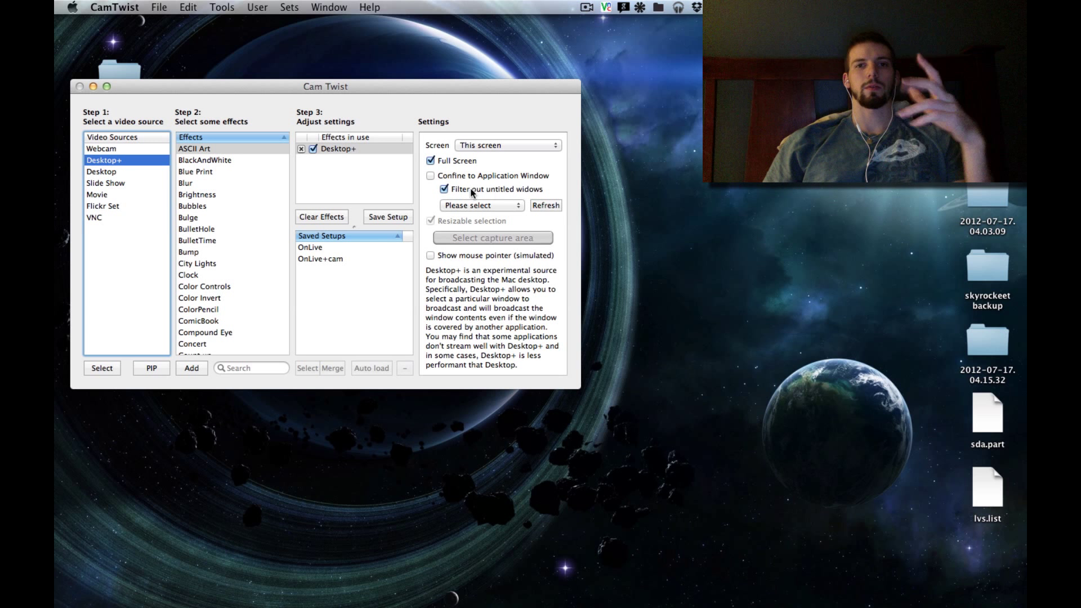
- Compare the selectable application windows with and without filtering out untitled windows, and refresh the list
{"action": "left_click", "coordinate": [461, 206]}
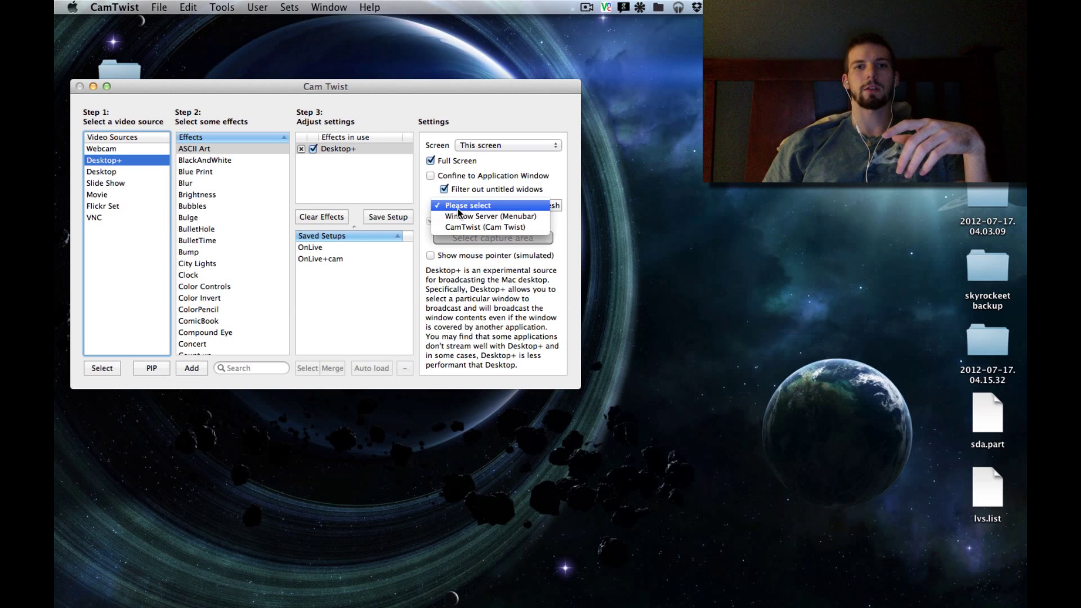
{"action": "left_click", "coordinate": [458, 202]}
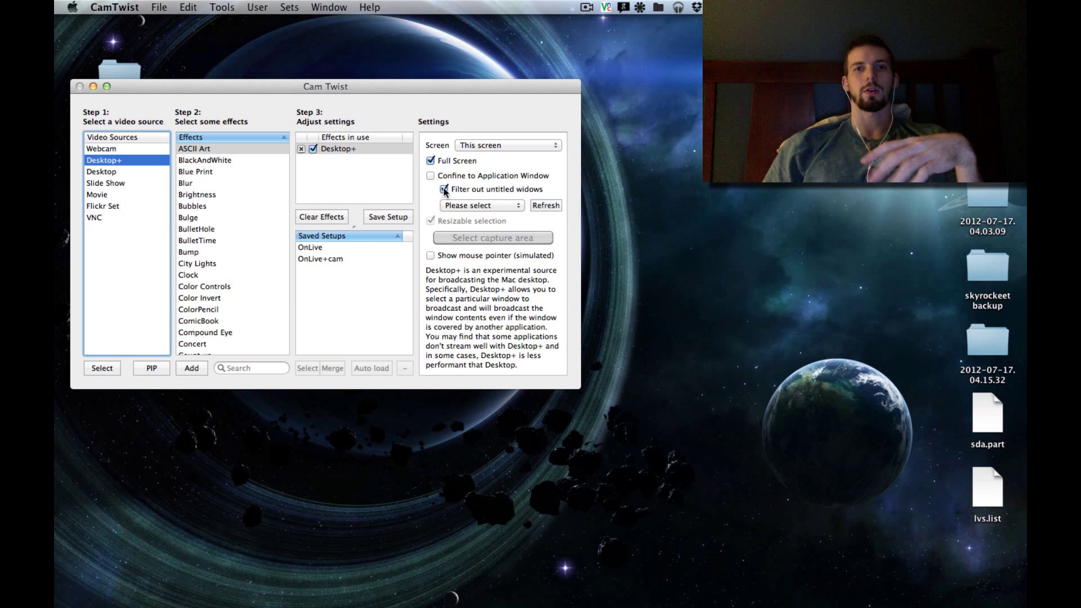
{"action": "left_click", "coordinate": [459, 205]}
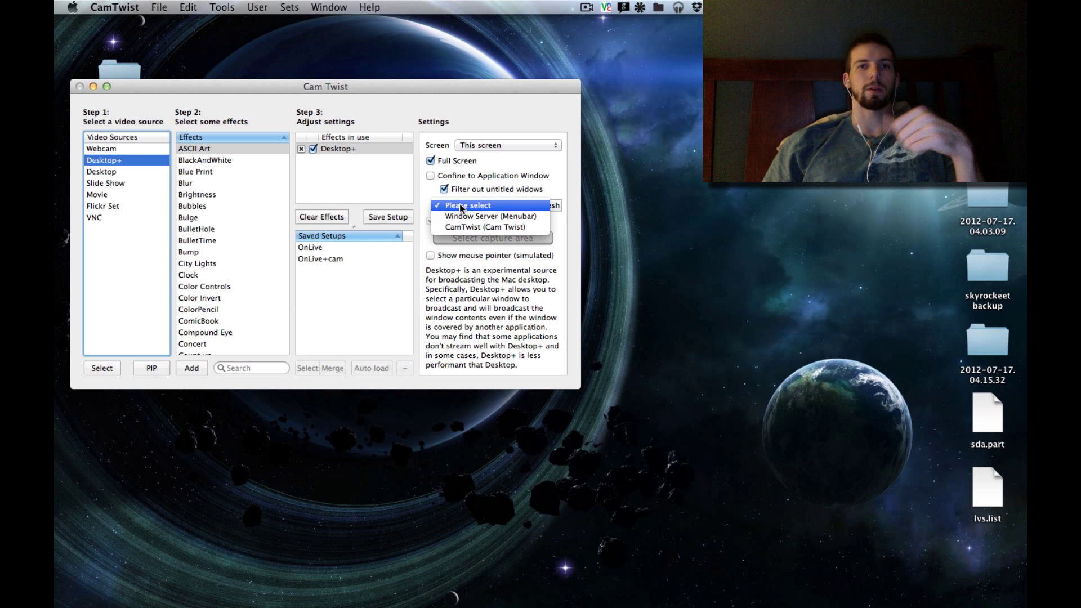
{"action": "left_click", "coordinate": [459, 203]}
{"action": "left_click", "coordinate": [444, 189]}
{"action": "left_click", "coordinate": [456, 206]}
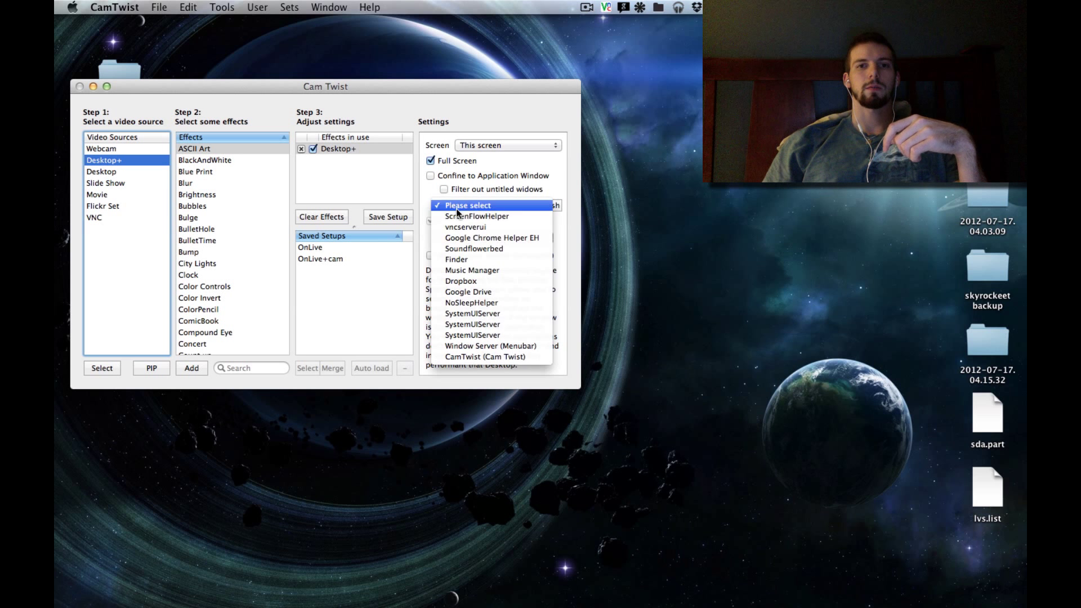
{"action": "left_click", "coordinate": [460, 204]}
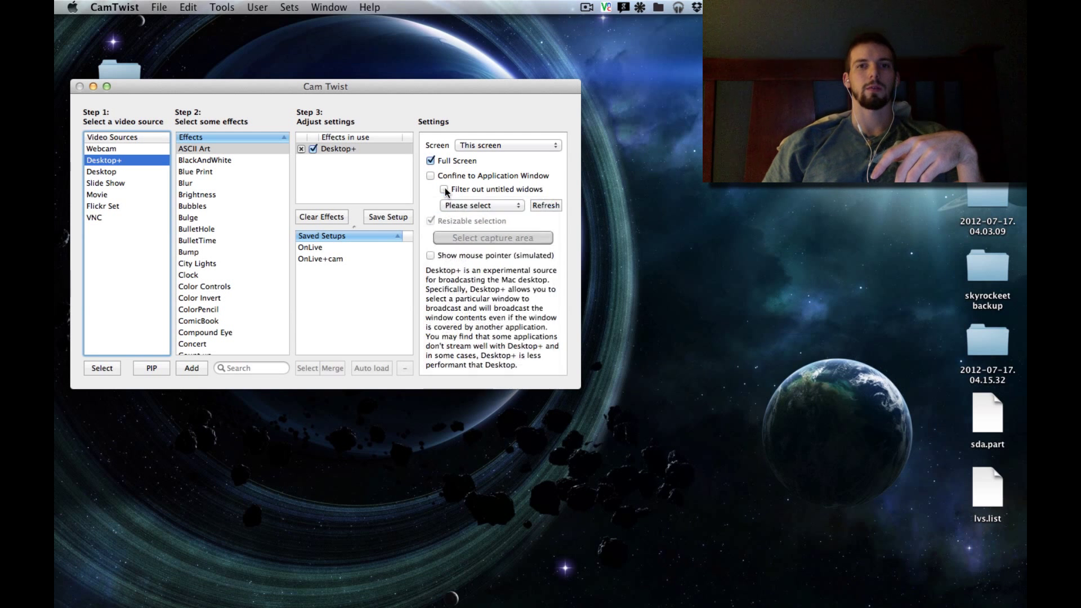
{"action": "left_click", "coordinate": [445, 189]}
{"action": "left_click", "coordinate": [459, 204]}
{"action": "left_click", "coordinate": [539, 207]}
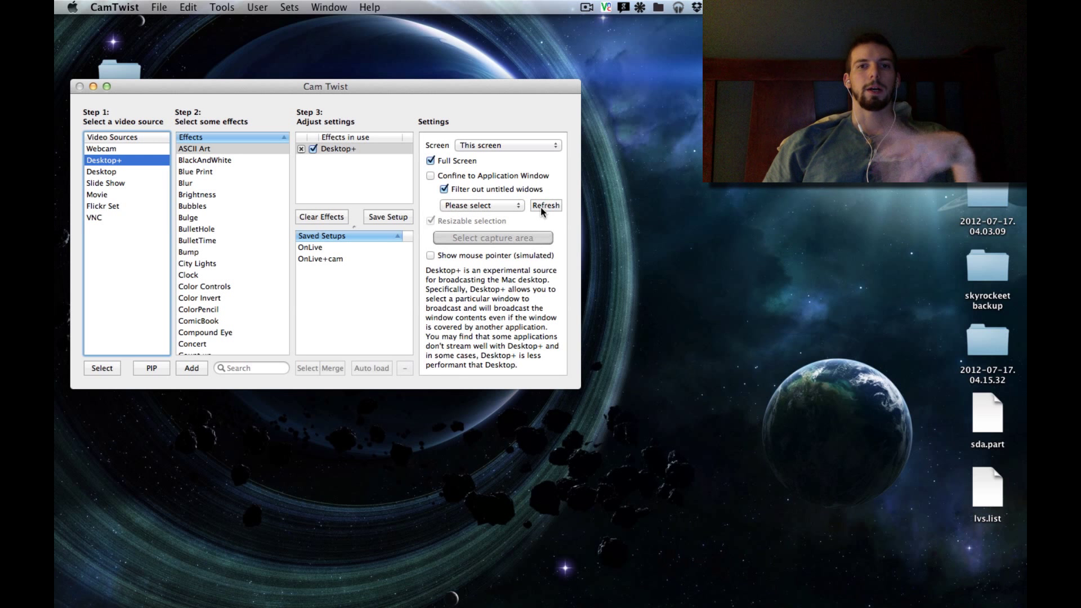
- Set Desktop+ to capture the full screen and show the simulated mouse pointer
{"action": "left_click", "coordinate": [431, 176]}
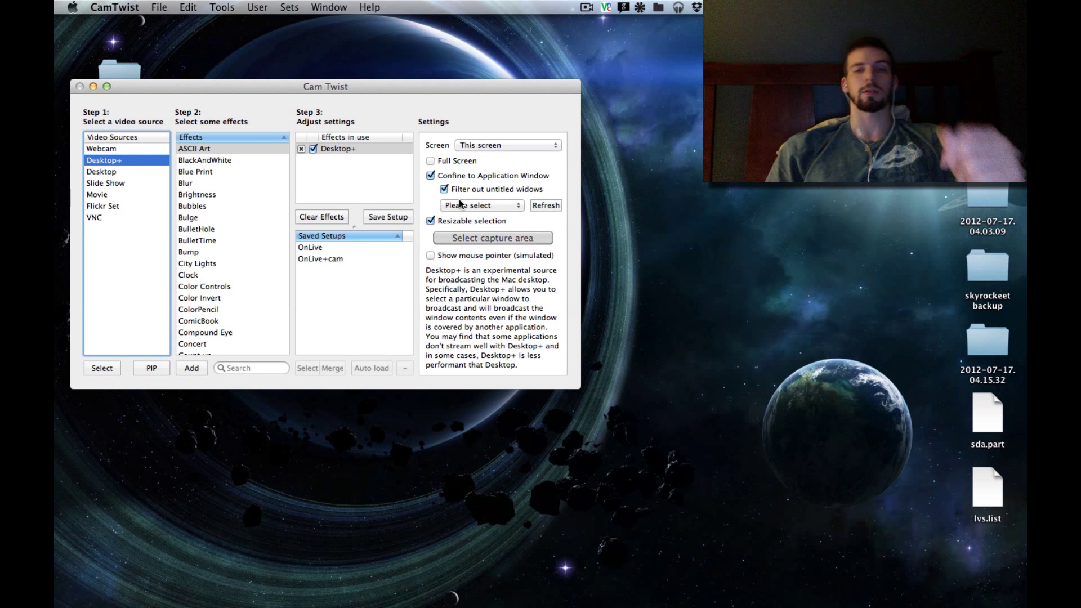
{"action": "left_click", "coordinate": [431, 161]}
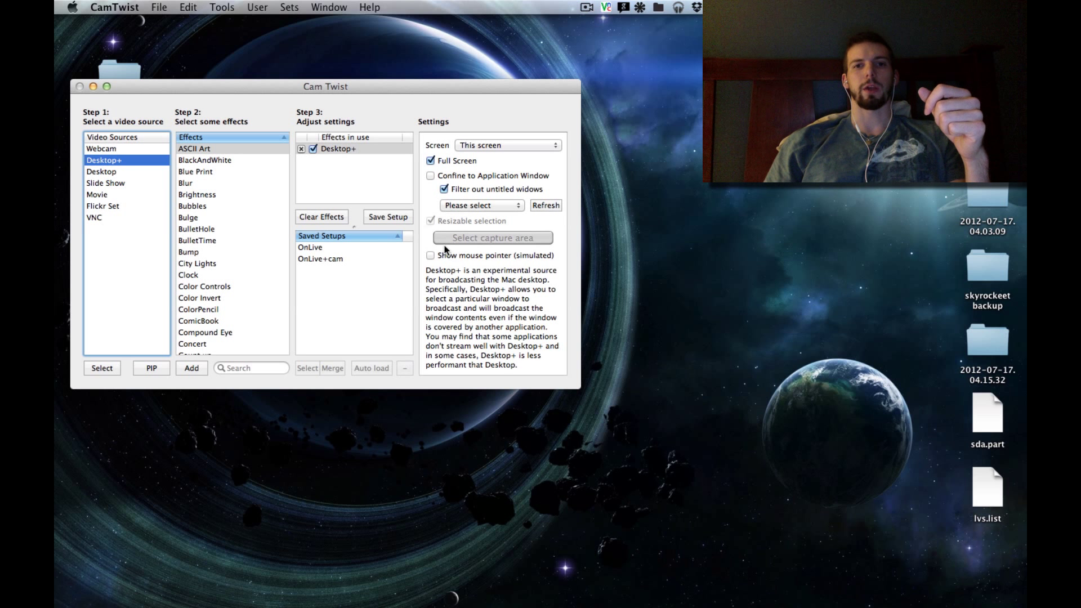
{"action": "left_click", "coordinate": [486, 255]}
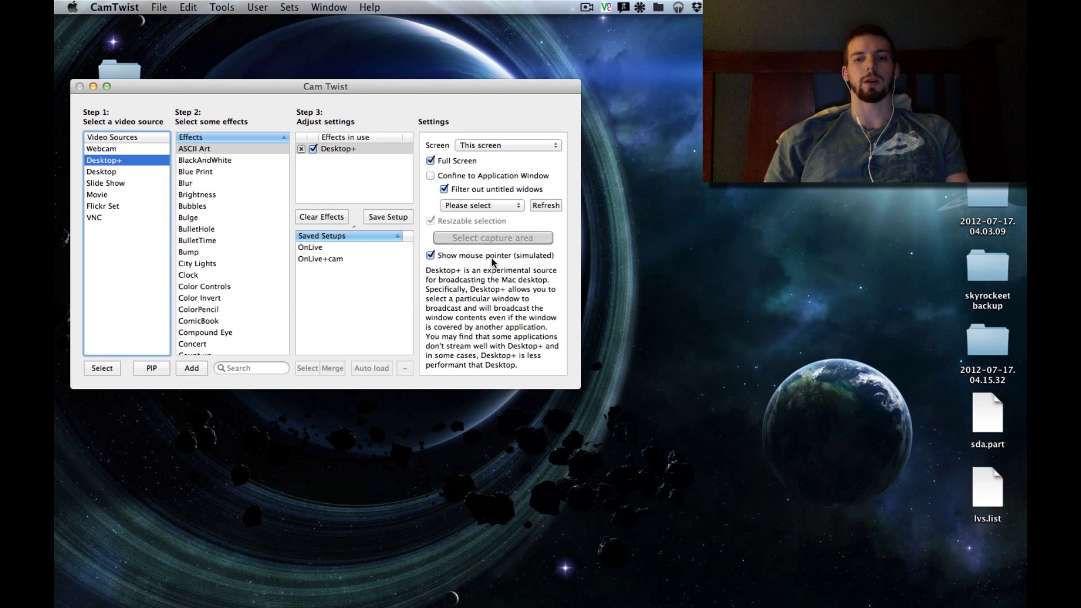
- Open the preview of the video output and check where the Preview command is found
{"action": "key", "text": "super+p"}
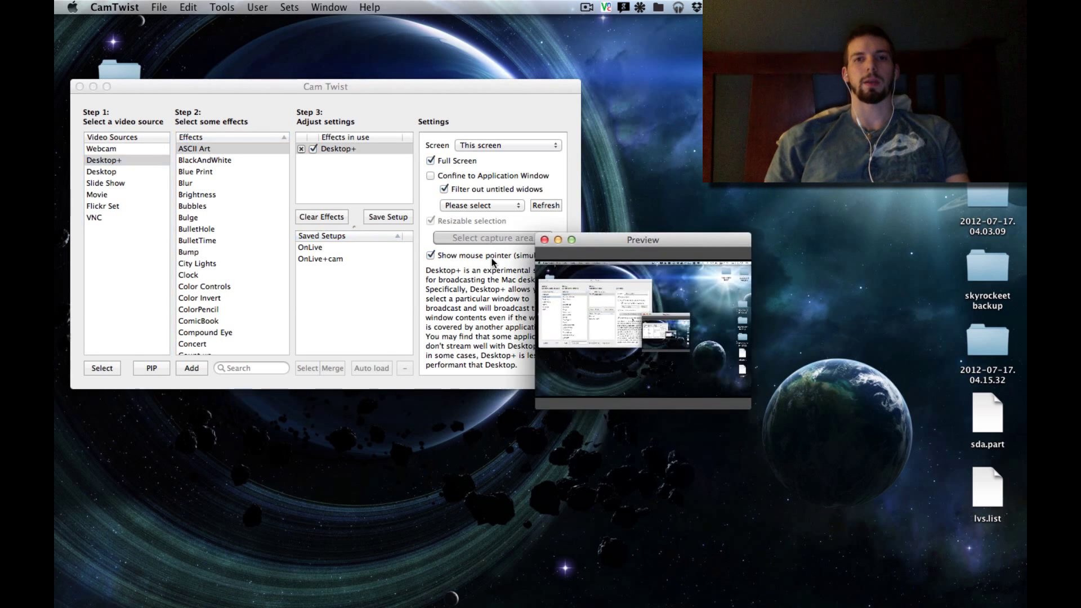
{"action": "left_click", "coordinate": [190, 7]}
{"action": "mouse_move", "coordinate": [164, 8]}
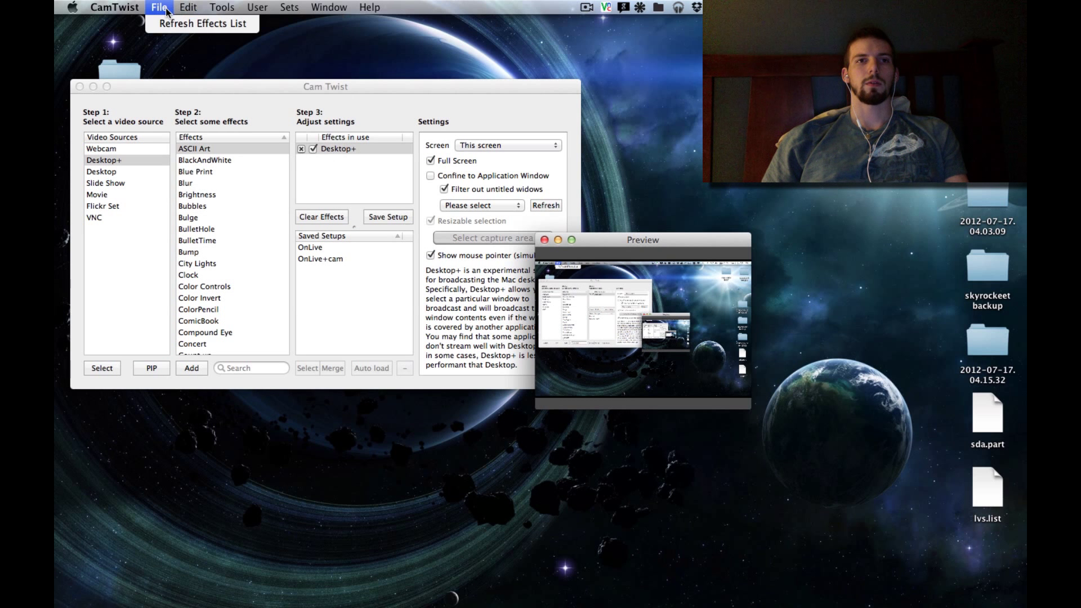
{"action": "mouse_move", "coordinate": [221, 10]}
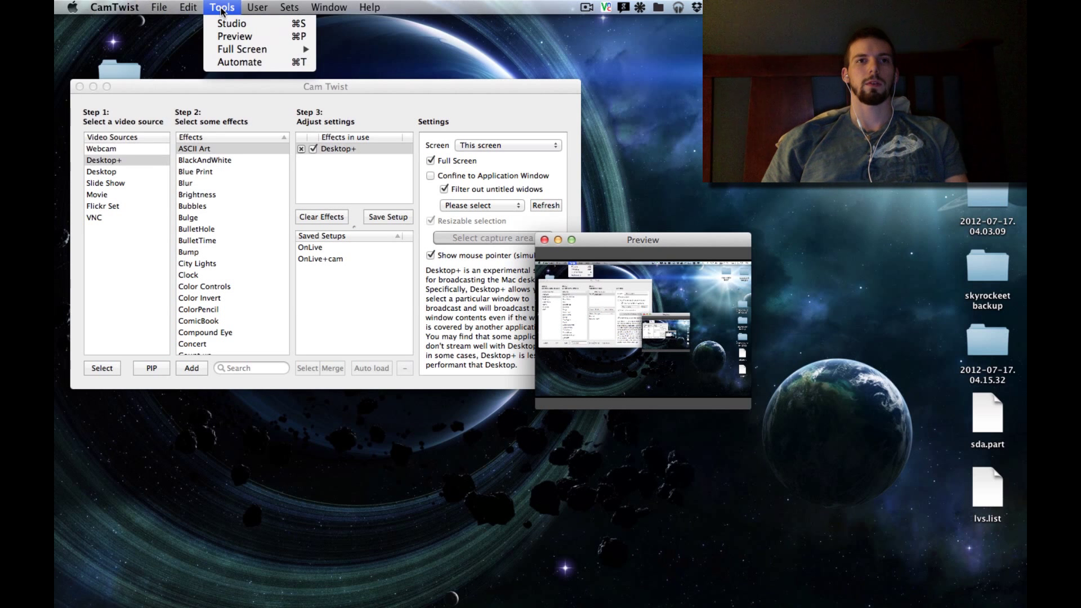
{"action": "left_click", "coordinate": [228, 37]}
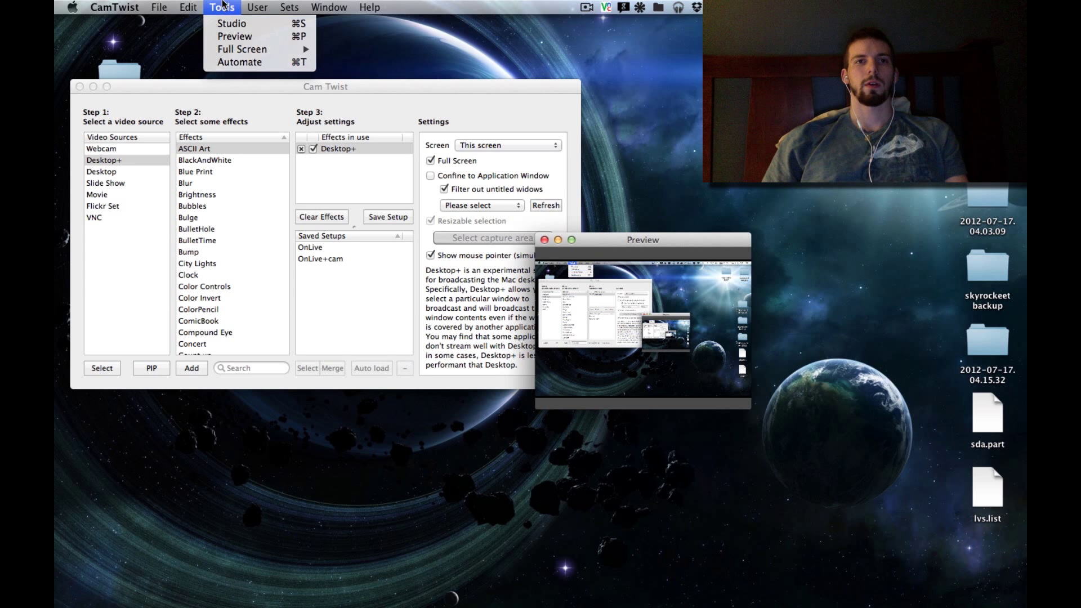
- Move and enlarge the preview window, and turn off the simulated mouse pointer in the Desktop+ settings
{"action": "left_click_drag", "start_coordinate": [613, 234], "coordinate": [496, 126]}
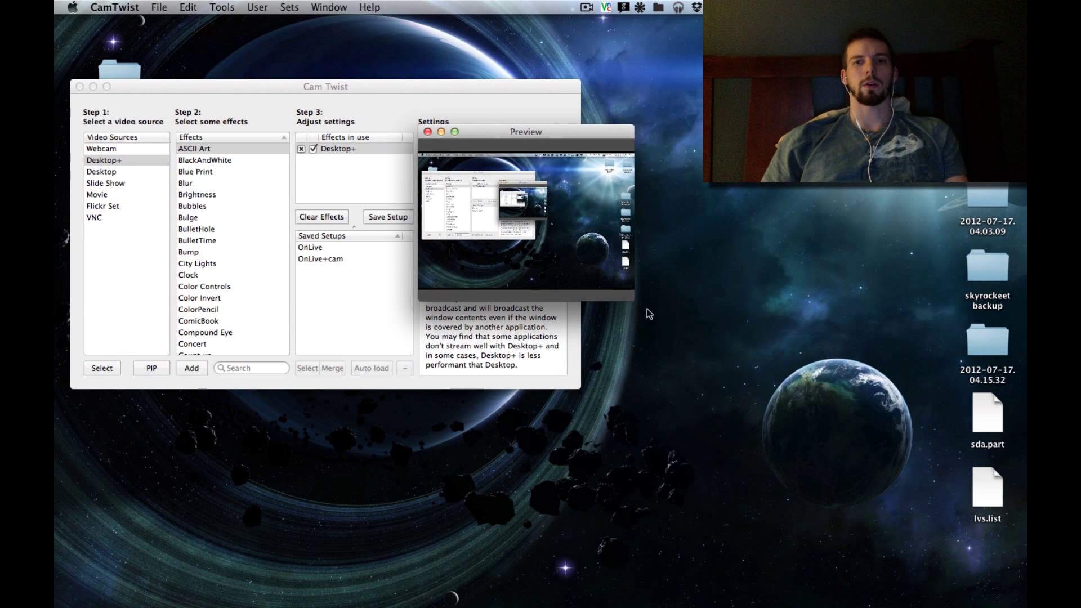
{"action": "left_click_drag", "start_coordinate": [634, 300], "coordinate": [947, 546]}
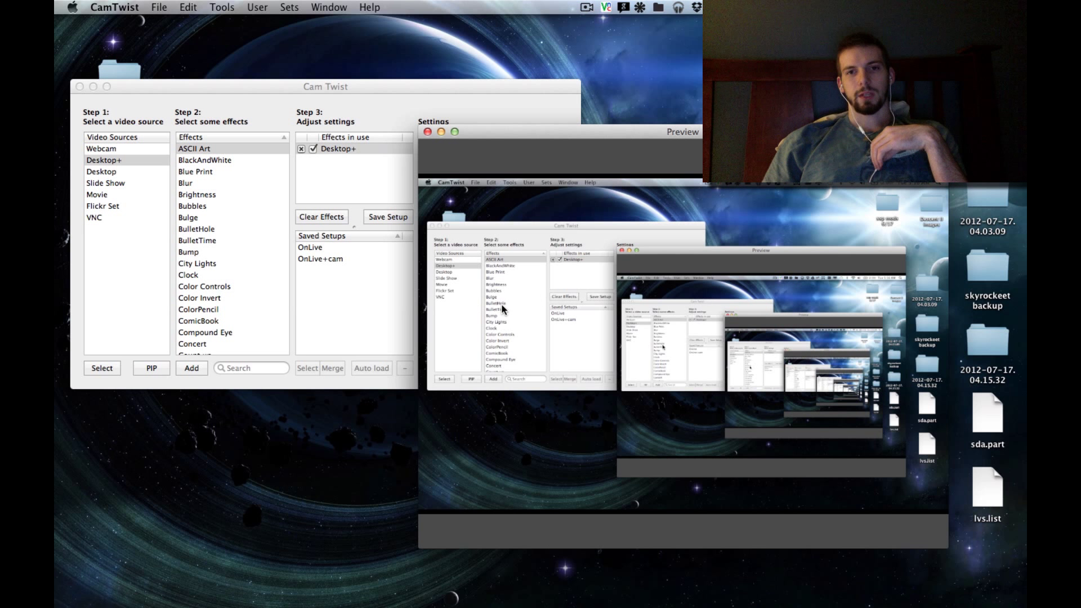
{"action": "left_click", "coordinate": [356, 276]}
{"action": "left_click", "coordinate": [430, 255]}
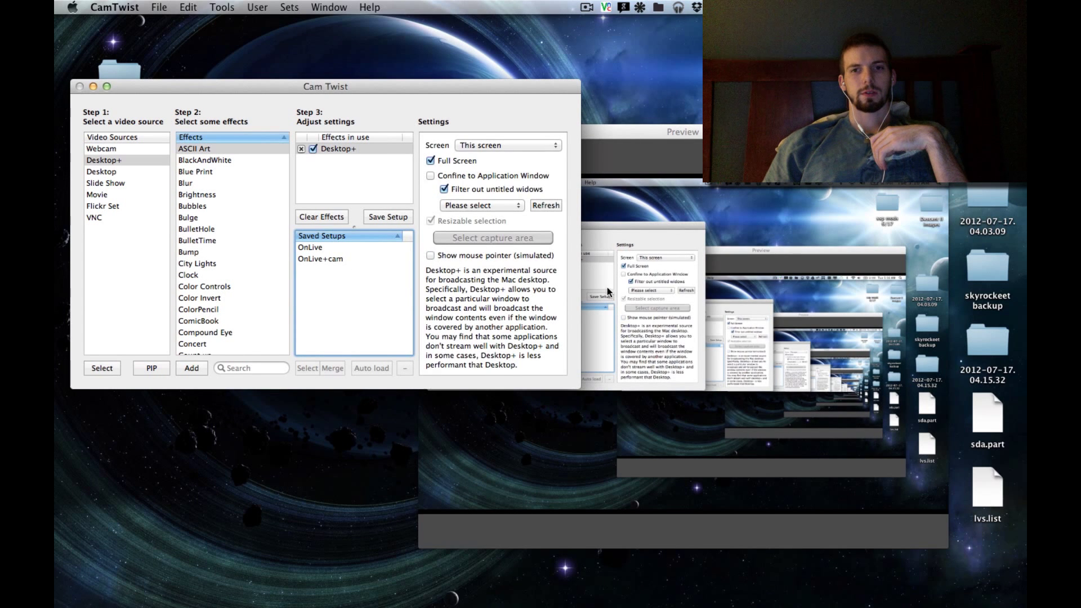
- Compare the preview with the Desktop+ settings, switching the simulated mouse pointer on and off again
{"action": "left_click", "coordinate": [652, 125]}
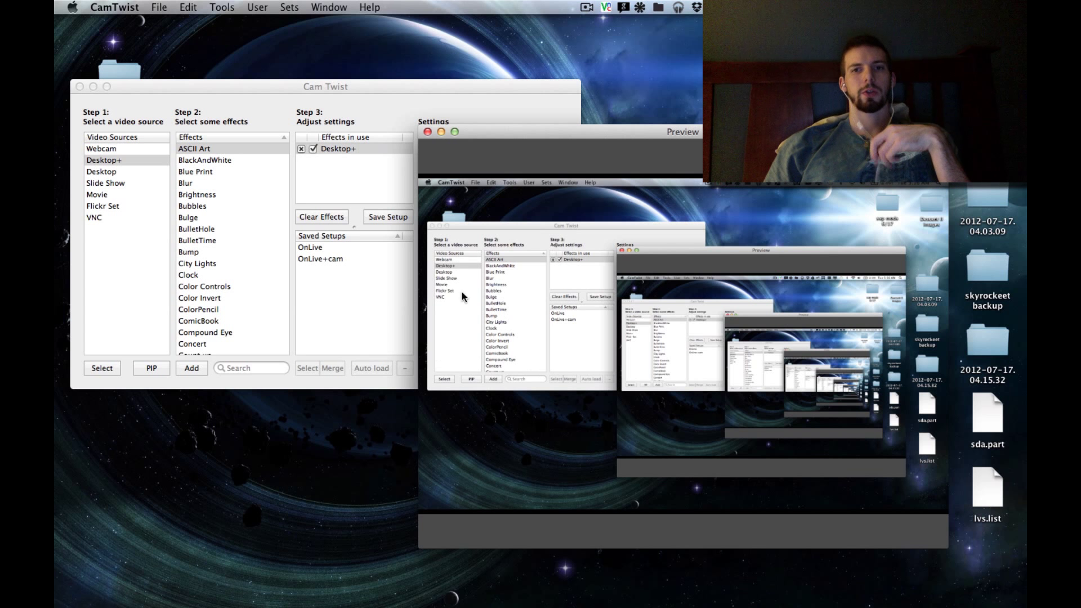
{"action": "left_click", "coordinate": [399, 96]}
{"action": "left_click", "coordinate": [653, 145]}
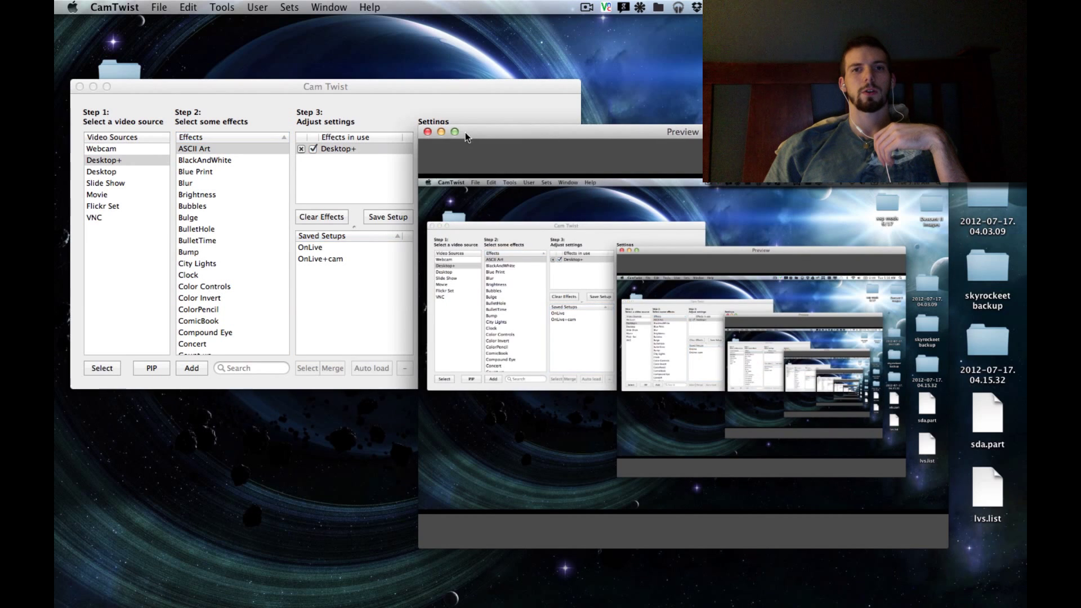
{"action": "left_click", "coordinate": [465, 121]}
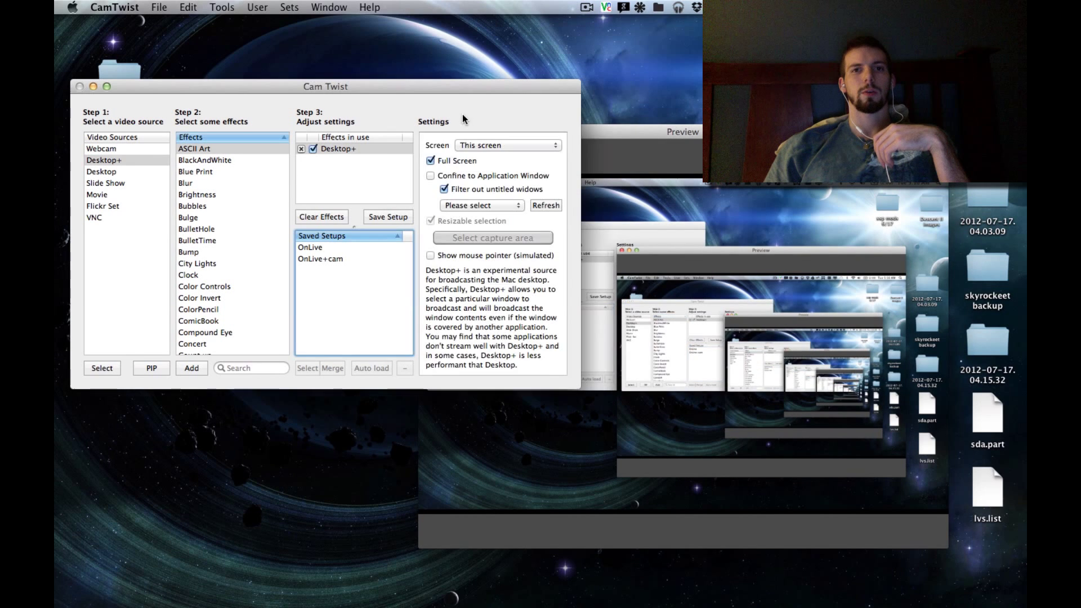
{"action": "left_click", "coordinate": [652, 144]}
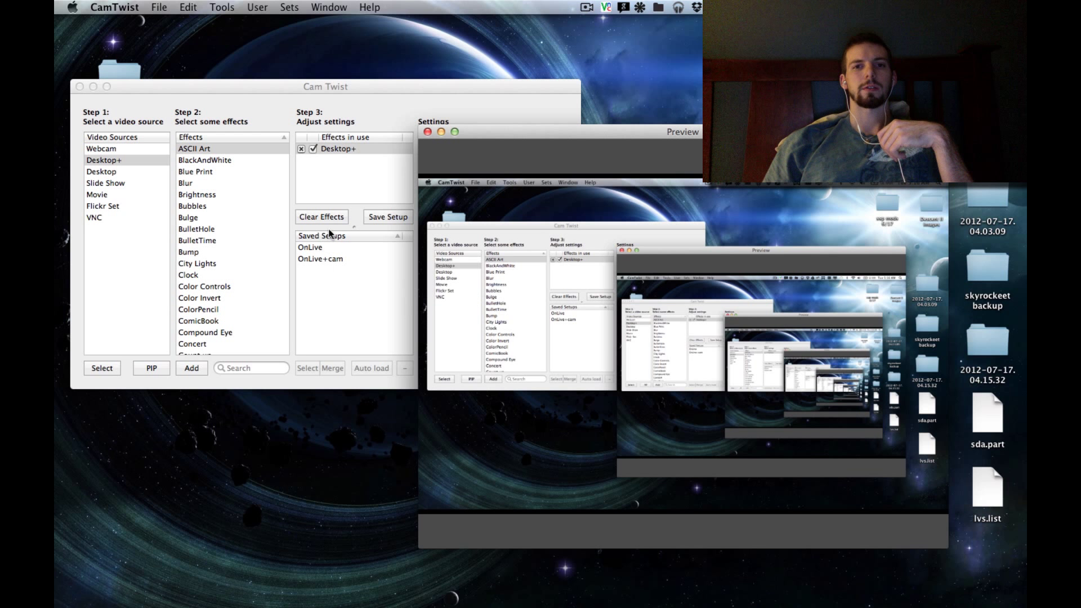
{"action": "left_click", "coordinate": [418, 117]}
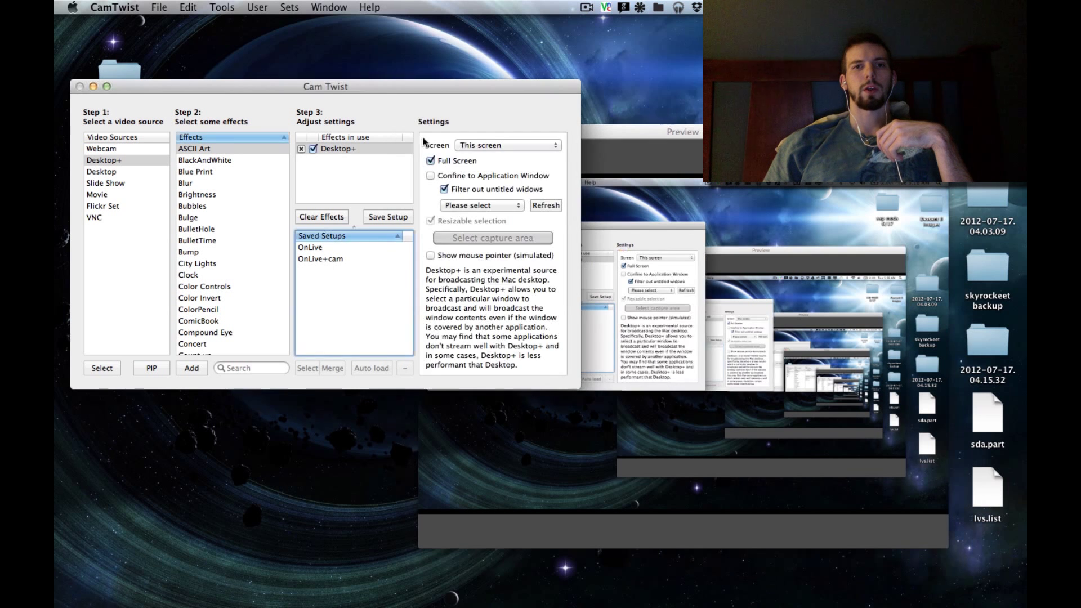
{"action": "left_click", "coordinate": [430, 256]}
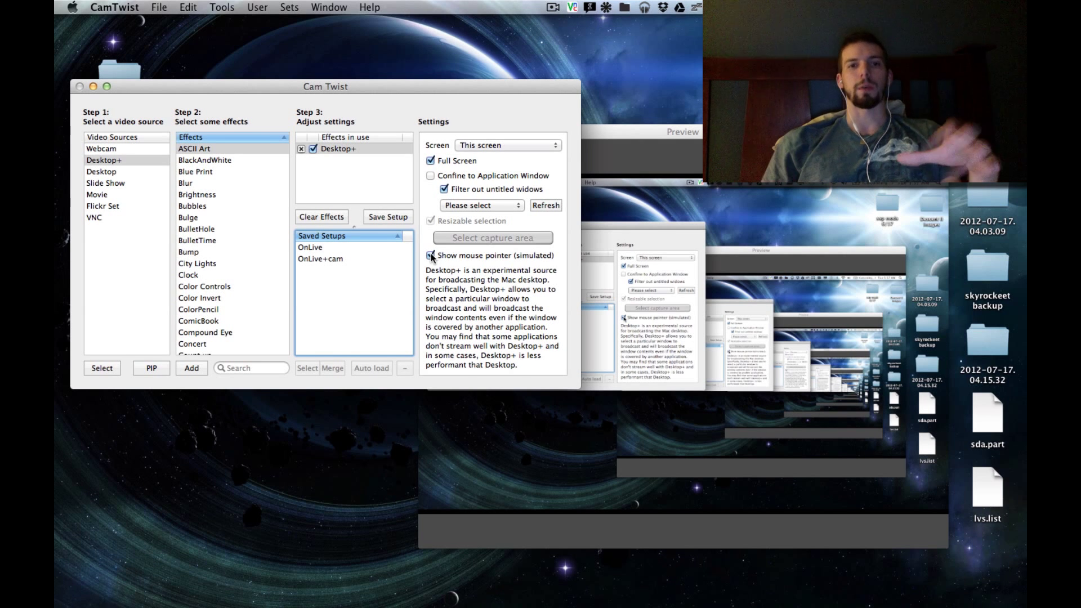
{"action": "left_click", "coordinate": [431, 255]}
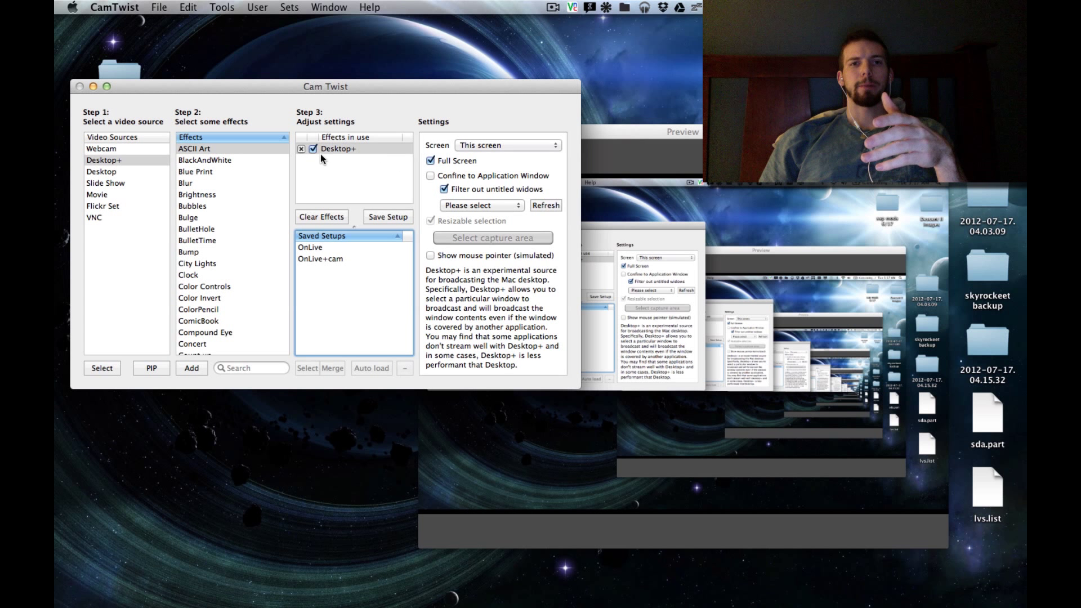
- Save the current Desktop+ configuration as a setup named "new setup"
{"action": "left_click", "coordinate": [388, 216]}
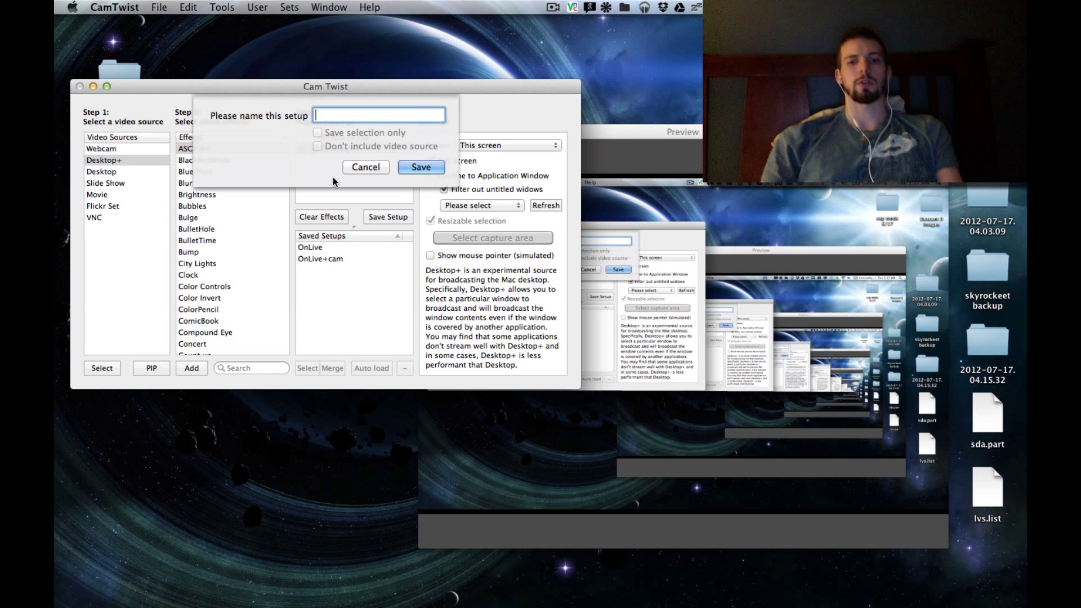
{"action": "type", "text": "new setup"}
{"action": "key", "text": "Return"}
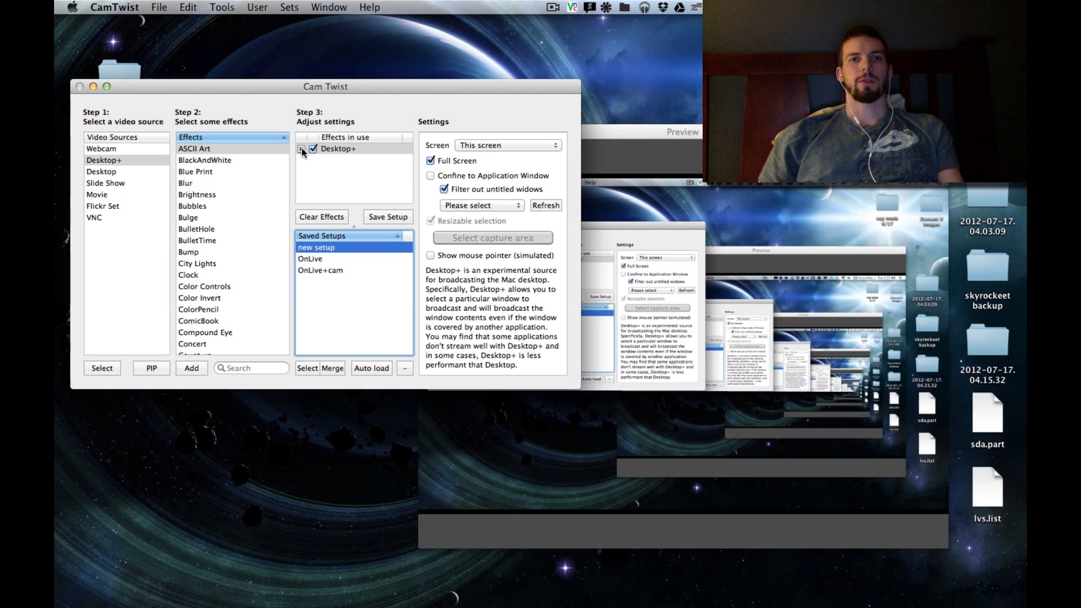
- Relaunch CamTwist and load the saved setup "new setup"
{"action": "key", "text": "super+h"}
{"action": "key", "text": "super+space"}
{"action": "type", "text": "cam"}
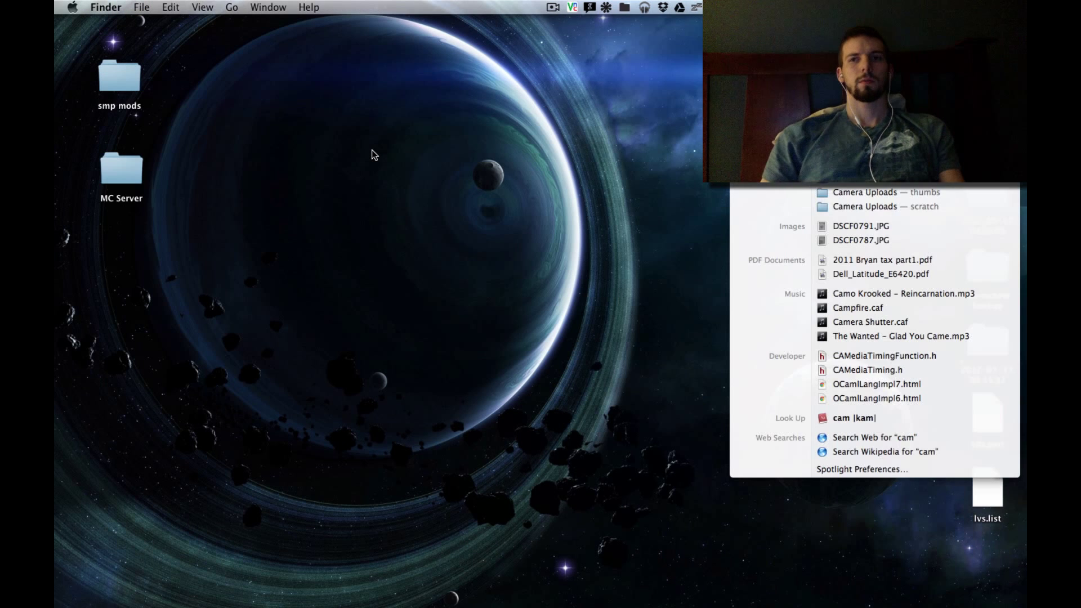
{"action": "key", "text": "Escape"}
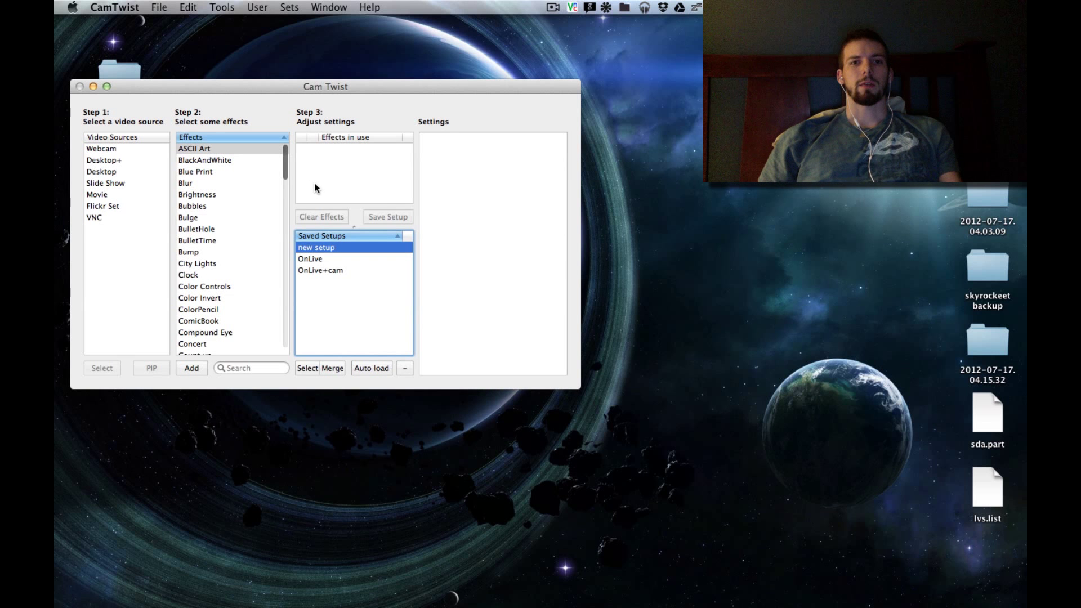
{"action": "double_click", "coordinate": [316, 248]}
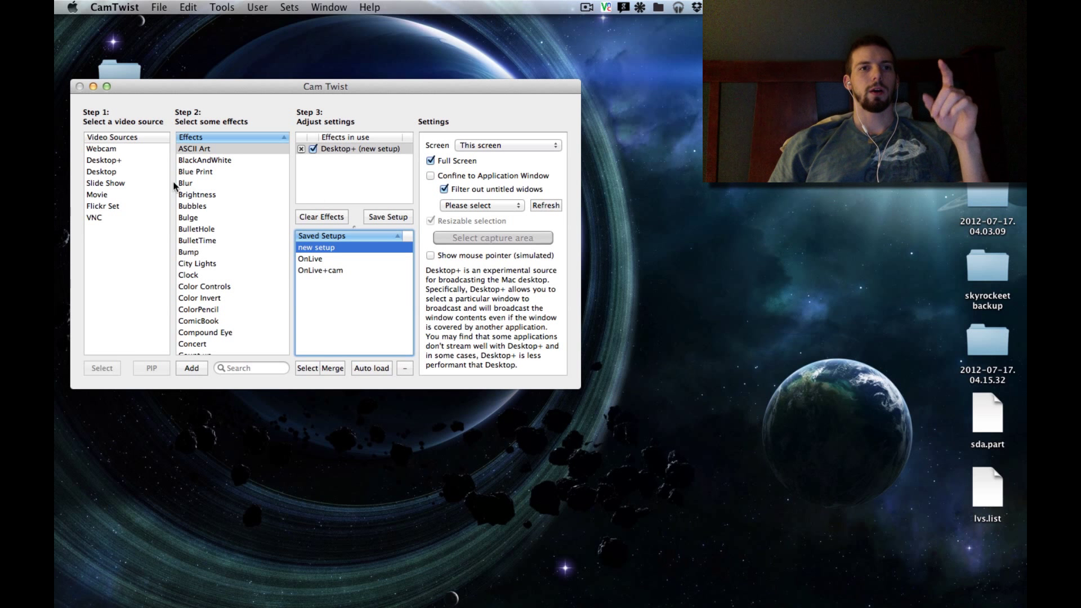
- Replace the desktop source with Webcam, and switch back to the saved setup "new setup"
{"action": "left_click", "coordinate": [107, 149]}
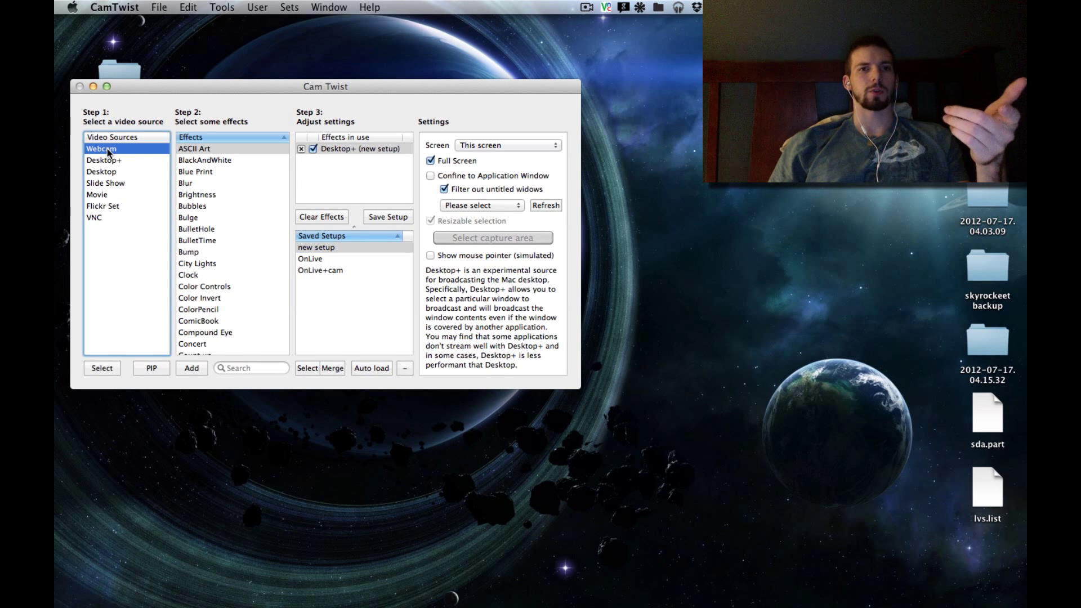
{"action": "double_click", "coordinate": [108, 150]}
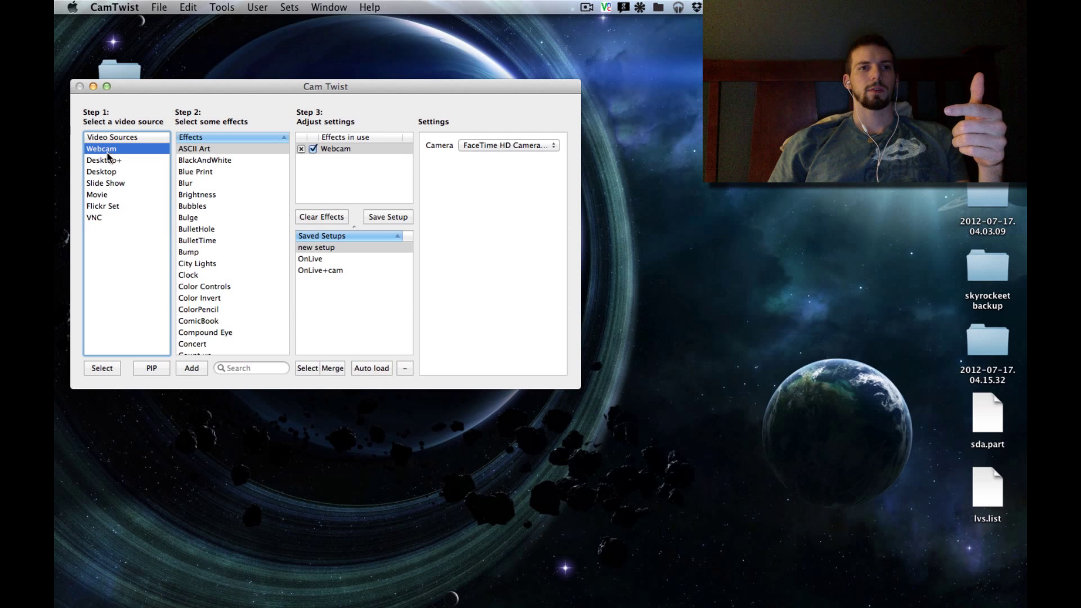
{"action": "double_click", "coordinate": [333, 248]}
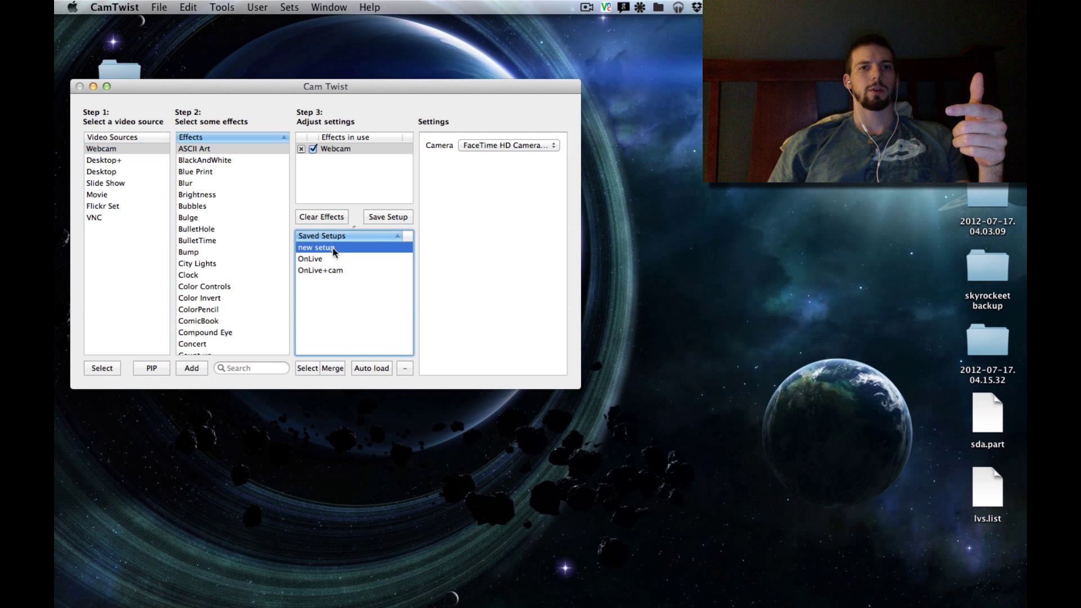
{"action": "double_click", "coordinate": [110, 149]}
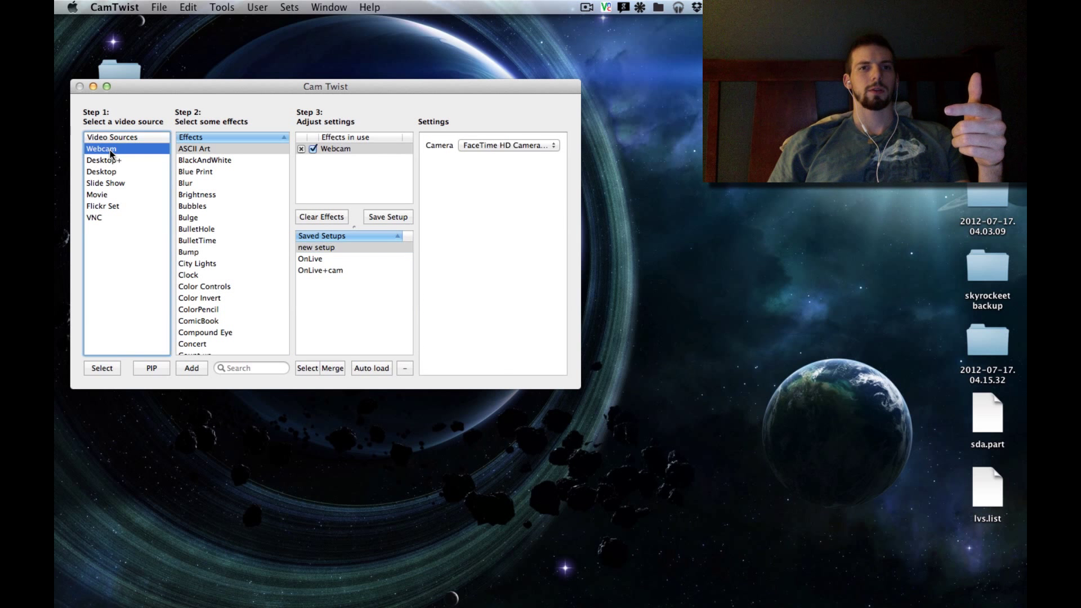
{"action": "left_click", "coordinate": [315, 249]}
{"action": "double_click", "coordinate": [315, 249]}
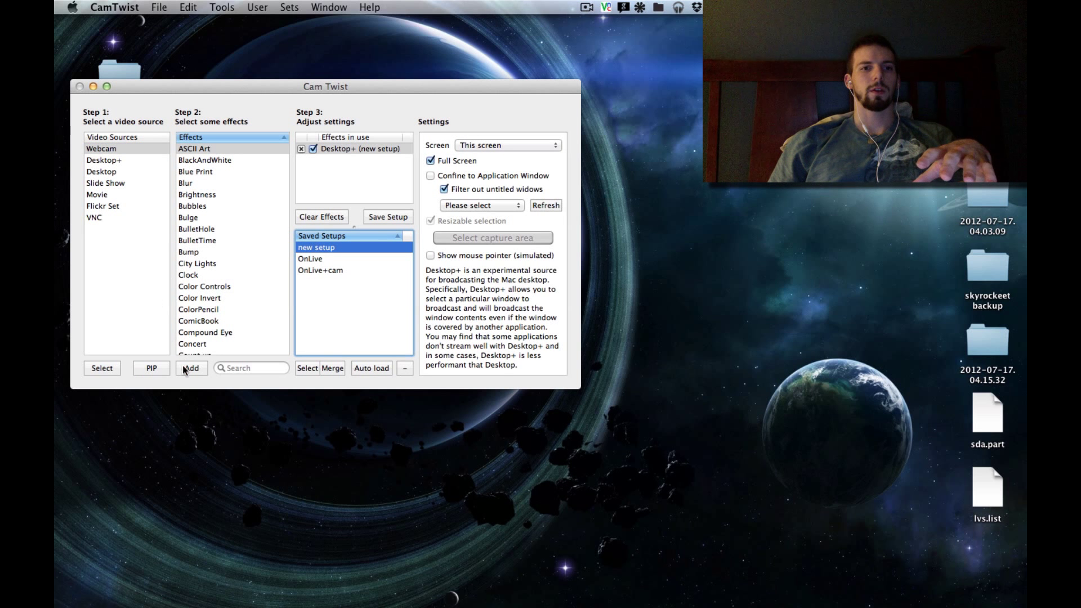
- Add Webcam as a picture-in-picture over the desktop capture, and open an enlarged output preview beside the main window
{"action": "left_click", "coordinate": [119, 148]}
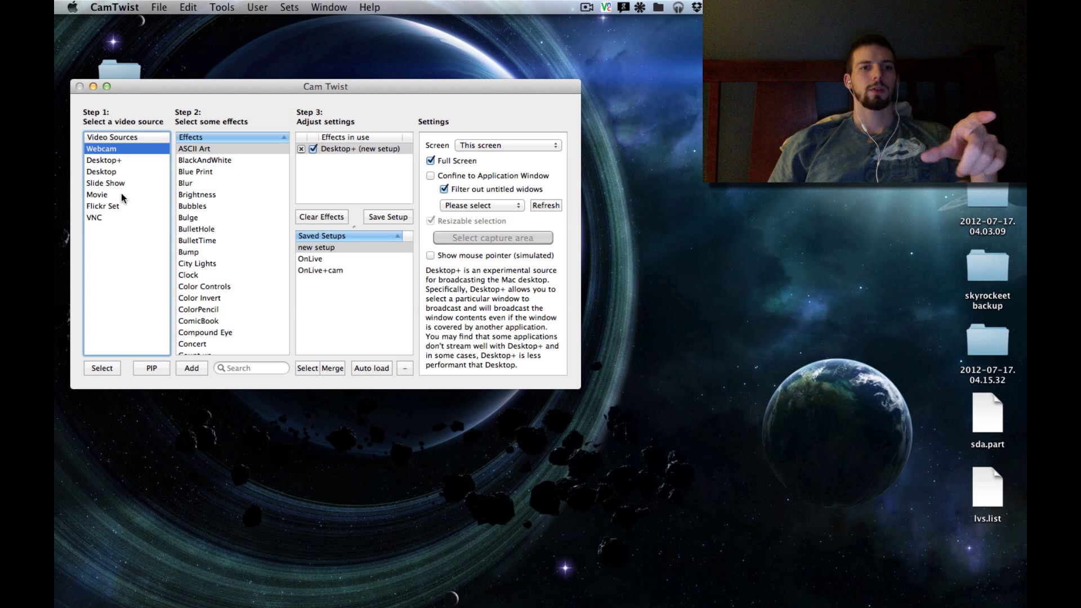
{"action": "left_click", "coordinate": [153, 370]}
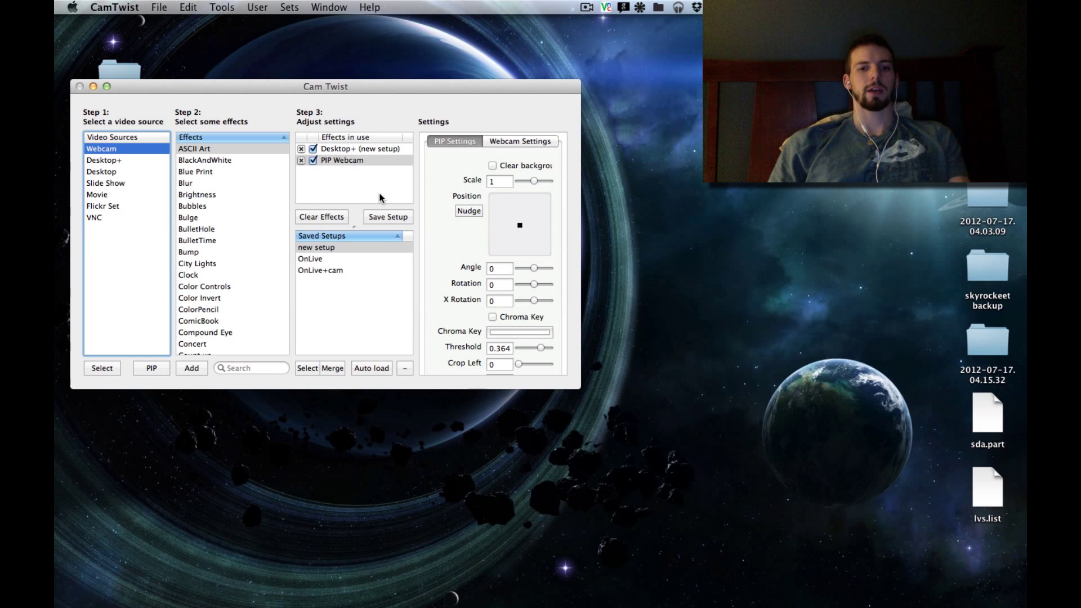
{"action": "key", "text": "super+p"}
{"action": "left_click_drag", "start_coordinate": [537, 380], "coordinate": [709, 295]}
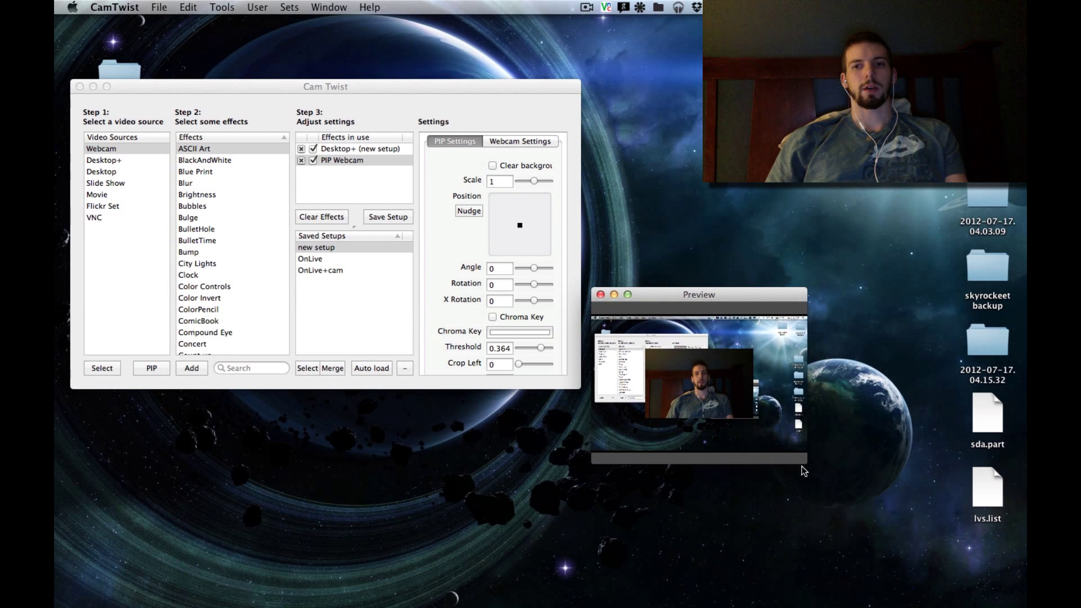
{"action": "left_click_drag", "start_coordinate": [805, 463], "coordinate": [924, 533]}
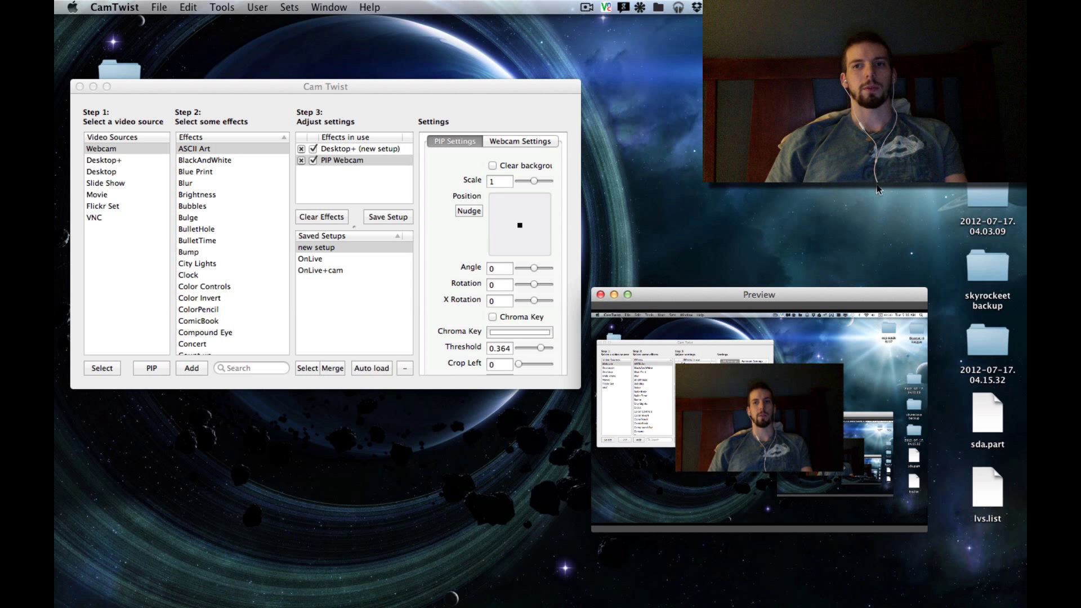
{"action": "left_click_drag", "start_coordinate": [755, 295], "coordinate": [844, 356]}
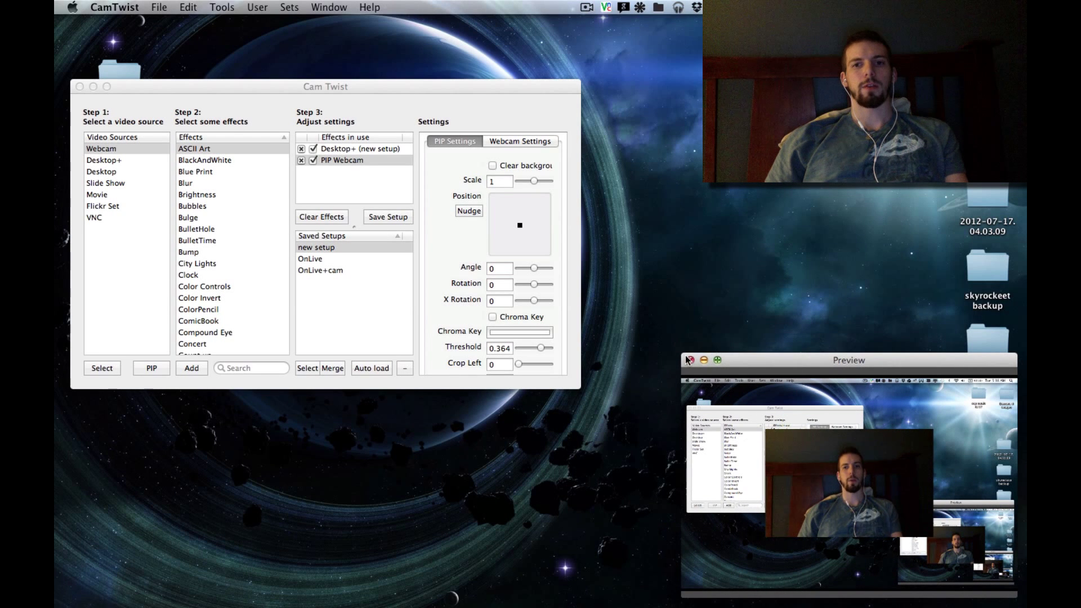
{"action": "left_click_drag", "start_coordinate": [682, 354], "coordinate": [666, 333]}
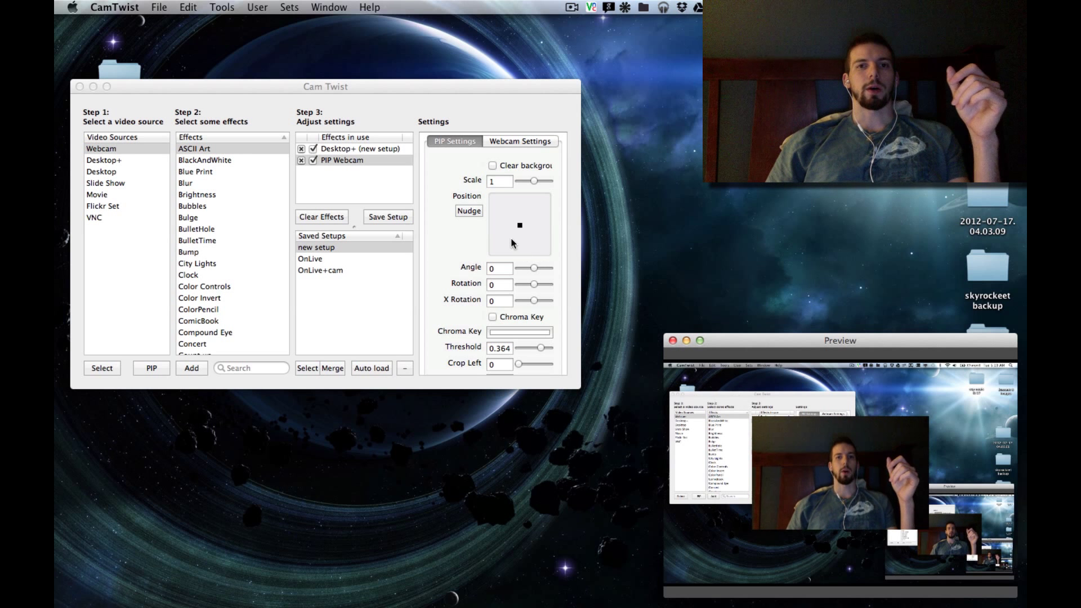
- Check which cameras are available for the picture-in-picture webcam, keeping FaceTime HD Camera (Built-in)
{"action": "left_click", "coordinate": [354, 163]}
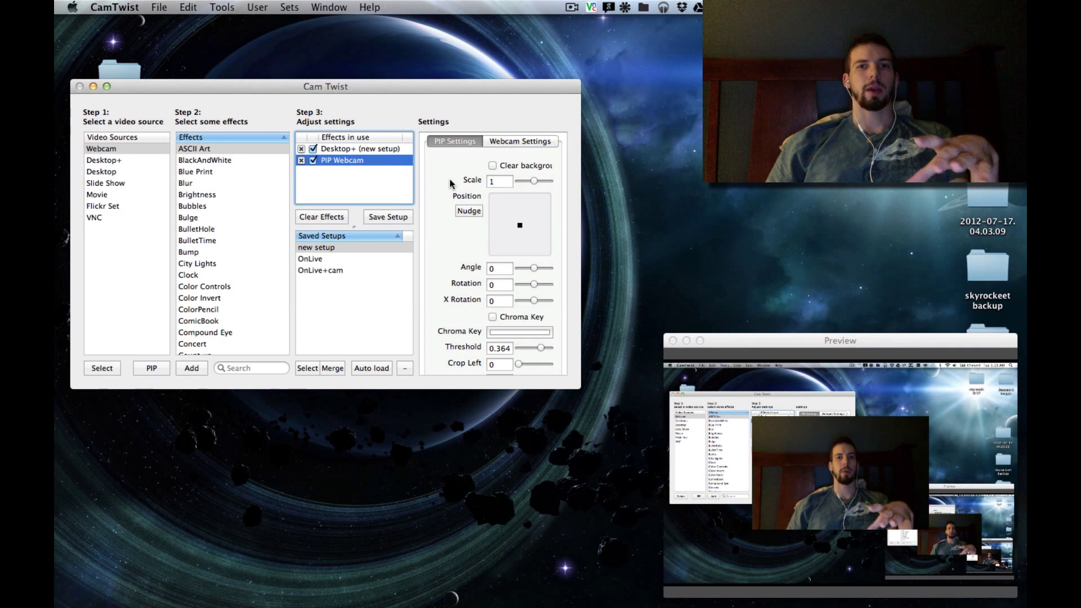
{"action": "left_click", "coordinate": [522, 141]}
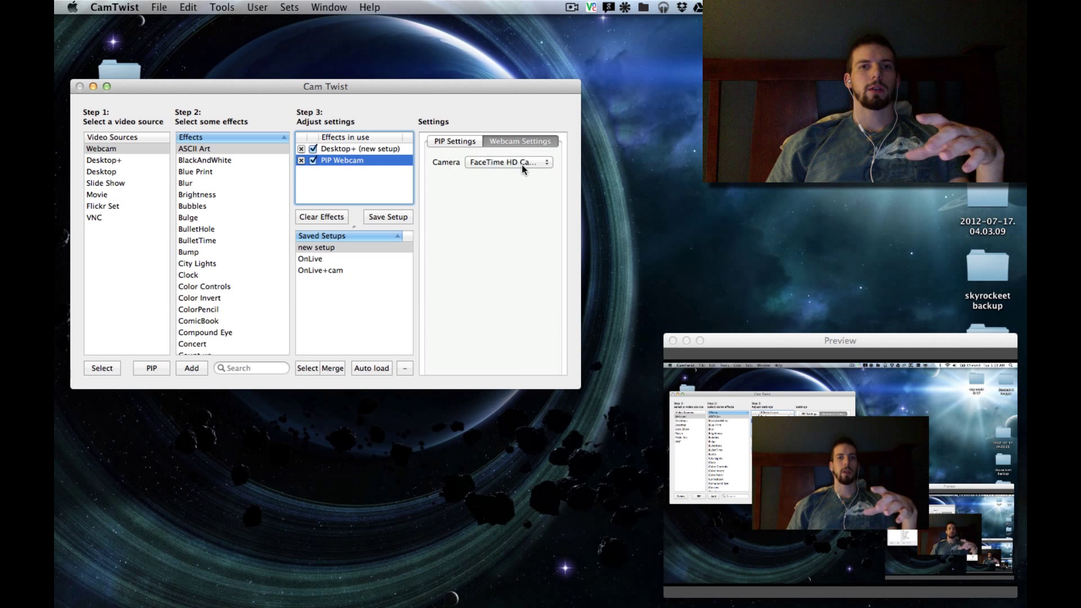
{"action": "left_click", "coordinate": [524, 163]}
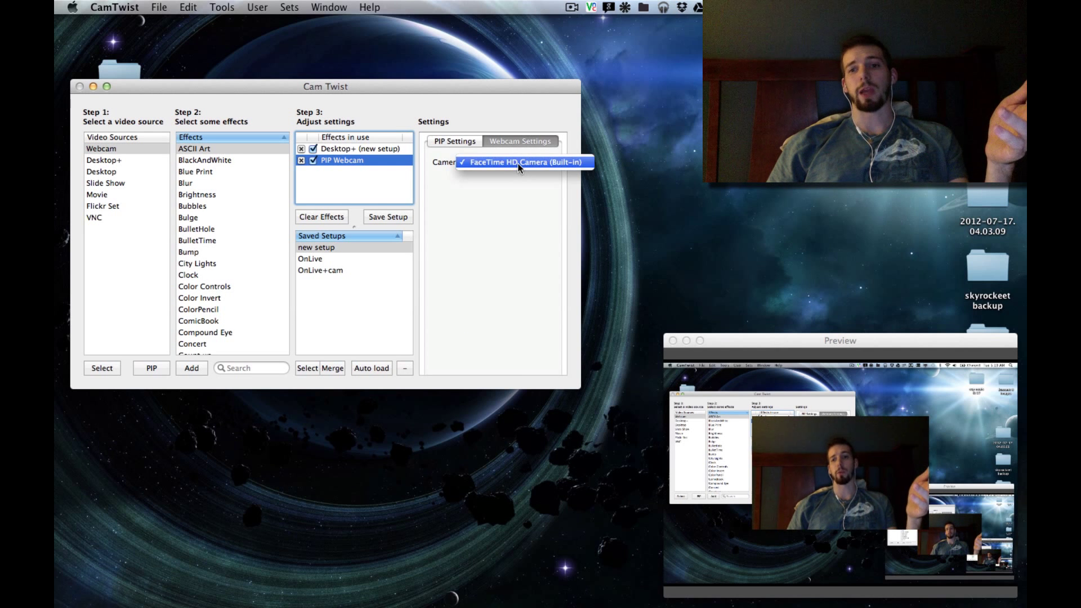
{"action": "left_click", "coordinate": [512, 227]}
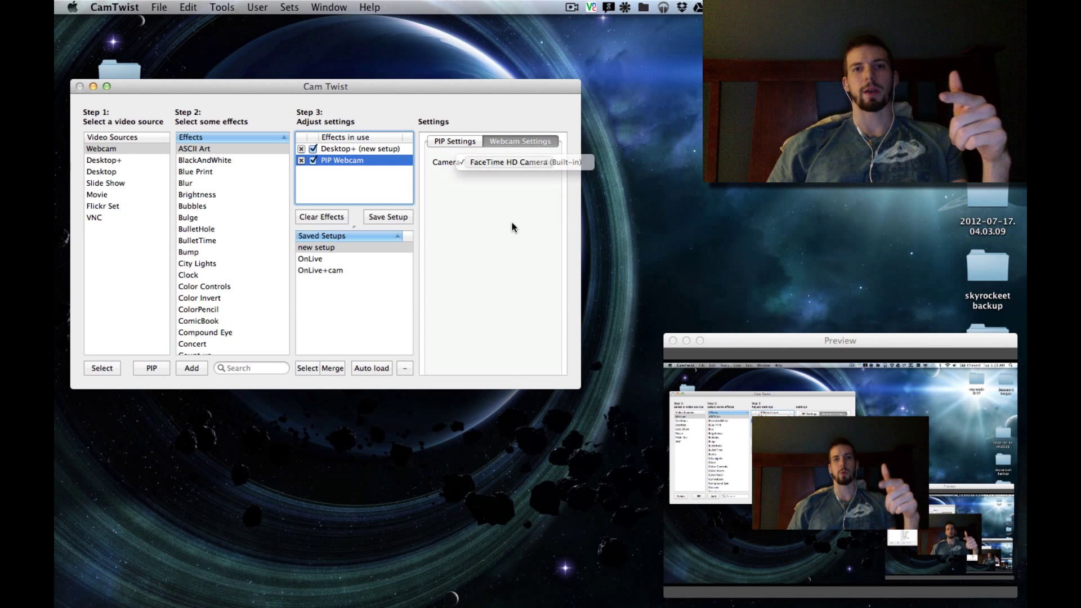
- Scale the picture-in-picture webcam to about 0.403, place it in the video's lower-left corner, and show the nudge controls
{"action": "left_click", "coordinate": [456, 140]}
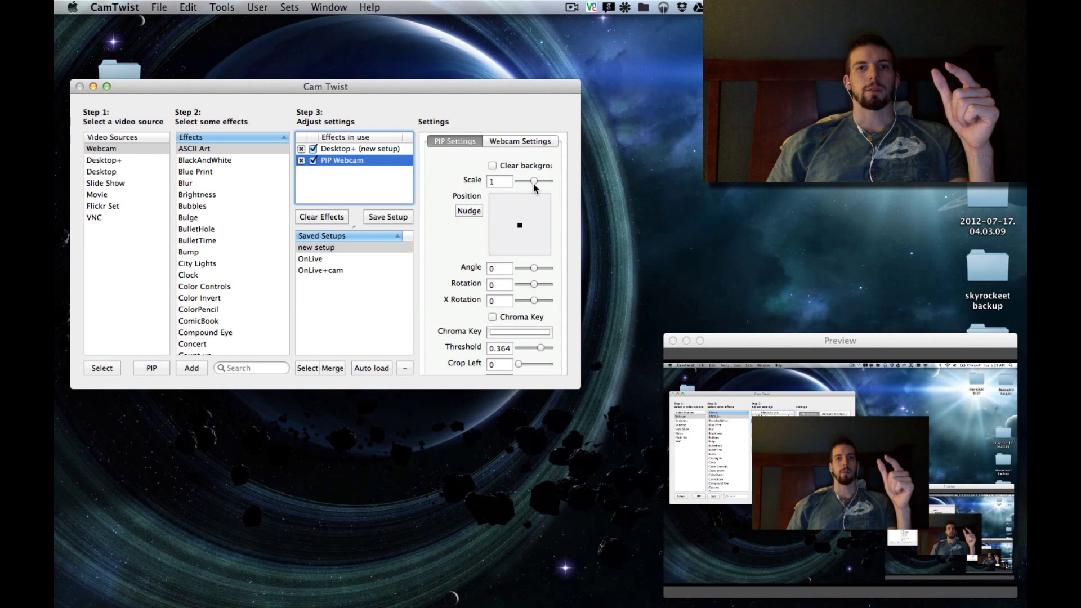
{"action": "left_click_drag", "start_coordinate": [535, 180], "coordinate": [526, 183]}
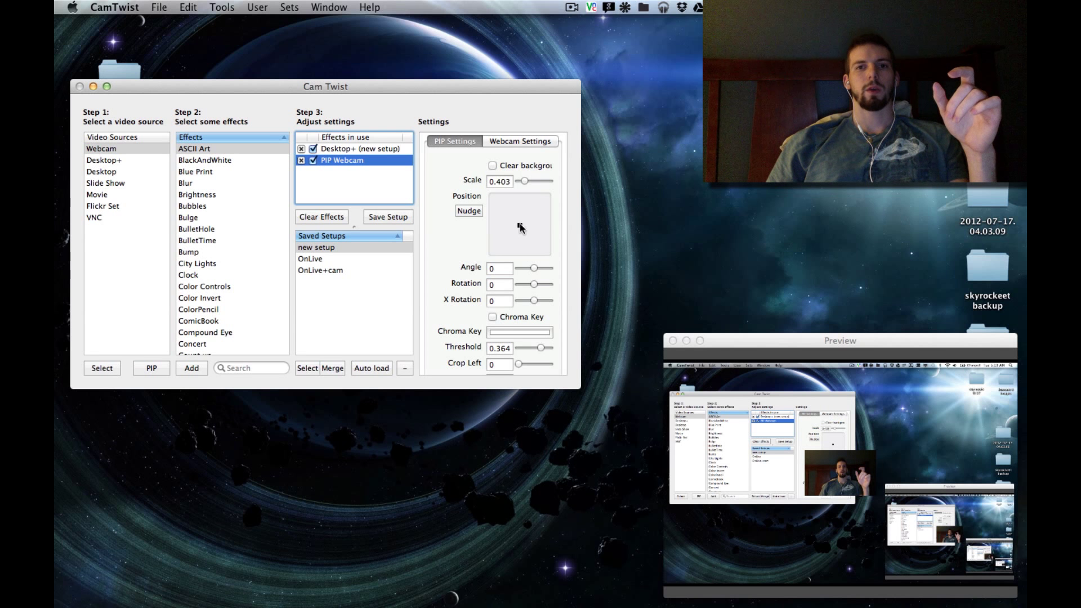
{"action": "mouse_move", "coordinate": [519, 224]}
{"action": "left_mouse_down"}
{"action": "mouse_move", "coordinate": [509, 213]}
{"action": "mouse_move", "coordinate": [514, 234]}
{"action": "mouse_move", "coordinate": [545, 243]}
{"action": "mouse_move", "coordinate": [544, 205]}
{"action": "mouse_move", "coordinate": [545, 217]}
{"action": "mouse_move", "coordinate": [499, 214]}
{"action": "left_mouse_up"}
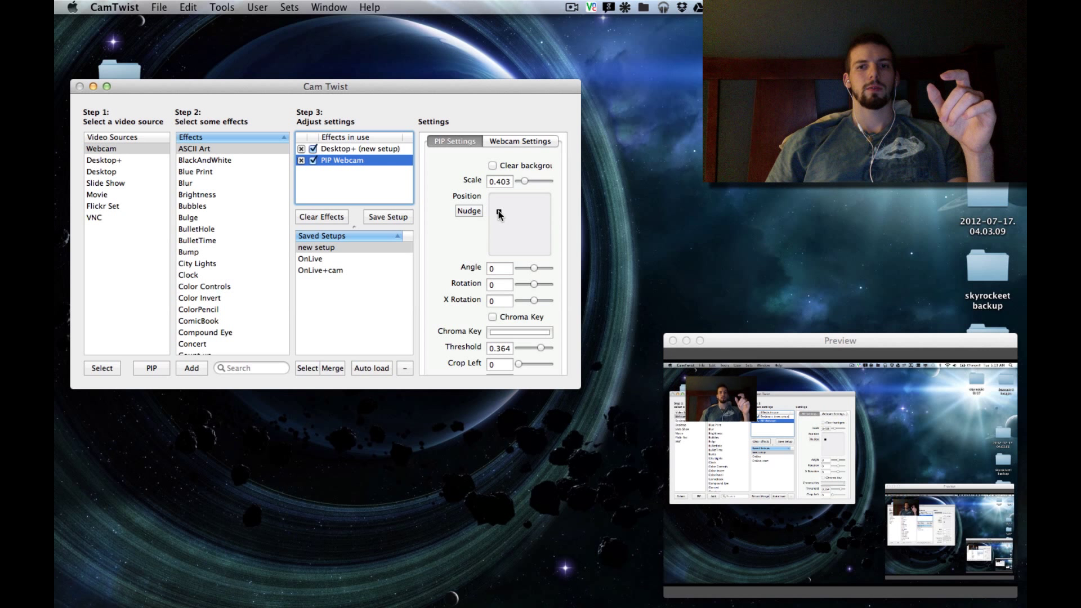
{"action": "left_click_drag", "start_coordinate": [499, 215], "coordinate": [495, 241]}
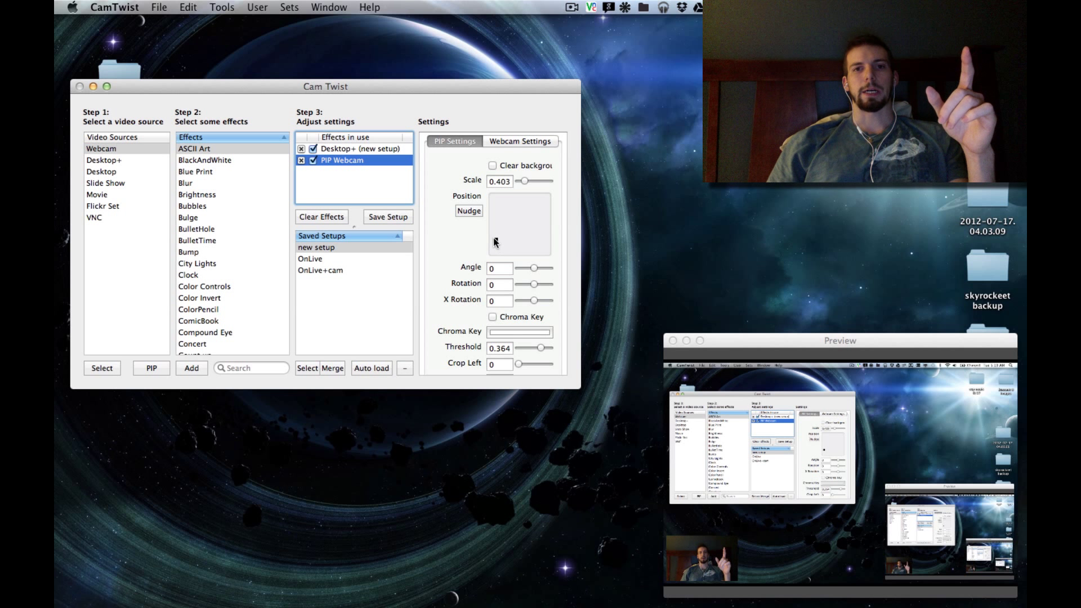
{"action": "left_click", "coordinate": [478, 211]}
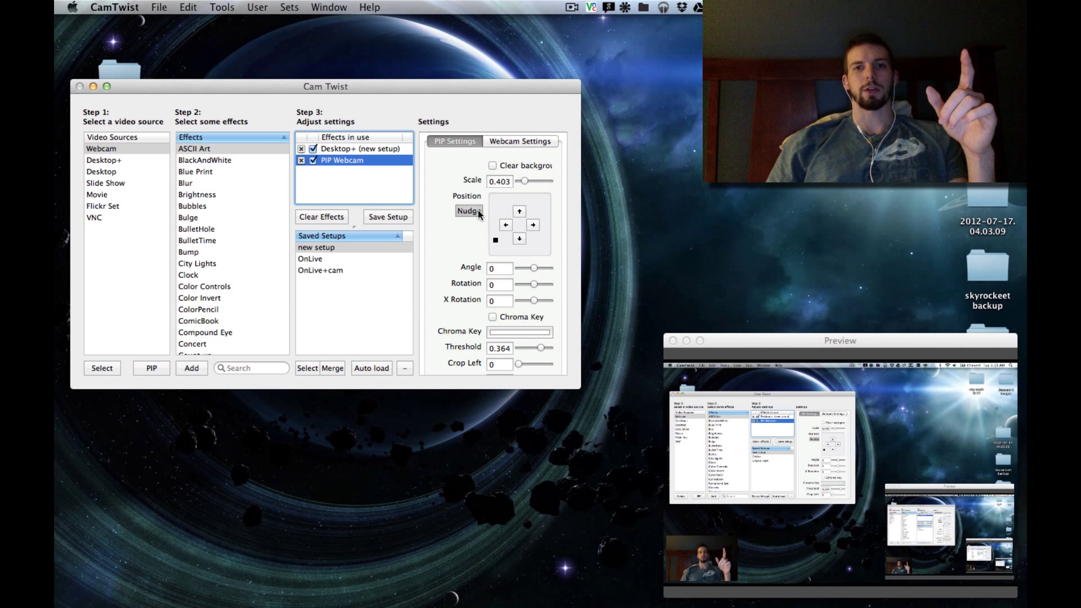
- Nudge the picture-in-picture webcam down and give it a border about 9.382 wide
{"action": "left_click", "coordinate": [519, 238]}
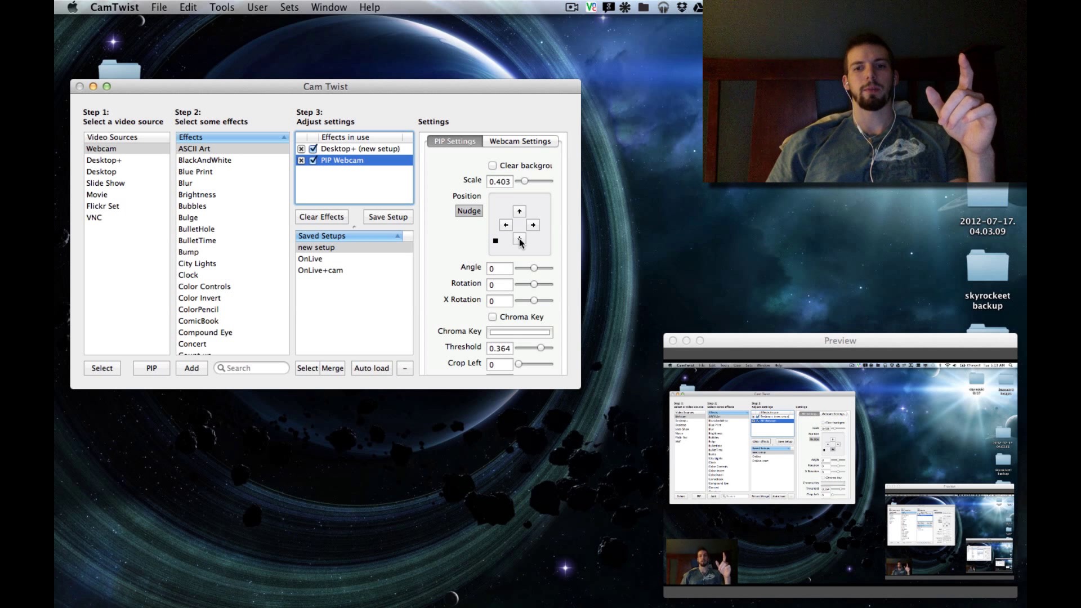
{"action": "scroll", "coordinate": [454, 264], "scroll_direction": "down", "scroll_amount": 2}
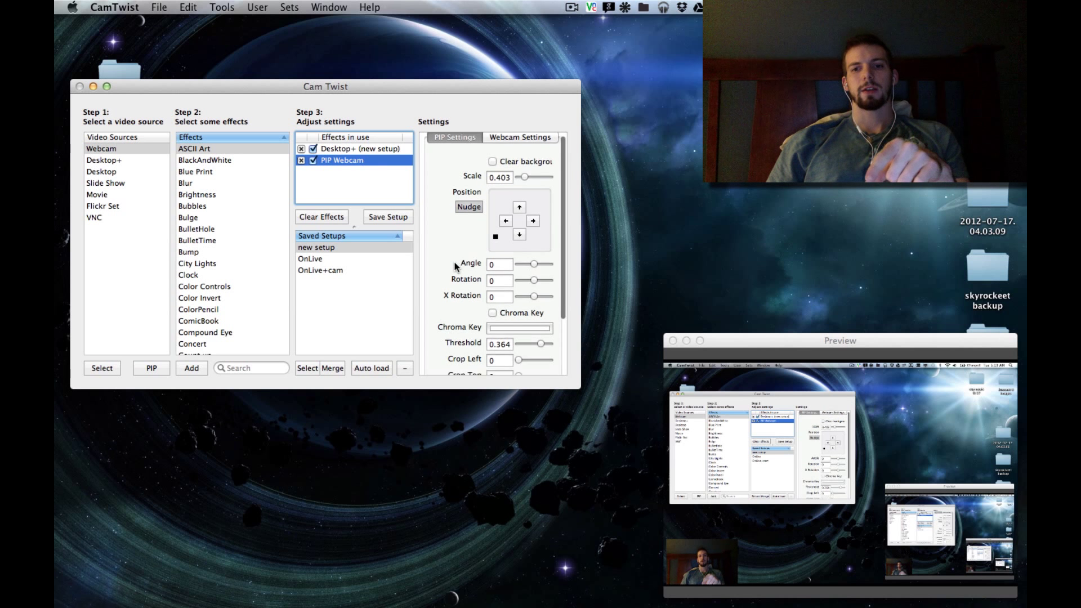
{"action": "scroll", "coordinate": [455, 265], "scroll_direction": "down", "scroll_amount": 5}
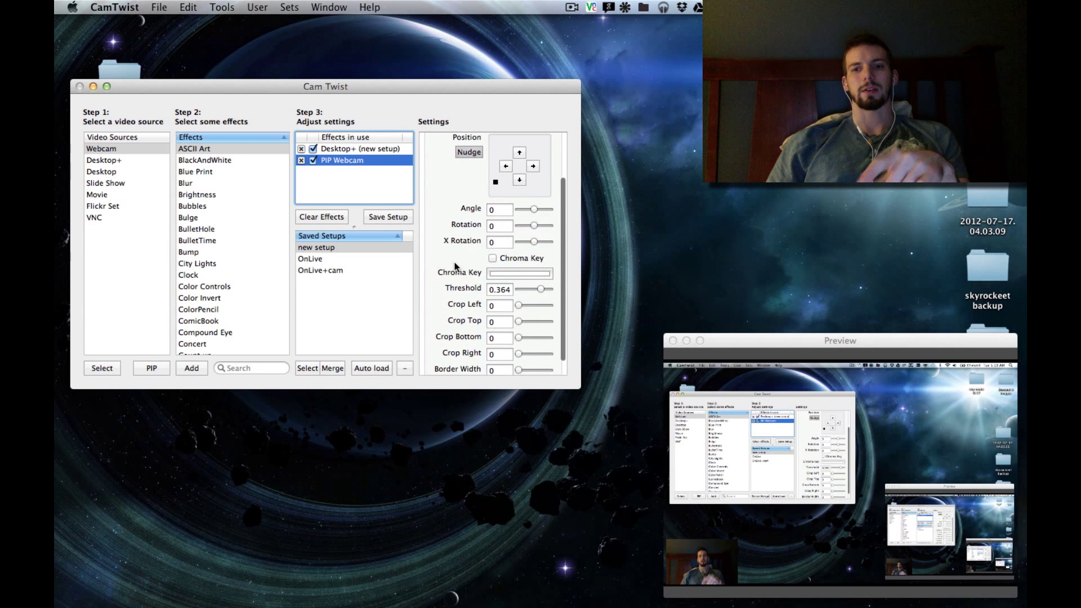
{"action": "scroll", "coordinate": [455, 265], "scroll_direction": "down", "scroll_amount": 1}
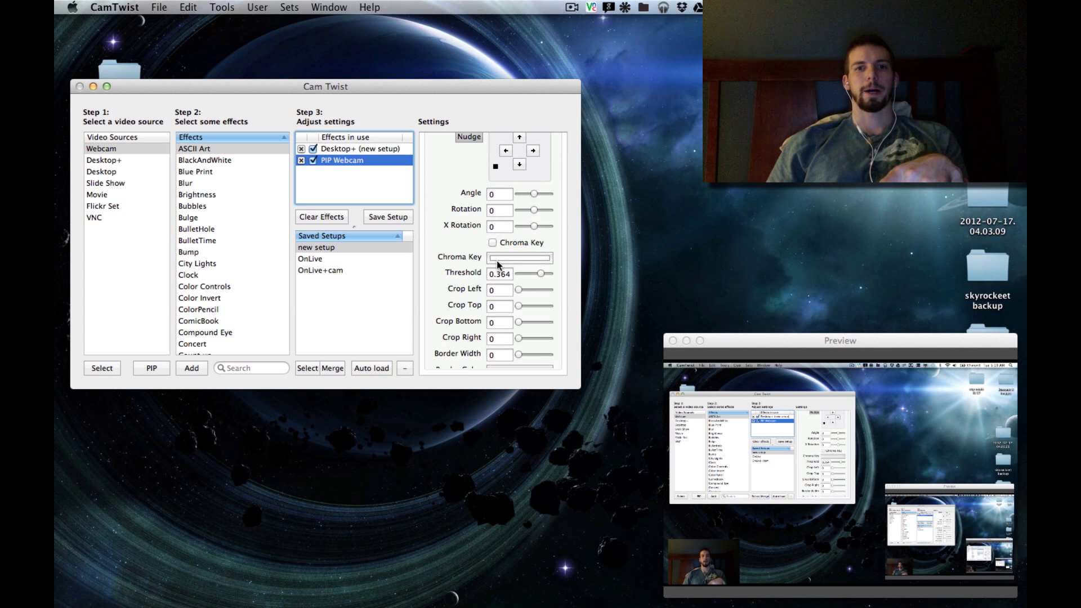
{"action": "scroll", "coordinate": [481, 299], "scroll_direction": "down", "scroll_amount": 1}
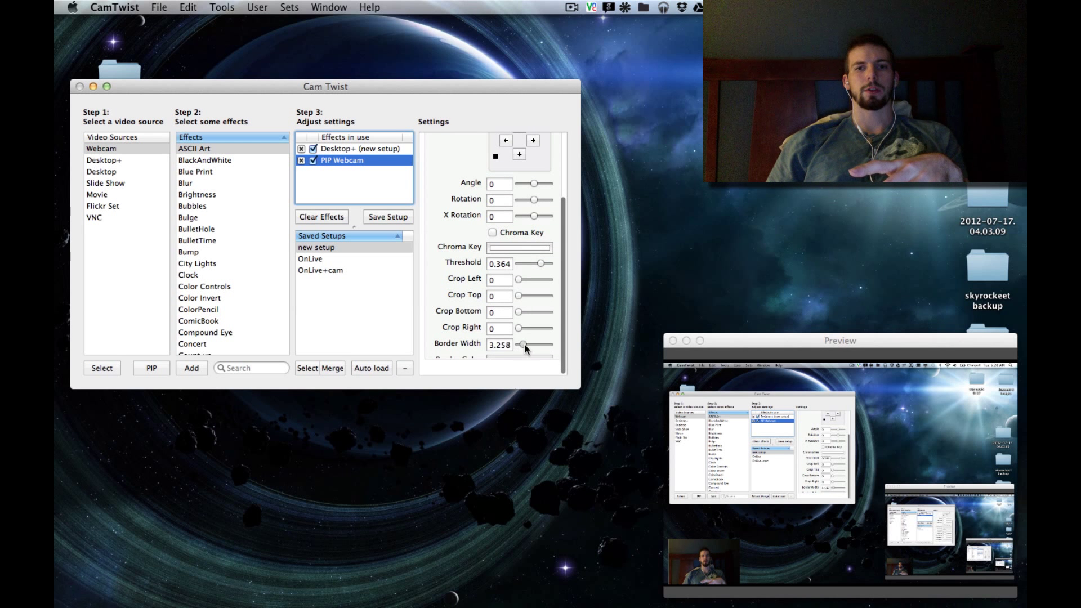
{"action": "left_click_drag", "start_coordinate": [525, 347], "coordinate": [534, 347]}
- Nudge the bordered webcam sideways to fine-tune its fit against the video's left edge
{"action": "scroll", "coordinate": [512, 165], "scroll_direction": "up", "scroll_amount": 1}
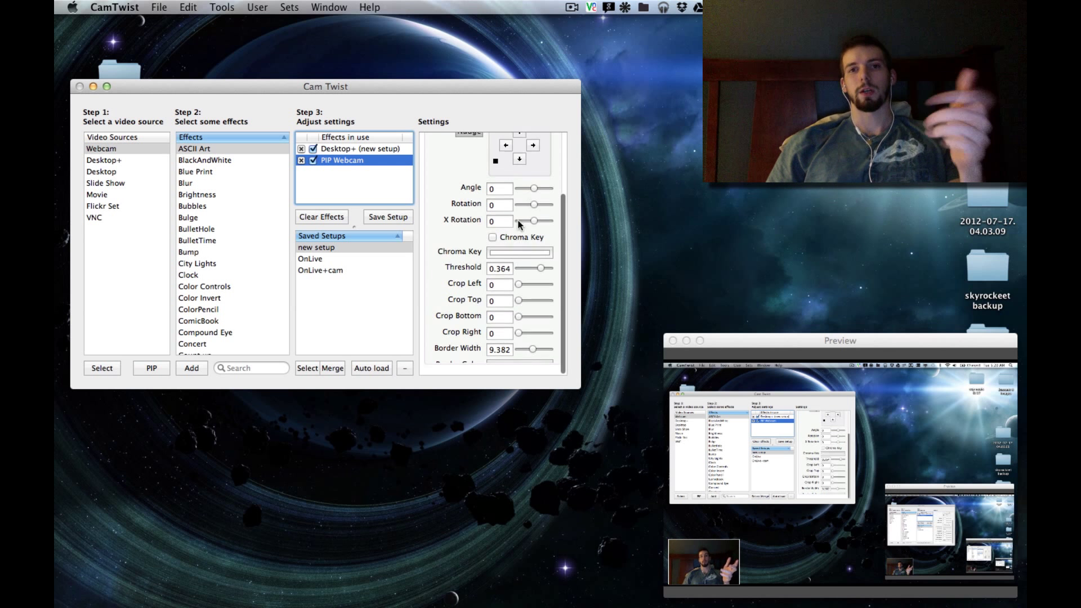
{"action": "left_click", "coordinate": [508, 149]}
{"action": "left_click", "coordinate": [508, 150]}
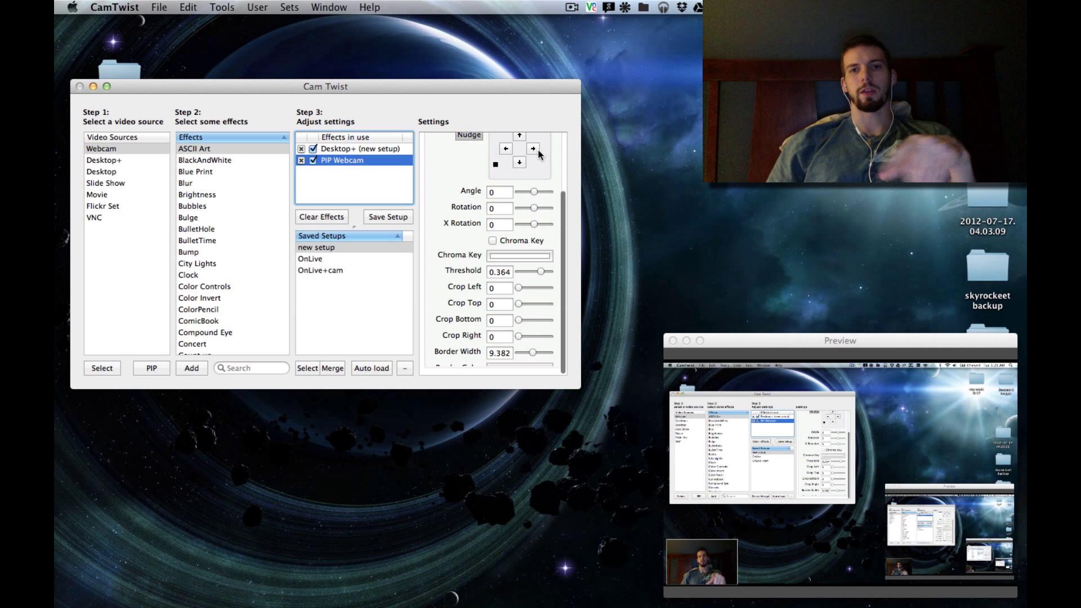
{"action": "left_click", "coordinate": [533, 153]}
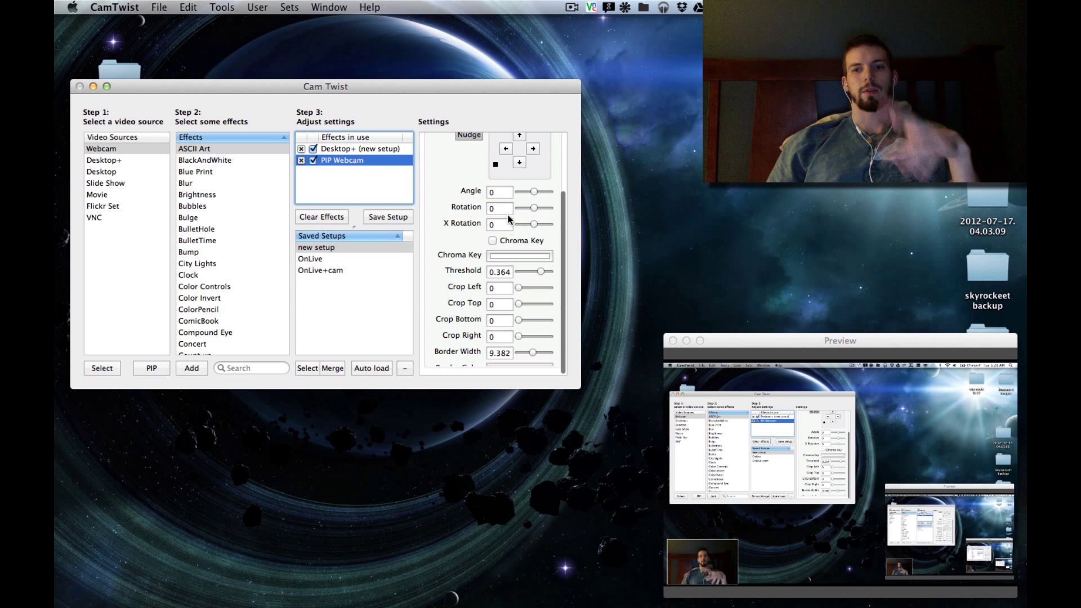
- Darken the webcam's border colour to a dark grey at 100% opacity, and close the colour picker
{"action": "left_click", "coordinate": [521, 364]}
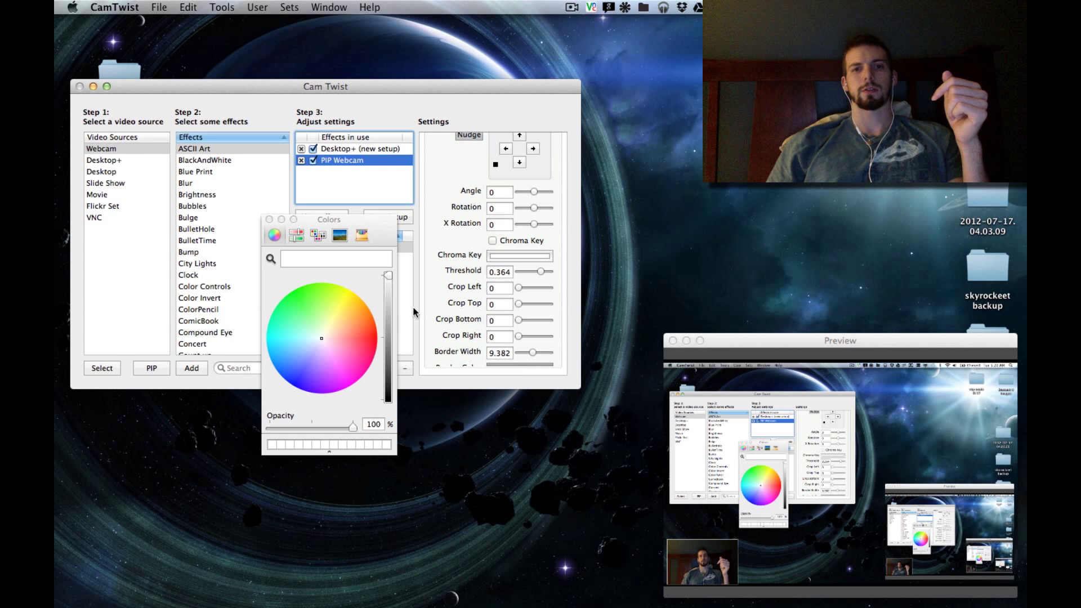
{"action": "left_click_drag", "start_coordinate": [387, 292], "coordinate": [400, 382]}
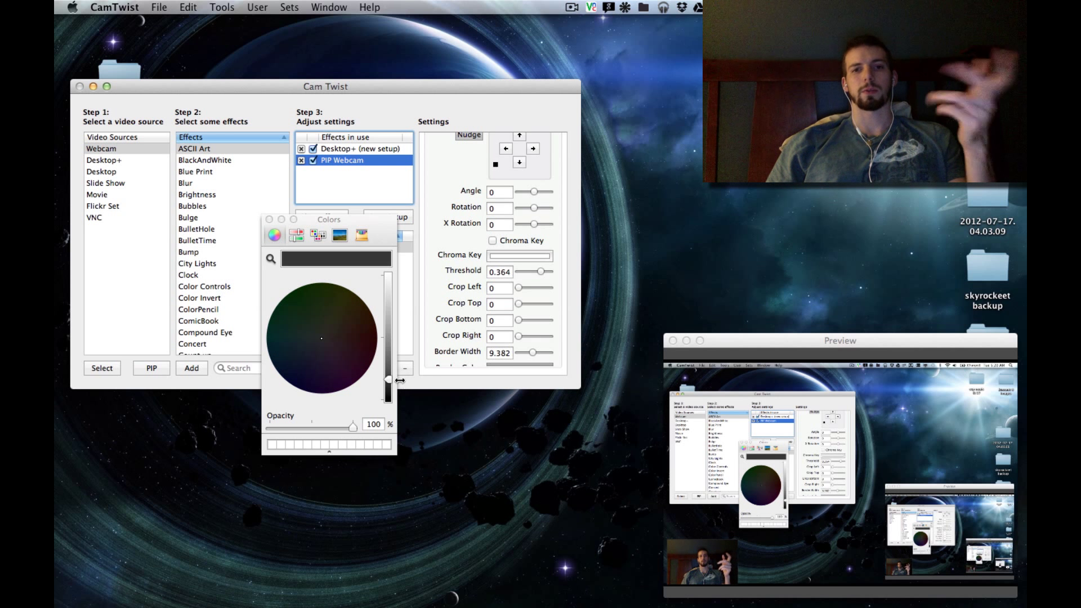
{"action": "left_click", "coordinate": [269, 219]}
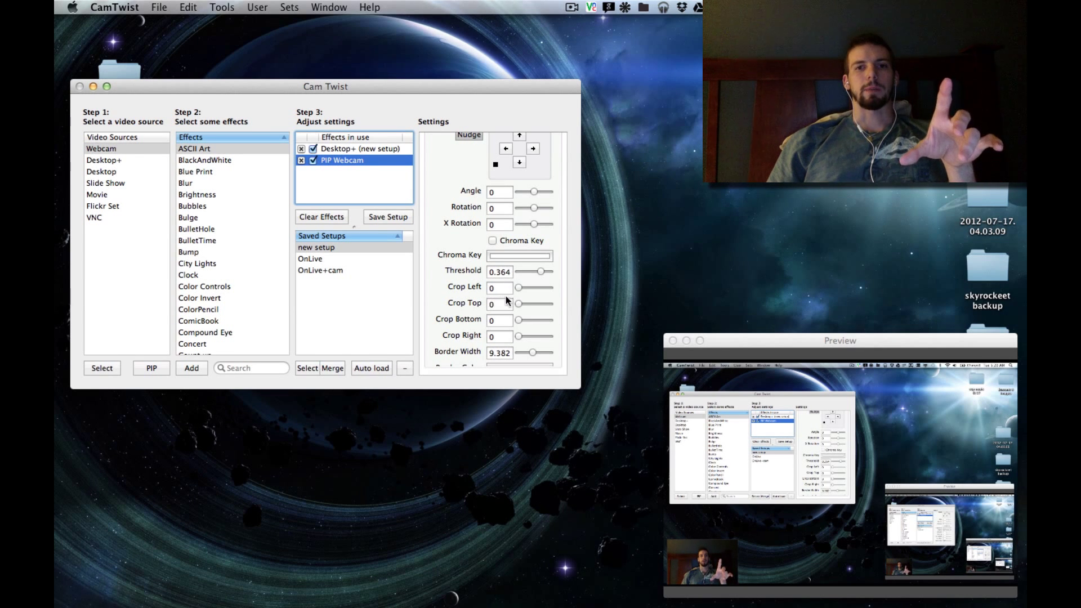
- Crop the picture-in-picture webcam by about 0.197 left, 0.135 top, 0.091 bottom and 0.144 right
{"action": "mouse_move", "coordinate": [518, 290]}
{"action": "left_mouse_down"}
{"action": "mouse_move", "coordinate": [505, 290]}
{"action": "mouse_move", "coordinate": [521, 288]}
{"action": "left_mouse_up"}
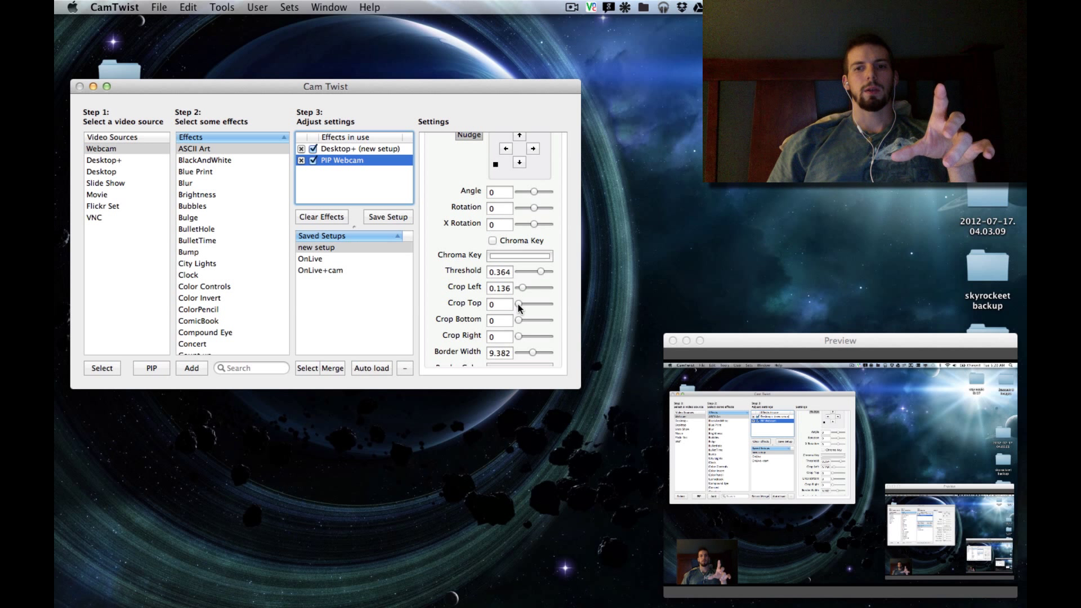
{"action": "left_click_drag", "start_coordinate": [519, 307], "coordinate": [523, 308]}
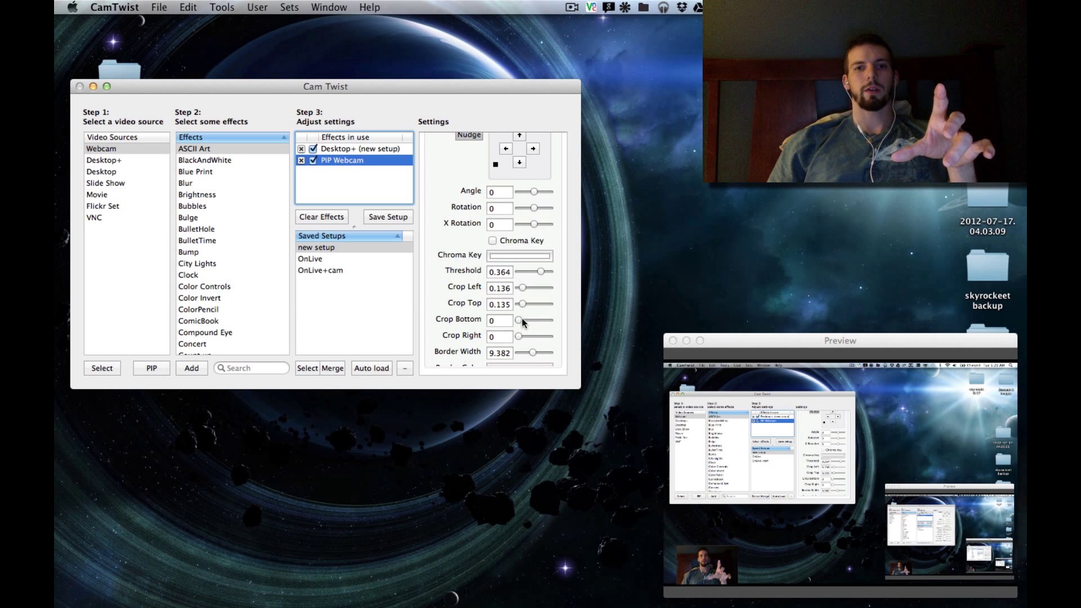
{"action": "left_click_drag", "start_coordinate": [519, 321], "coordinate": [522, 338]}
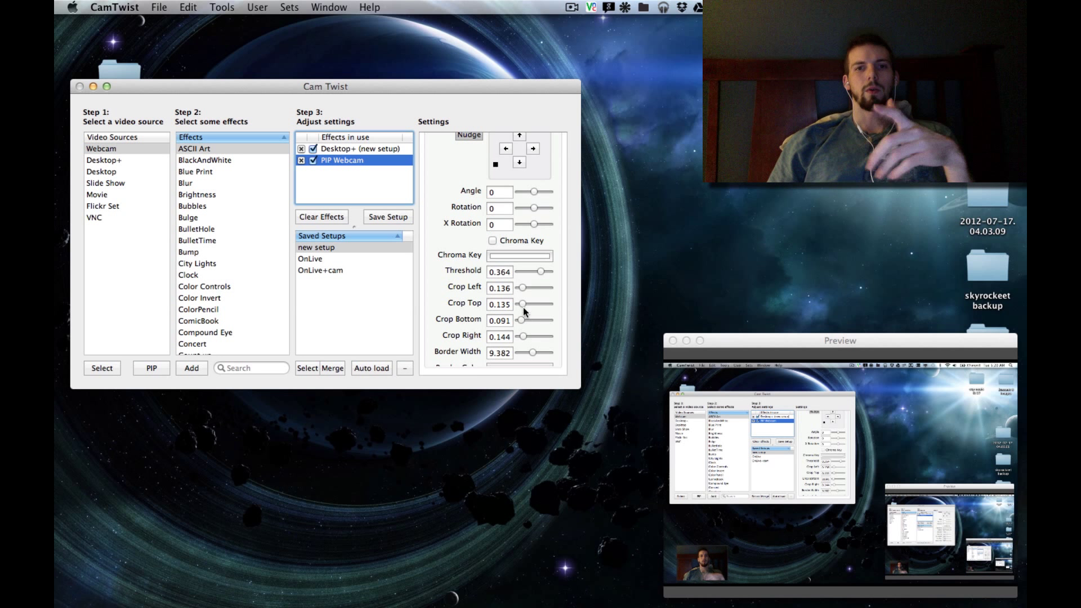
{"action": "left_click_drag", "start_coordinate": [522, 288], "coordinate": [524, 288]}
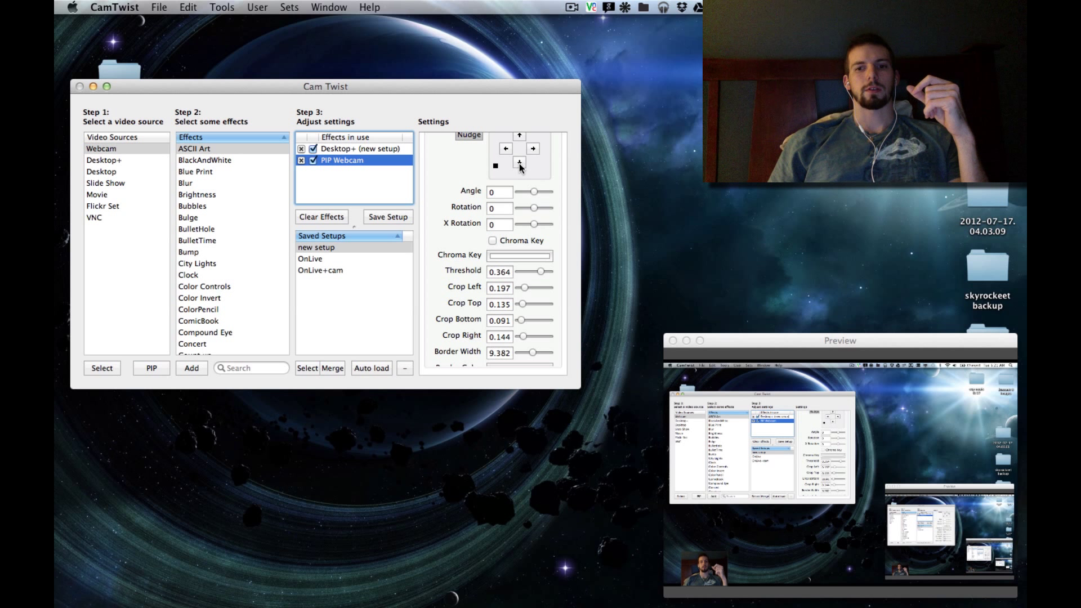
- Move the cropped webcam left into the video's lower-left corner, and show the nudge controls again
{"action": "left_click", "coordinate": [506, 149]}
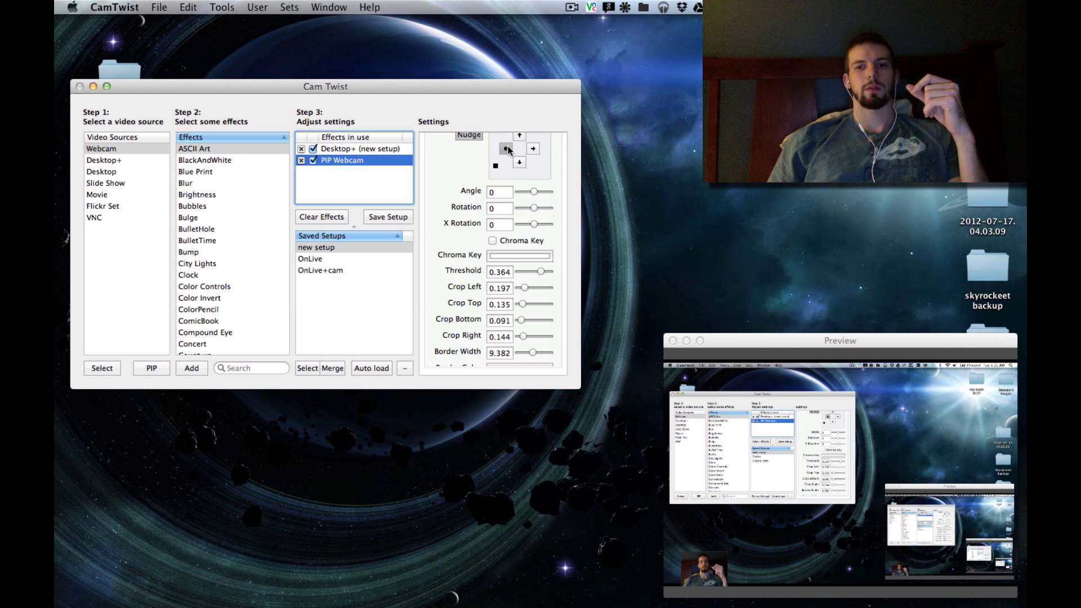
{"action": "left_click", "coordinate": [507, 149]}
{"action": "left_click", "coordinate": [507, 150]}
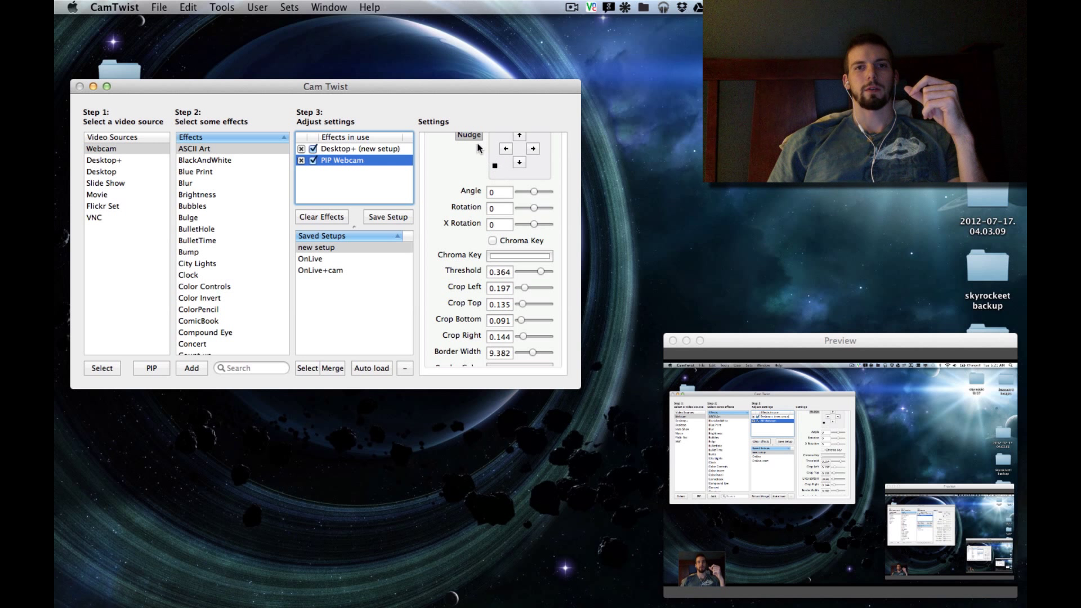
{"action": "scroll", "coordinate": [459, 178], "scroll_direction": "up", "scroll_amount": 1}
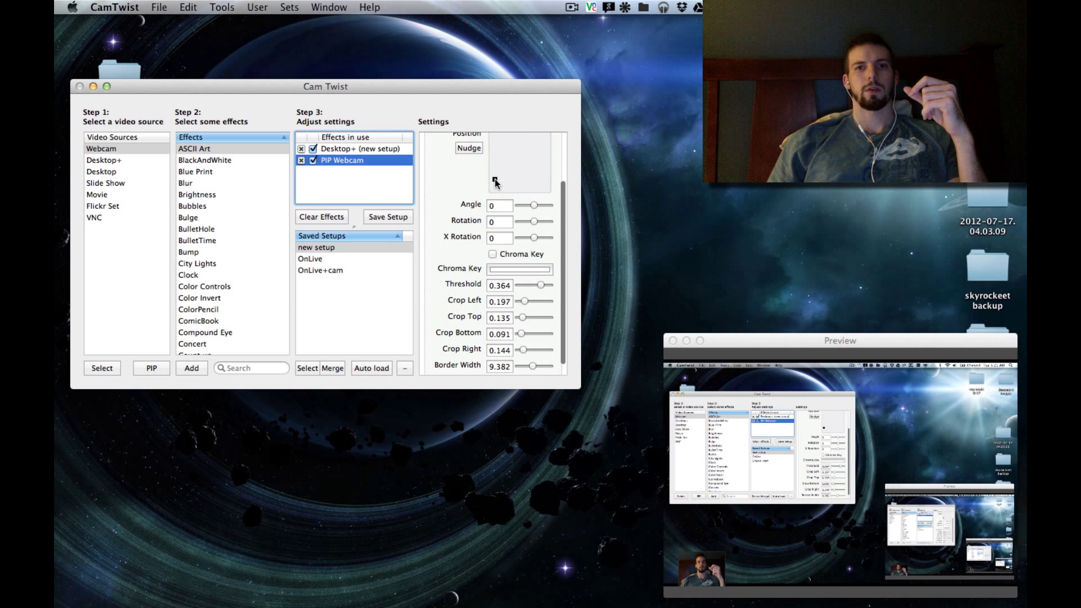
{"action": "left_click_drag", "start_coordinate": [495, 179], "coordinate": [492, 179]}
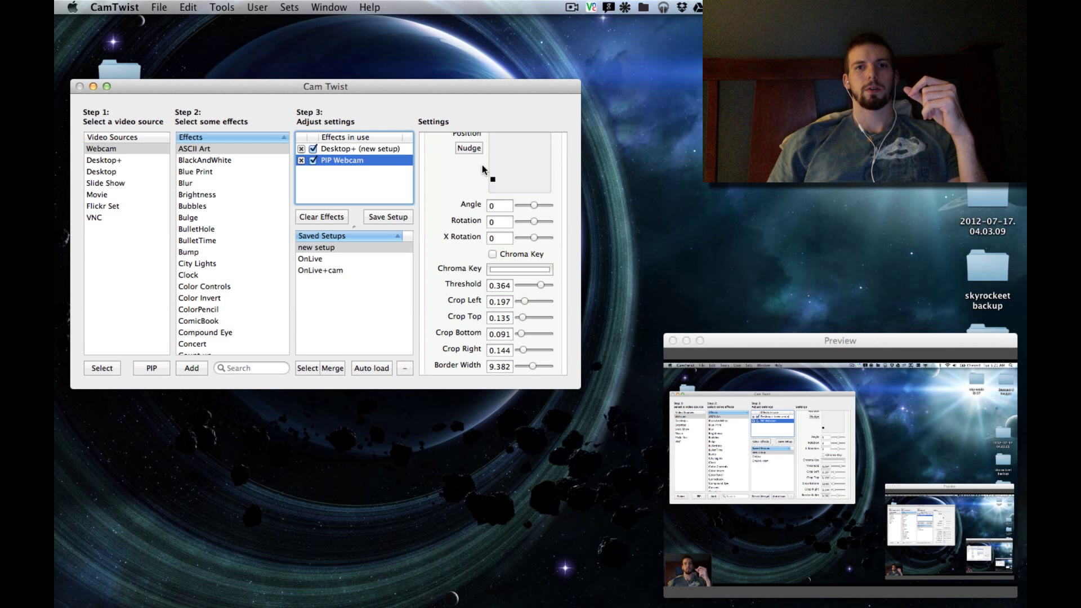
{"action": "left_click", "coordinate": [469, 148]}
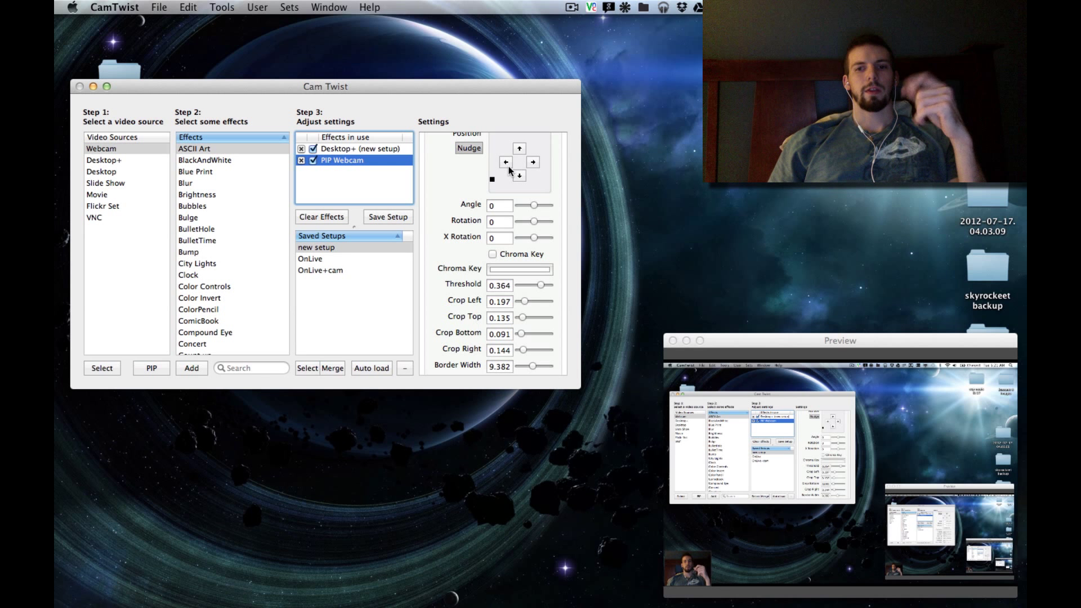
- Save the current effects as "new setup", keeping the option not to include the video source
{"action": "left_click", "coordinate": [356, 178]}
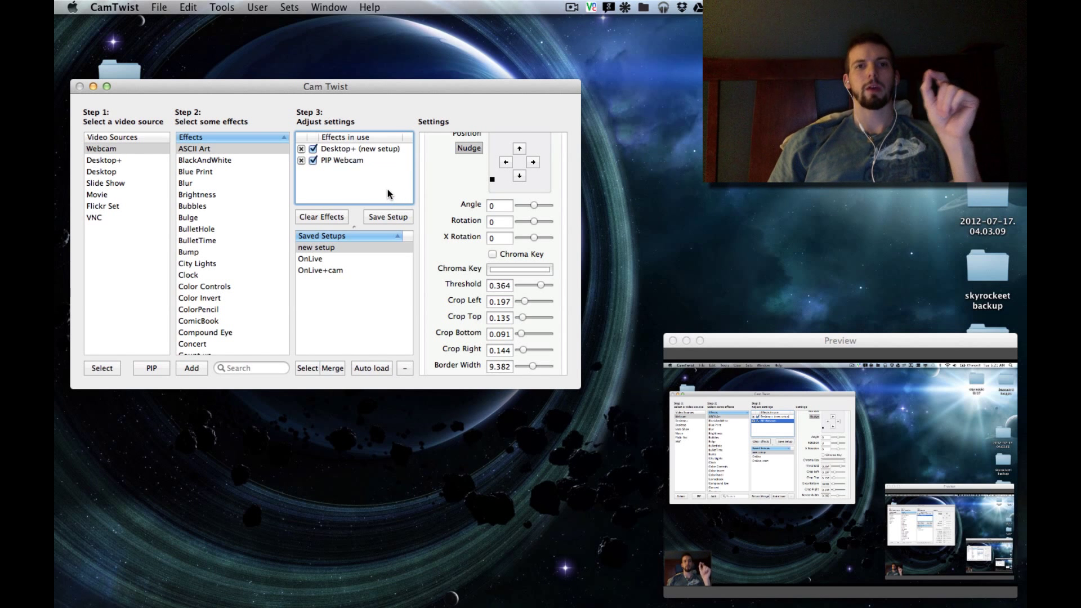
{"action": "left_click", "coordinate": [352, 159]}
{"action": "left_click", "coordinate": [353, 152]}
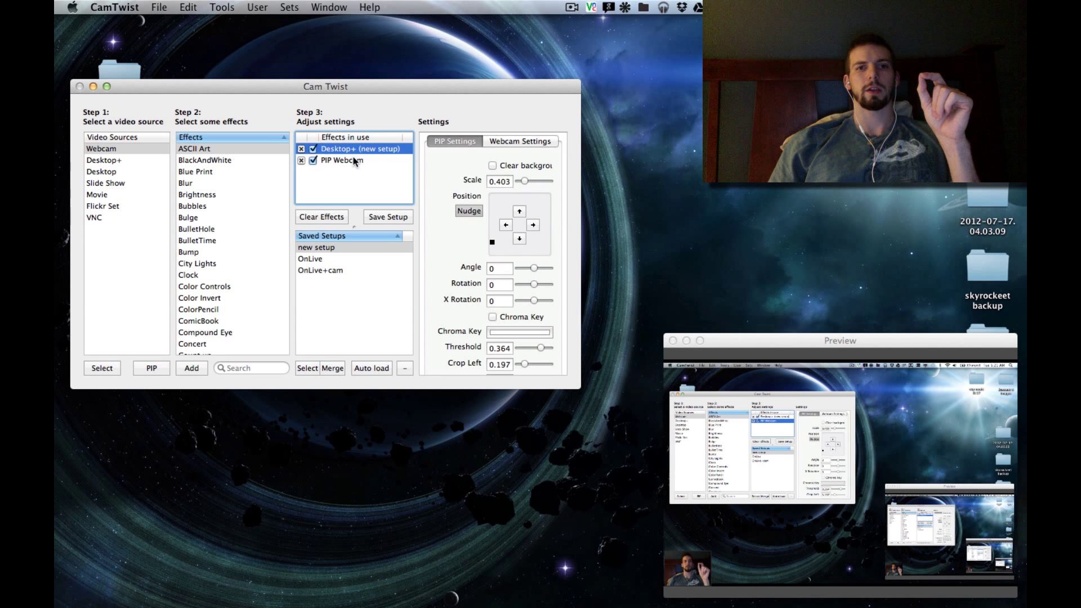
{"action": "left_click", "coordinate": [376, 217]}
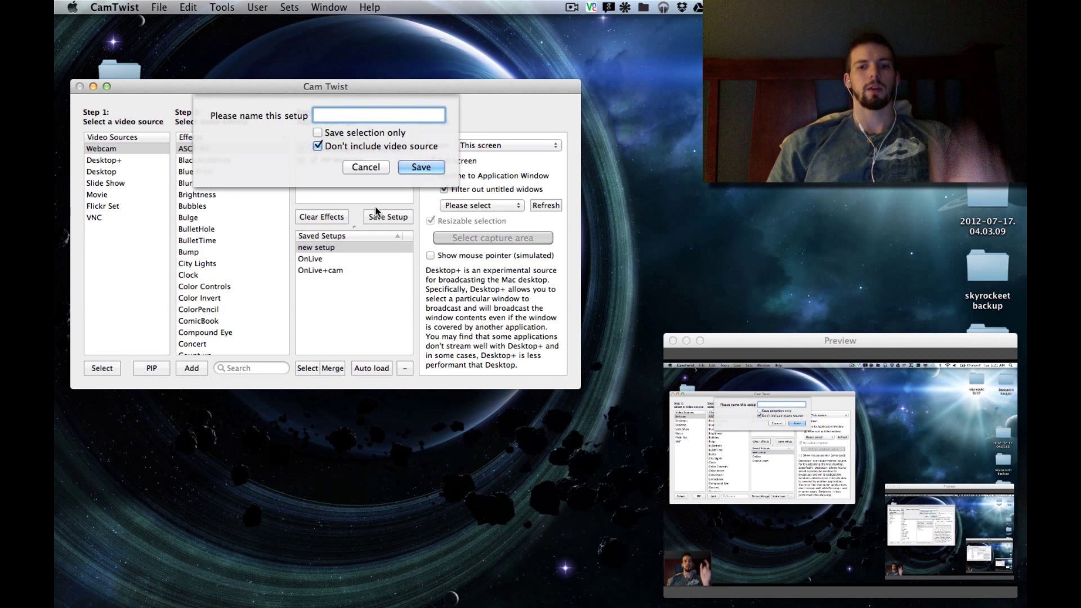
{"action": "type", "text": "nwe"}
{"action": "key", "text": "BackSpace"}
{"action": "key", "text": "BackSpace"}
{"action": "type", "text": "ew setup"}
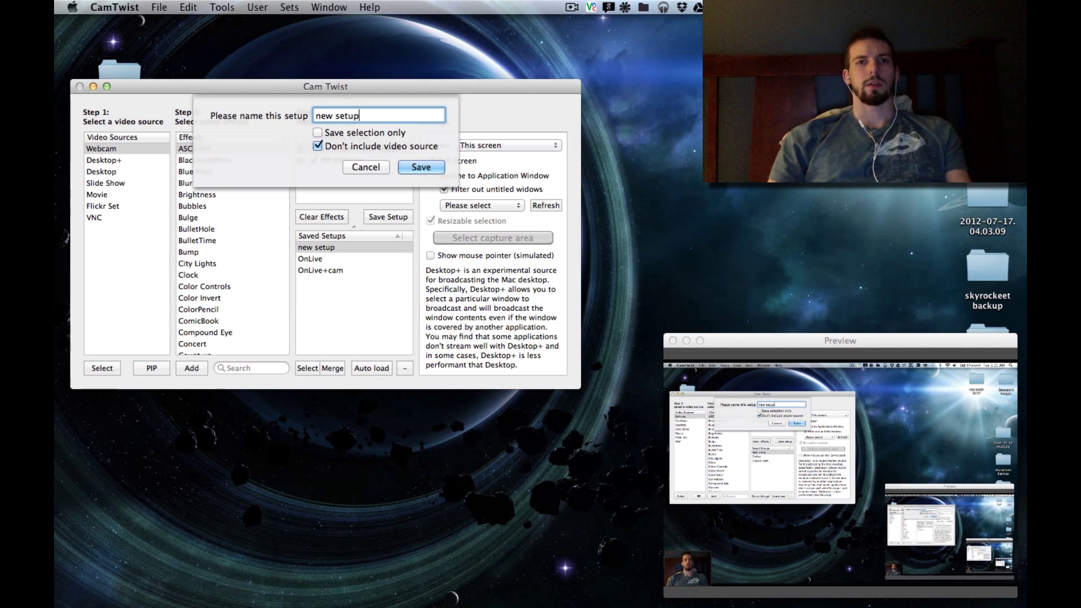
{"action": "key", "text": "Return"}
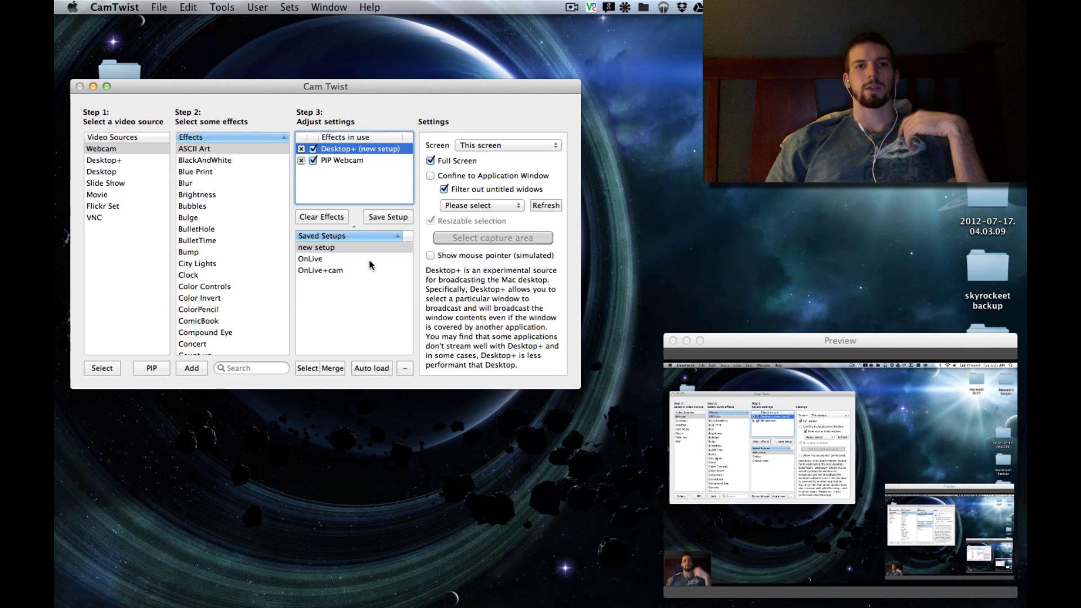
- Leave CamTwist for the desktop, and bring up a freshly started CamTwist with no effects in use
{"action": "key", "text": "super+h"}
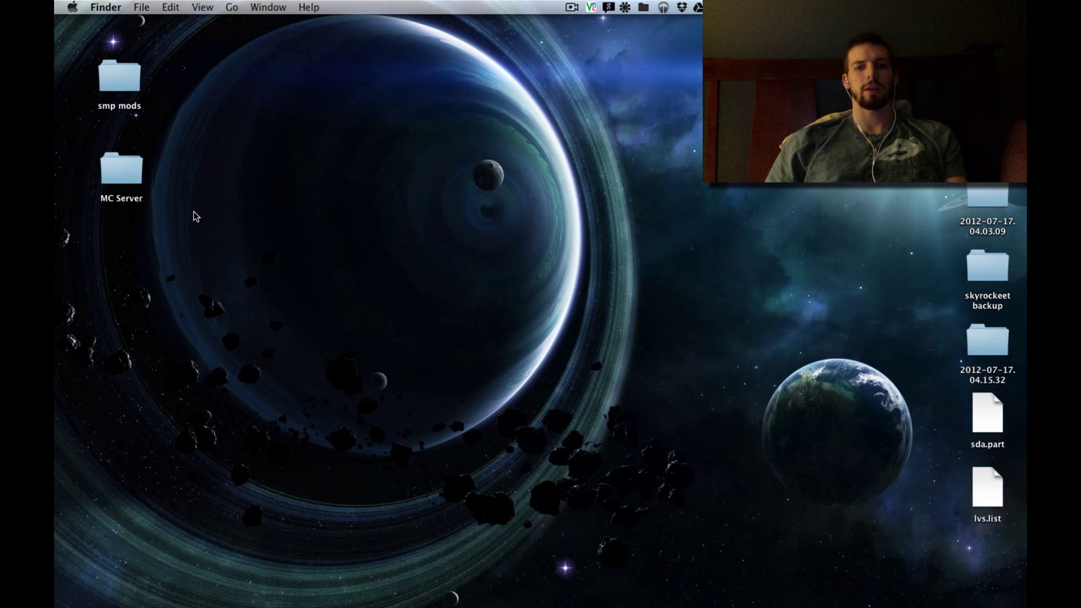
{"action": "key", "text": "super+space"}
{"action": "type", "text": "cam"}
{"action": "key", "text": "Escape"}
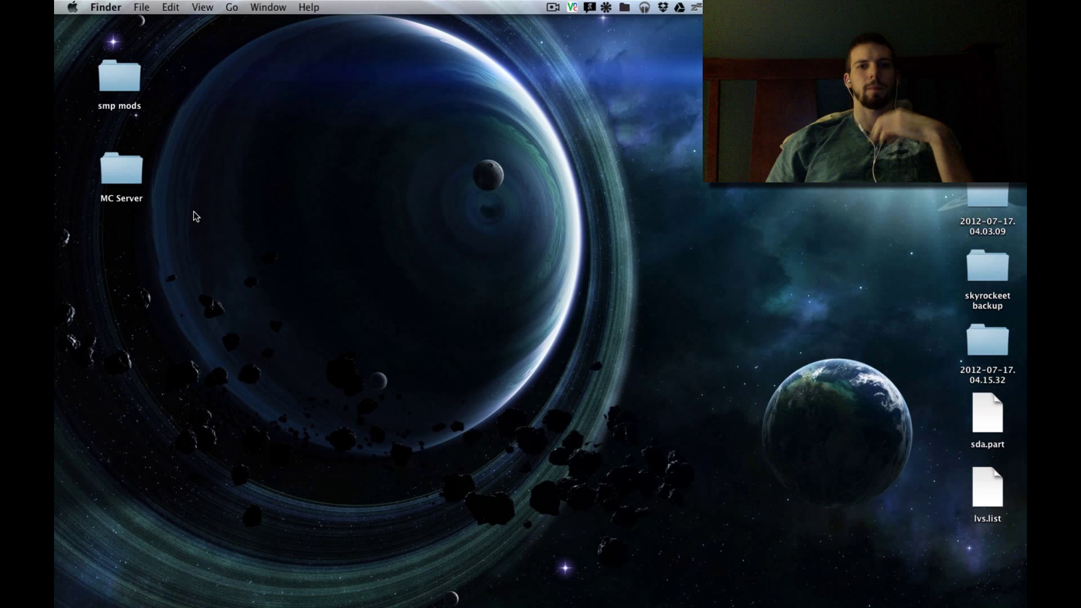
{"action": "key", "text": "super+Tab"}
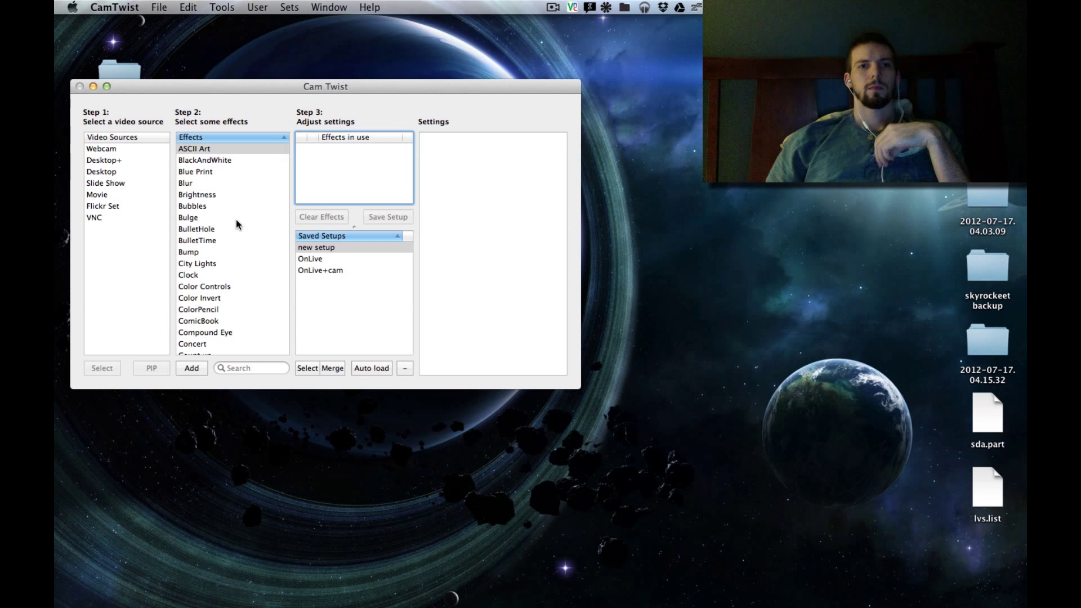
- Load the saved setup "new setup", view its PIP Webcam settings, and add Desktop+ as the video source
{"action": "left_click", "coordinate": [319, 246]}
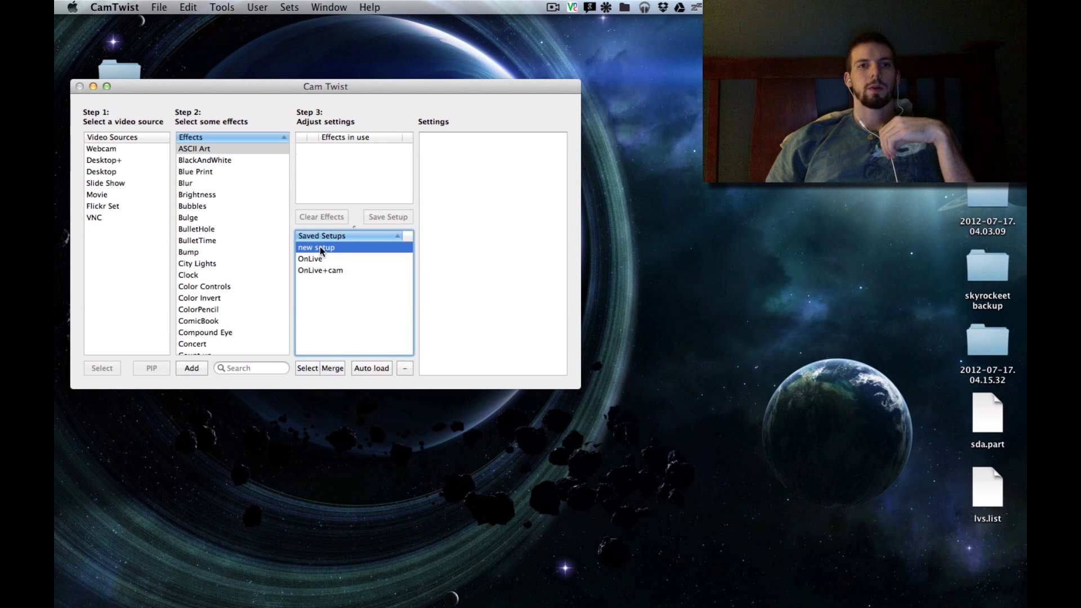
{"action": "left_click", "coordinate": [345, 173]}
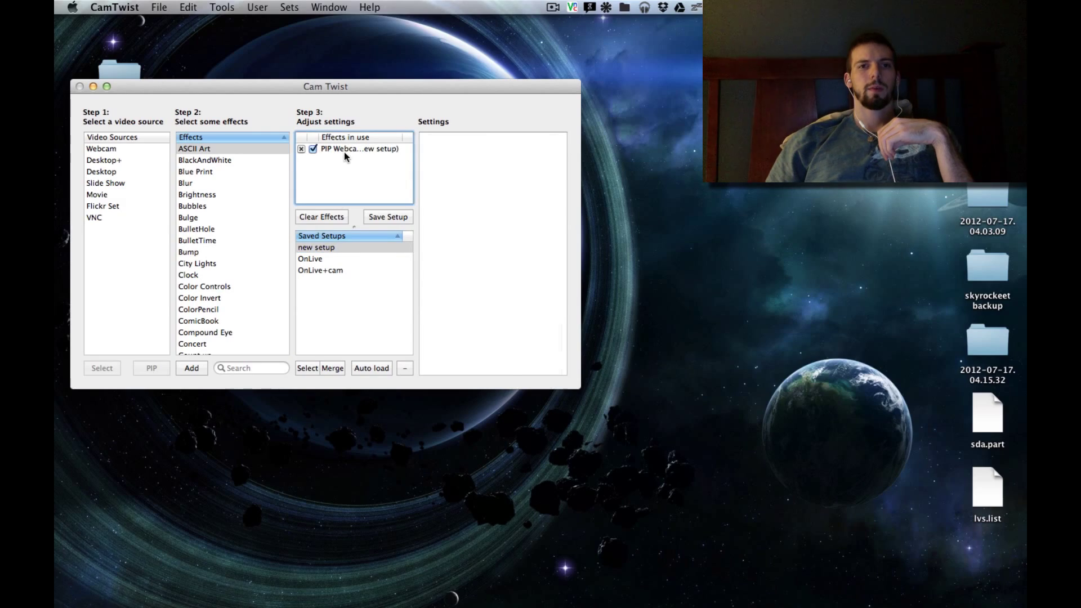
{"action": "double_click", "coordinate": [343, 152]}
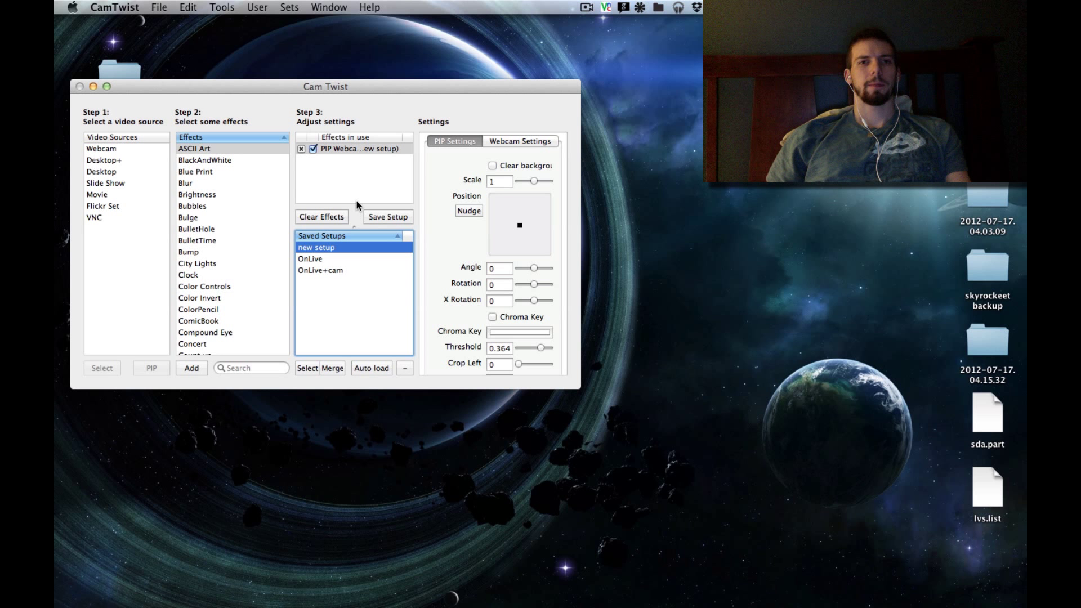
{"action": "left_click", "coordinate": [114, 160]}
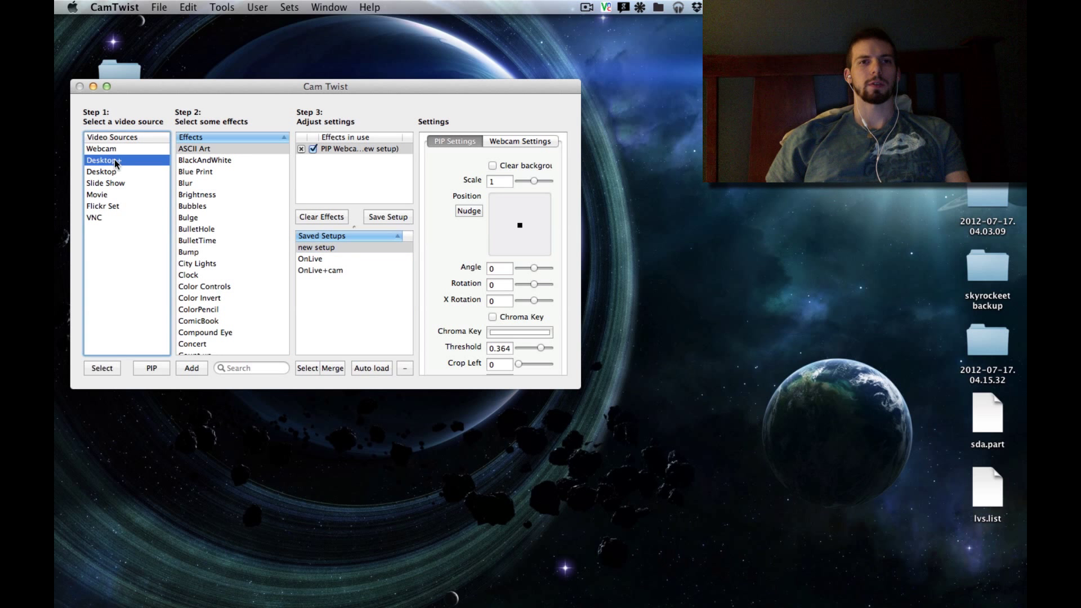
{"action": "double_click", "coordinate": [114, 160]}
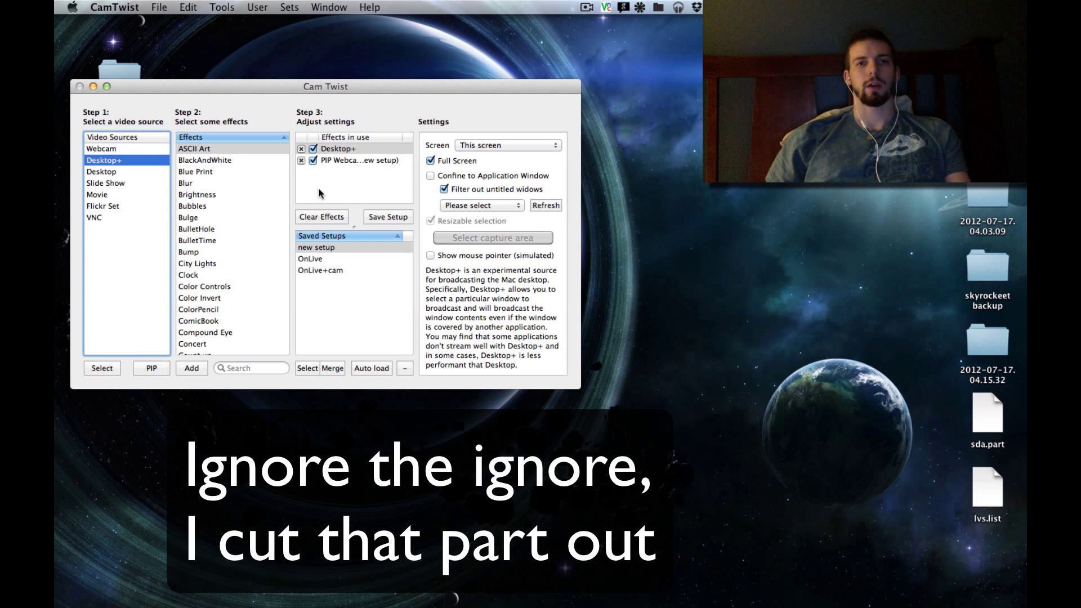
- Save the current effects as "new setup" with the video source included and not limited to the selection
{"action": "left_click", "coordinate": [368, 217]}
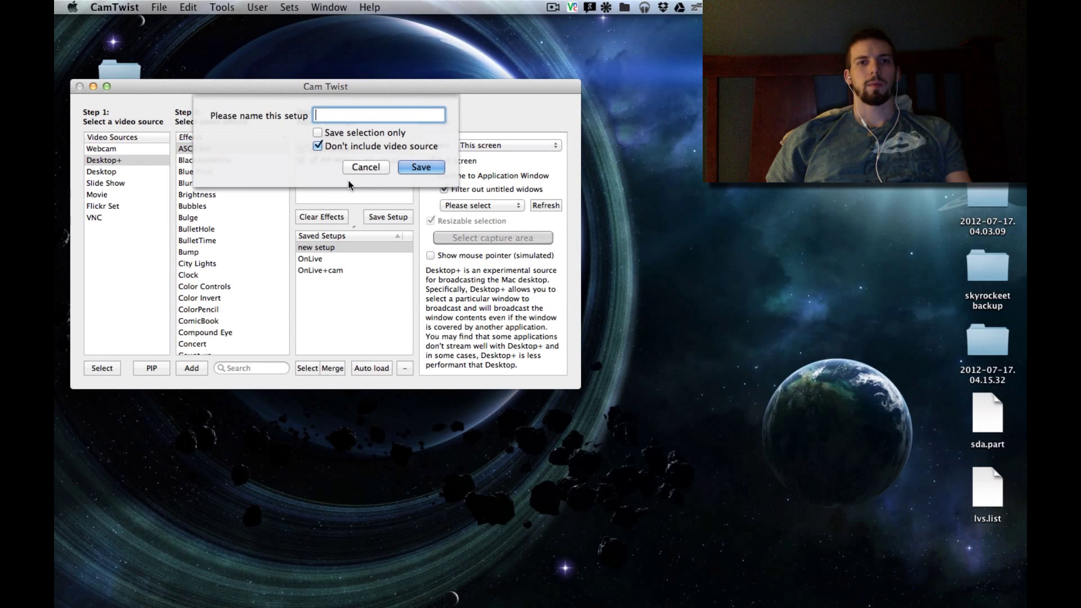
{"action": "left_click", "coordinate": [317, 146]}
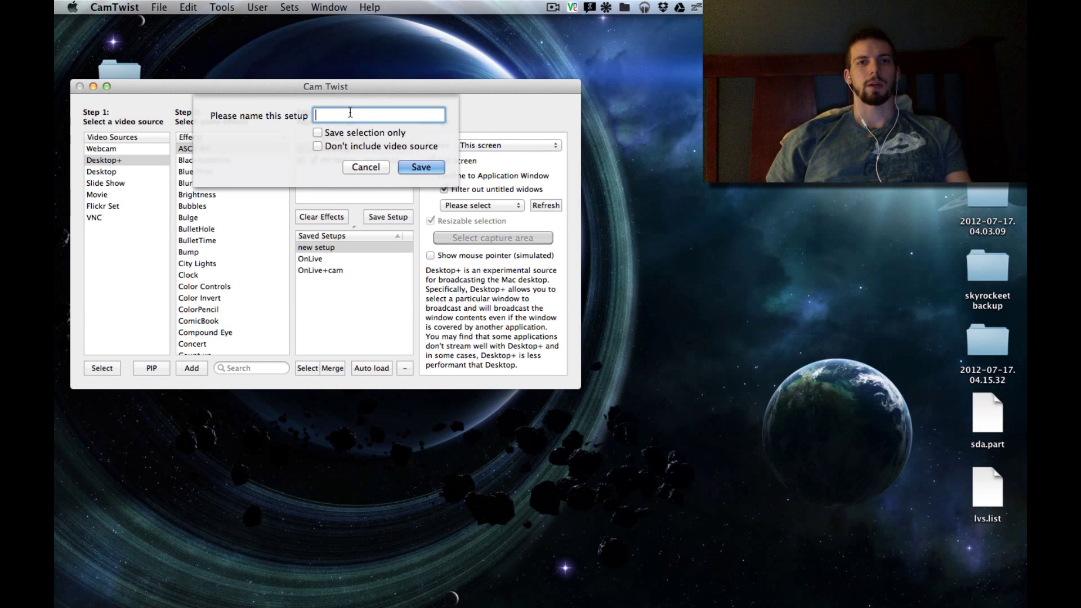
{"action": "type", "text": "new"}
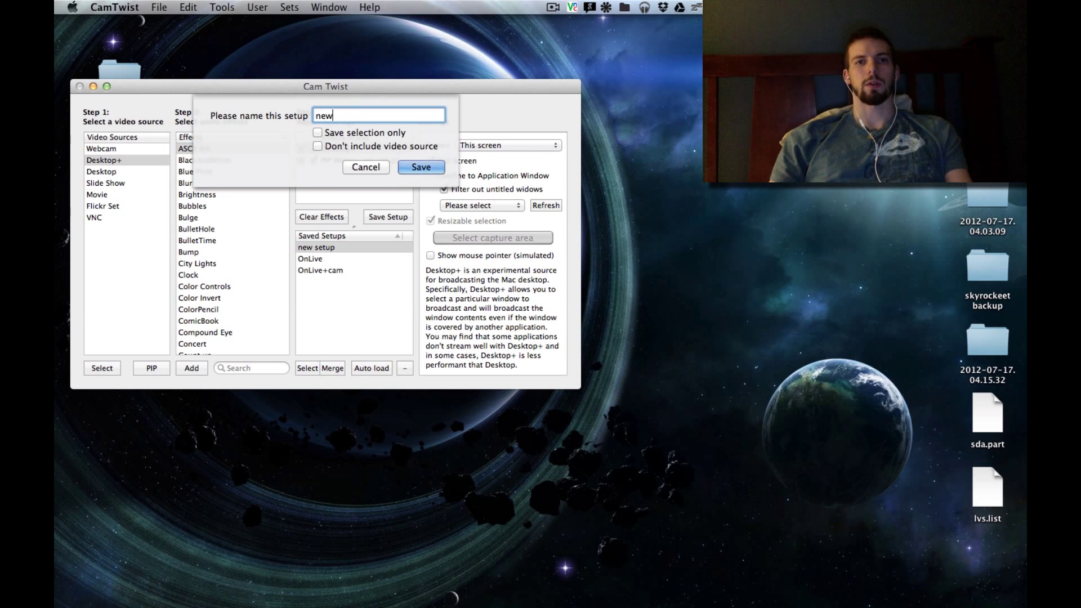
{"action": "type", "text": " s"}
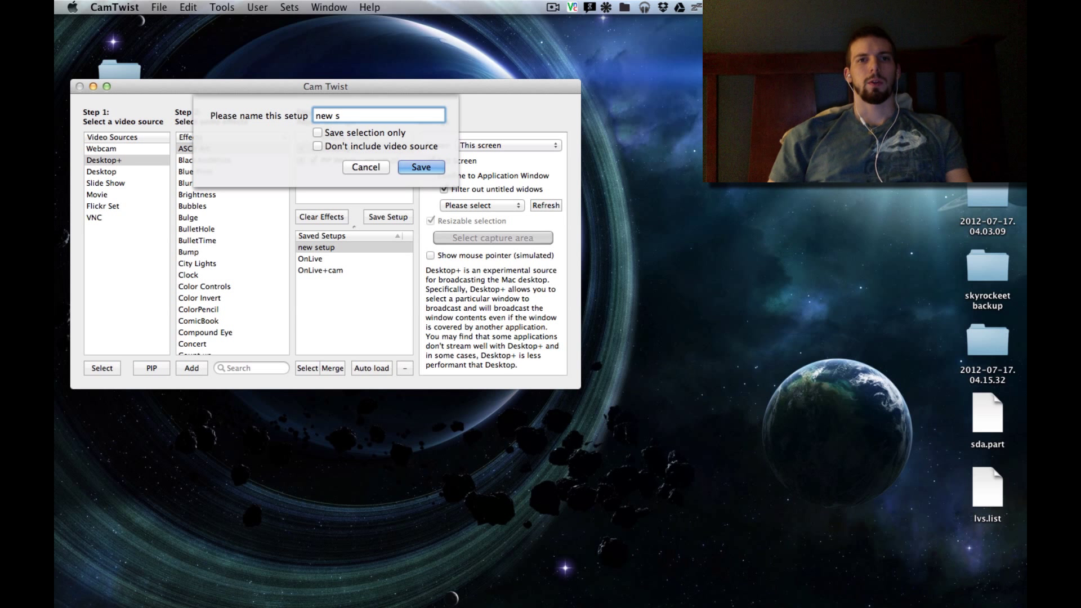
{"action": "type", "text": "etup"}
{"action": "key", "text": "Return"}
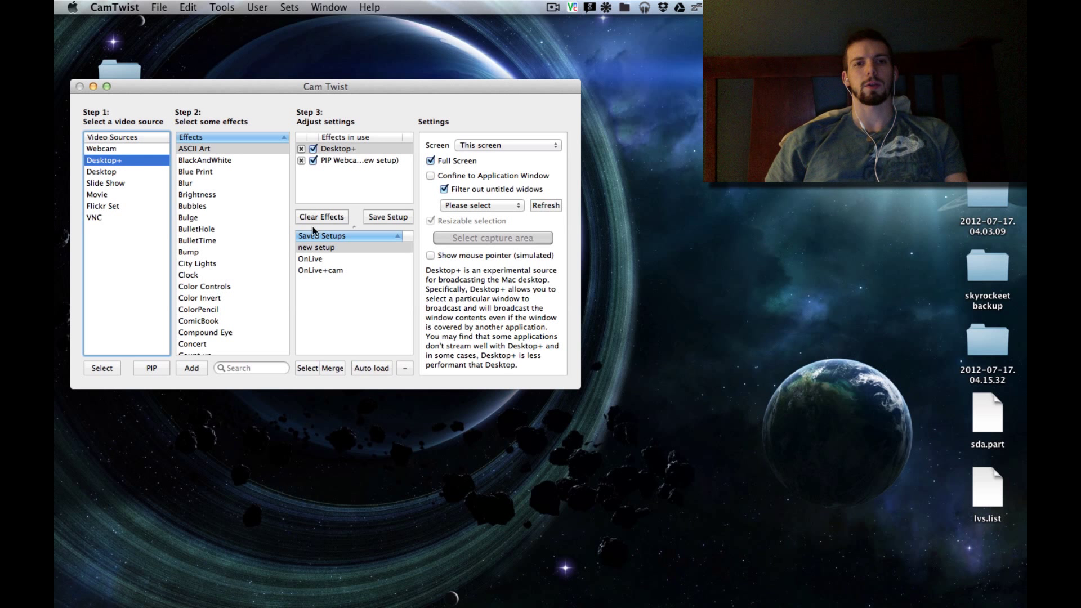
- Load the saved setups OnLive, OnLive+cam and new setup in turn to compare their effects, ending with new setup
{"action": "left_click", "coordinate": [313, 263]}
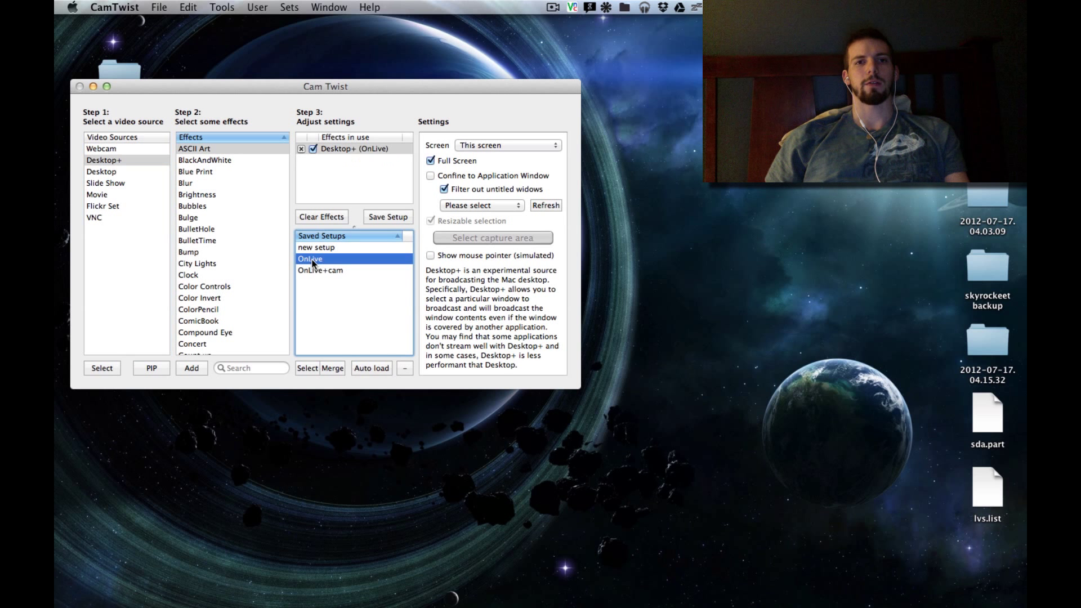
{"action": "left_click", "coordinate": [320, 271]}
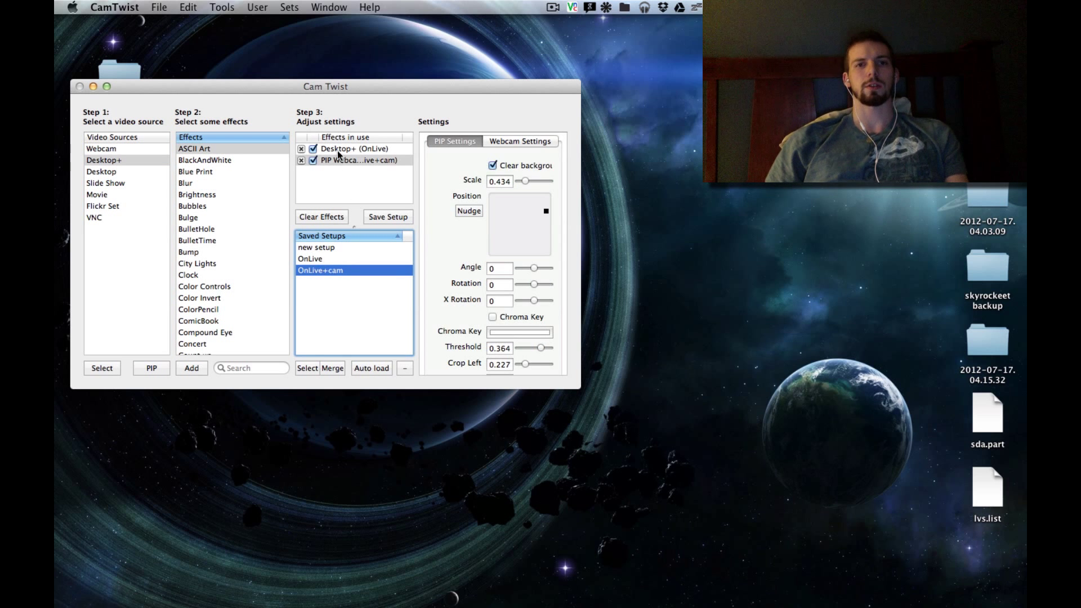
{"action": "left_click", "coordinate": [327, 248]}
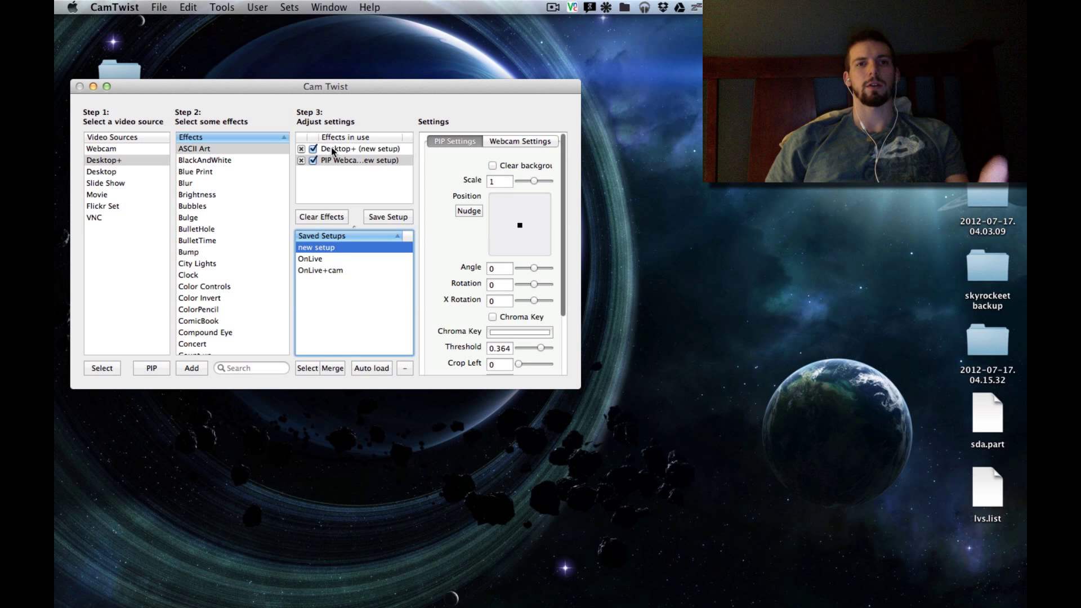
{"action": "left_click", "coordinate": [319, 270]}
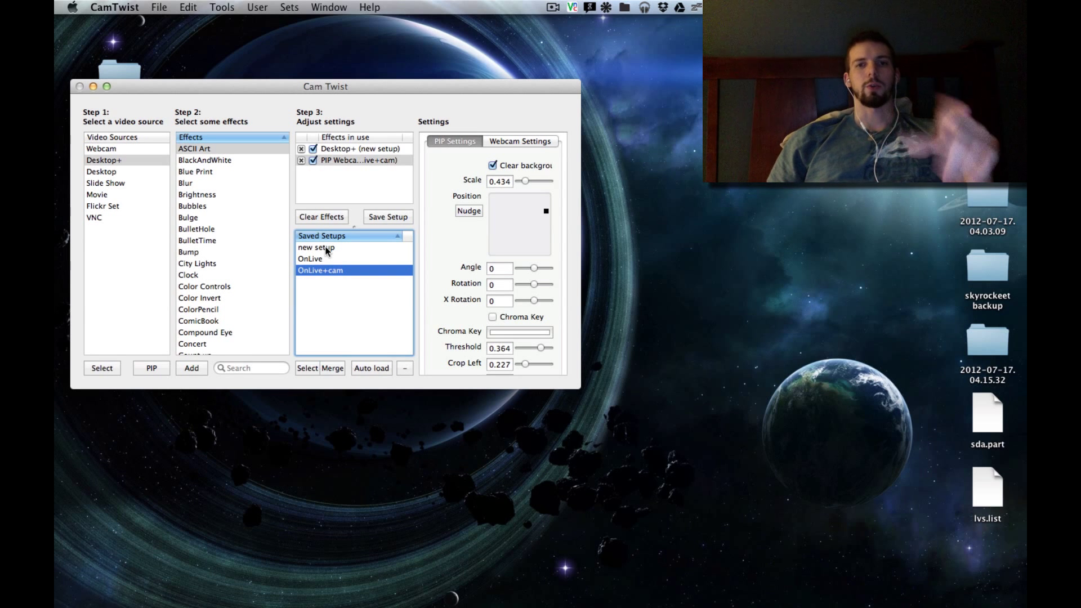
{"action": "double_click", "coordinate": [326, 248]}
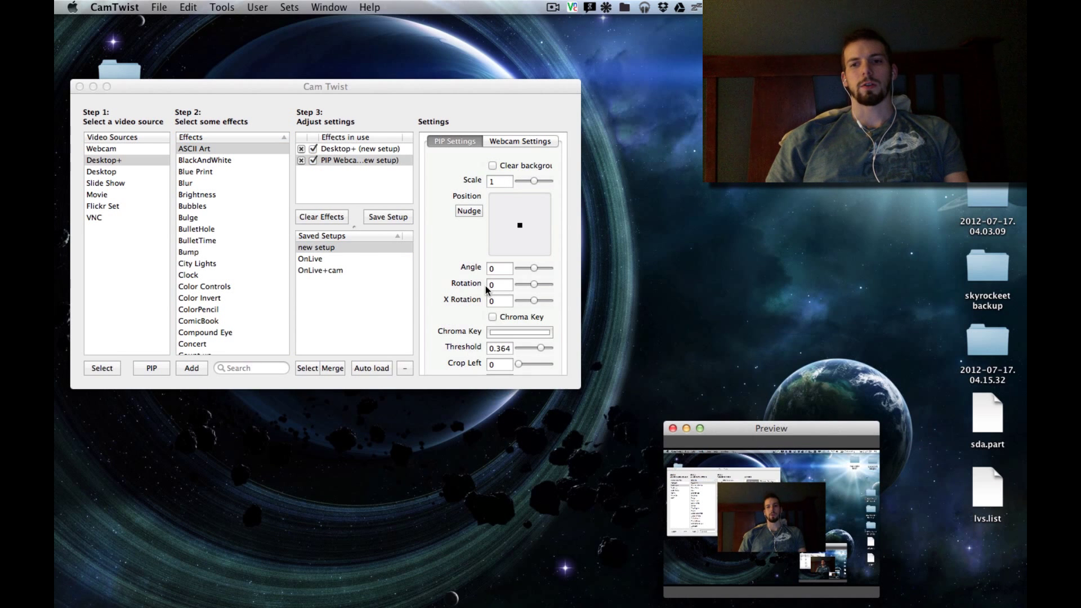
- Scale the PIP webcam to about 0.494 and move it into the video's lower-left corner
{"action": "left_click", "coordinate": [356, 161]}
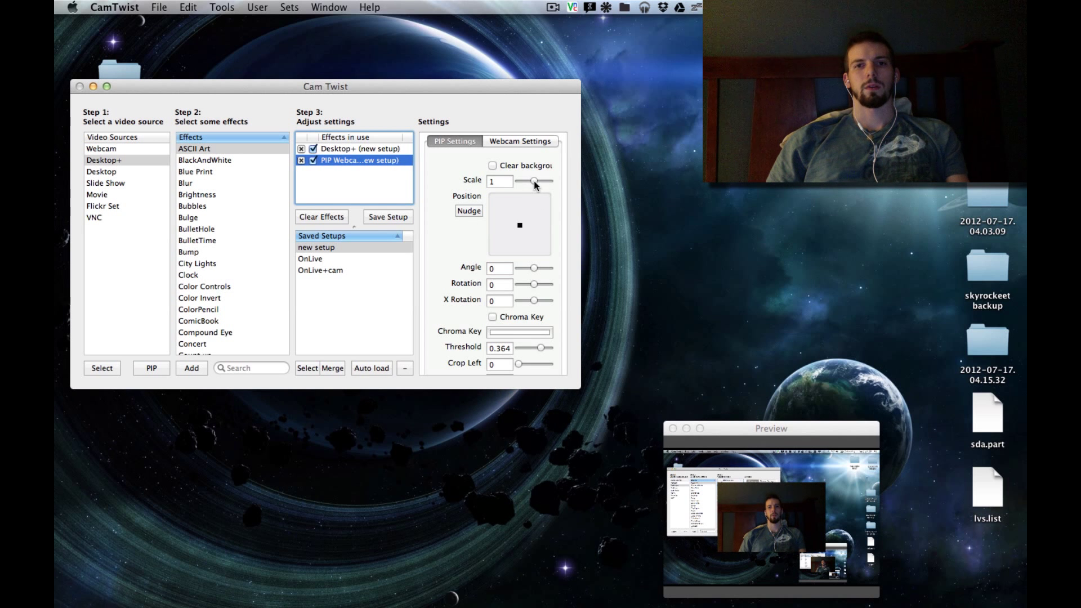
{"action": "left_click_drag", "start_coordinate": [534, 180], "coordinate": [497, 242]}
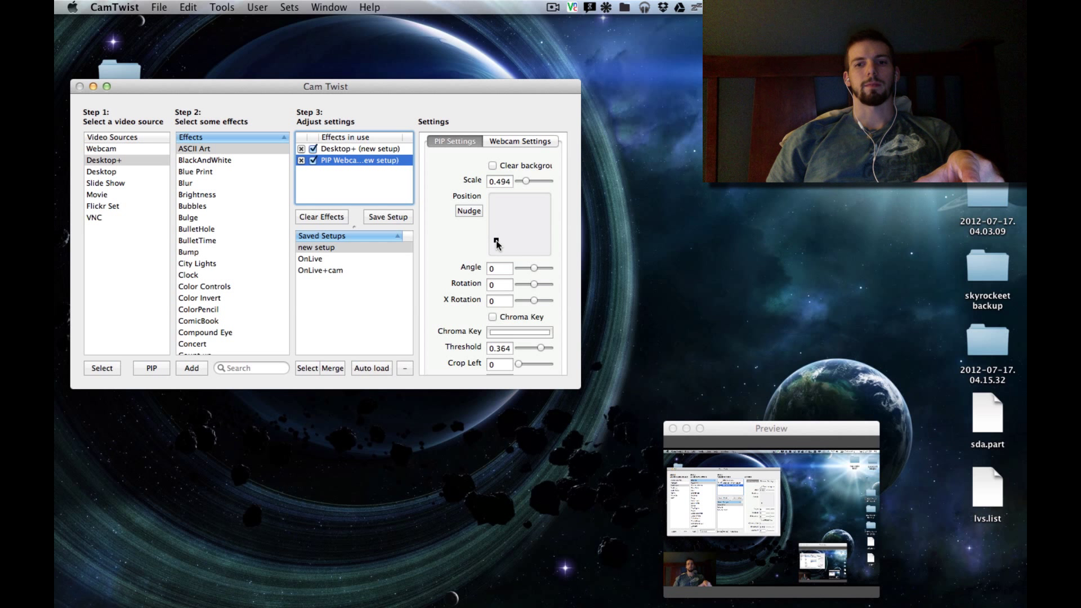
- Darken the PIP webcam's border color to a dark grey and close the color picker
{"action": "scroll", "coordinate": [495, 241], "scroll_direction": "down", "scroll_amount": 5}
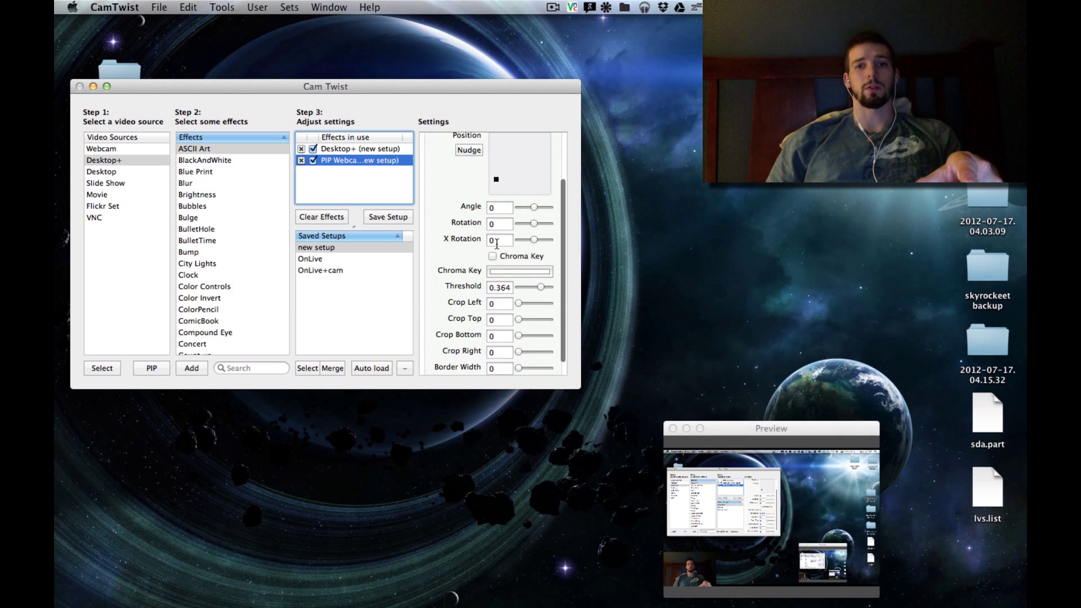
{"action": "scroll", "coordinate": [492, 338], "scroll_direction": "down", "scroll_amount": 1}
{"action": "left_click", "coordinate": [502, 365]}
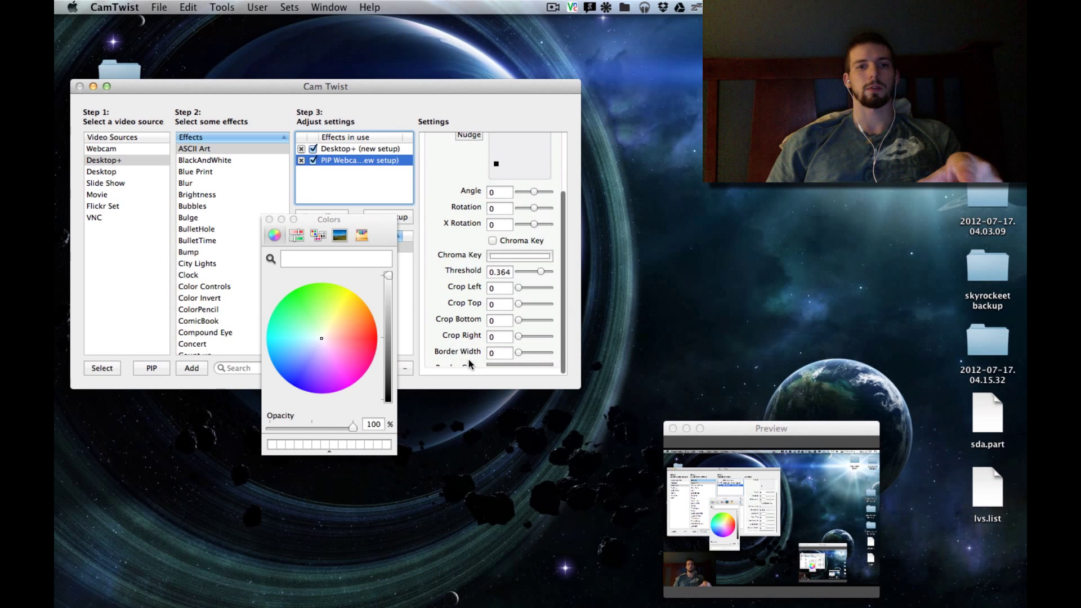
{"action": "left_click", "coordinate": [387, 350]}
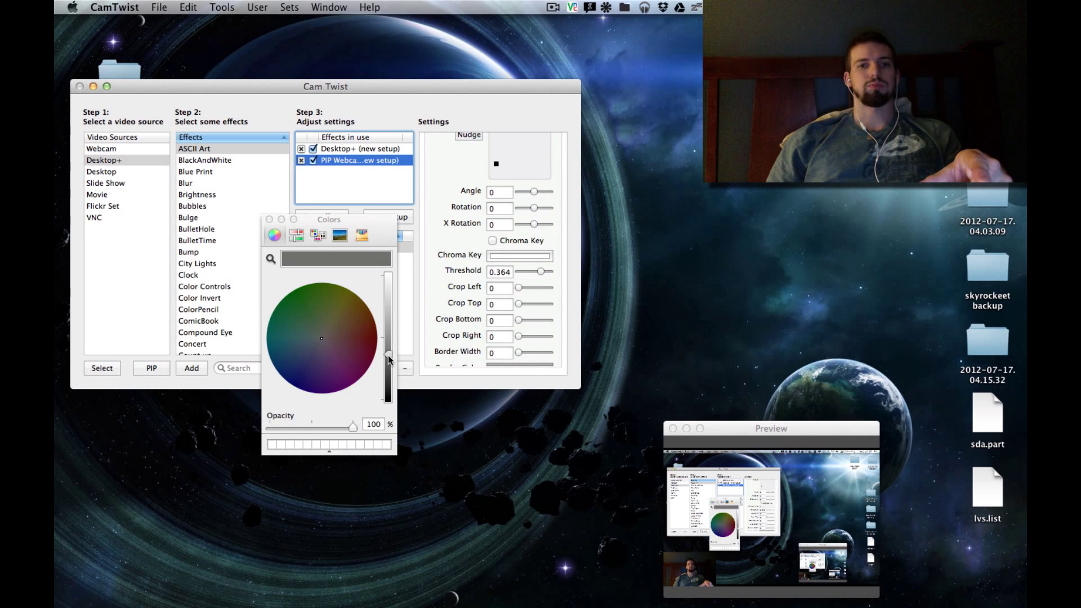
{"action": "left_click_drag", "start_coordinate": [388, 357], "coordinate": [387, 364]}
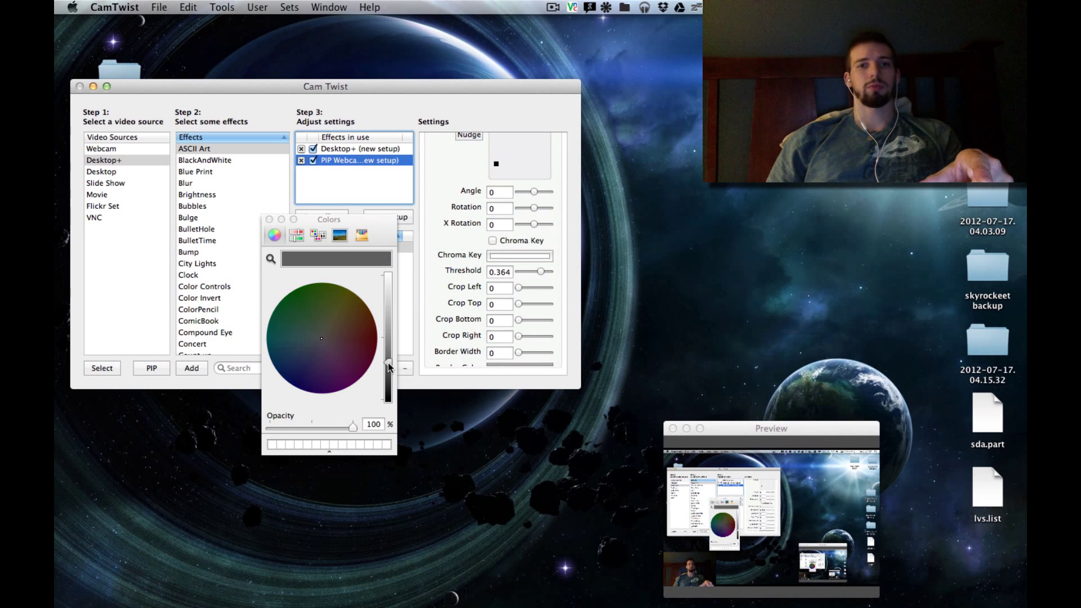
{"action": "left_click", "coordinate": [269, 219]}
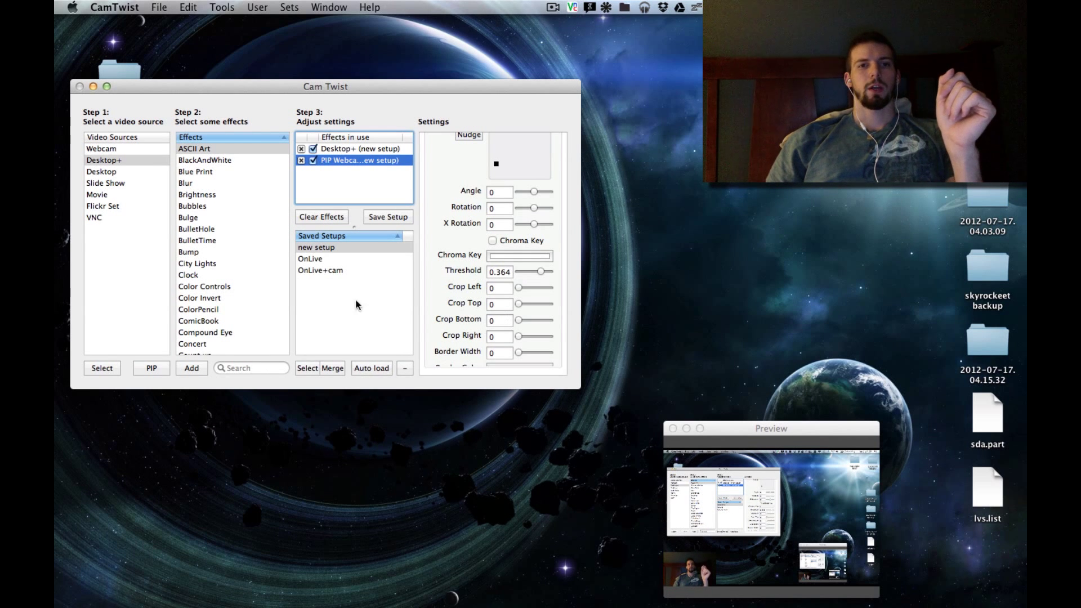
- Save the repositioned webcam effects as "new setup", keeping the option not to include the video source
{"action": "left_click", "coordinate": [380, 220]}
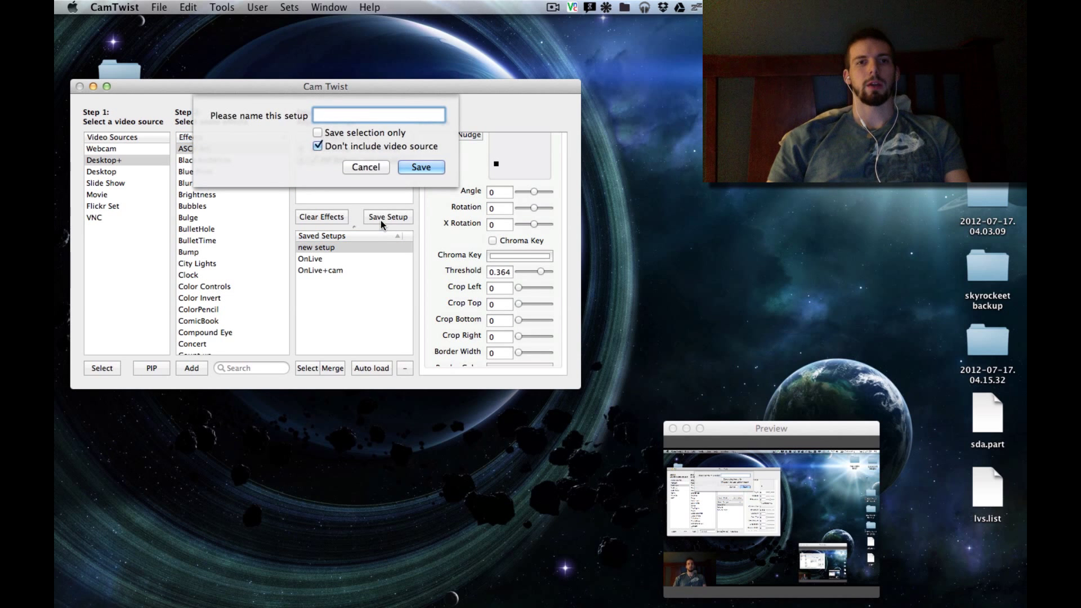
{"action": "type", "text": "new setup"}
{"action": "key", "text": "Return"}
- Leave CamTwist and bring up a freshly started CamTwist with no effects in use
{"action": "key", "text": "super+h"}
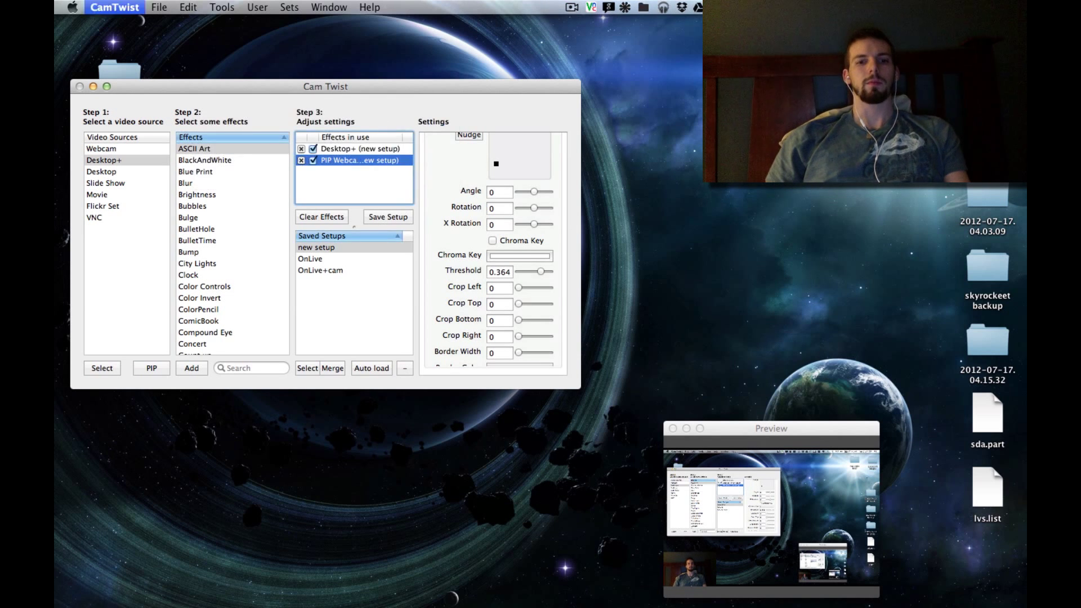
{"action": "key", "text": "super+space"}
{"action": "type", "text": "cam"}
{"action": "key", "text": "Return"}
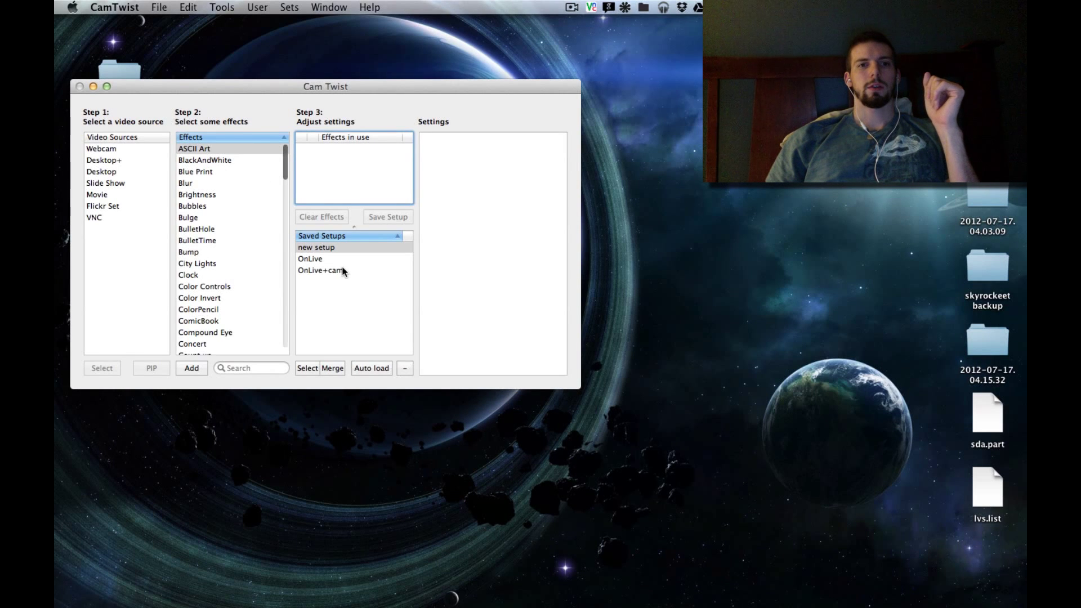
- Load the saved setup "new setup" and add Desktop+ as the video source
{"action": "double_click", "coordinate": [319, 247]}
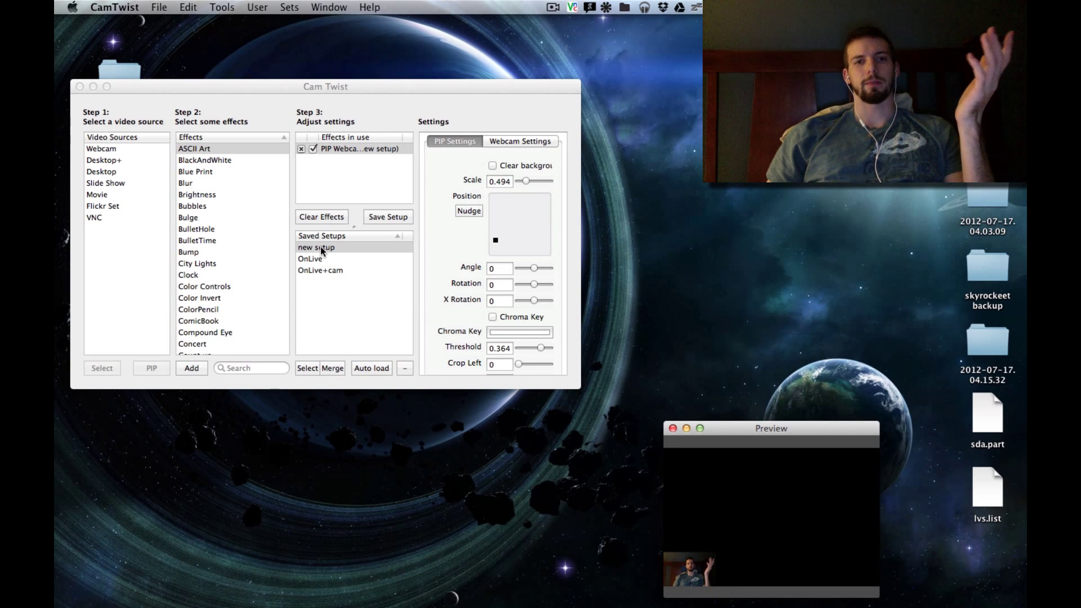
{"action": "double_click", "coordinate": [106, 164]}
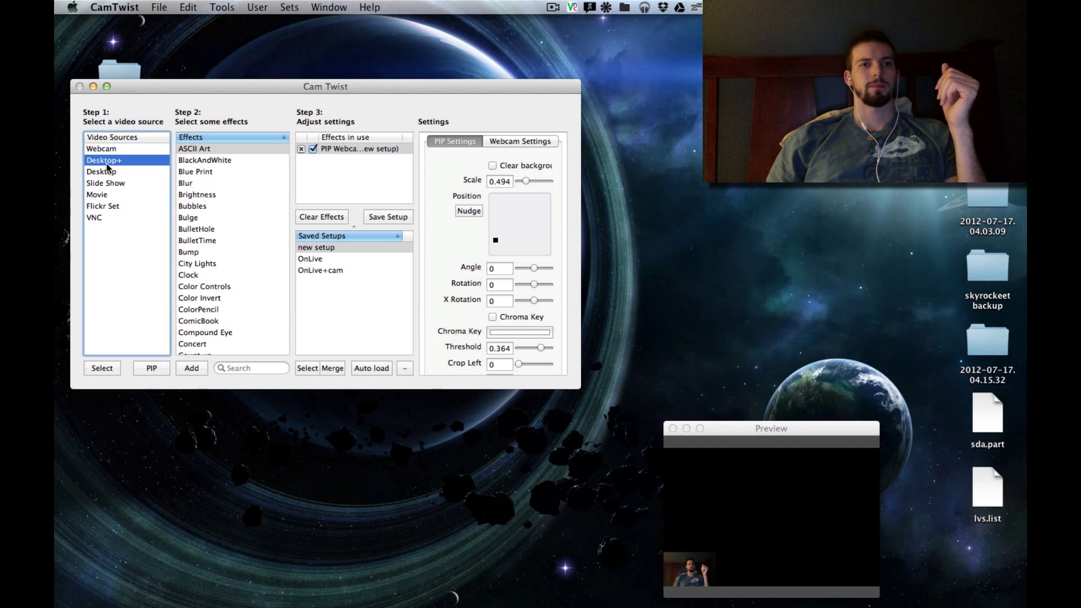
- Save the Desktop+ source and PIP webcam together as "new setup" with the video source included
{"action": "left_click", "coordinate": [395, 218]}
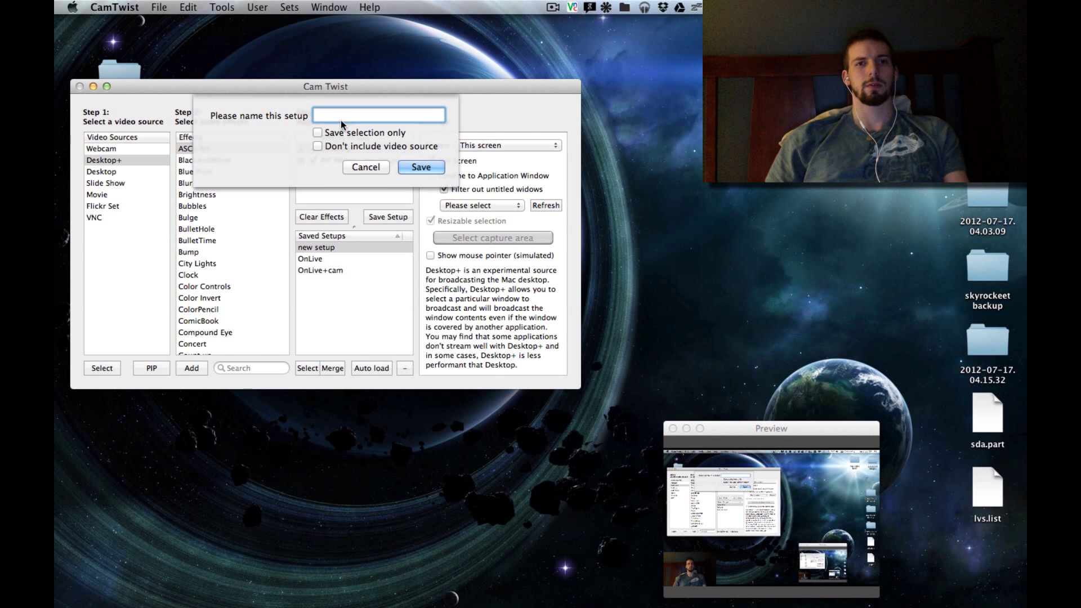
{"action": "type", "text": "news setup"}
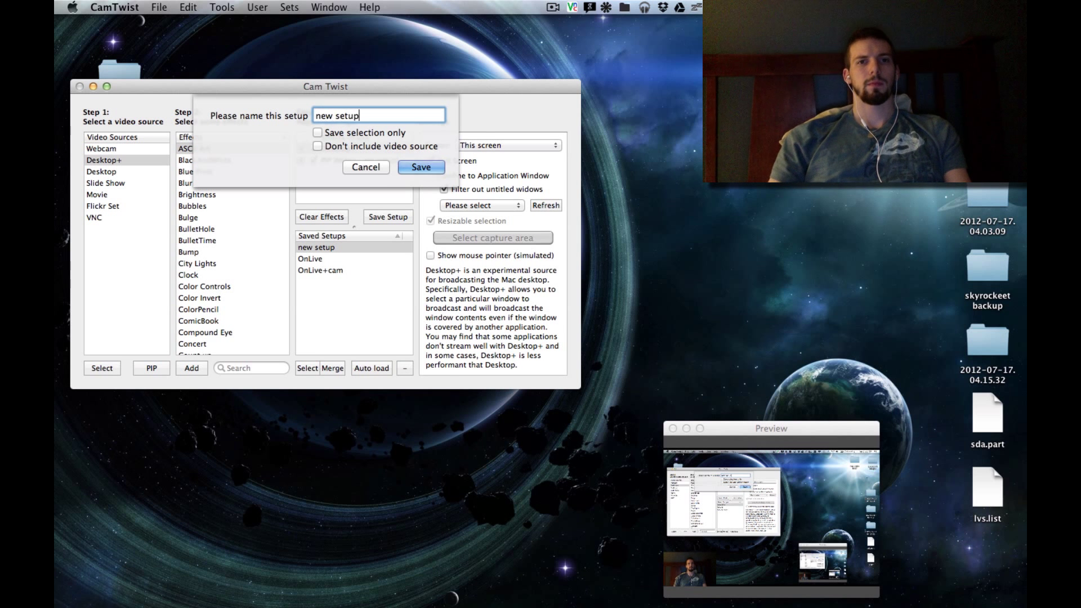
{"action": "key", "text": "Return"}
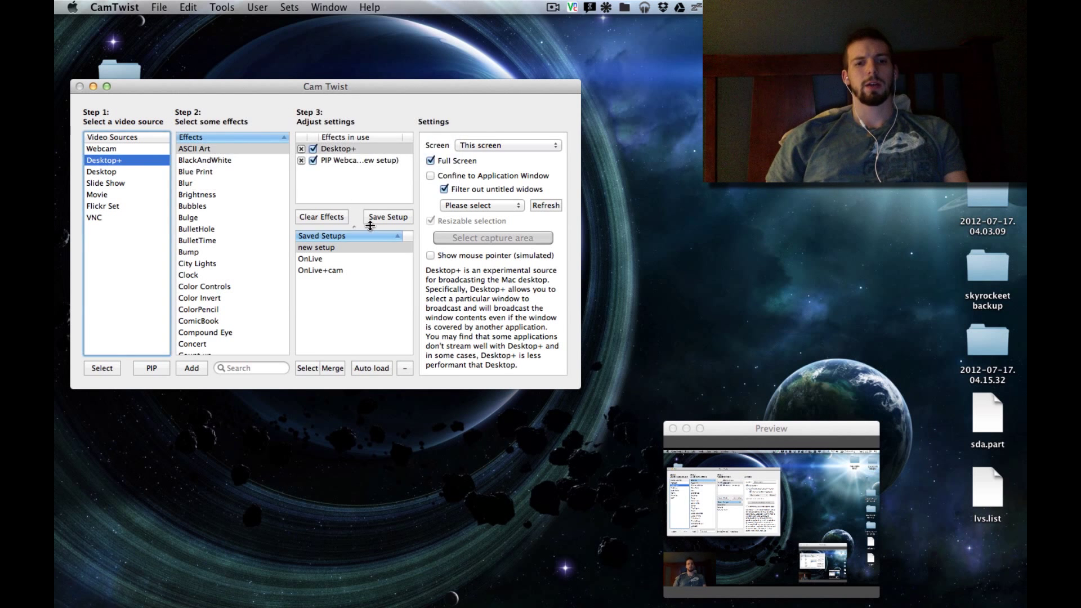
- Leave CamTwist for the desktop, and return to a freshly started CamTwist with an empty effects list
{"action": "key", "text": "super+h"}
{"action": "key", "text": "super+space"}
{"action": "type", "text": "cam"}
{"action": "key", "text": "Escape"}
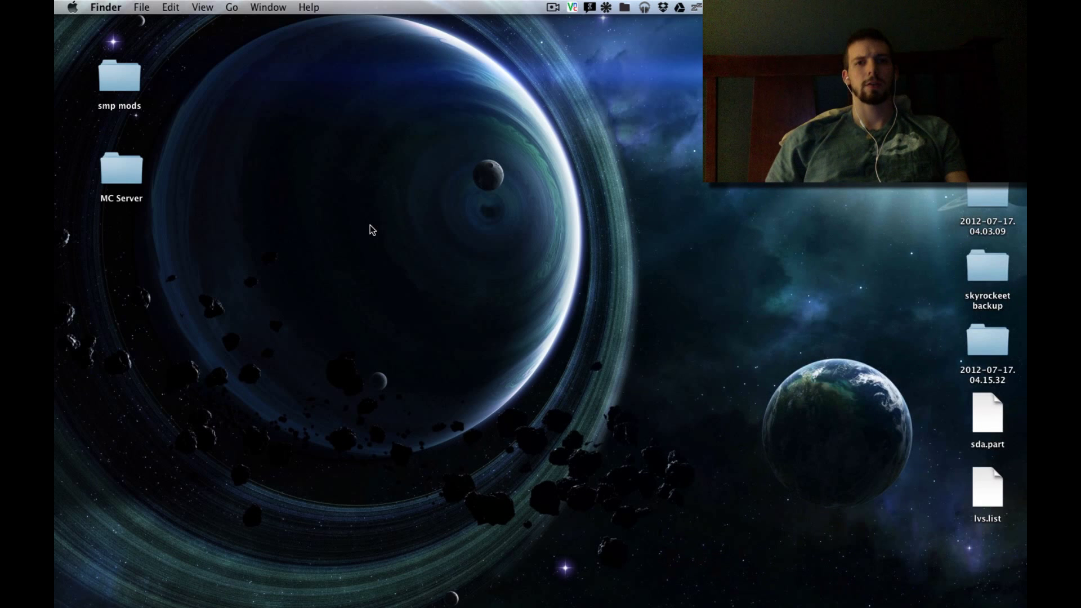
{"action": "key", "text": "super+Tab"}
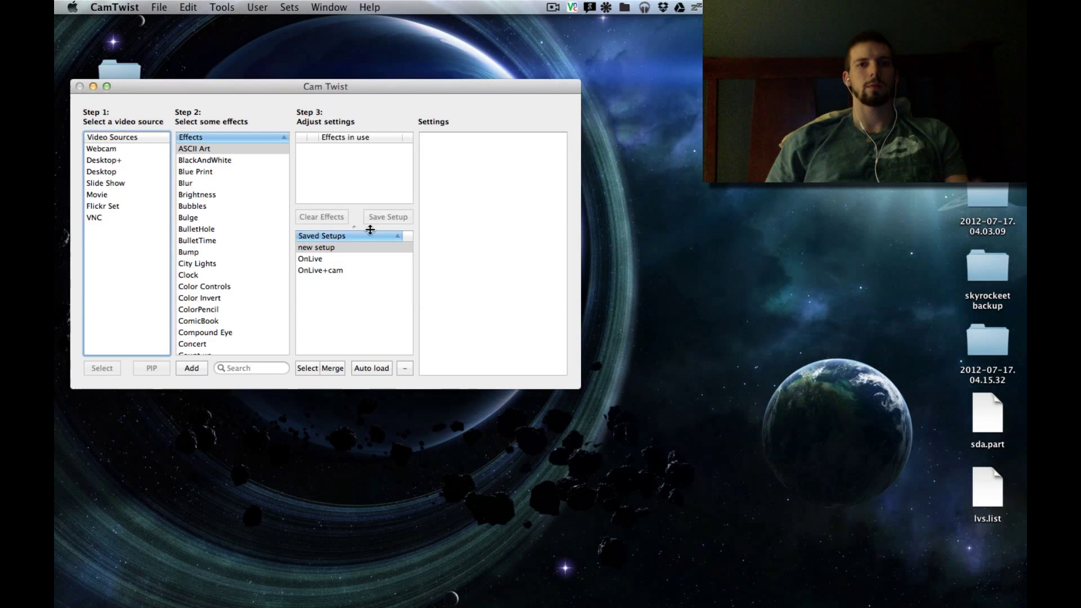
- Load the saved setup "new setup", then minimize the main CamTwist window and close the preview
{"action": "left_click", "coordinate": [323, 251]}
{"action": "double_click", "coordinate": [324, 252]}
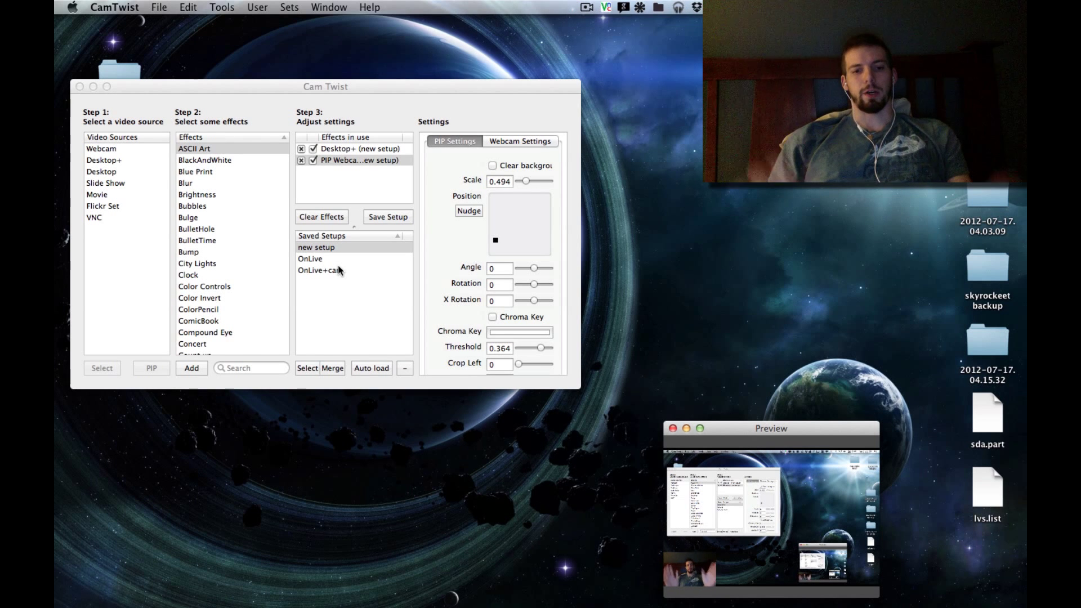
{"action": "left_click", "coordinate": [93, 87]}
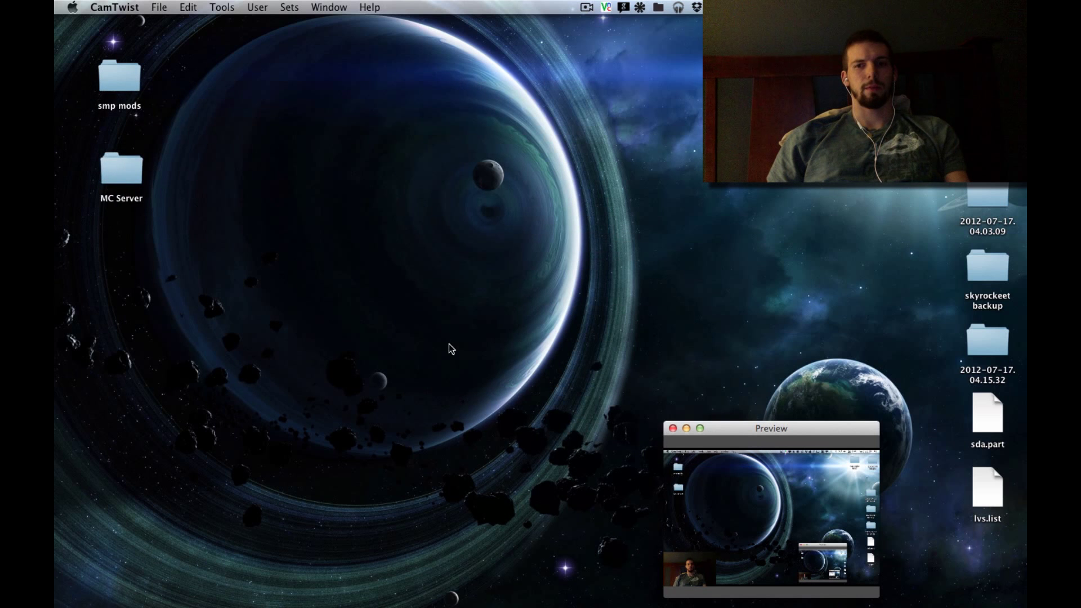
{"action": "left_click", "coordinate": [673, 429]}
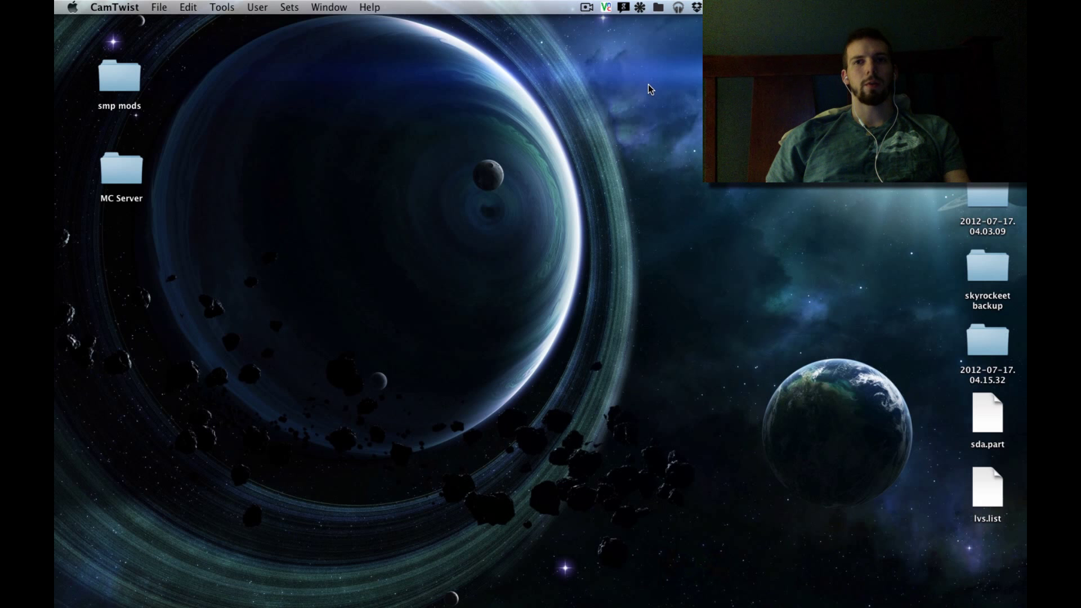
- Show the Soundflower output options and quit Soundflowerbed
{"action": "left_click", "coordinate": [641, 7]}
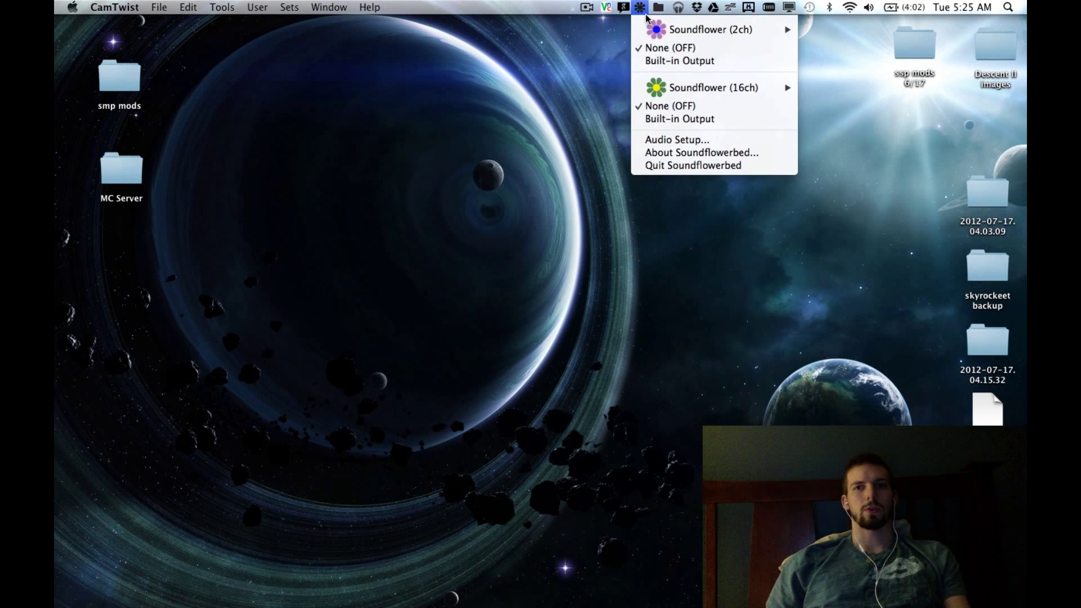
{"action": "left_click", "coordinate": [653, 167]}
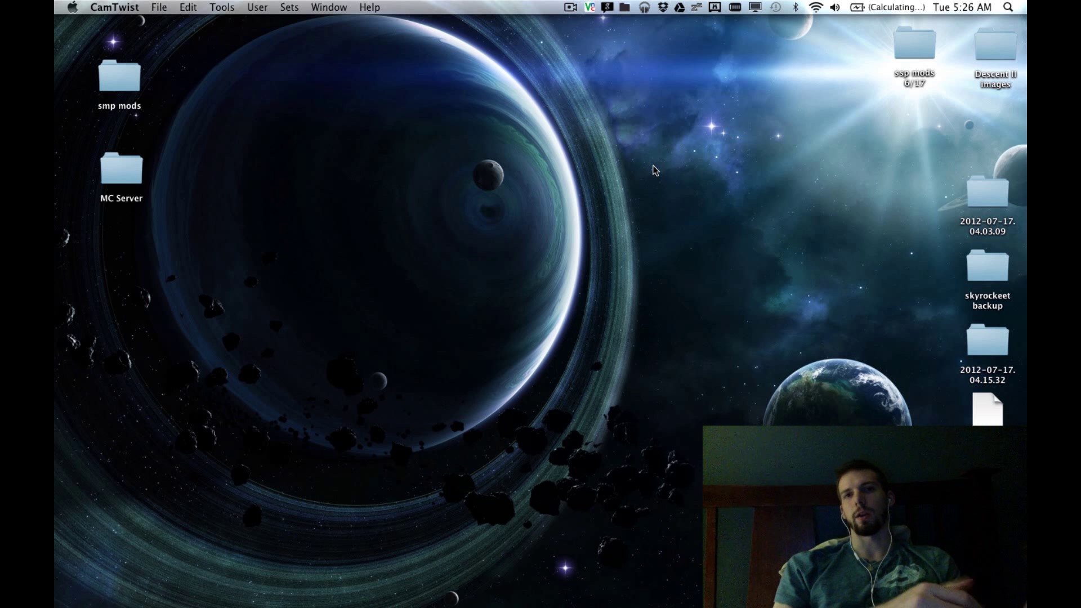
- Search for "sou" to launch Soundflowerbed, and show its output options for the 2ch and 16ch devices
{"action": "key", "text": "super+space"}
{"action": "type", "text": "sou"}
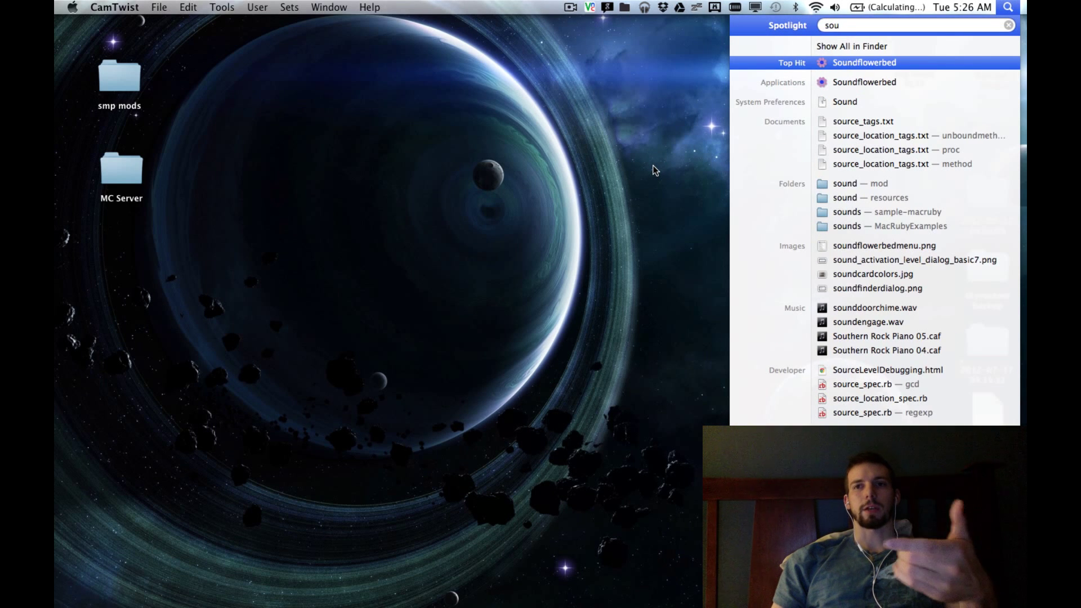
{"action": "key", "text": "Return"}
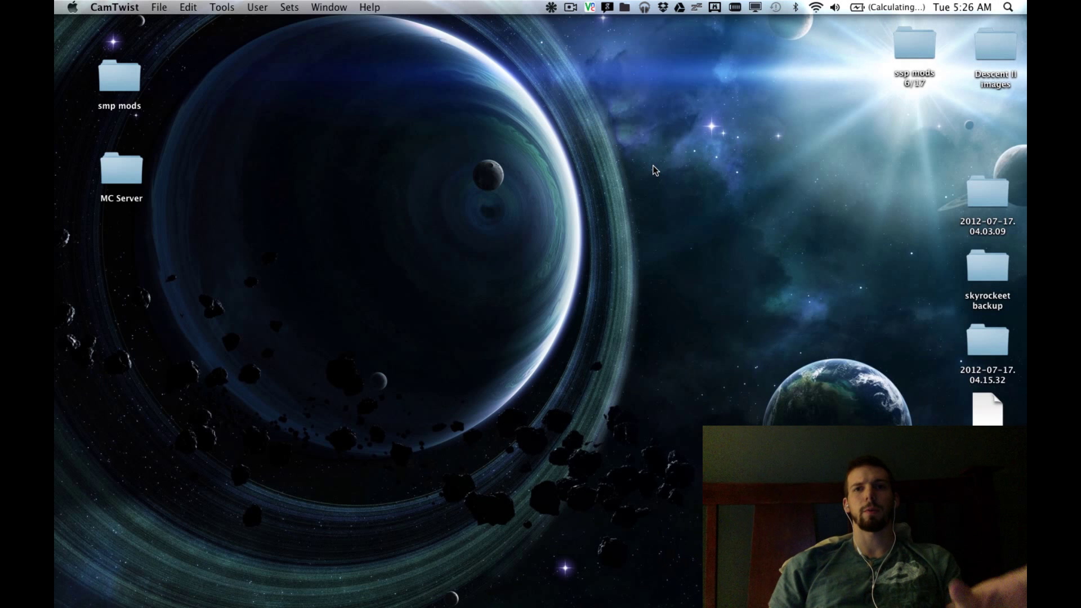
{"action": "left_click", "coordinate": [551, 8]}
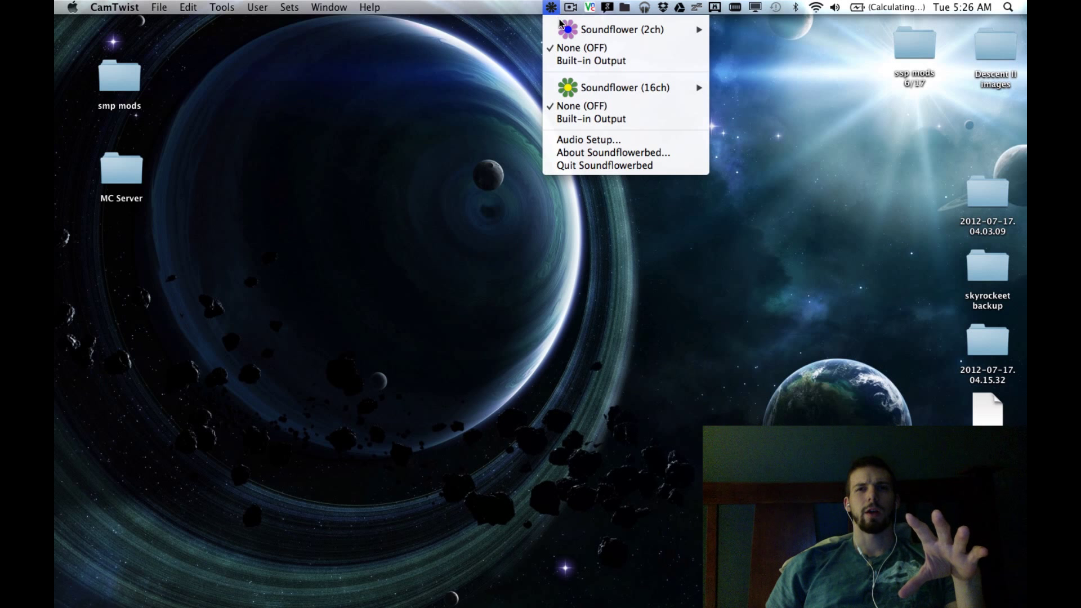
- Show the Soundflower (2ch) routing options, view the devices in Audio Setup, and quit Audio MIDI Setup
{"action": "mouse_move", "coordinate": [565, 28]}
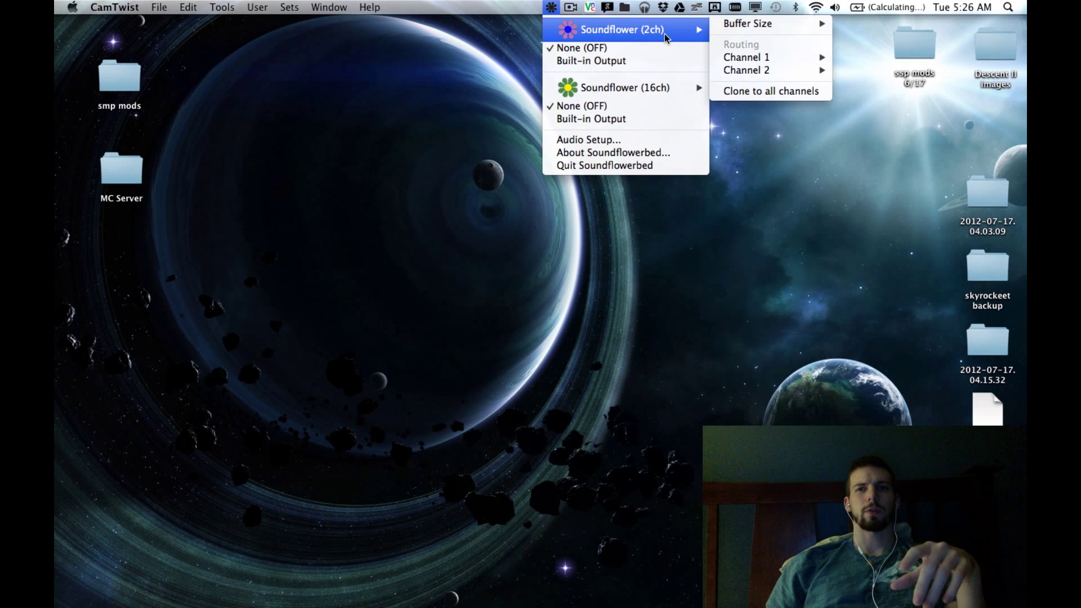
{"action": "mouse_move", "coordinate": [650, 90]}
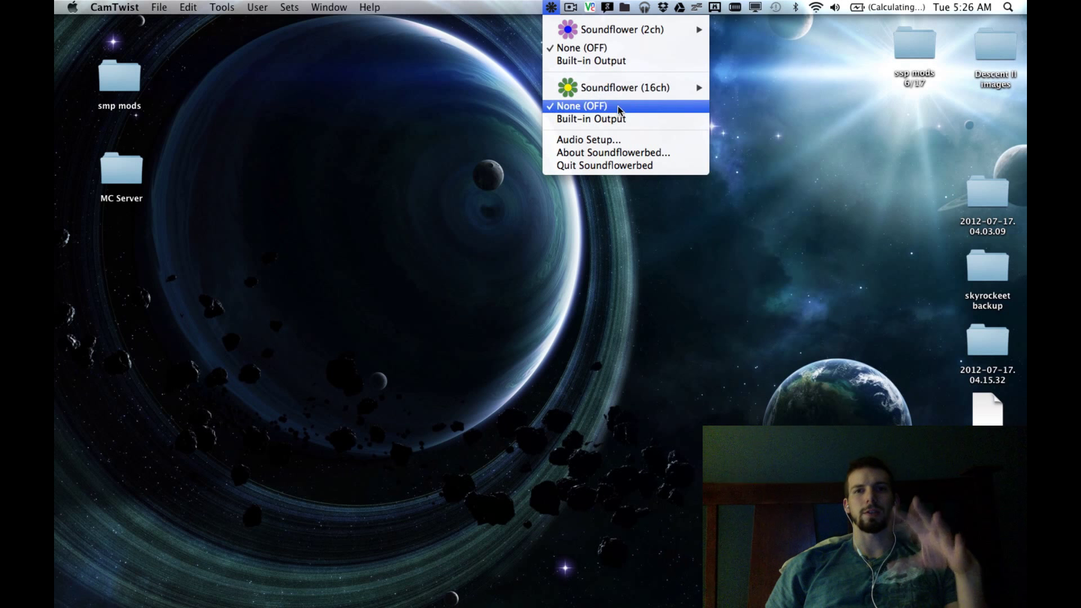
{"action": "left_click", "coordinate": [610, 138]}
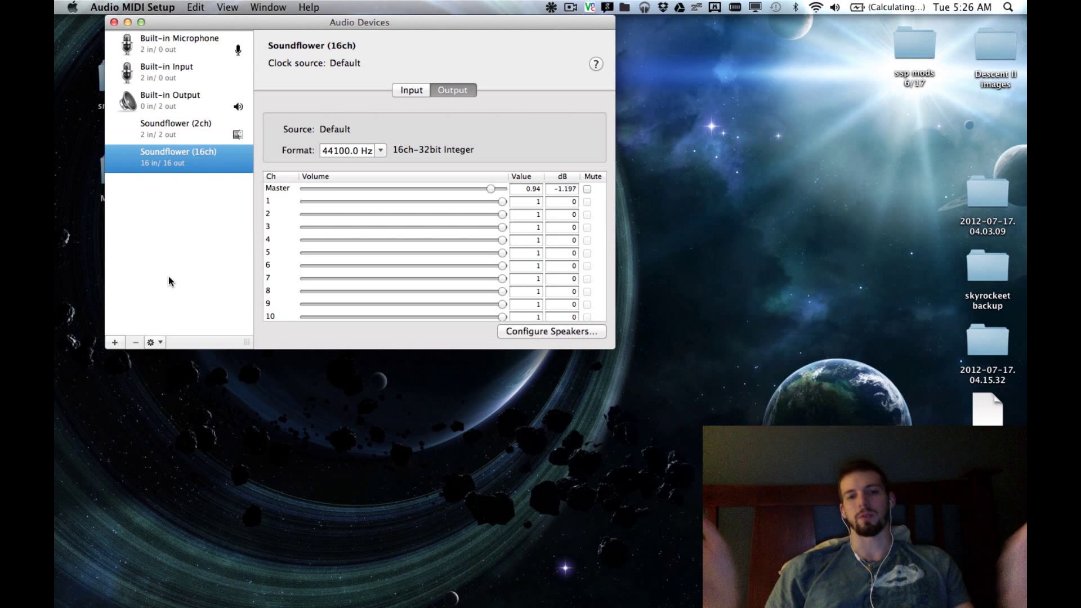
{"action": "key", "text": "super+q"}
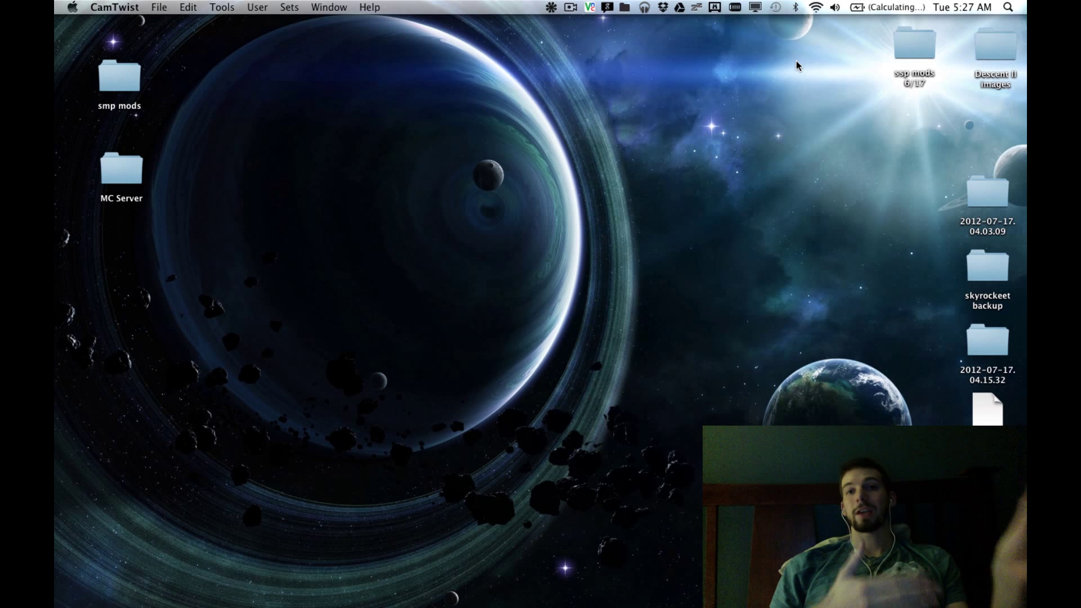
- Search for "pref" and launch System Preferences
{"action": "key", "text": "super+space"}
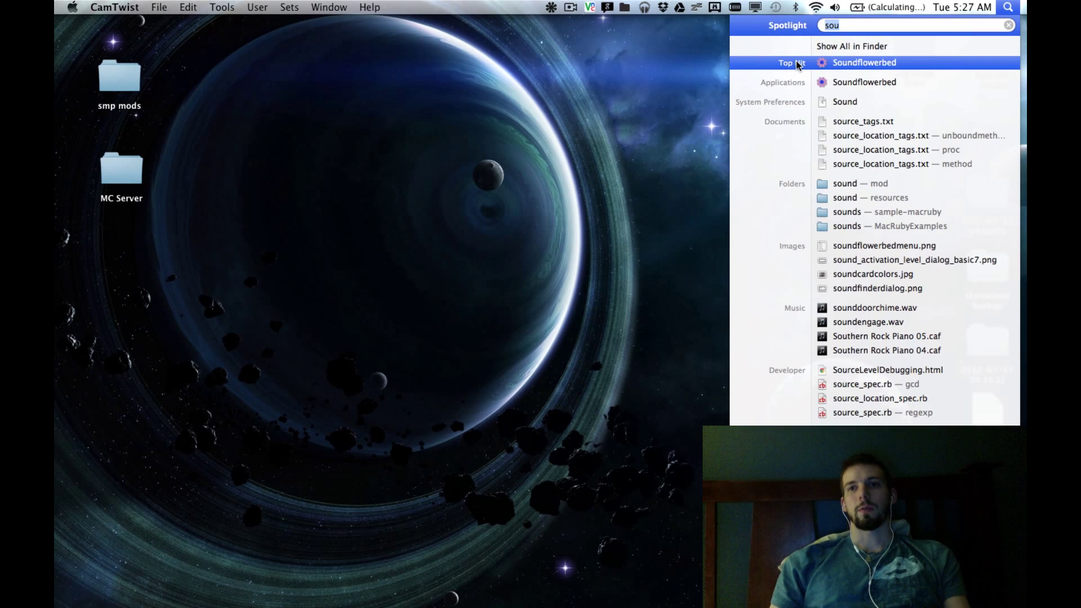
{"action": "type", "text": "pref"}
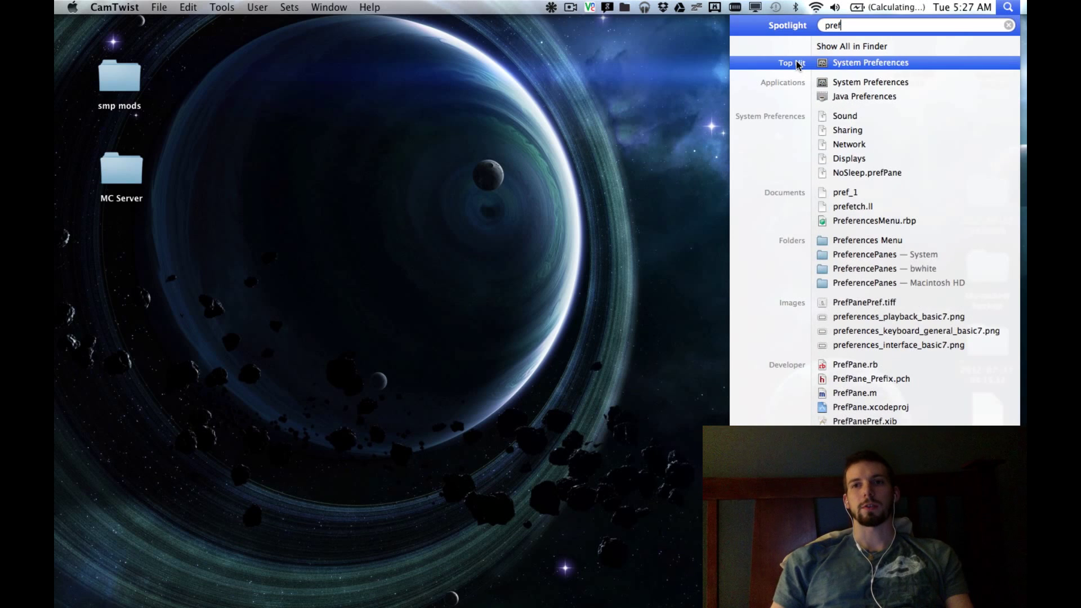
{"action": "key", "text": "Return"}
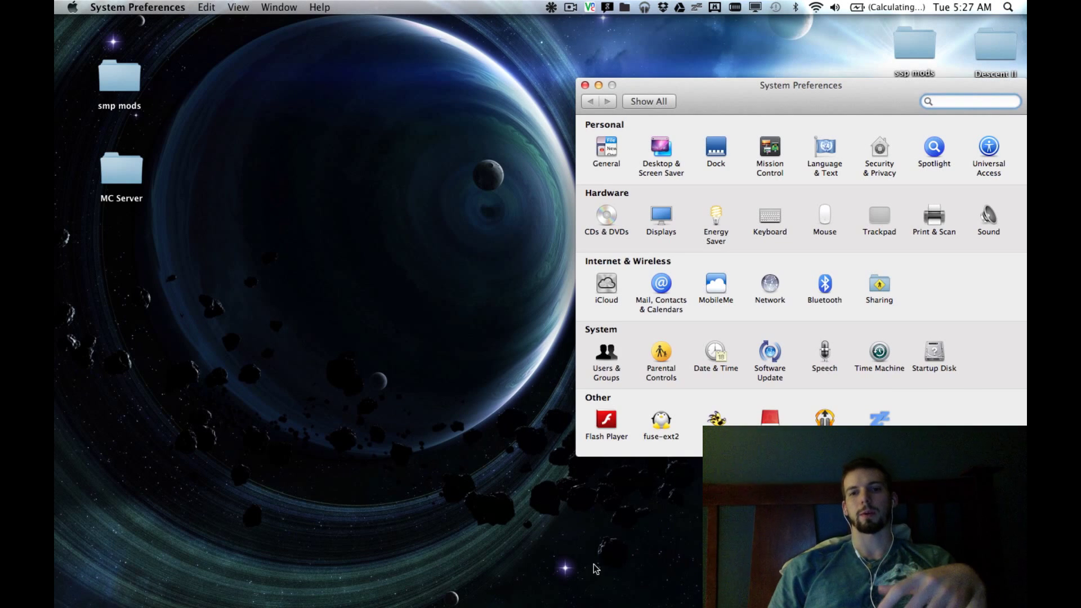
- Force quit the application in the Dock that is not responding
{"action": "mouse_move", "coordinate": [598, 605]}
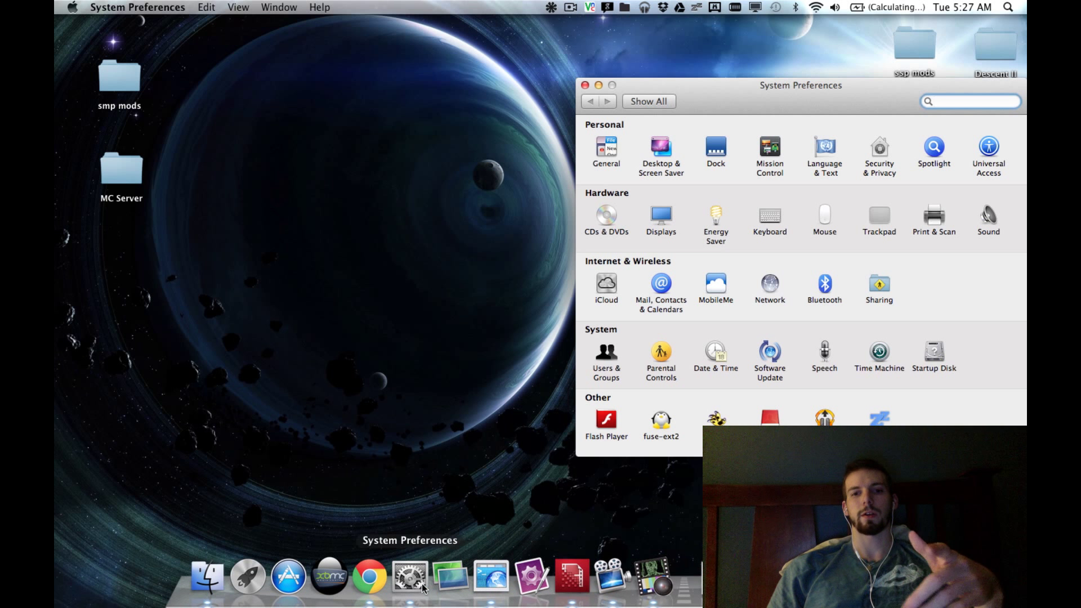
{"action": "right_click", "coordinate": [559, 573]}
{"action": "key", "text": "Up"}
{"action": "key", "text": "Return"}
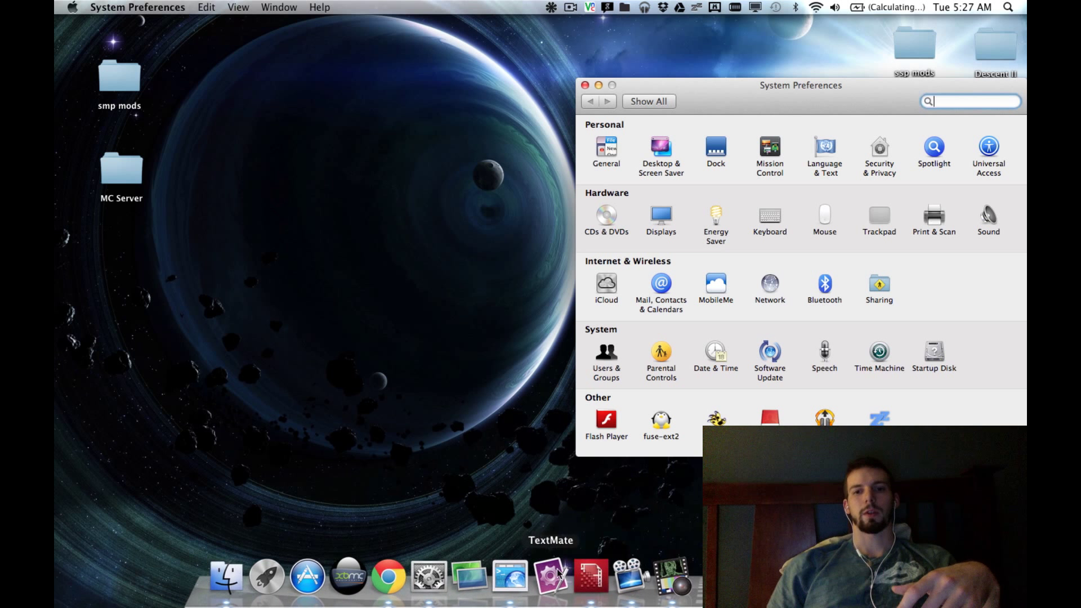
{"action": "right_click", "coordinate": [594, 585]}
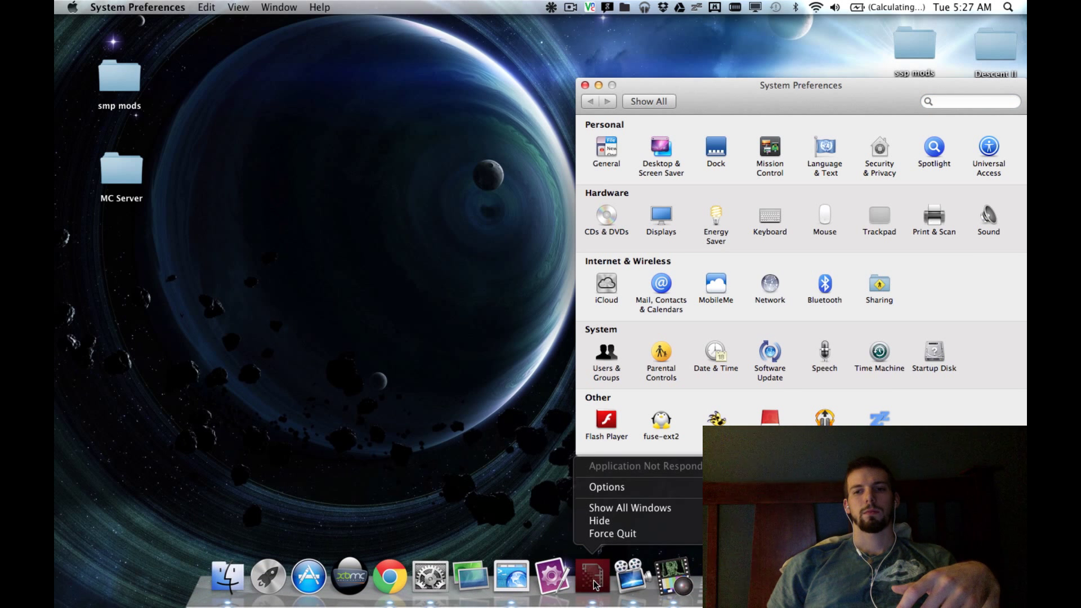
{"action": "left_click", "coordinate": [612, 533]}
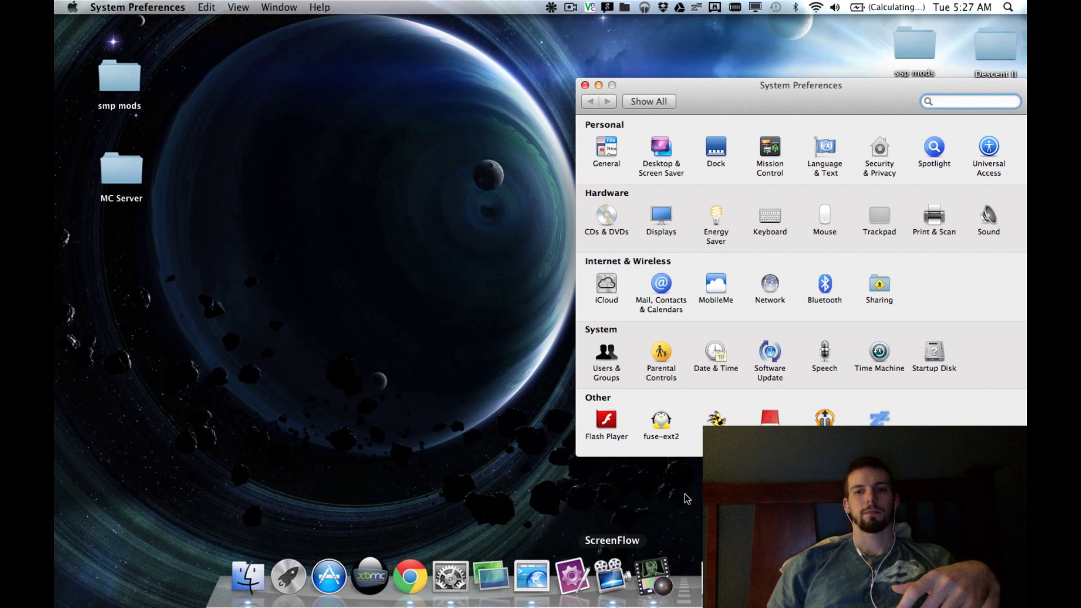
- Show the output devices in the Sound preferences and close System Preferences
{"action": "left_click", "coordinate": [995, 218]}
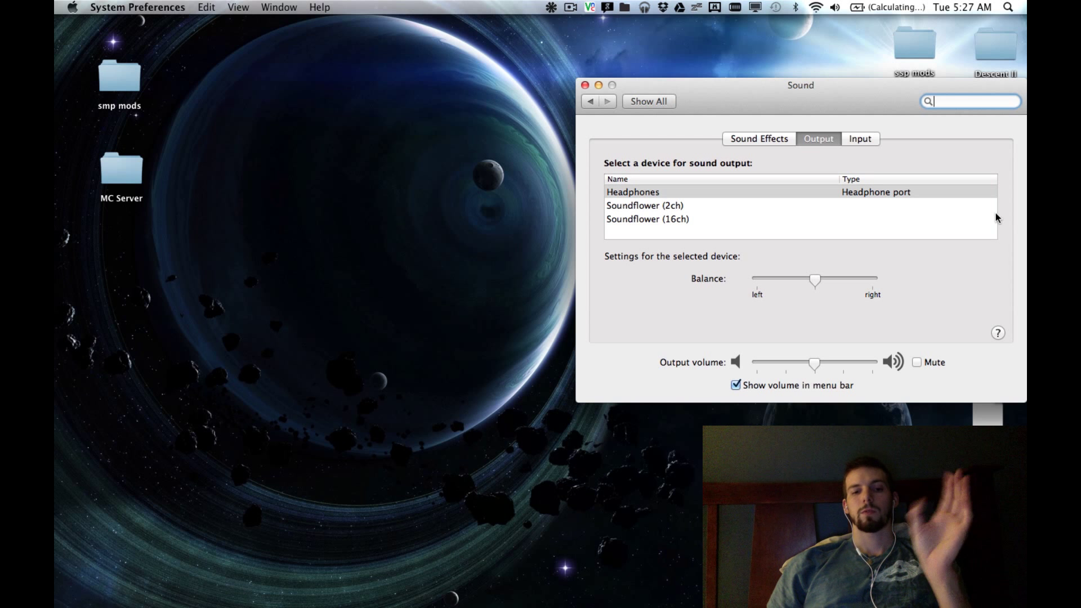
{"action": "left_click", "coordinate": [584, 85]}
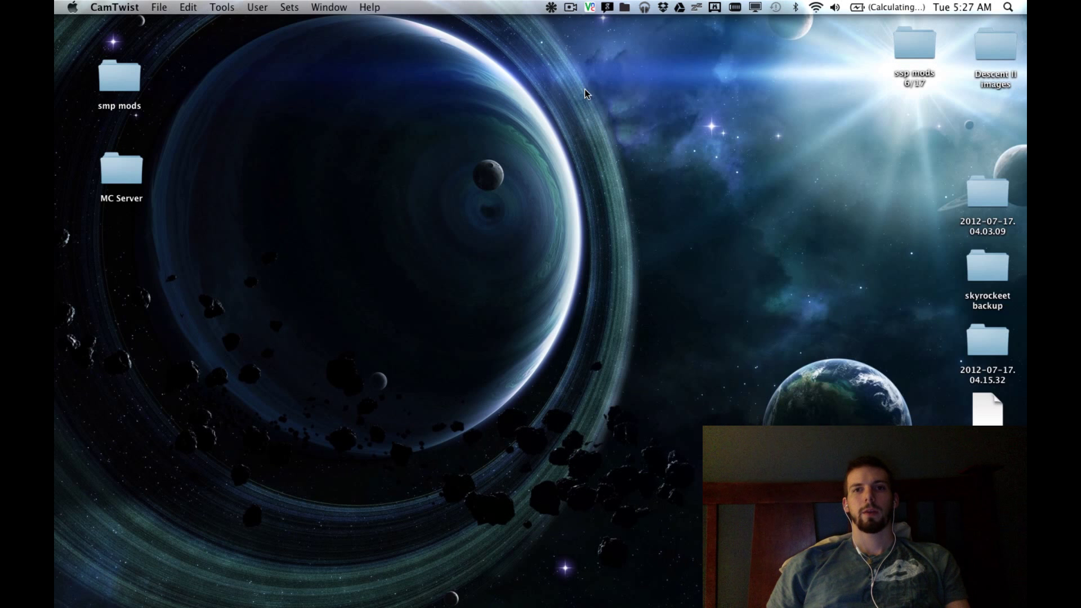
- Show the output and input device list from the volume control, and open Sound Preferences from it
{"action": "left_click", "coordinate": [831, 7]}
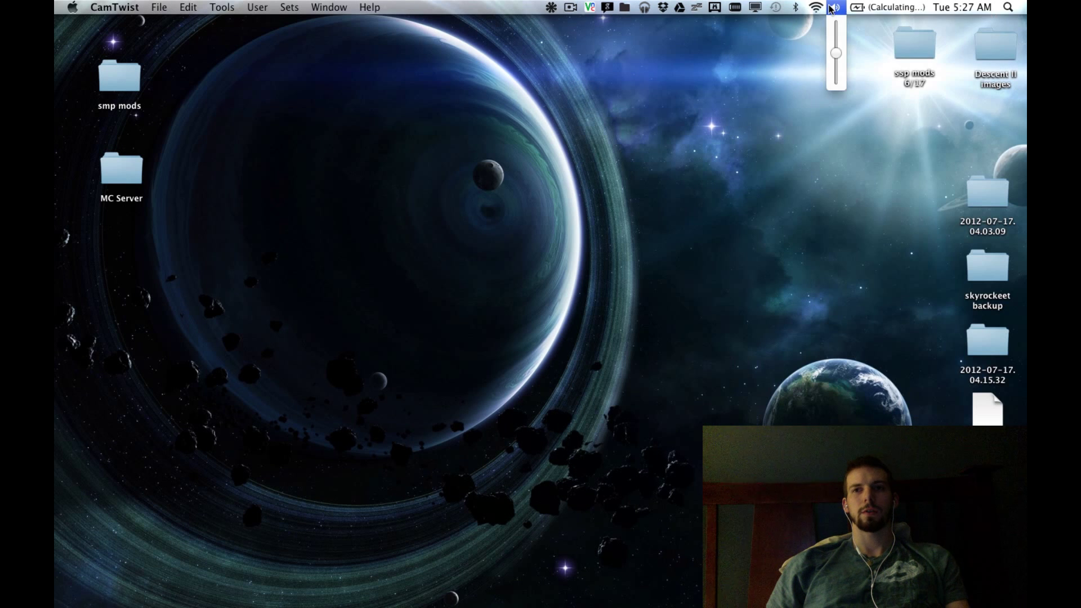
{"action": "left_click", "coordinate": [830, 7]}
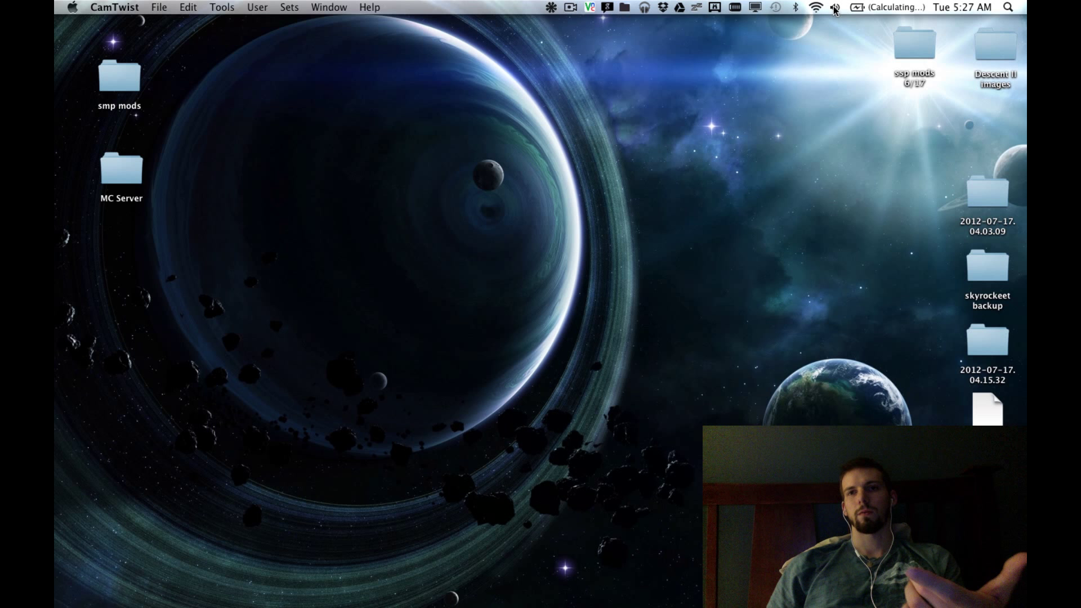
{"action": "left_click", "coordinate": [834, 8]}
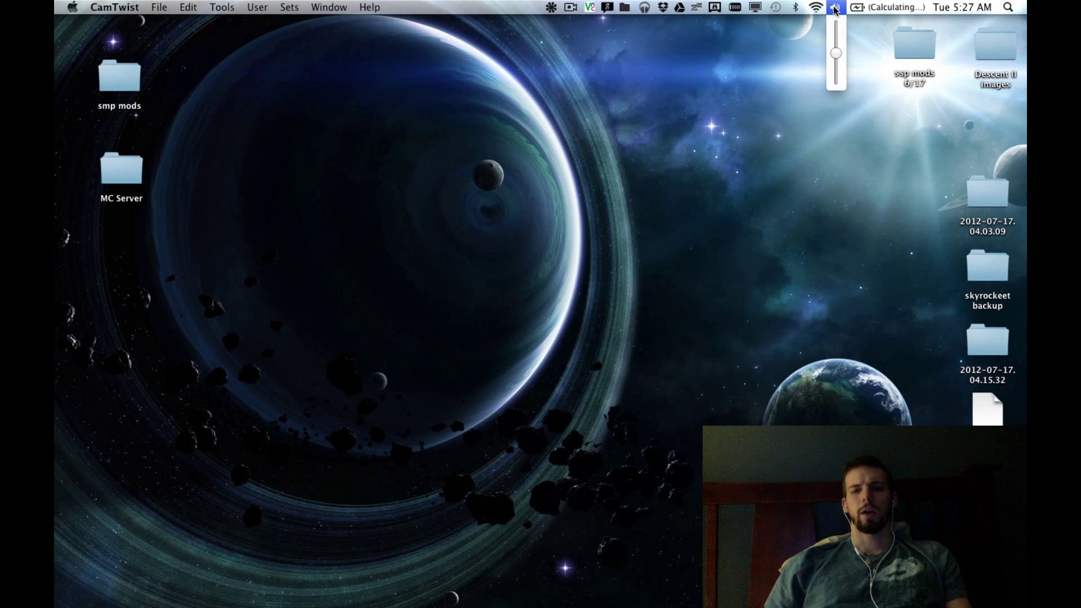
{"action": "left_click", "coordinate": [834, 8]}
{"action": "left_click", "coordinate": [834, 8], "text": "alt"}
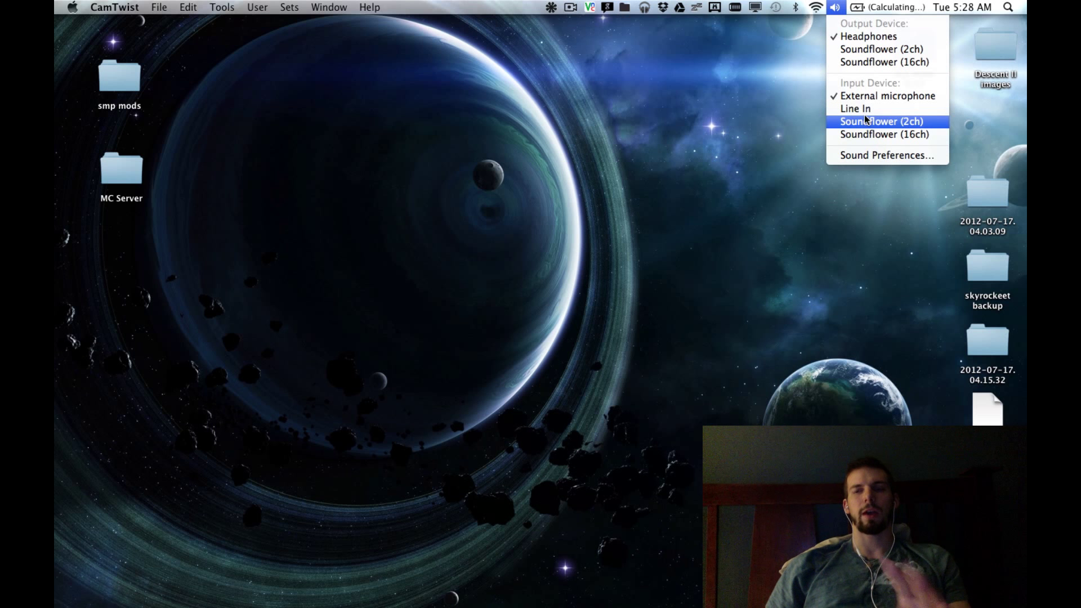
{"action": "left_click", "coordinate": [860, 156]}
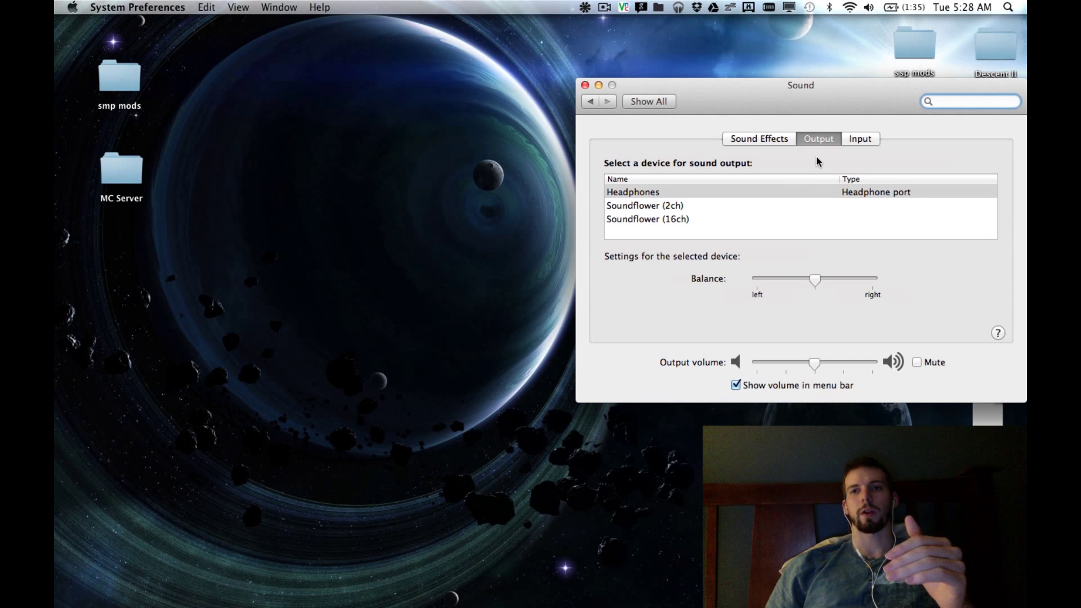
- Try Soundflower (2ch) as the sound input device, and switch the input back to External microphone
{"action": "left_click", "coordinate": [867, 140]}
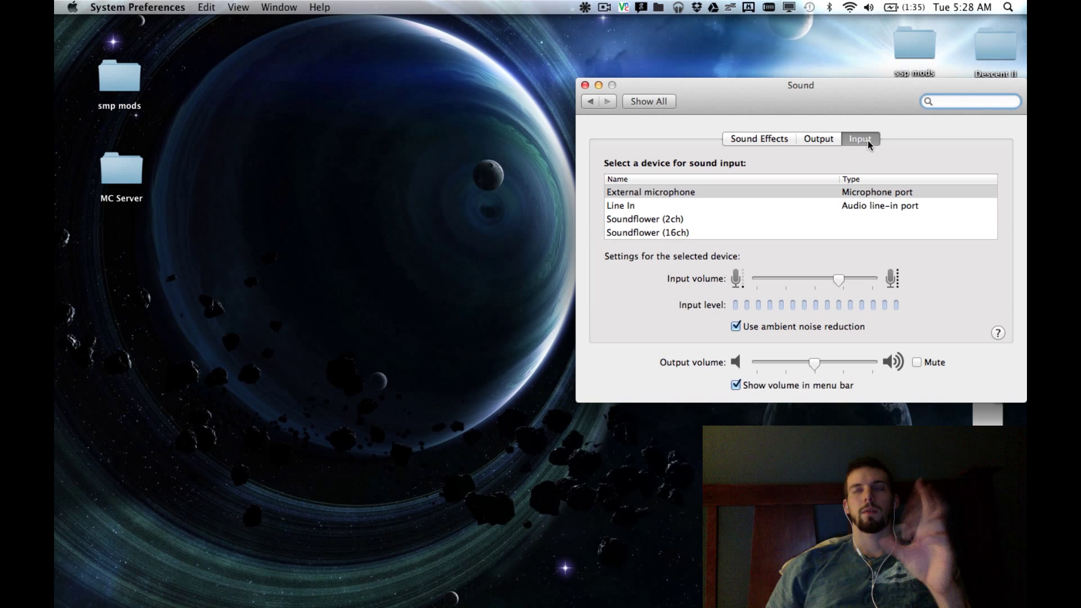
{"action": "left_click", "coordinate": [809, 192]}
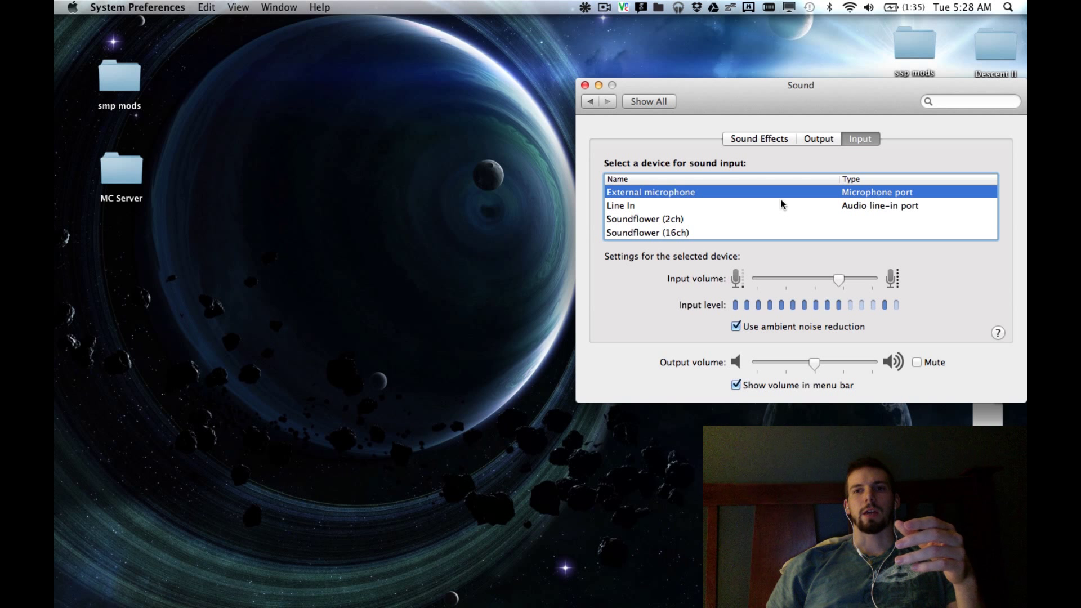
{"action": "left_click", "coordinate": [672, 219]}
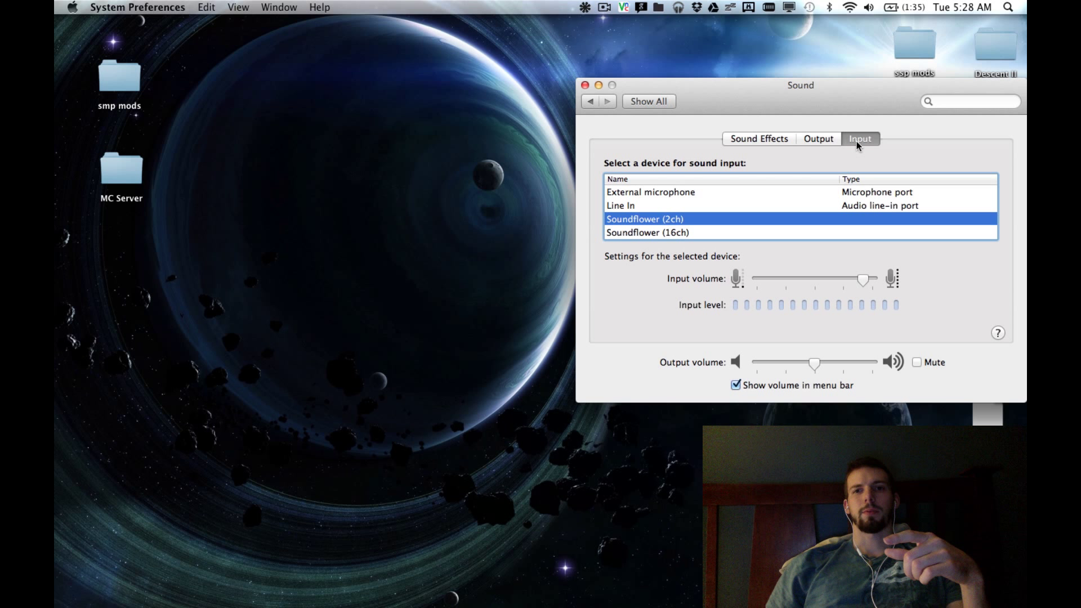
{"action": "left_click", "coordinate": [669, 194]}
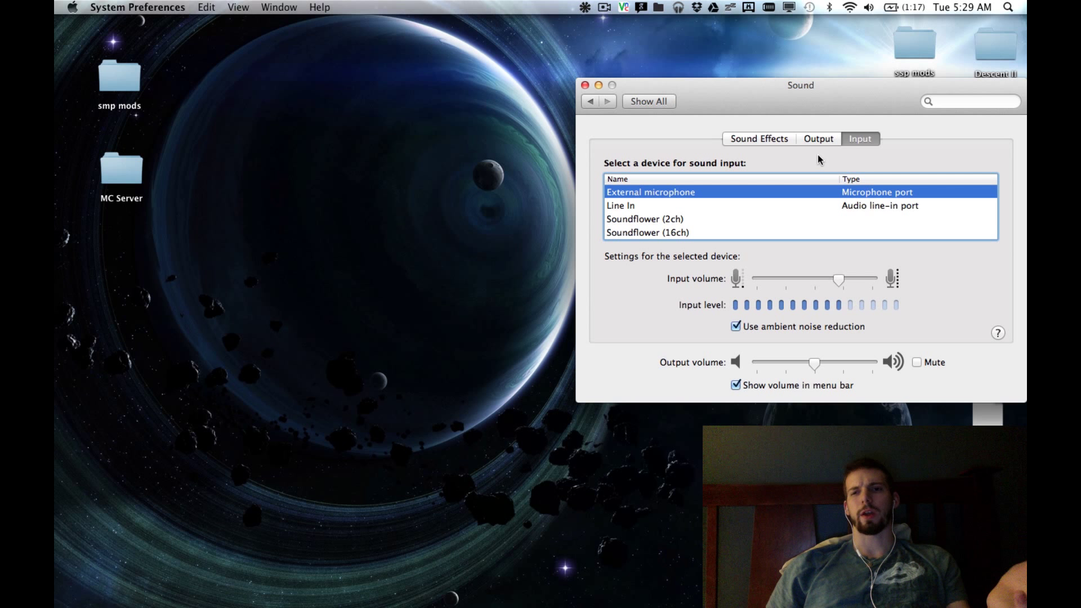
- Set the Mac's sound output device to Soundflower (2ch)
{"action": "left_click", "coordinate": [825, 140]}
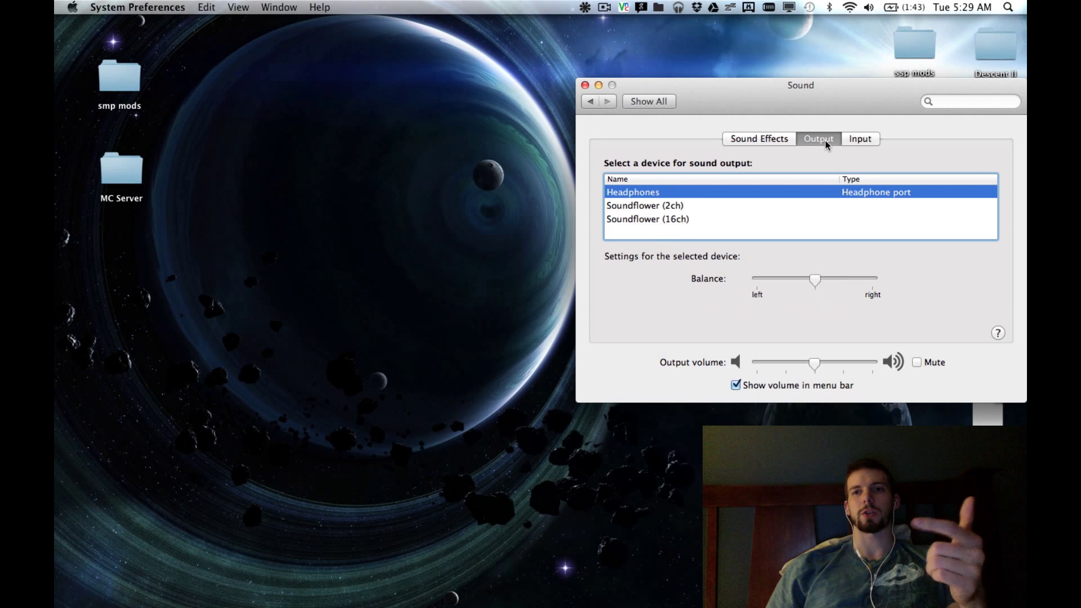
{"action": "left_click", "coordinate": [853, 139]}
{"action": "left_click", "coordinate": [831, 141]}
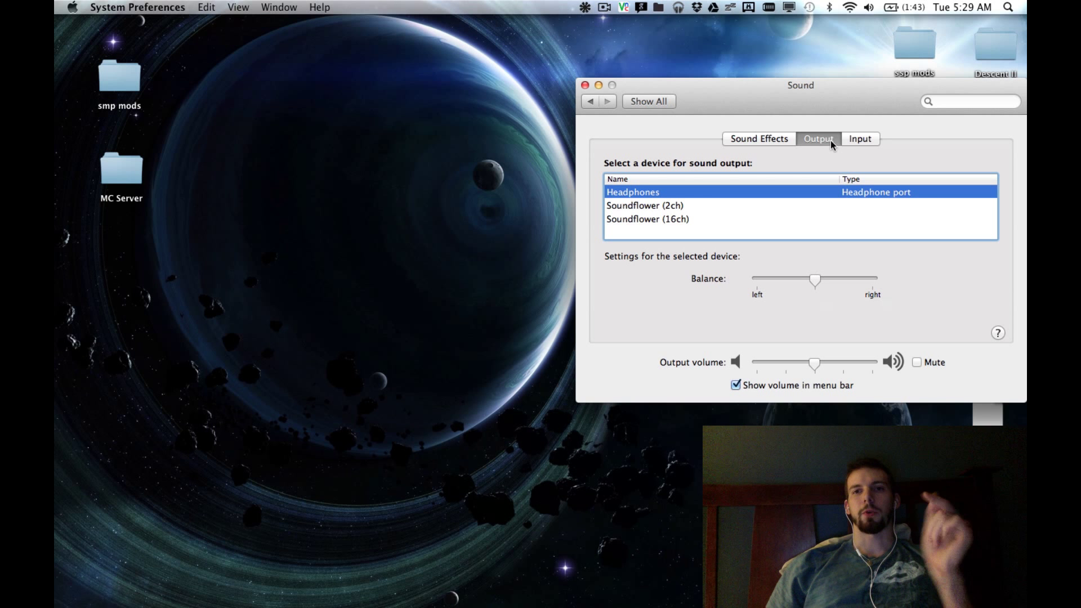
{"action": "left_click", "coordinate": [671, 209]}
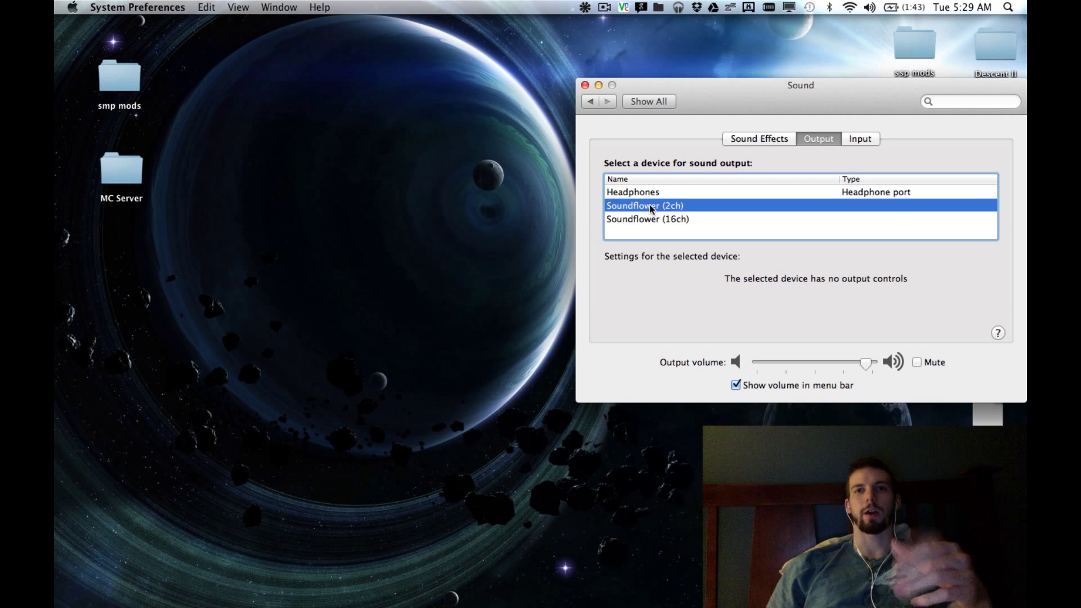
- Route Soundflower (2ch) to Built-in Output in Soundflowerbed, and check the selection
{"action": "left_click", "coordinate": [585, 7]}
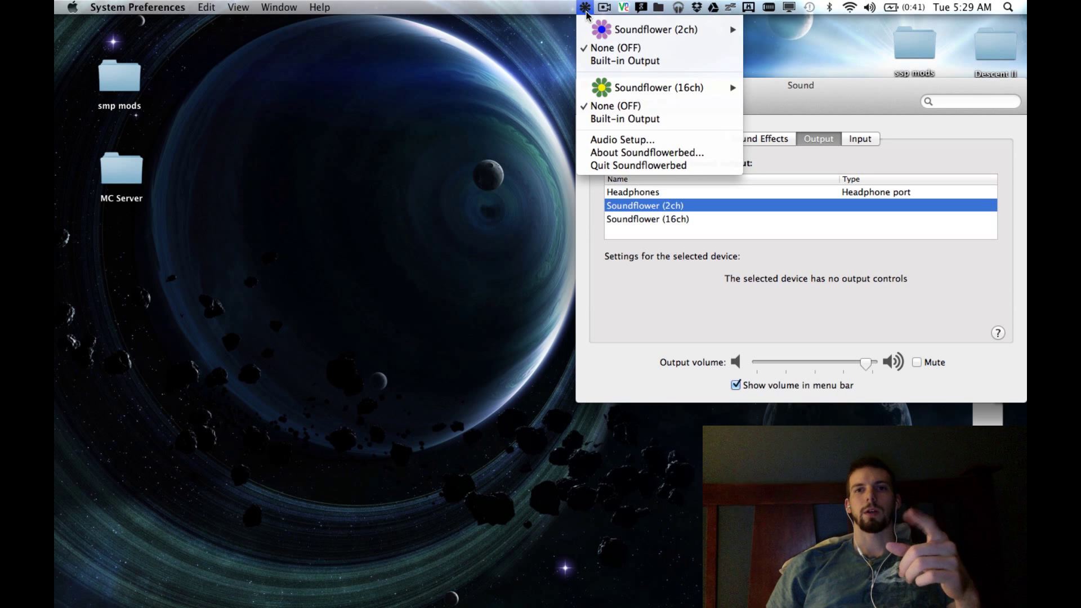
{"action": "mouse_move", "coordinate": [591, 36]}
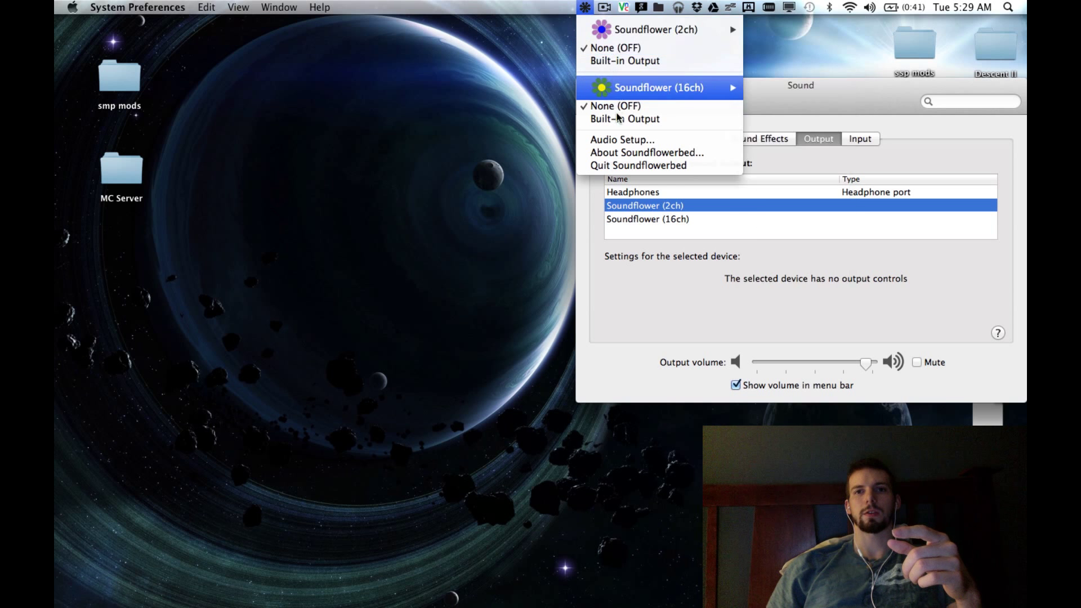
{"action": "mouse_move", "coordinate": [613, 83]}
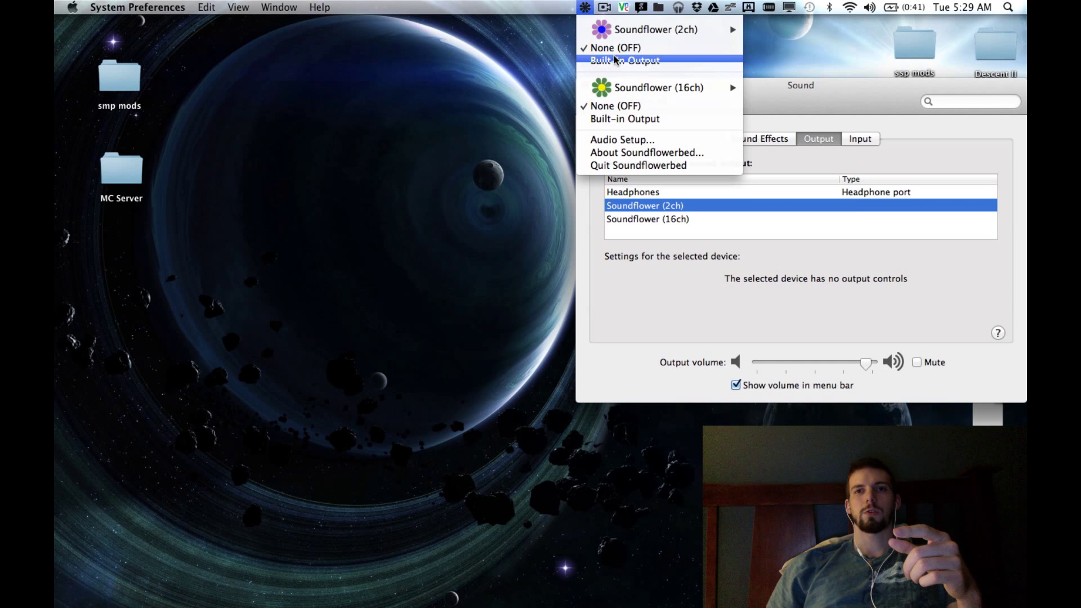
{"action": "left_click", "coordinate": [616, 61]}
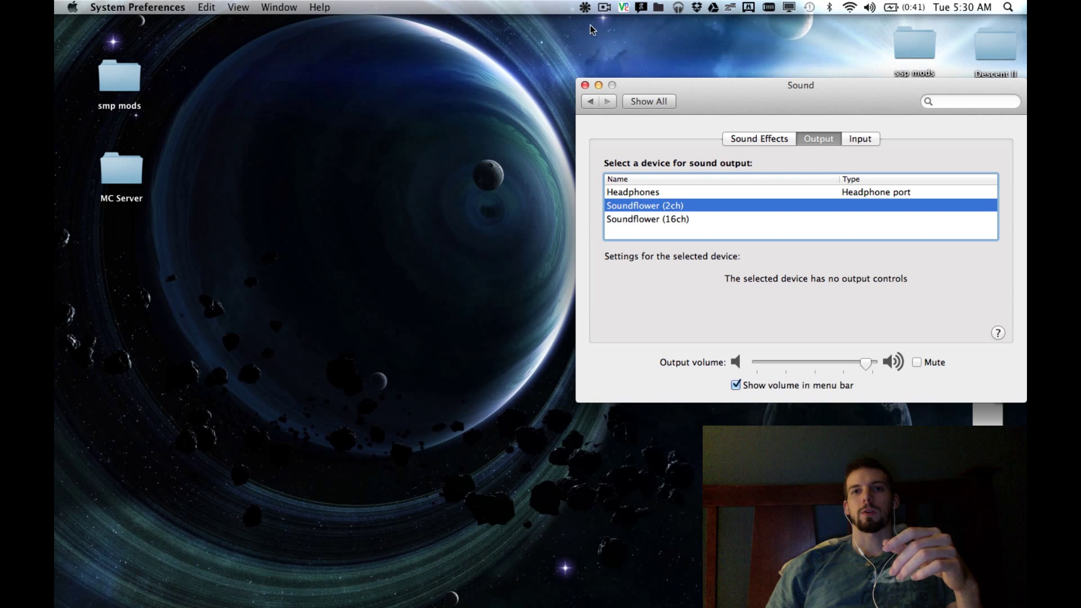
{"action": "left_click", "coordinate": [586, 9]}
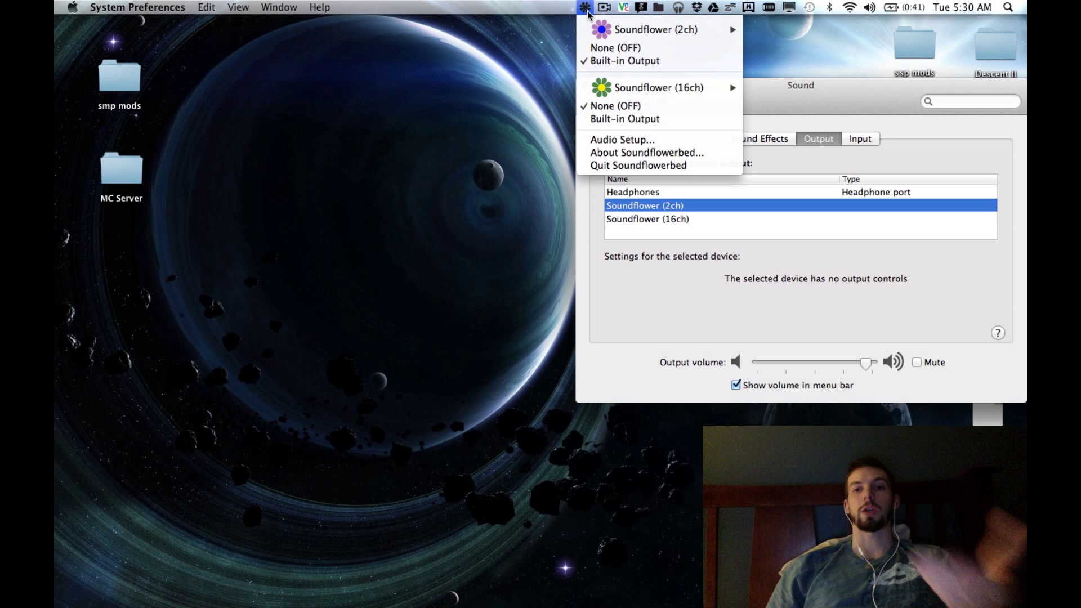
{"action": "left_click", "coordinate": [586, 10]}
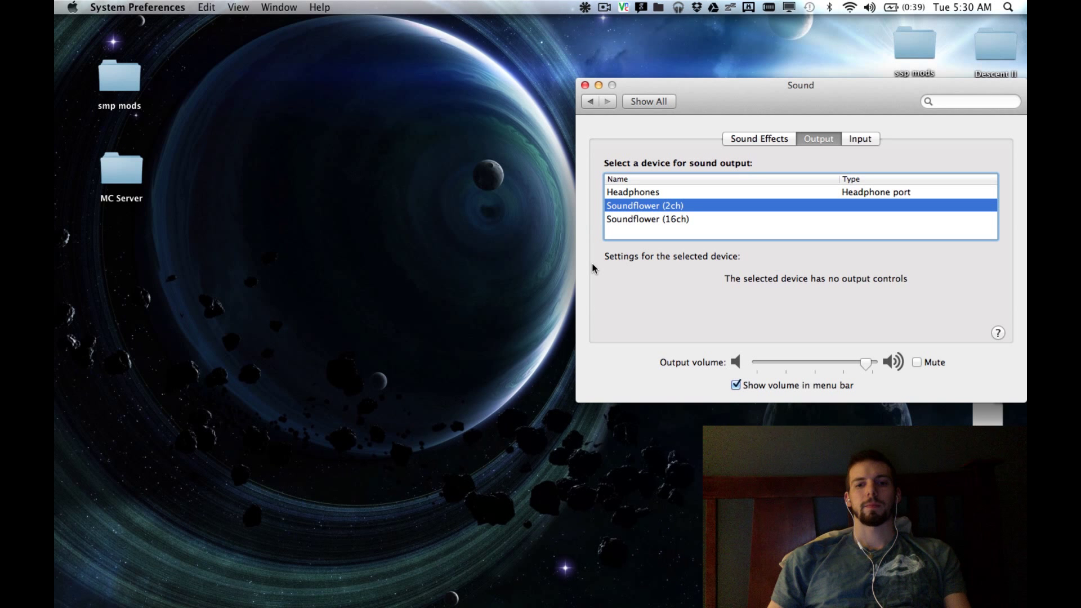
- Search for "flash" to launch Flash Media Live Encoder, and switch to the Twitch Broadcaster Dashboard in Chrome
{"action": "key", "text": "super+space"}
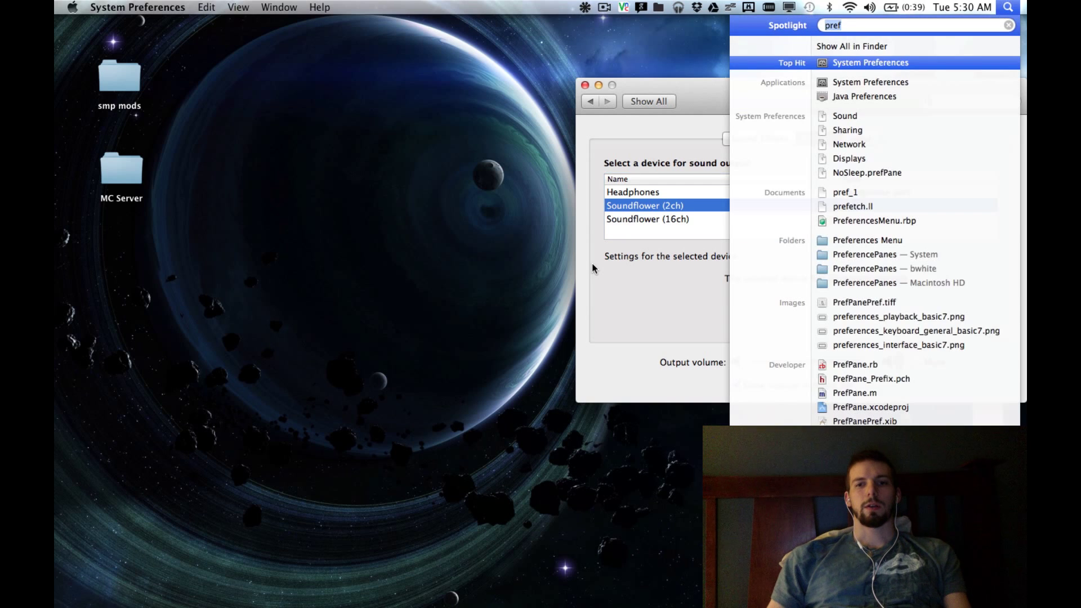
{"action": "type", "text": "flash"}
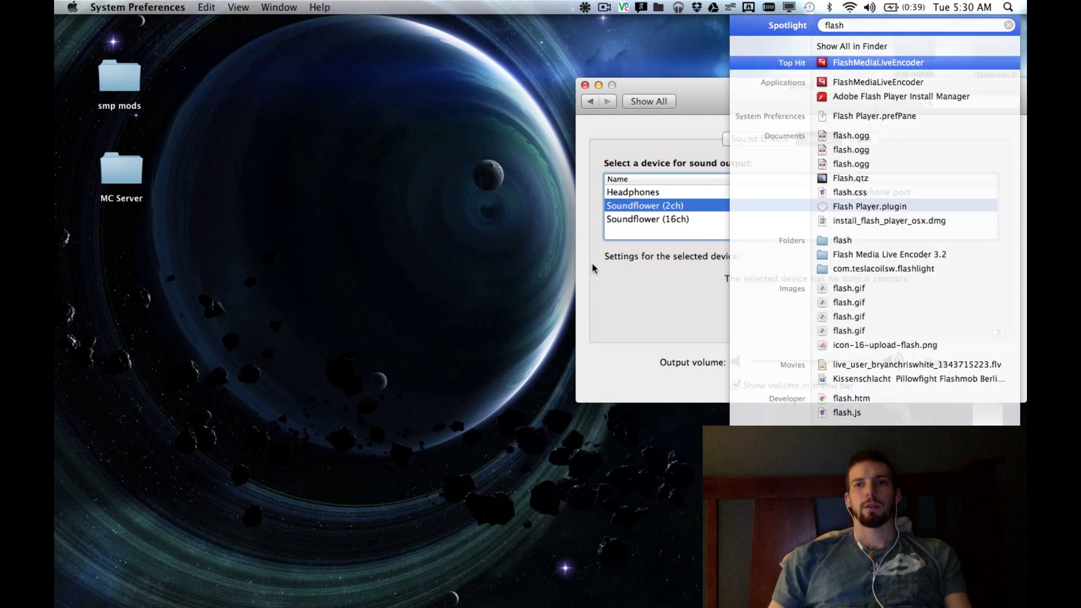
{"action": "key", "text": "Return"}
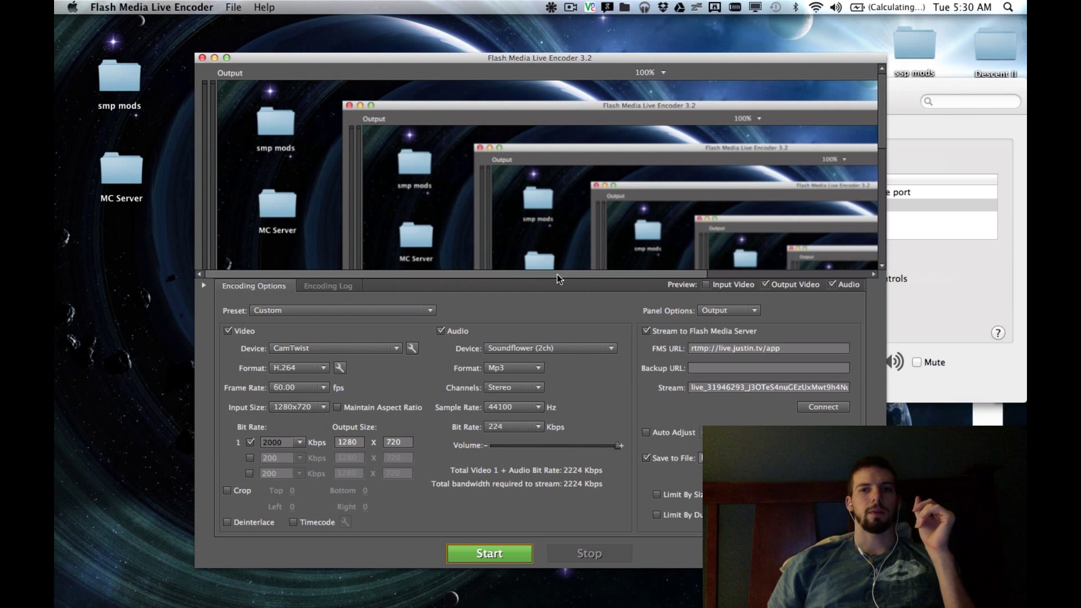
{"action": "key", "text": "ctrl+Right"}
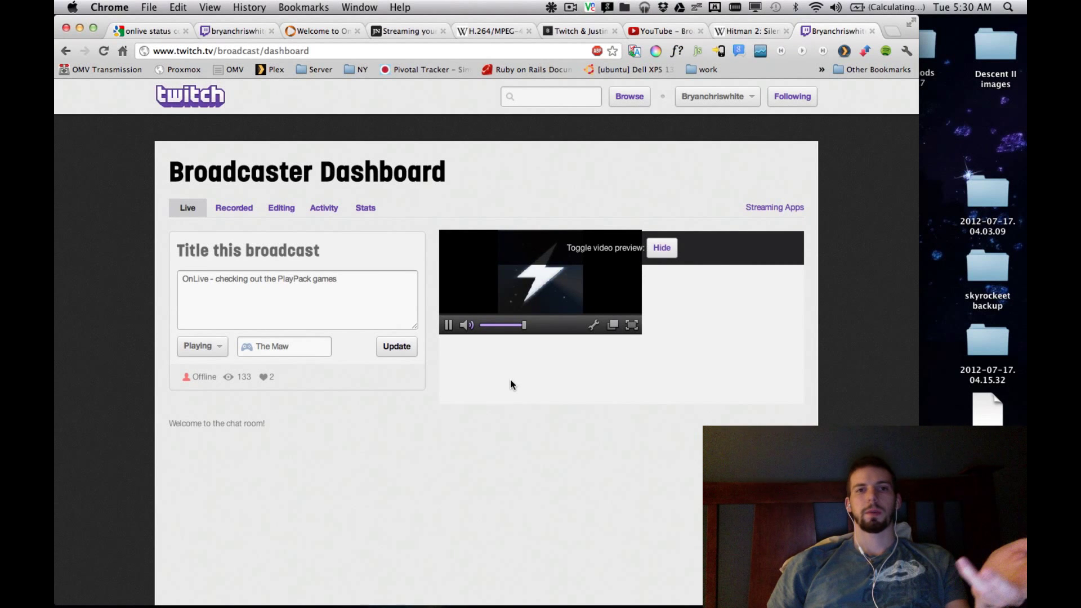
- Reload the Broadcaster Dashboard, look over its Streaming Apps page, and close that page
{"action": "scroll", "coordinate": [510, 380], "scroll_direction": "down", "scroll_amount": 2}
{"action": "scroll", "coordinate": [510, 379], "scroll_direction": "up", "scroll_amount": 2}
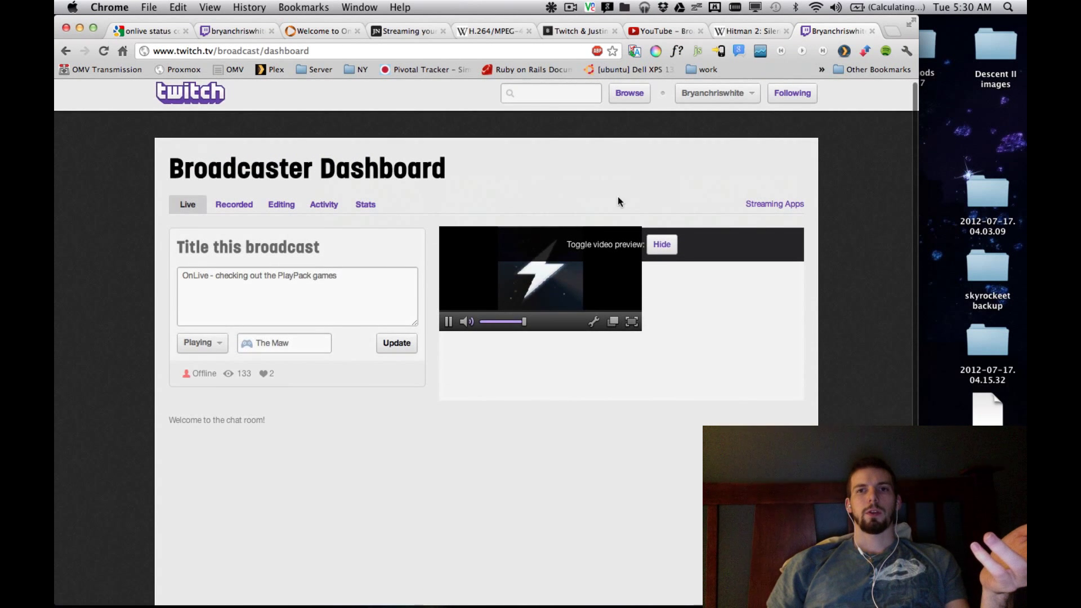
{"action": "left_click", "coordinate": [748, 98]}
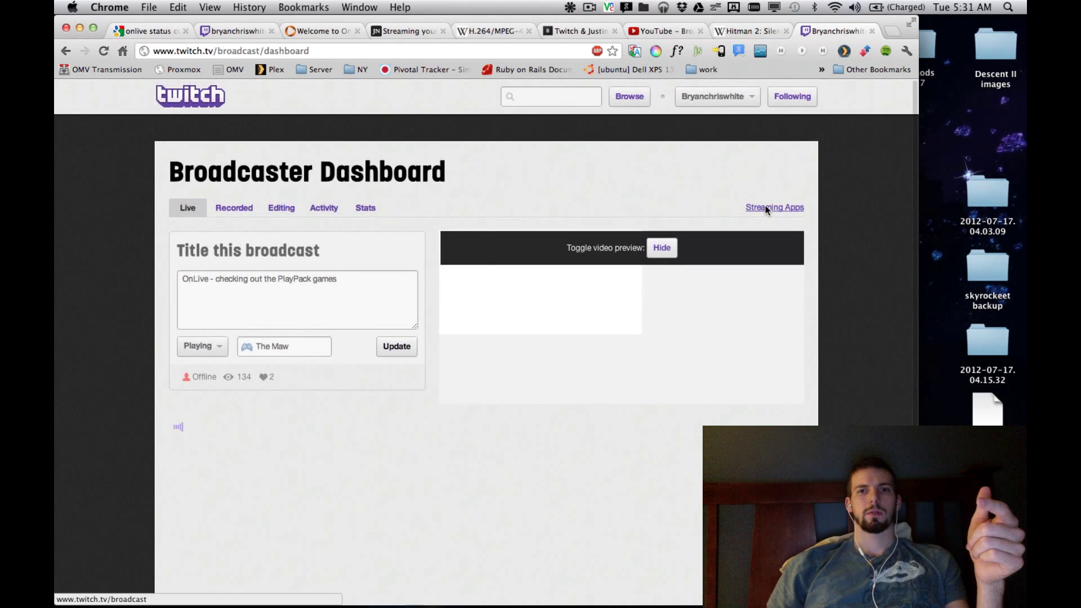
{"action": "left_click", "coordinate": [764, 207]}
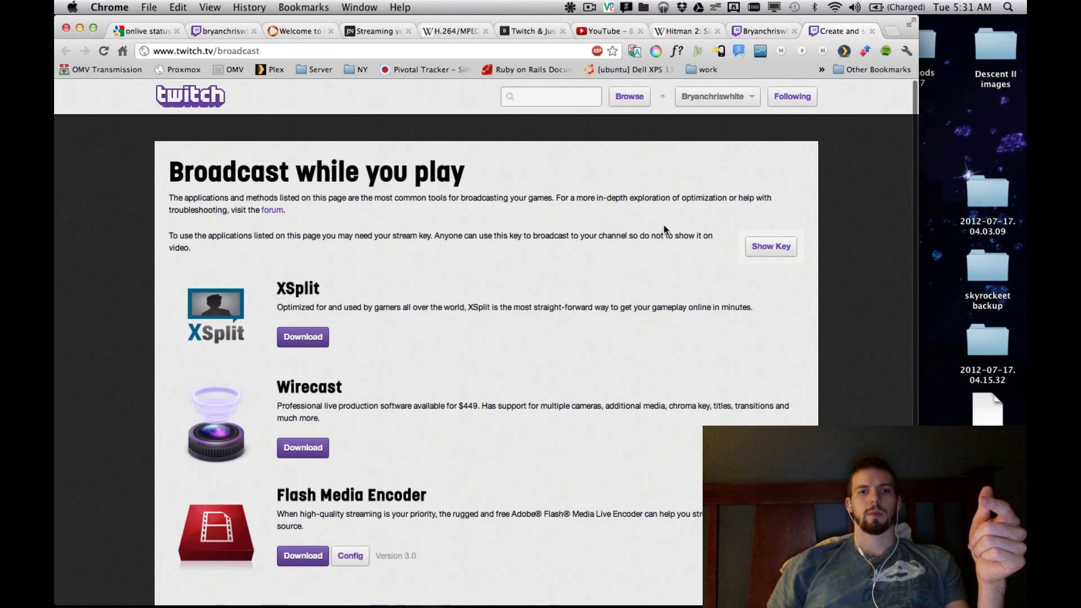
{"action": "scroll", "coordinate": [663, 224], "scroll_direction": "down", "scroll_amount": 3}
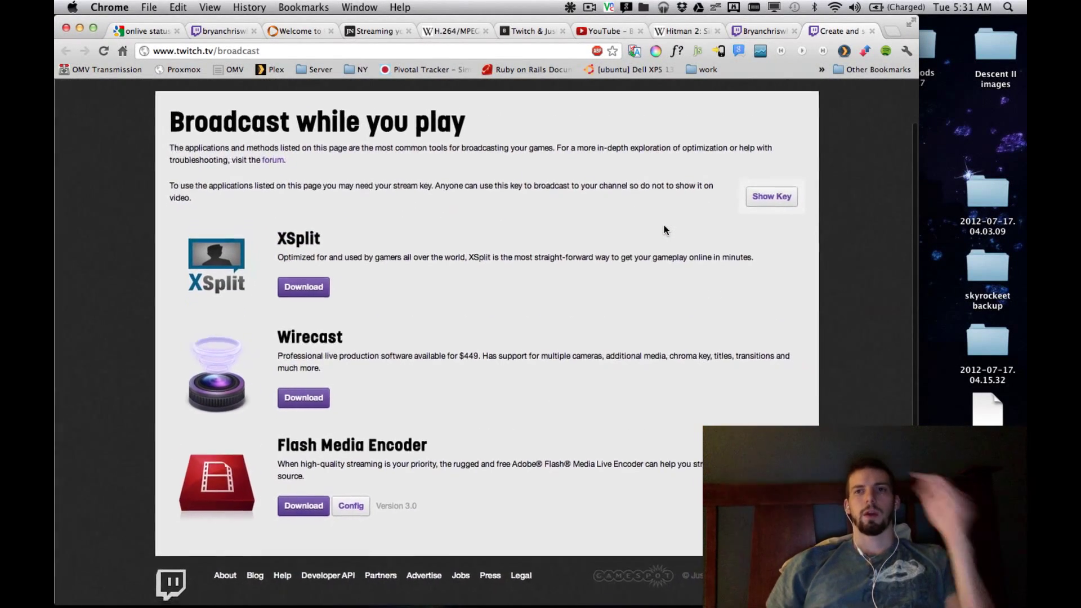
{"action": "key", "text": "super+w"}
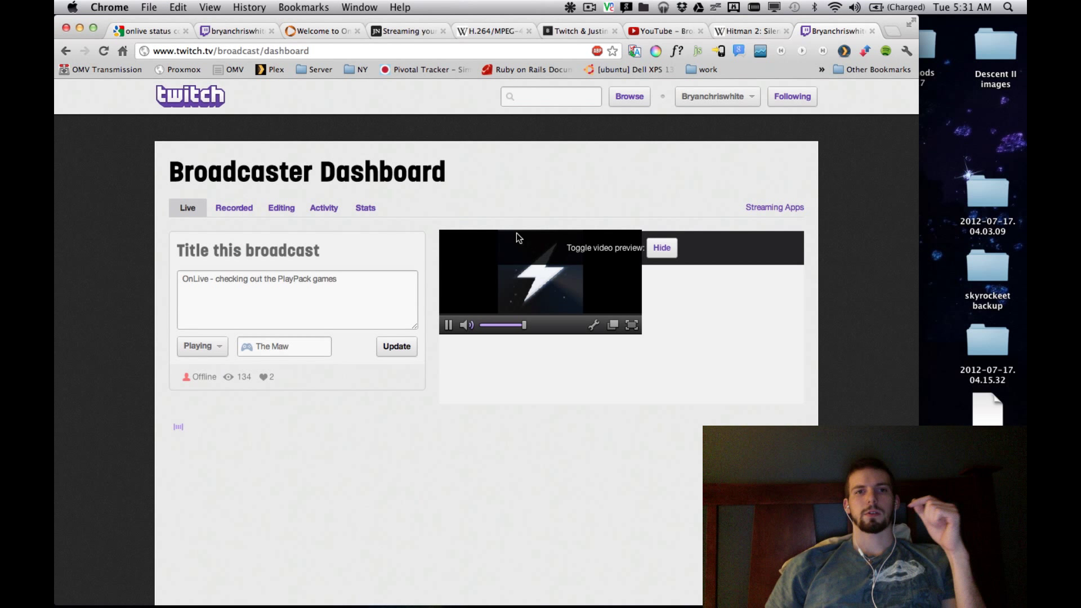
- Reopen the dashboard's Streaming Apps page, examine the Flash Media Encoder entry, and switch to Flash Media Live Encoder
{"action": "left_click", "coordinate": [691, 102]}
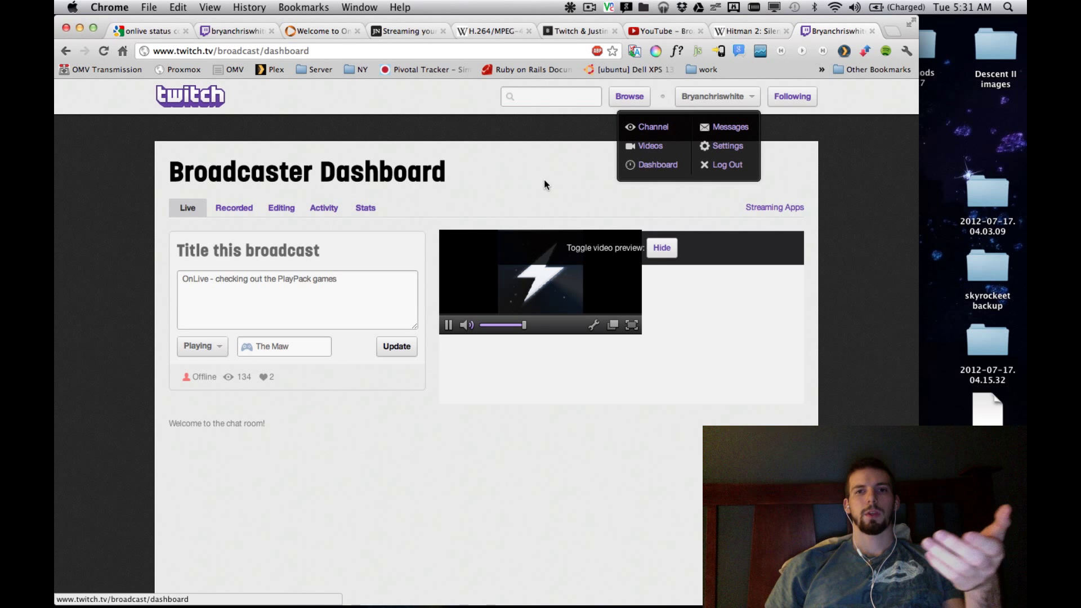
{"action": "left_click", "coordinate": [762, 209]}
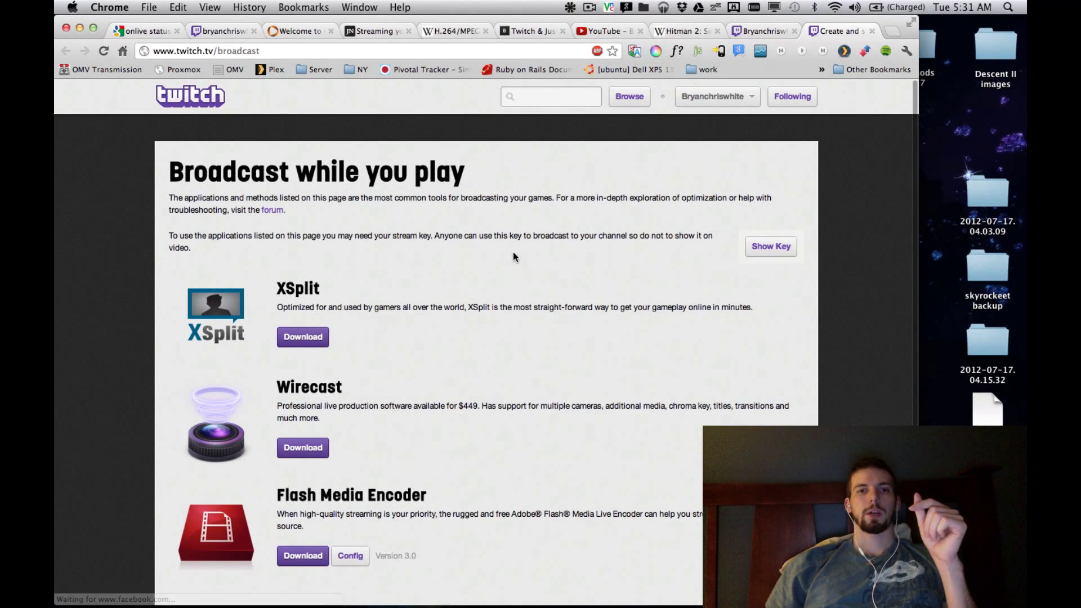
{"action": "scroll", "coordinate": [502, 257], "scroll_direction": "down", "scroll_amount": 3}
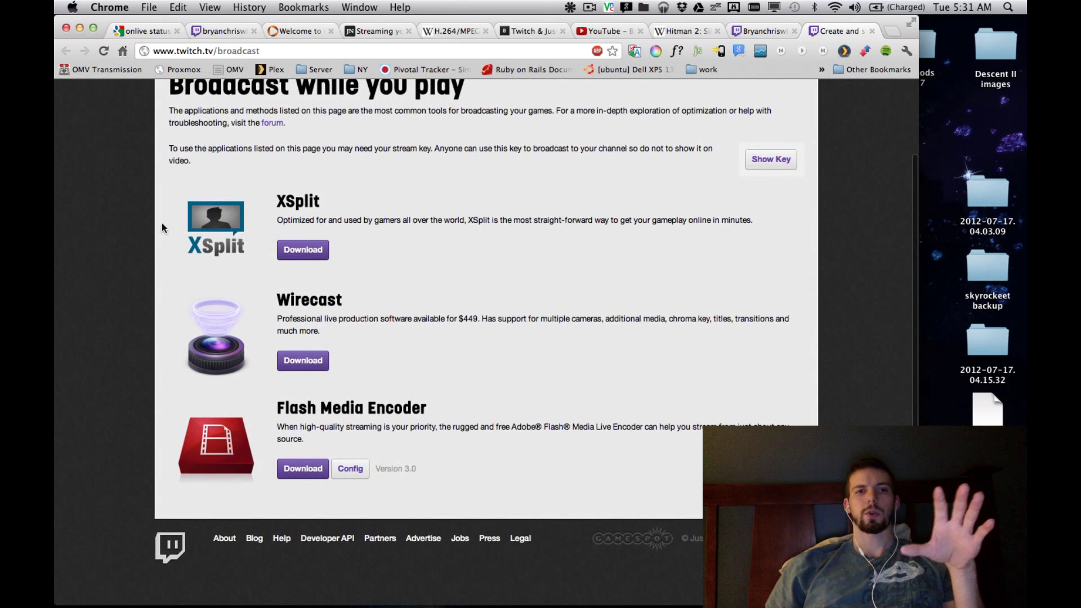
{"action": "left_click_drag", "start_coordinate": [164, 203], "coordinate": [407, 358]}
{"action": "left_click", "coordinate": [487, 330]}
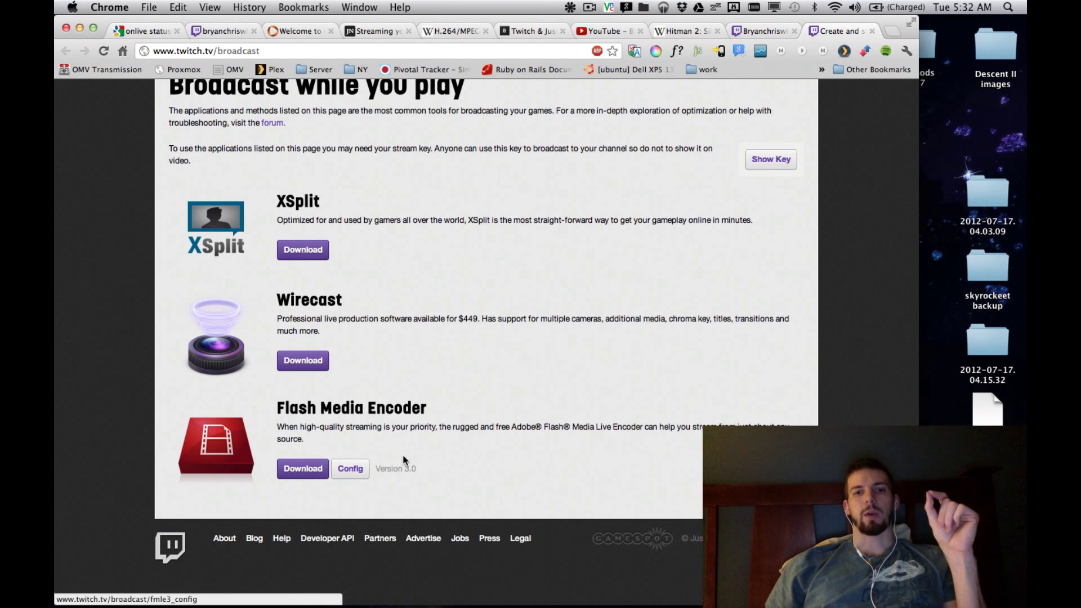
{"action": "key", "text": "ctrl+Left"}
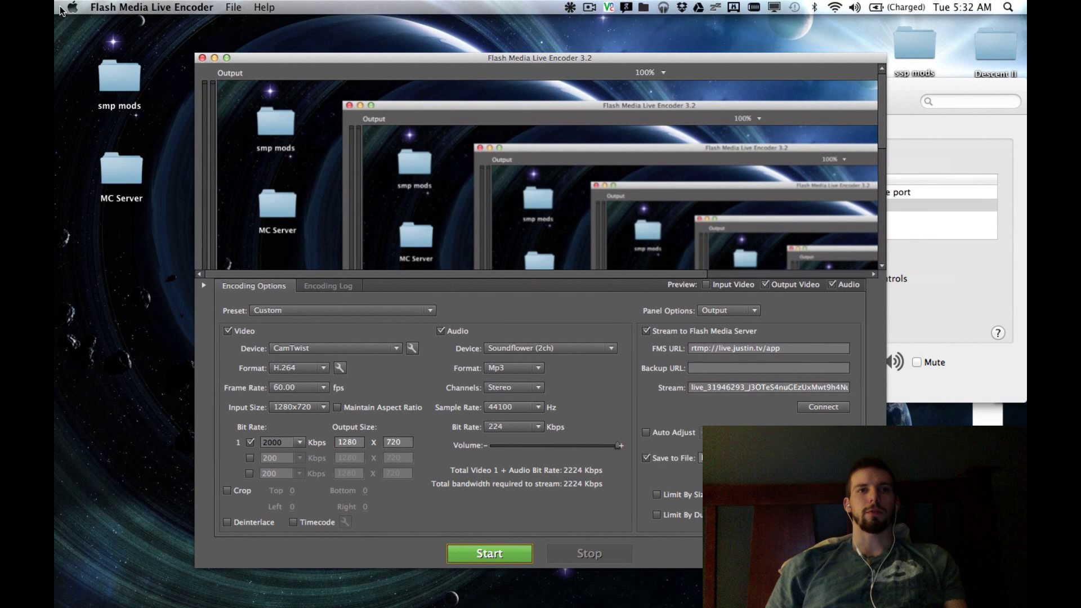
{"action": "left_click", "coordinate": [135, 6]}
{"action": "mouse_move", "coordinate": [234, 8]}
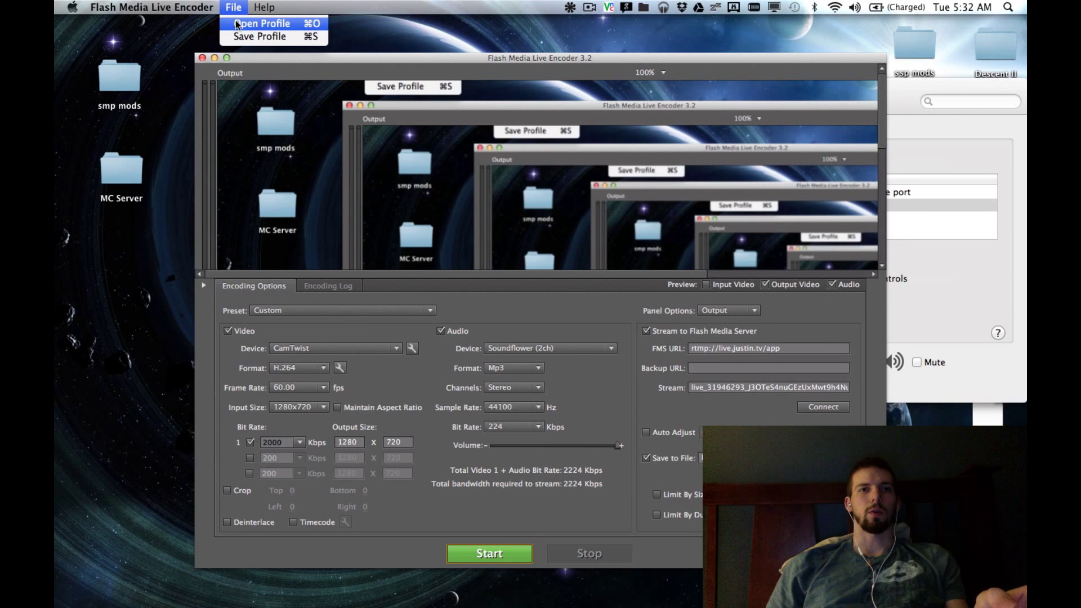
{"action": "left_click", "coordinate": [256, 23]}
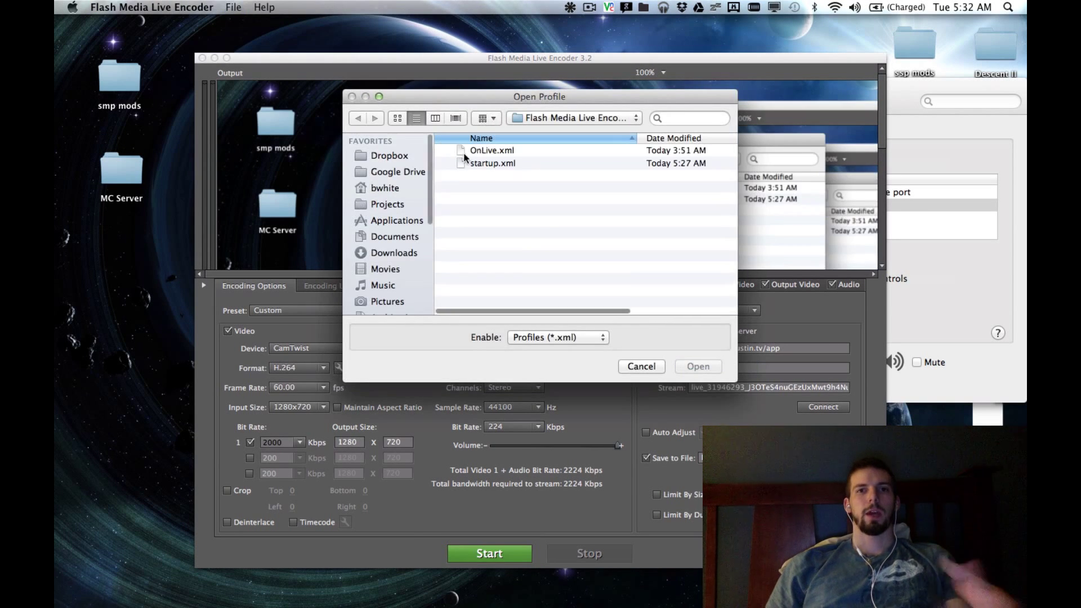
{"action": "left_click", "coordinate": [394, 253]}
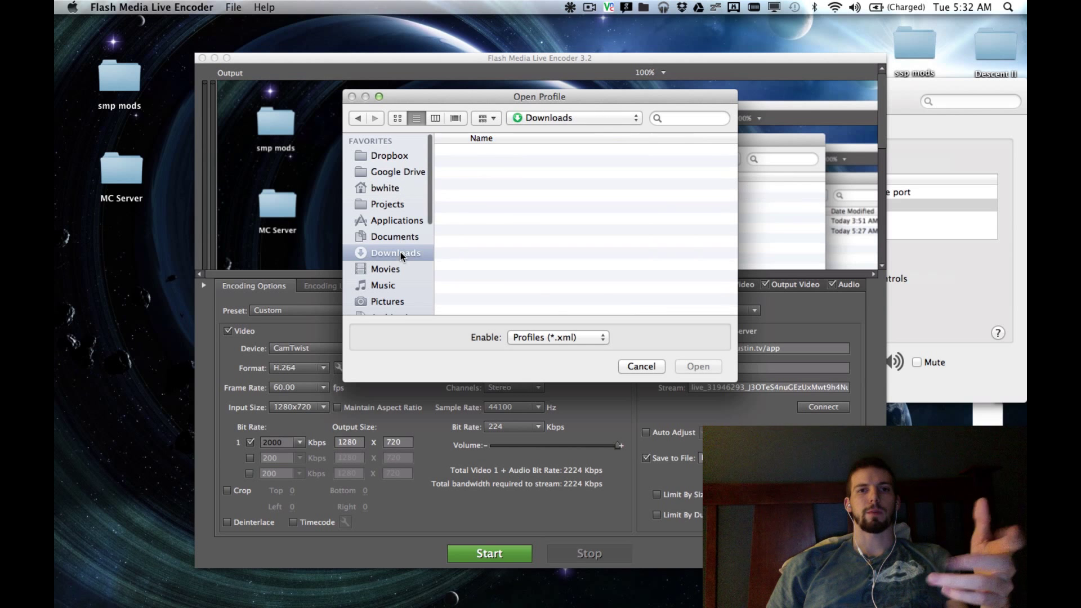
{"action": "scroll", "coordinate": [516, 217], "scroll_direction": "down", "scroll_amount": 5}
{"action": "scroll", "coordinate": [515, 217], "scroll_direction": "up", "scroll_amount": 10}
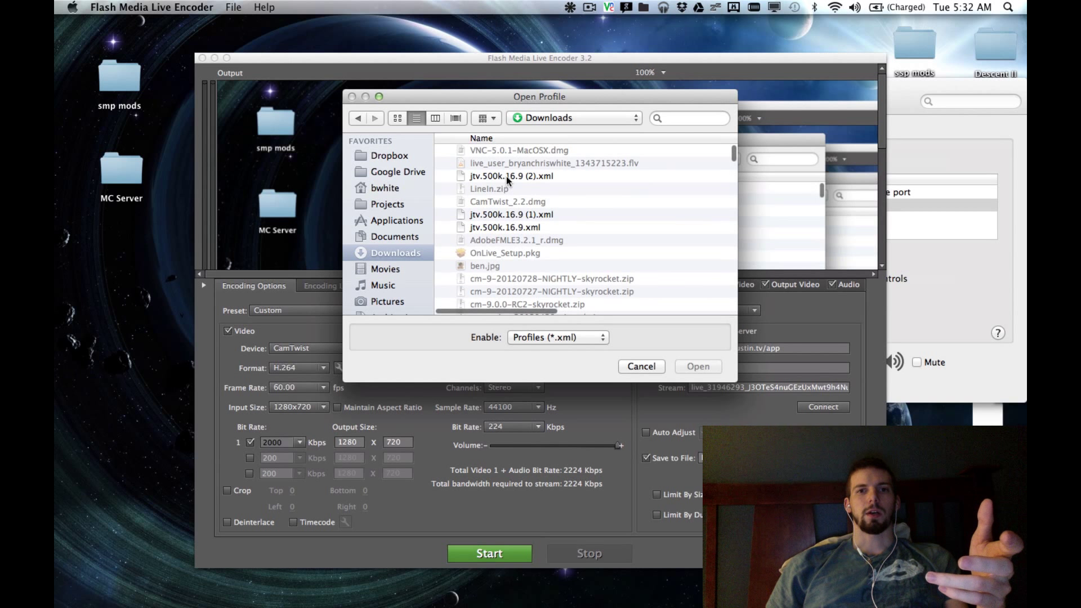
{"action": "left_click", "coordinate": [500, 175]}
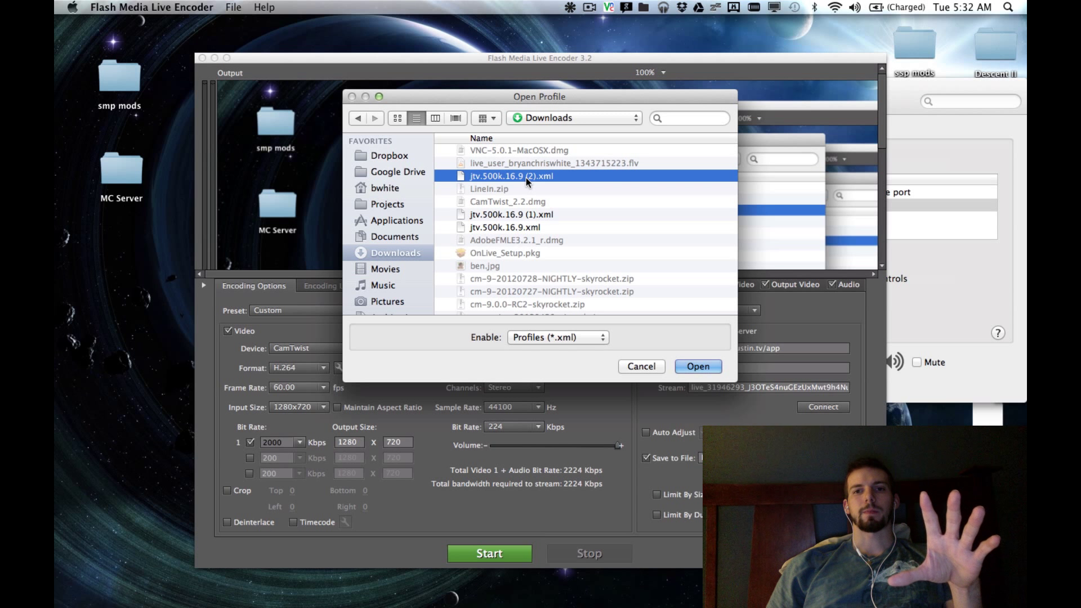
{"action": "left_click", "coordinate": [625, 368]}
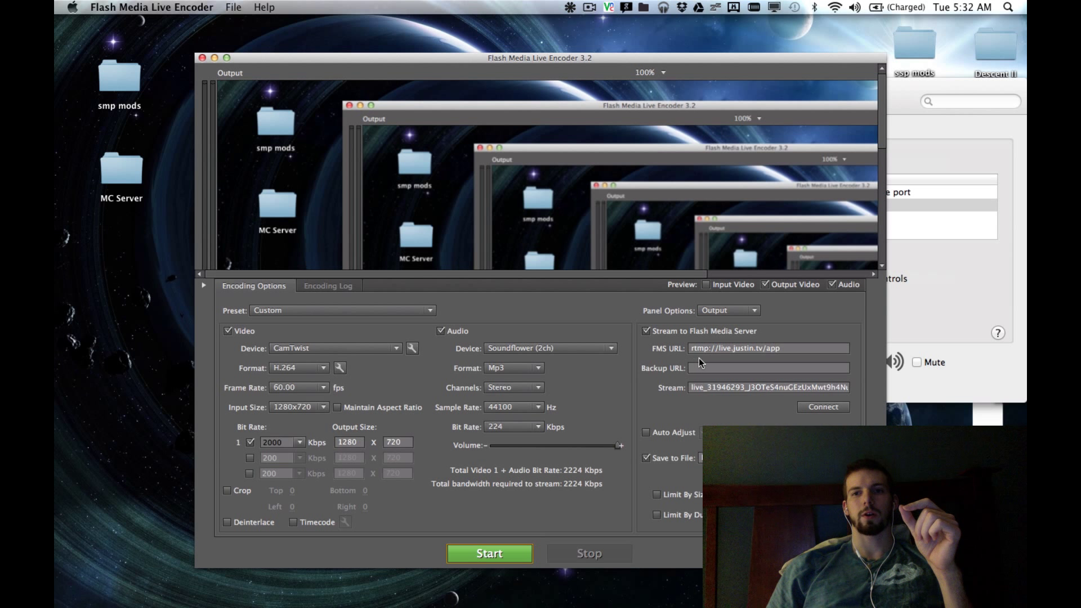
- Examine the encoder's stream settings alongside the Twitch broadcast page, and check the encoding log
{"action": "left_click", "coordinate": [739, 384]}
{"action": "left_click", "coordinate": [704, 396]}
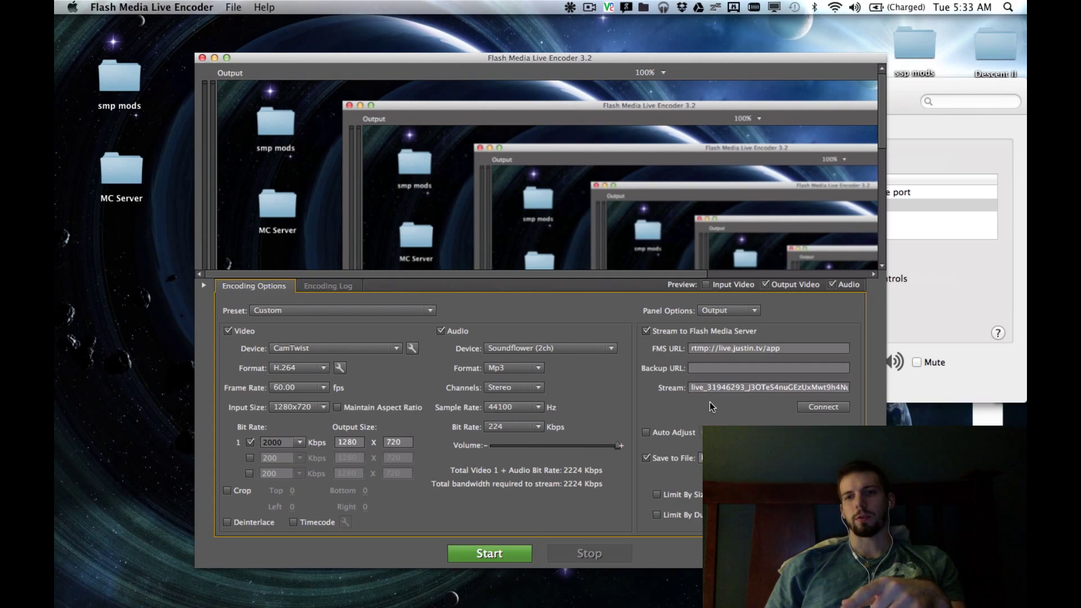
{"action": "key", "text": "ctrl+Right"}
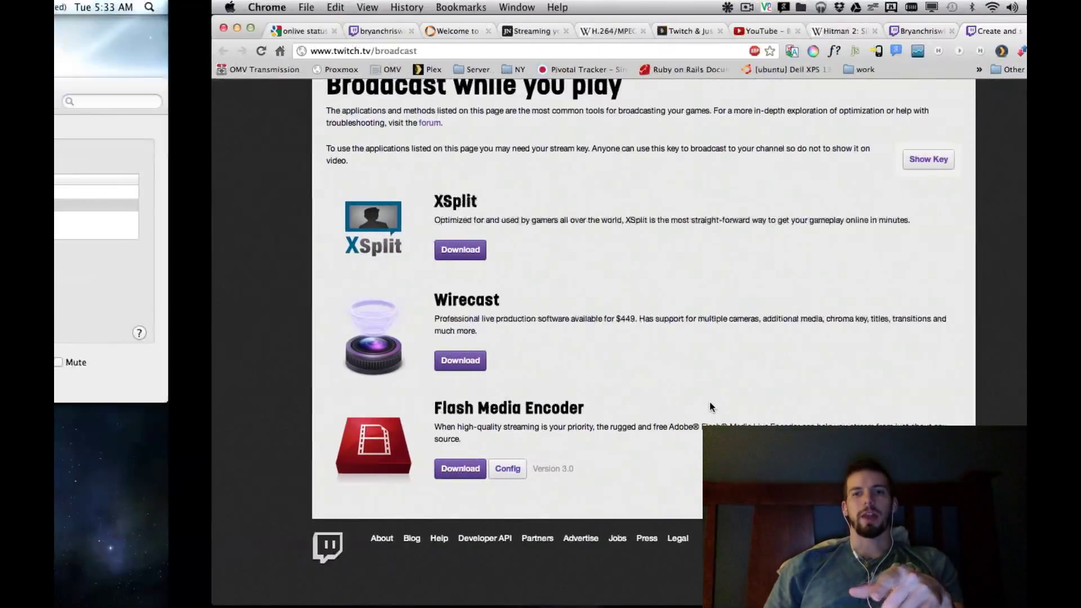
{"action": "key", "text": "ctrl+Left"}
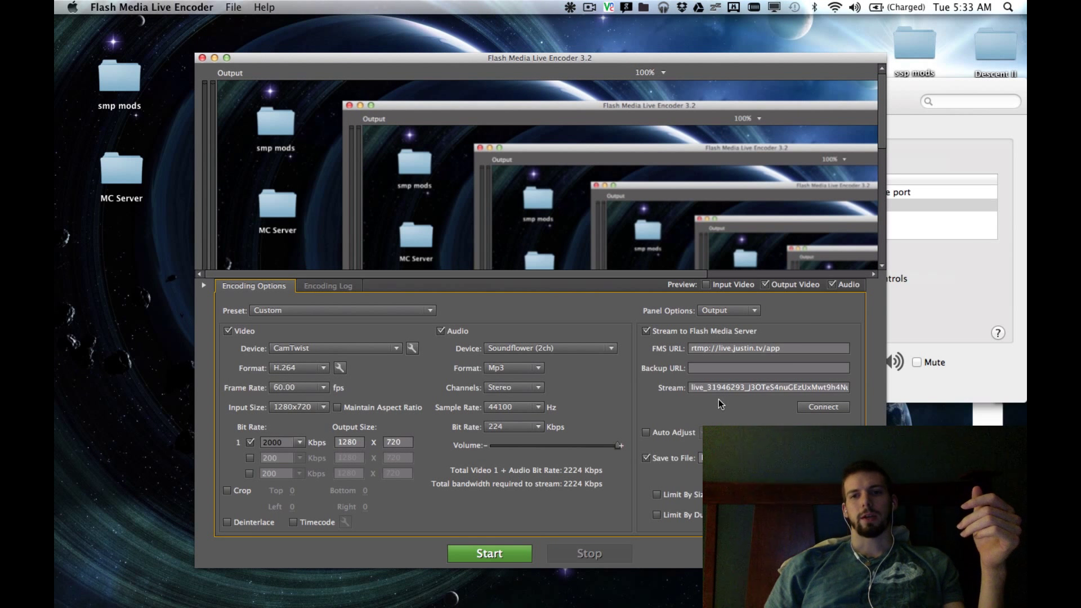
{"action": "key", "text": "ctrl+Right"}
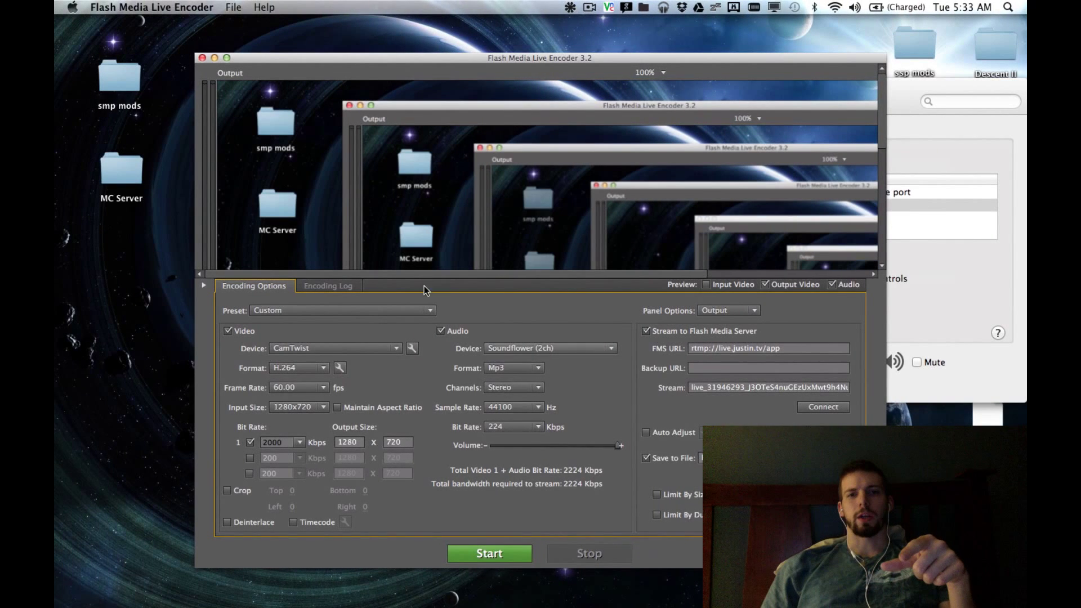
{"action": "left_click", "coordinate": [335, 286]}
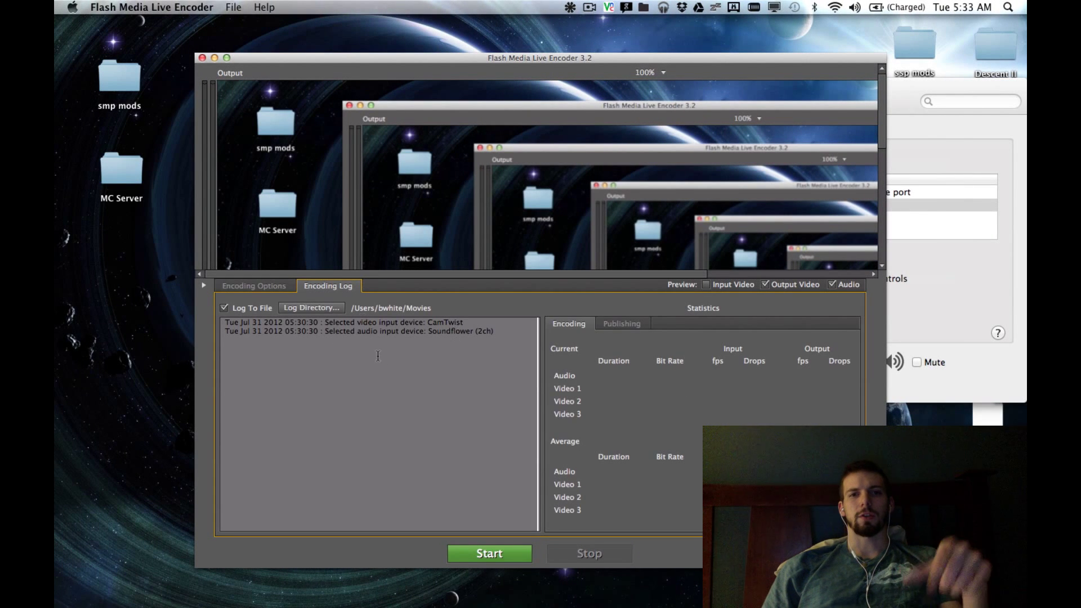
{"action": "left_click", "coordinate": [266, 287]}
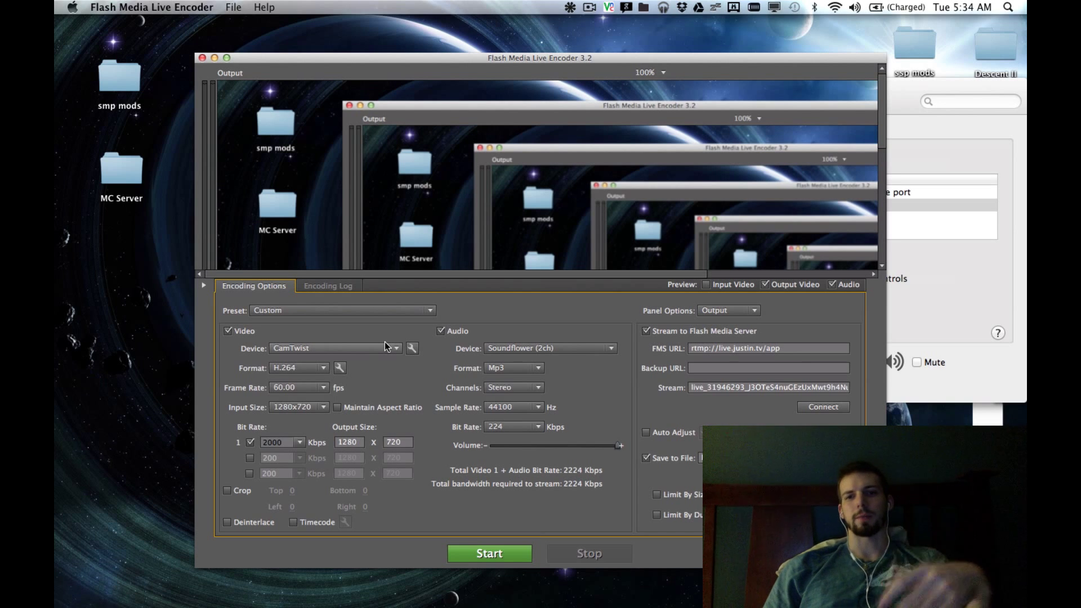
{"action": "key", "text": "ctrl+Right"}
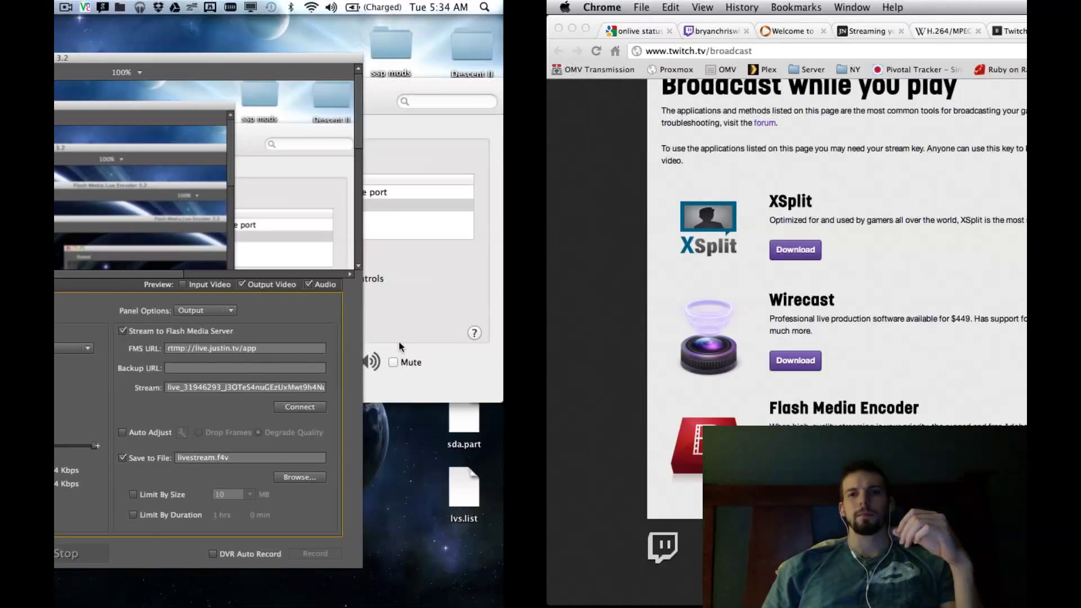
{"action": "key", "text": "ctrl+Left"}
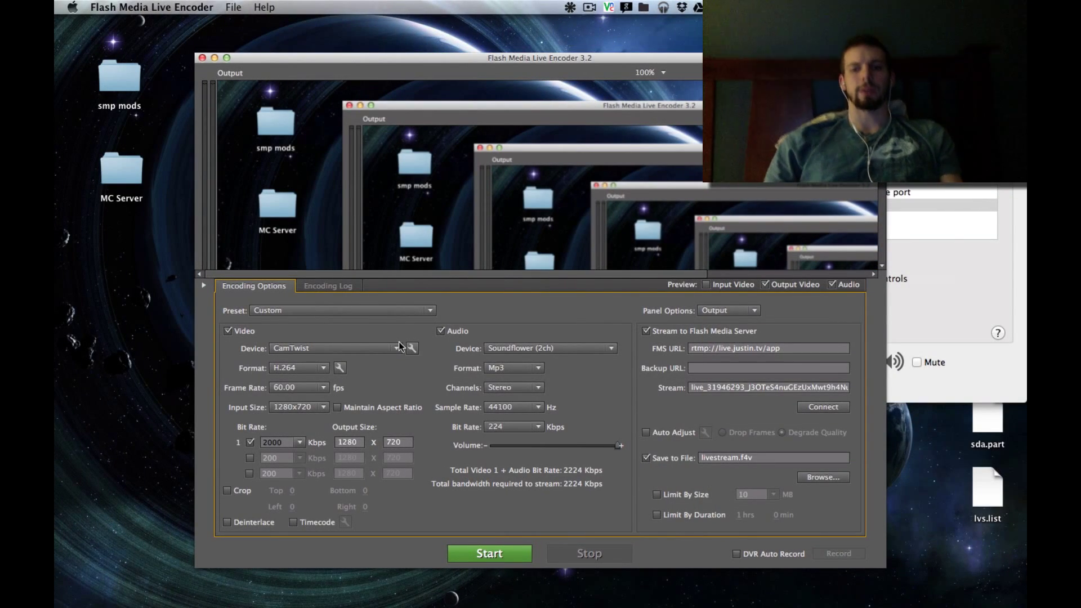
{"action": "key", "text": "super+o"}
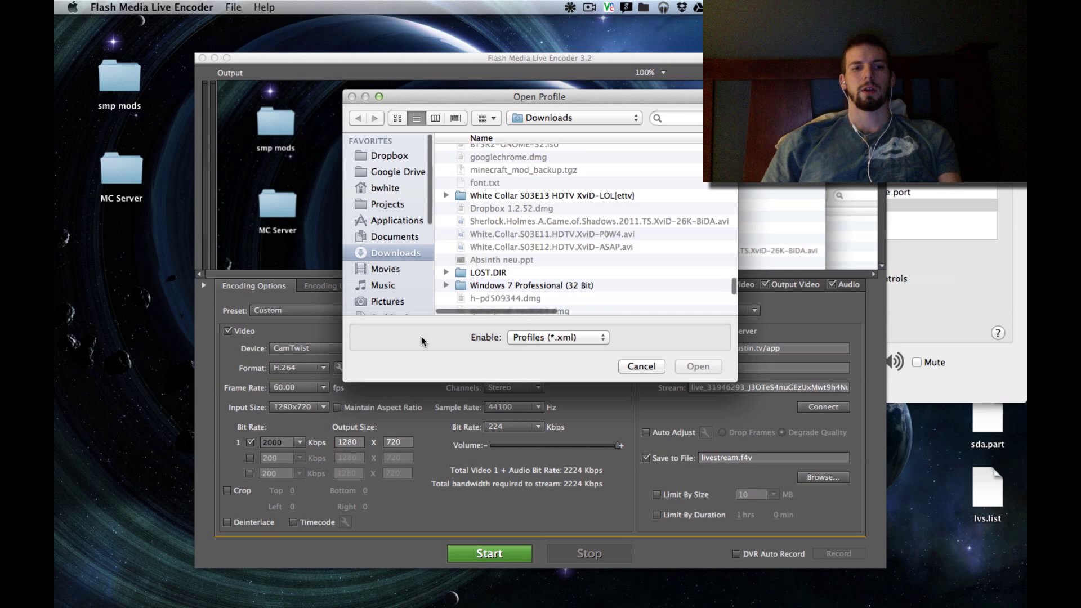
{"action": "key", "text": "Escape"}
{"action": "key", "text": "super+s"}
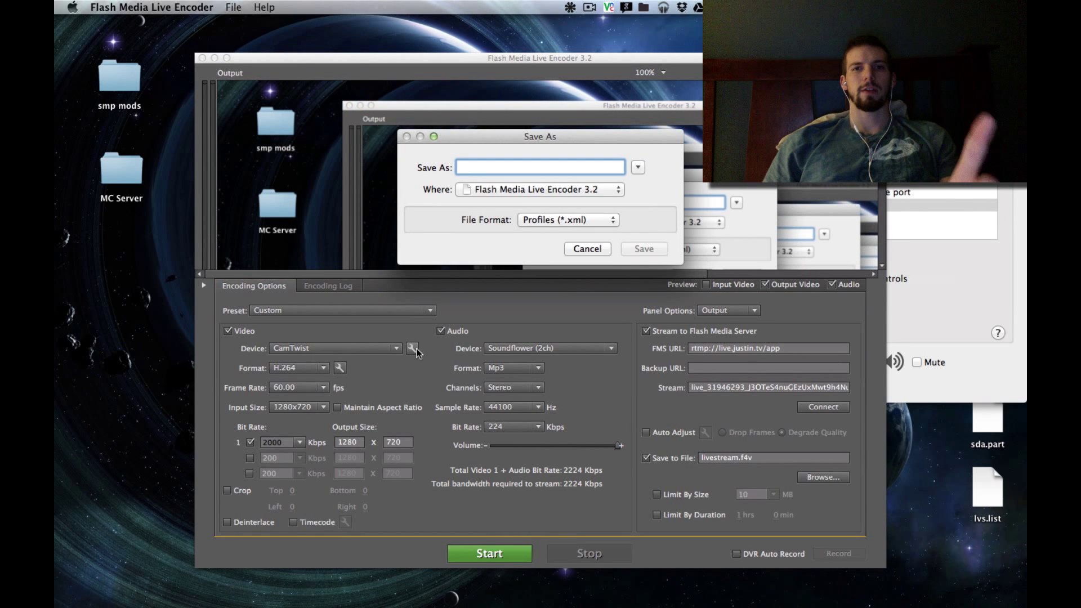
{"action": "key", "text": "Escape"}
- Load the profile jtv.500k.16.9 (2).xml from Downloads and accept default values for its invalid tags
{"action": "key", "text": "super+o"}
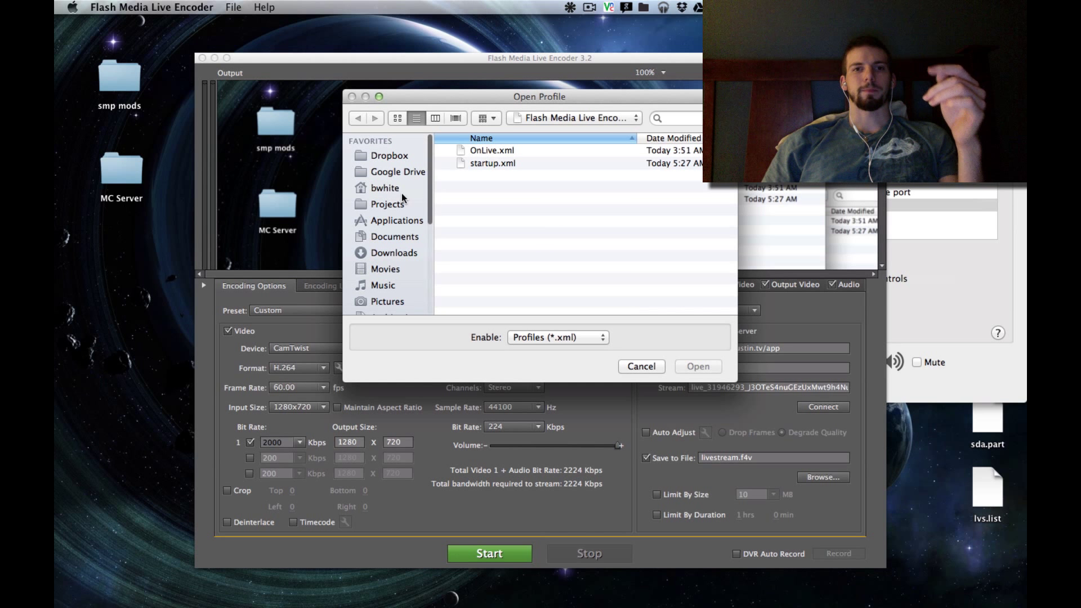
{"action": "left_click", "coordinate": [392, 253]}
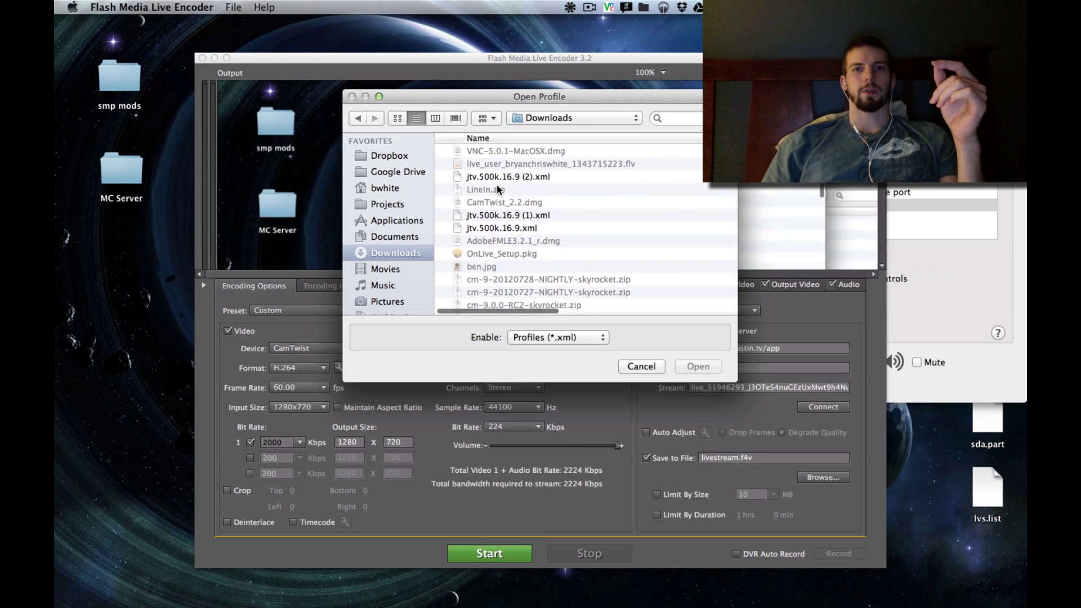
{"action": "left_click", "coordinate": [498, 178]}
{"action": "left_click", "coordinate": [687, 366]}
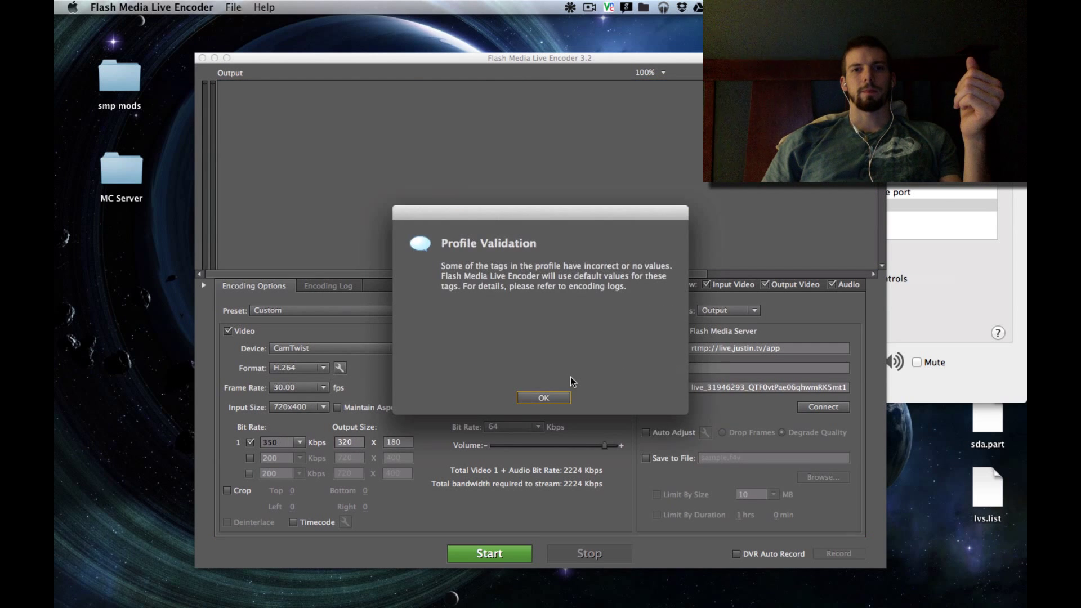
{"action": "left_click", "coordinate": [550, 398]}
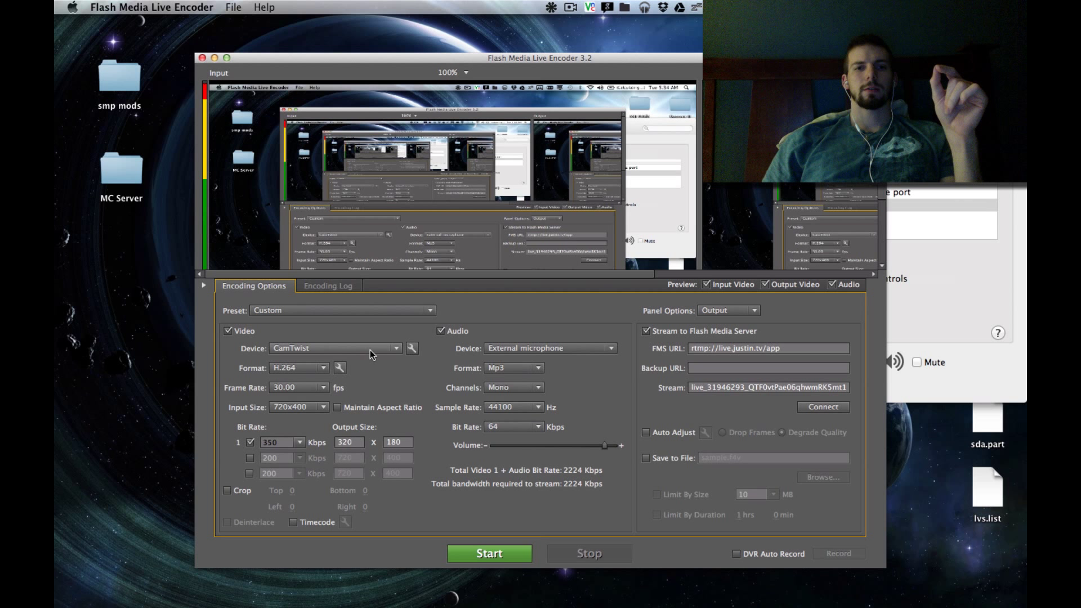
- Check the available video devices with CamTwist selected, and switch to the minimized CamTwist window
{"action": "left_click", "coordinate": [396, 352]}
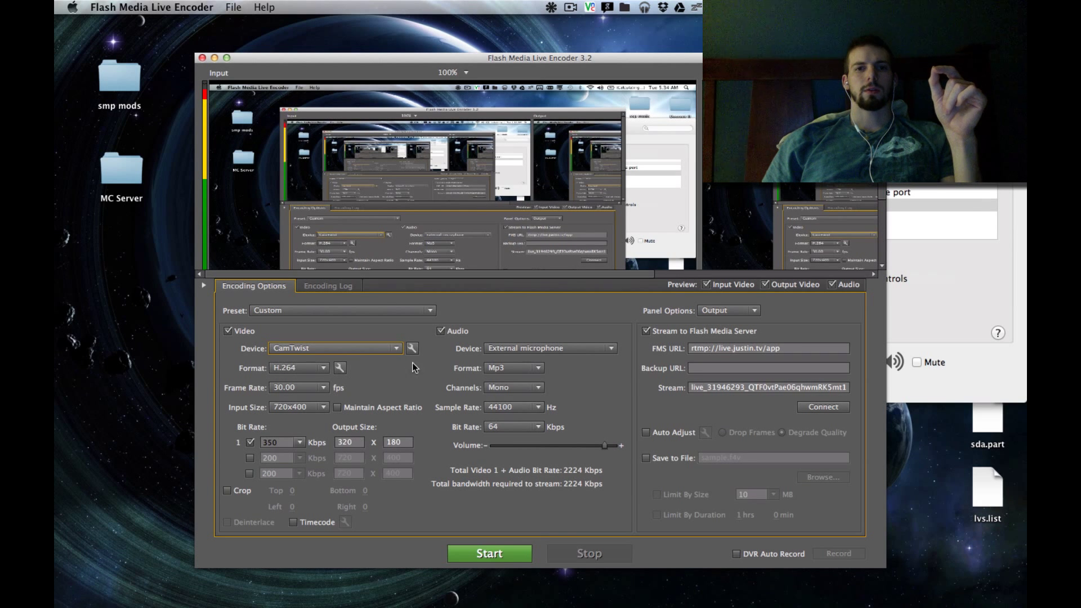
{"action": "left_click", "coordinate": [398, 348]}
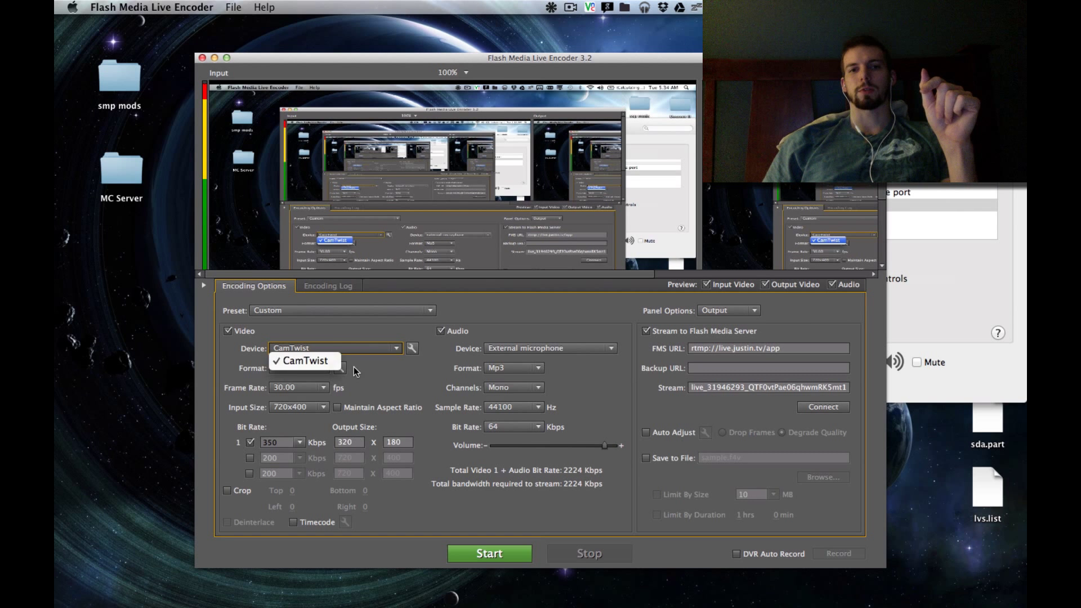
{"action": "left_click", "coordinate": [383, 367]}
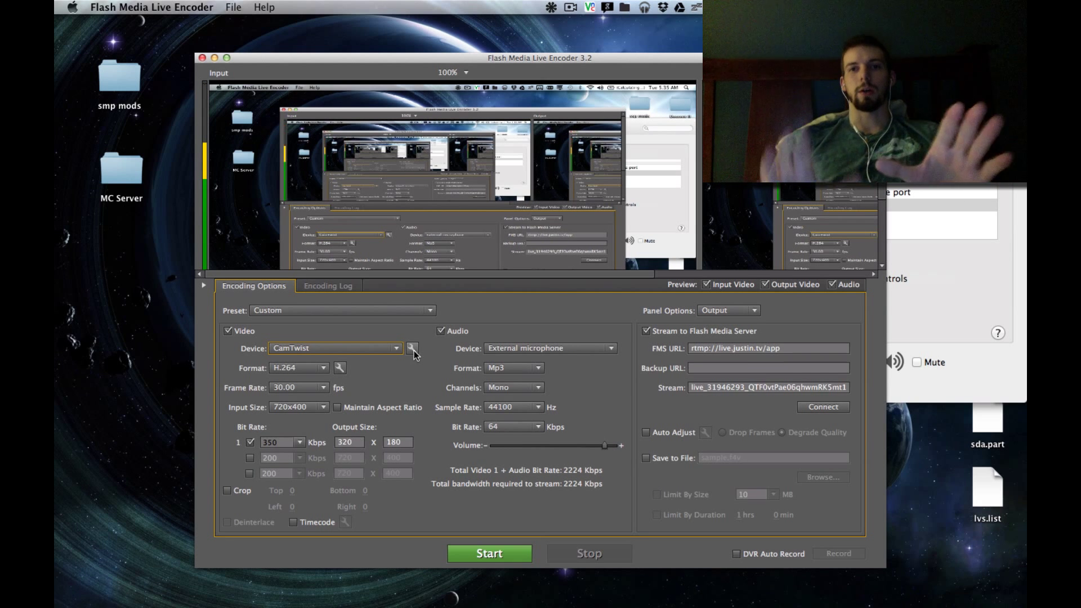
{"action": "mouse_move", "coordinate": [722, 605]}
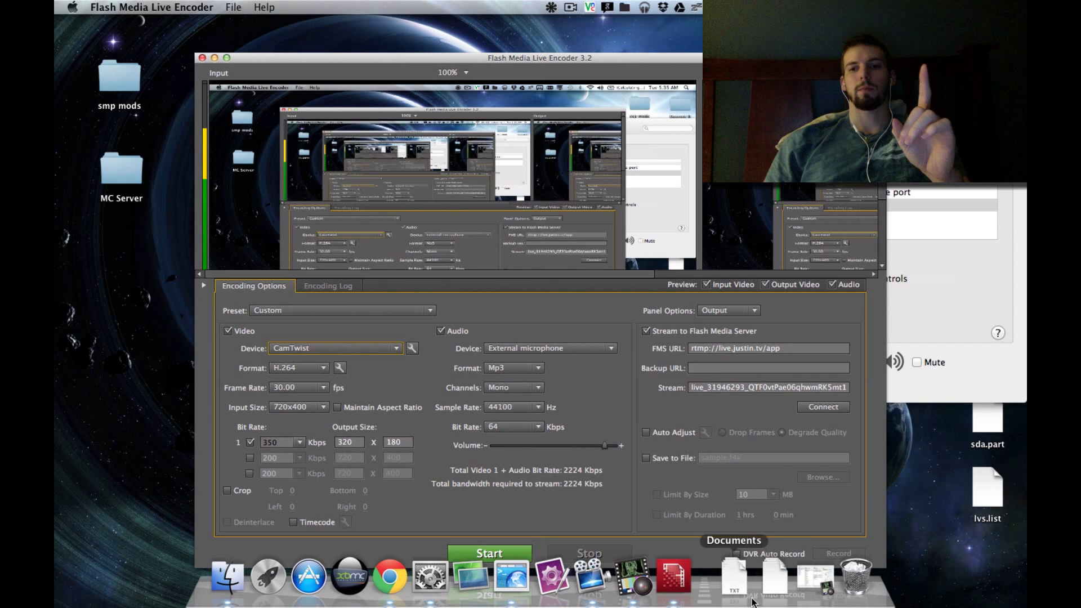
{"action": "left_click", "coordinate": [815, 585]}
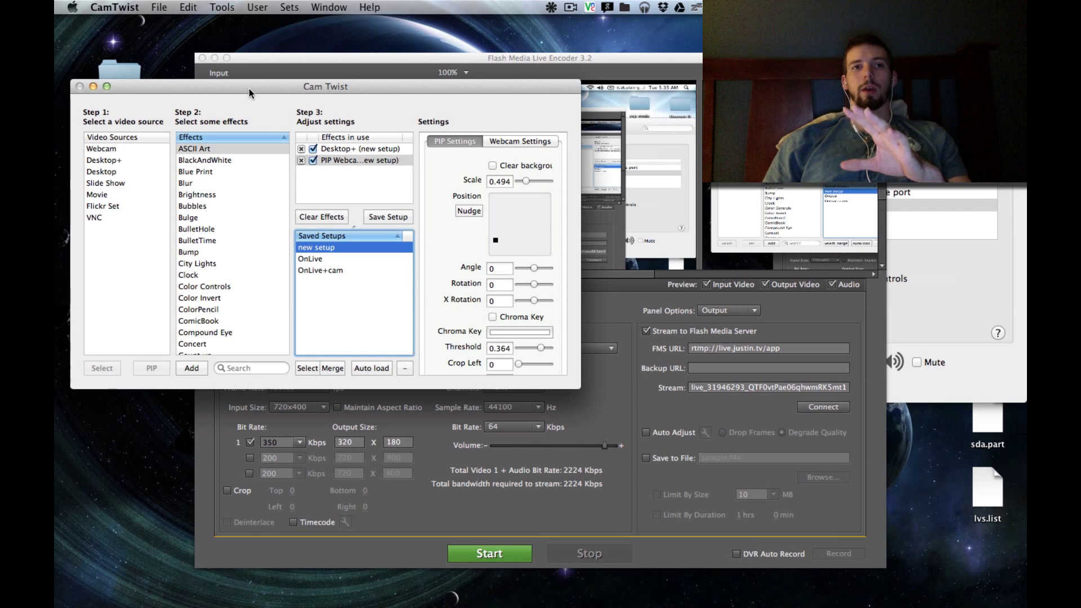
- Minimize the encoder window and close the Sound preferences to leave CamTwist's window clear on the desktop
{"action": "left_click", "coordinate": [215, 58]}
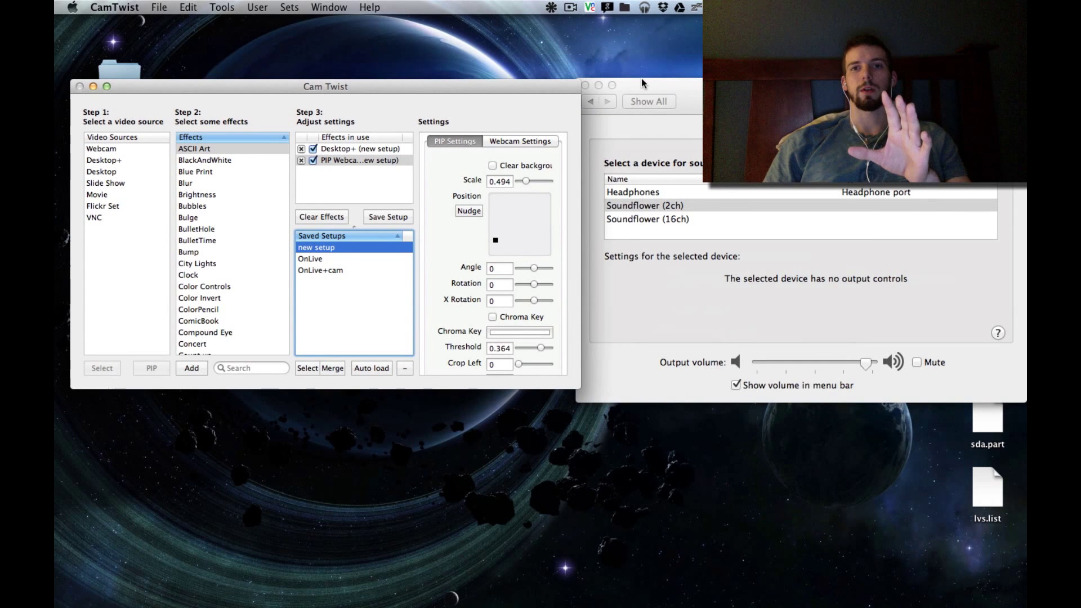
{"action": "left_click", "coordinate": [585, 85]}
{"action": "left_click_drag", "start_coordinate": [470, 72], "coordinate": [474, 48]}
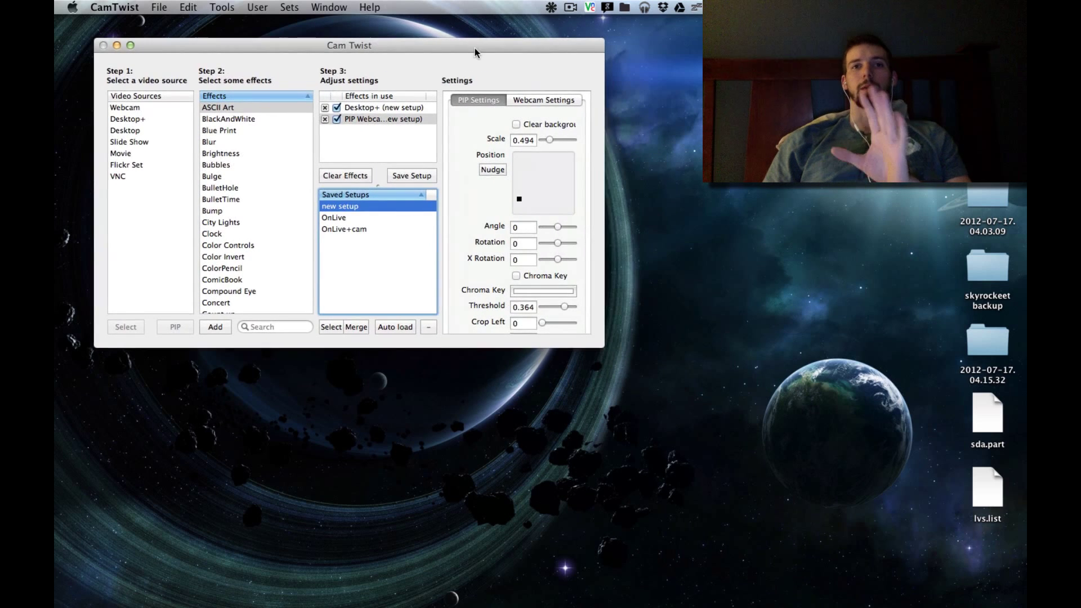
- Examine the frame rate and video size options in CamTwist's General preferences, and close the preferences
{"action": "left_click", "coordinate": [127, 7]}
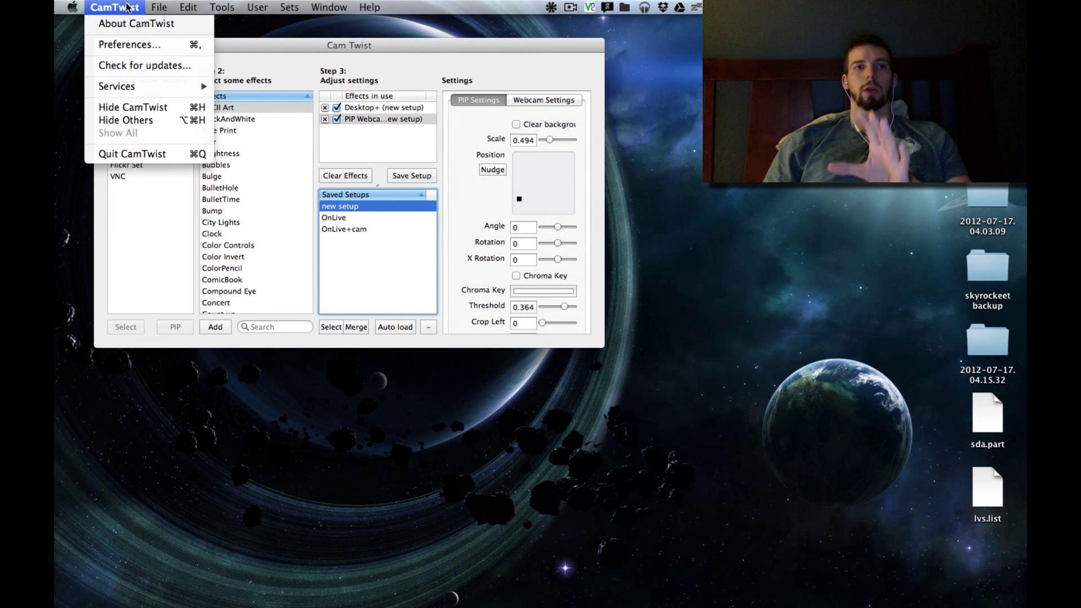
{"action": "left_click", "coordinate": [127, 50]}
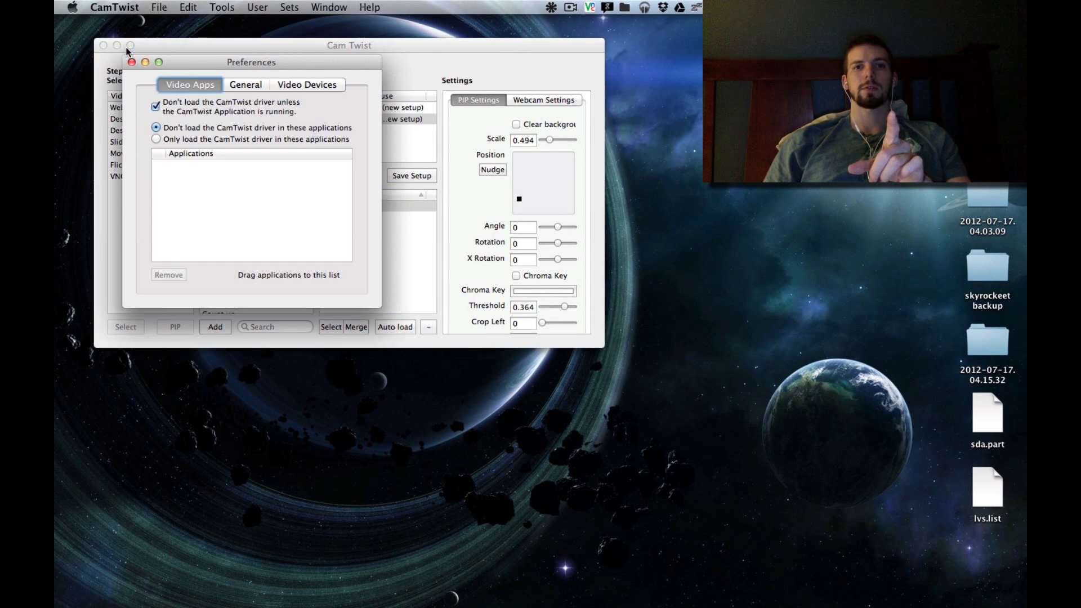
{"action": "left_click", "coordinate": [247, 84]}
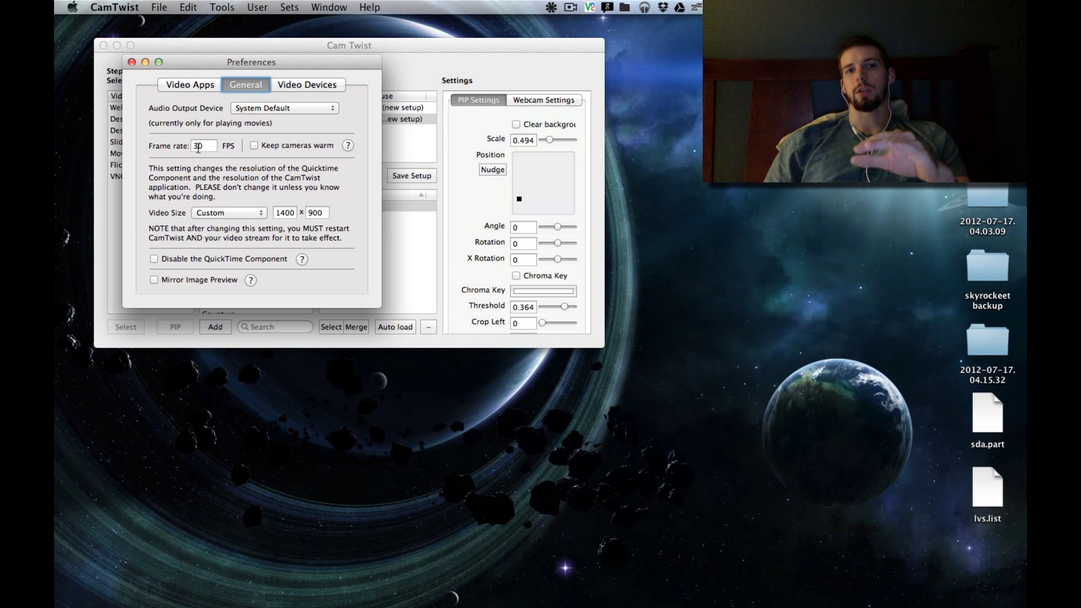
{"action": "mouse_move", "coordinate": [777, 605]}
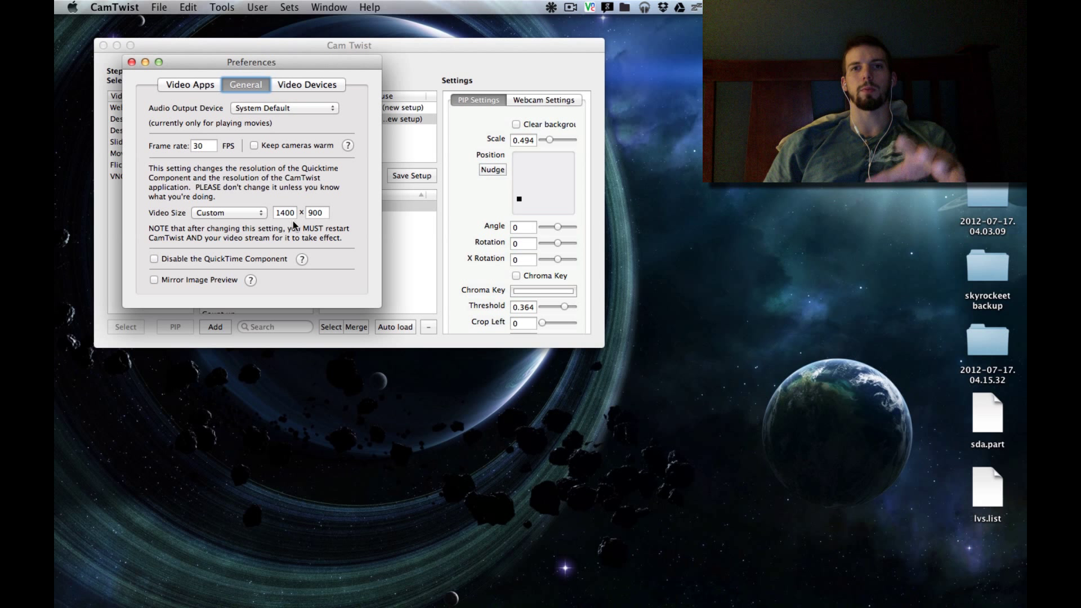
{"action": "left_click", "coordinate": [246, 213]}
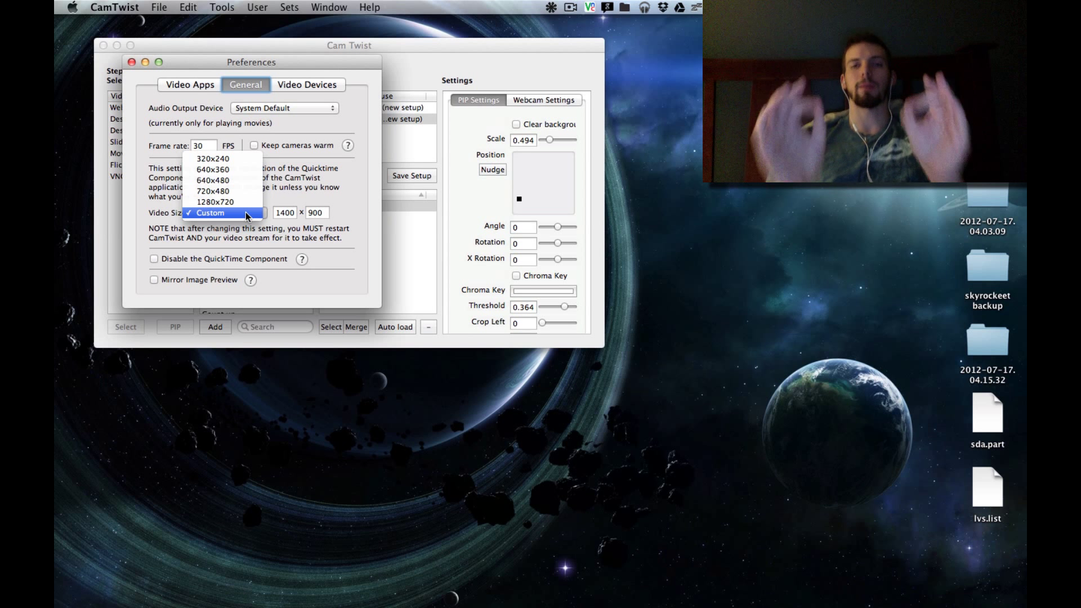
{"action": "left_click", "coordinate": [247, 214]}
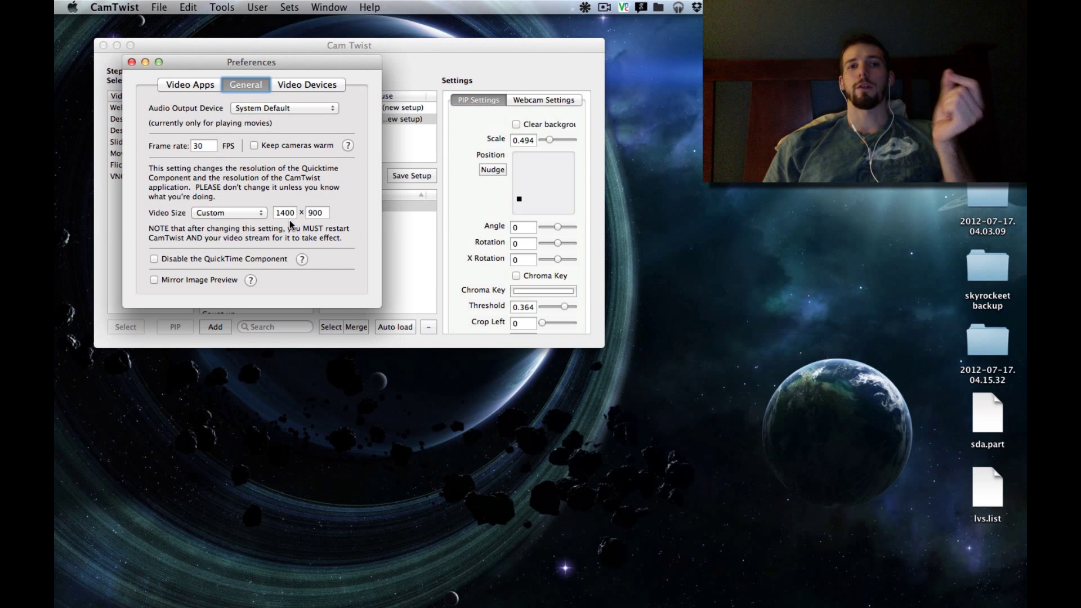
{"action": "left_click", "coordinate": [288, 212]}
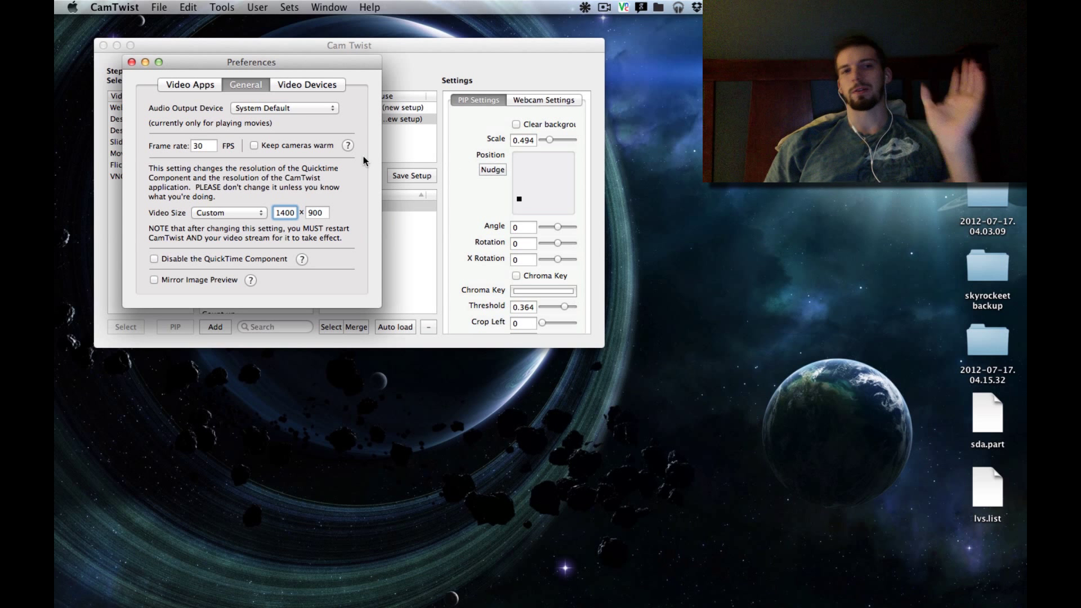
{"action": "left_click", "coordinate": [133, 63]}
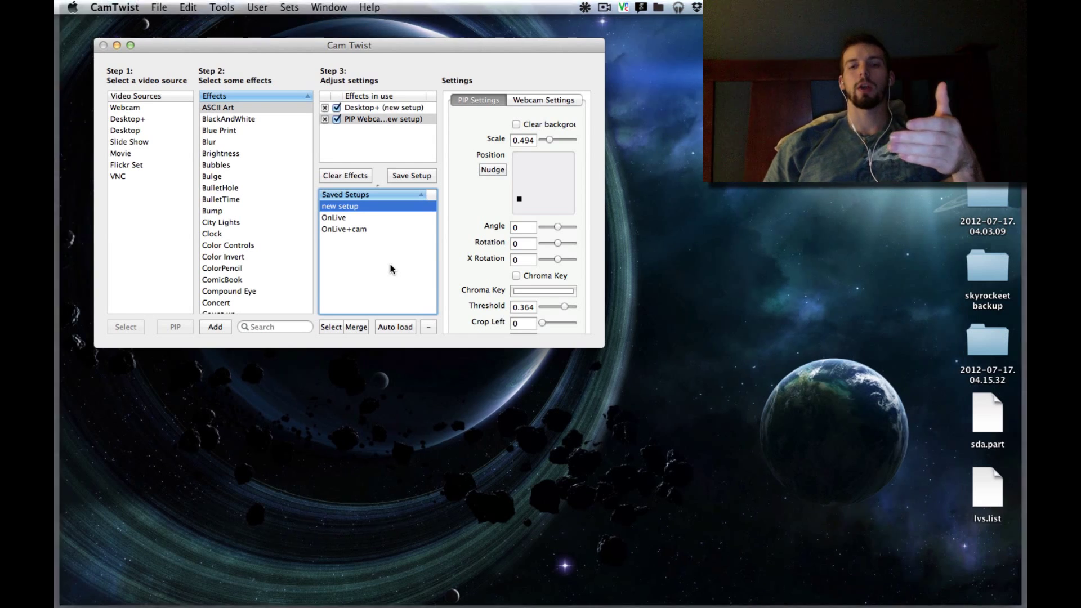
- Minimize the CamTwist window and restore the Flash Media Live Encoder window
{"action": "key", "text": "ctrl+Up"}
{"action": "left_click", "coordinate": [436, 330]}
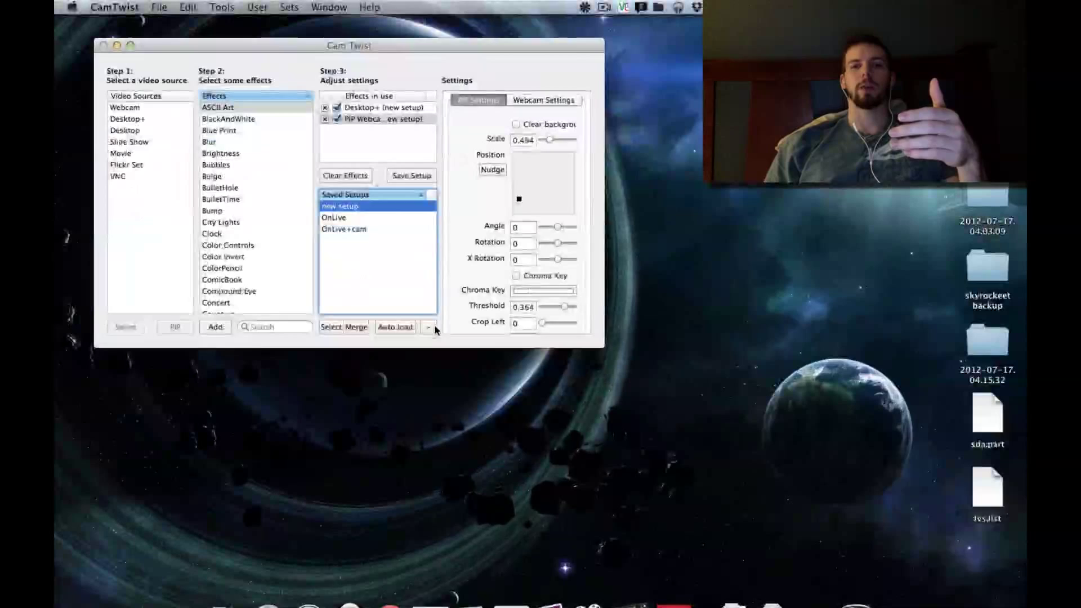
{"action": "left_click", "coordinate": [683, 593]}
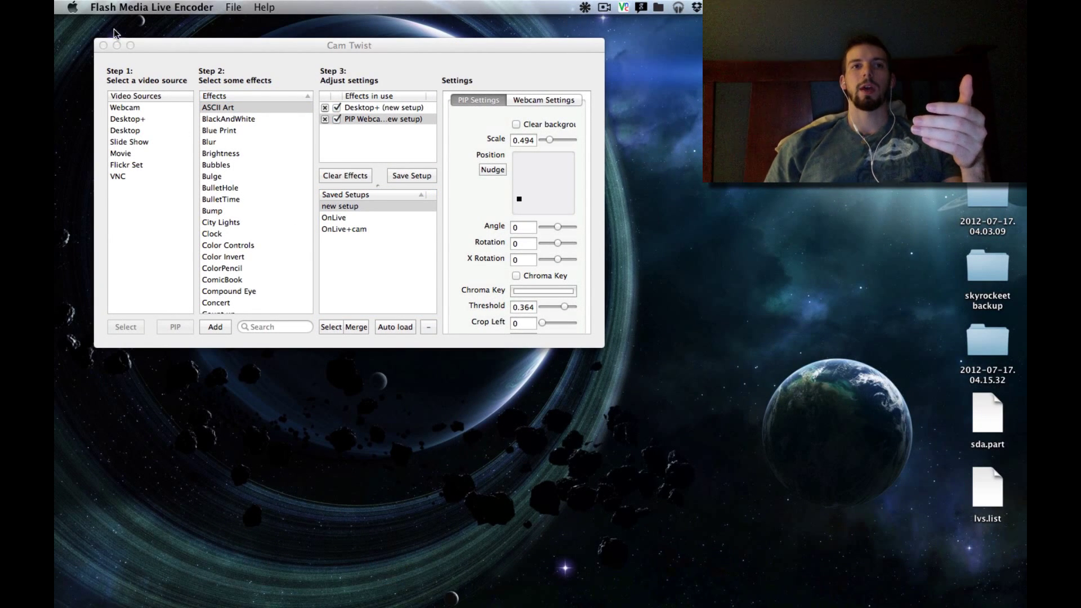
{"action": "left_click", "coordinate": [117, 46]}
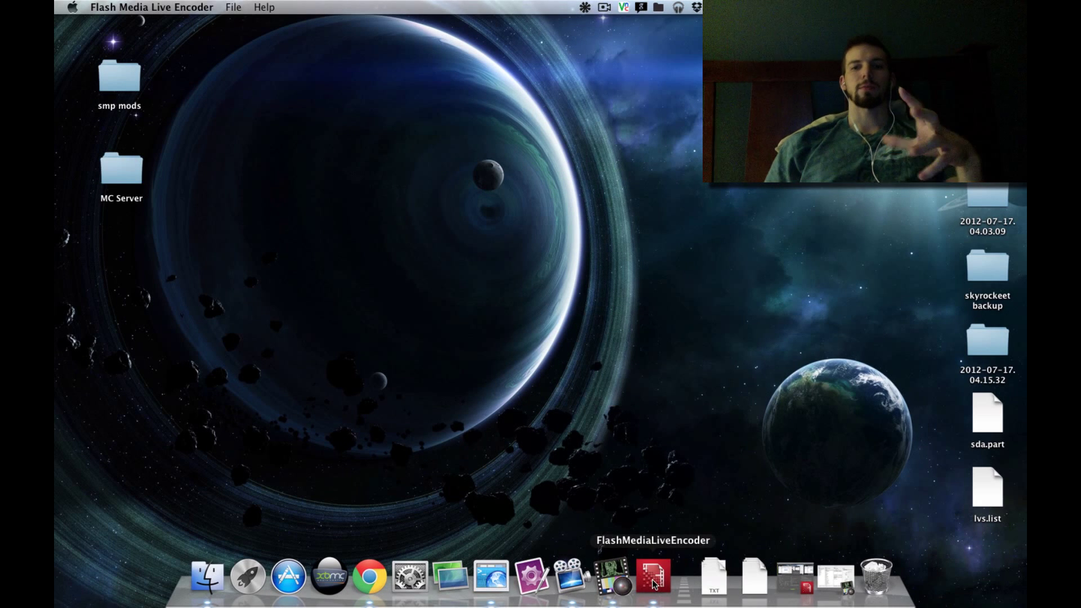
{"action": "left_click", "coordinate": [653, 576]}
{"action": "left_click", "coordinate": [797, 579]}
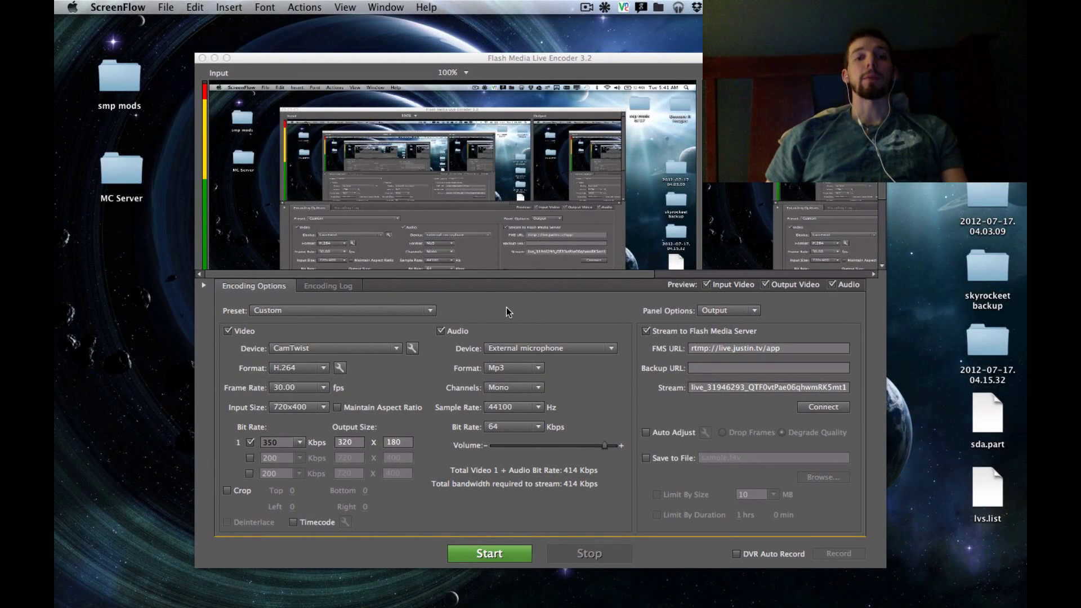
- Check the video and audio input devices available in the encoder
{"action": "left_click", "coordinate": [397, 349]}
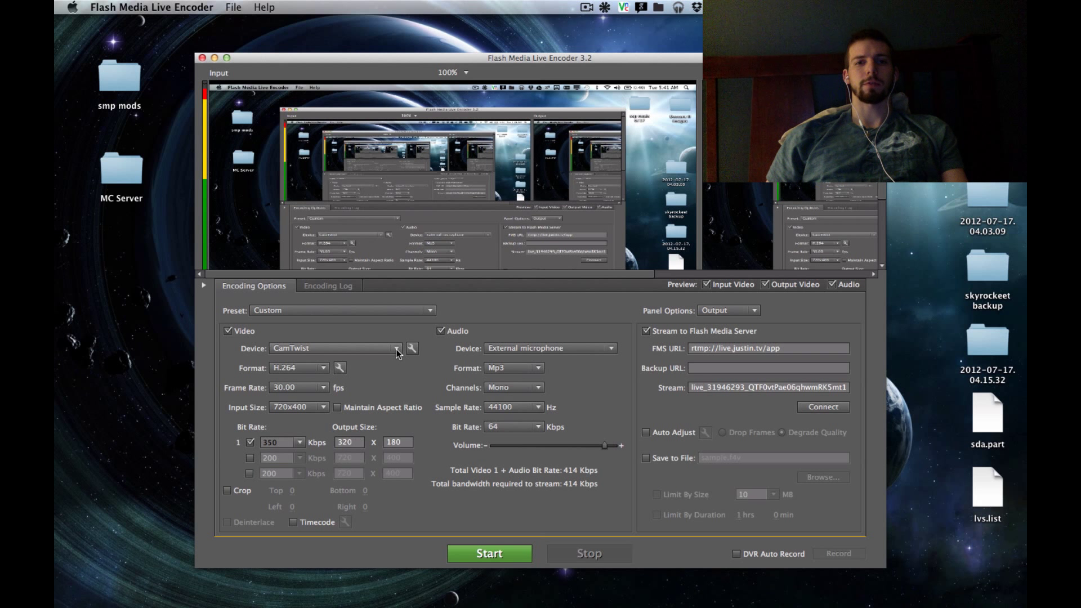
{"action": "left_click", "coordinate": [397, 349]}
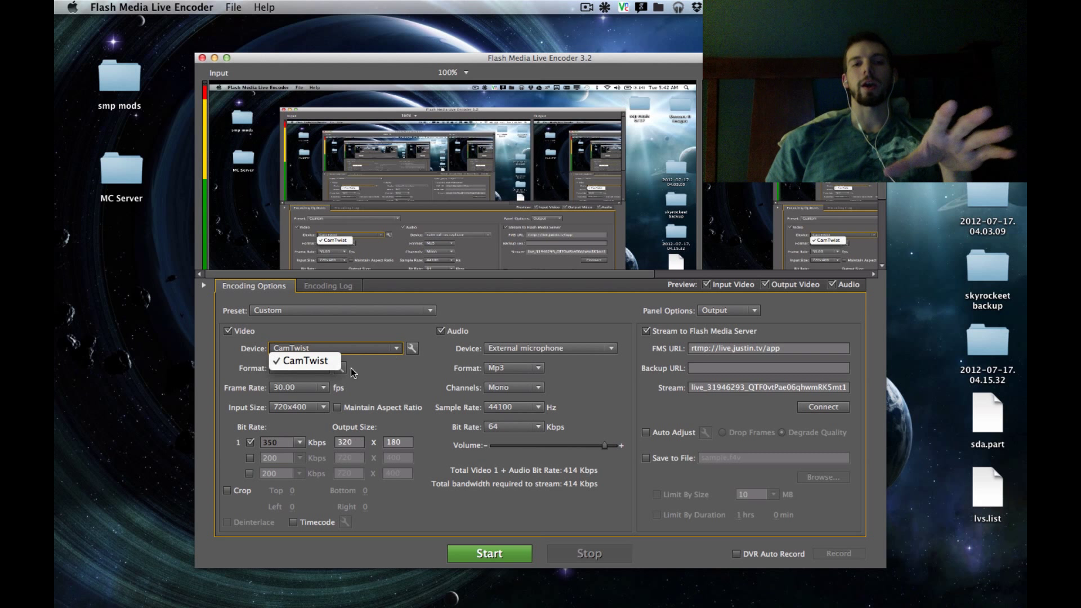
{"action": "left_click", "coordinate": [437, 367]}
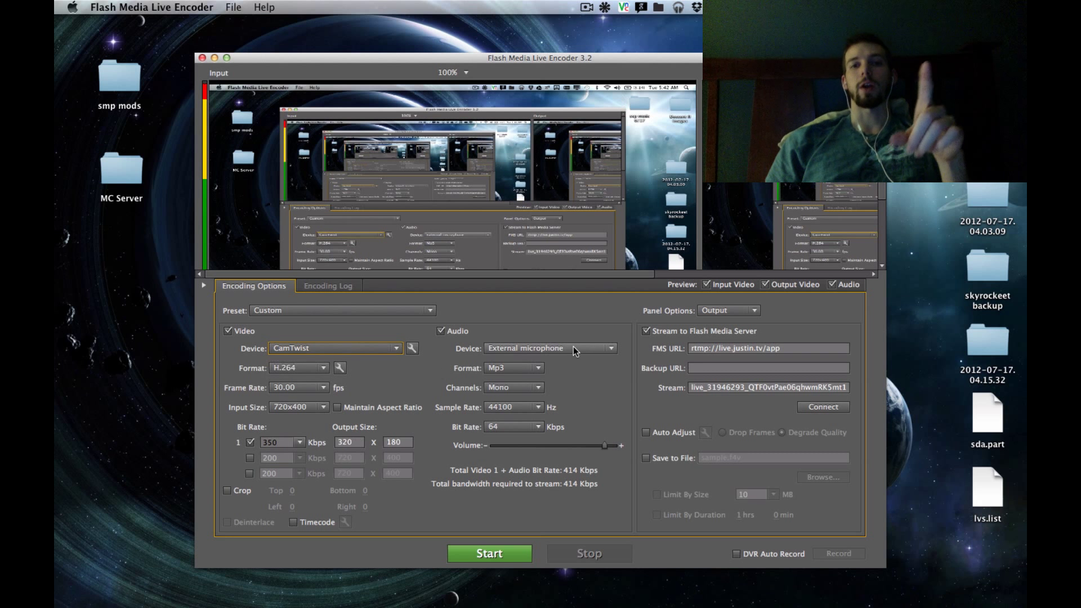
{"action": "left_click", "coordinate": [610, 350]}
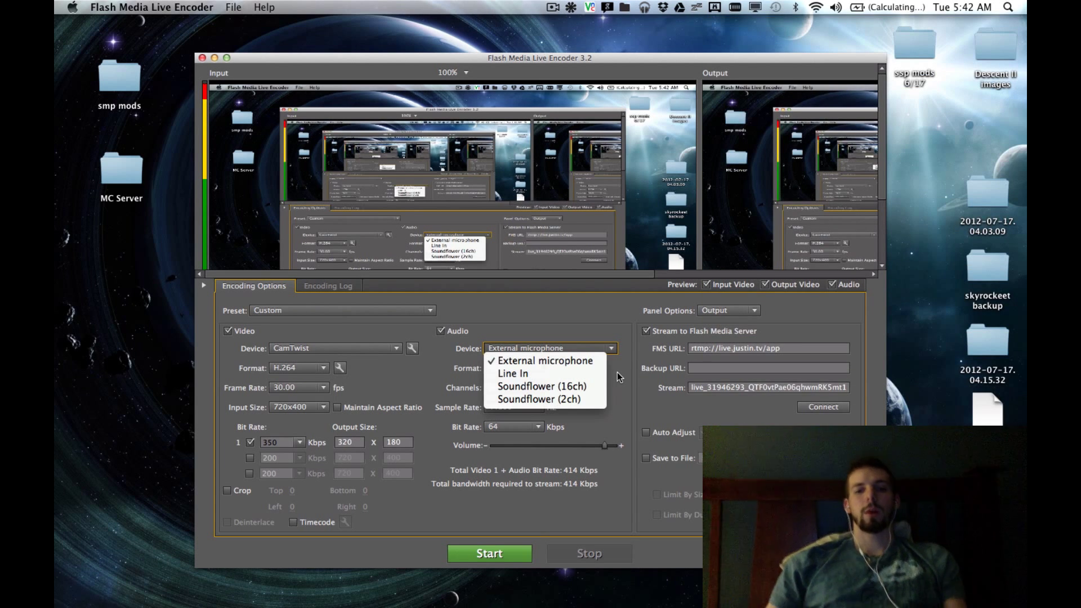
- Check the system's Soundflower (2ch) sound output and Soundflowerbed's Built-in Output routing, and close the Sound preferences
{"action": "key", "text": "super+space"}
{"action": "type", "text": "prefe"}
{"action": "key", "text": "Return"}
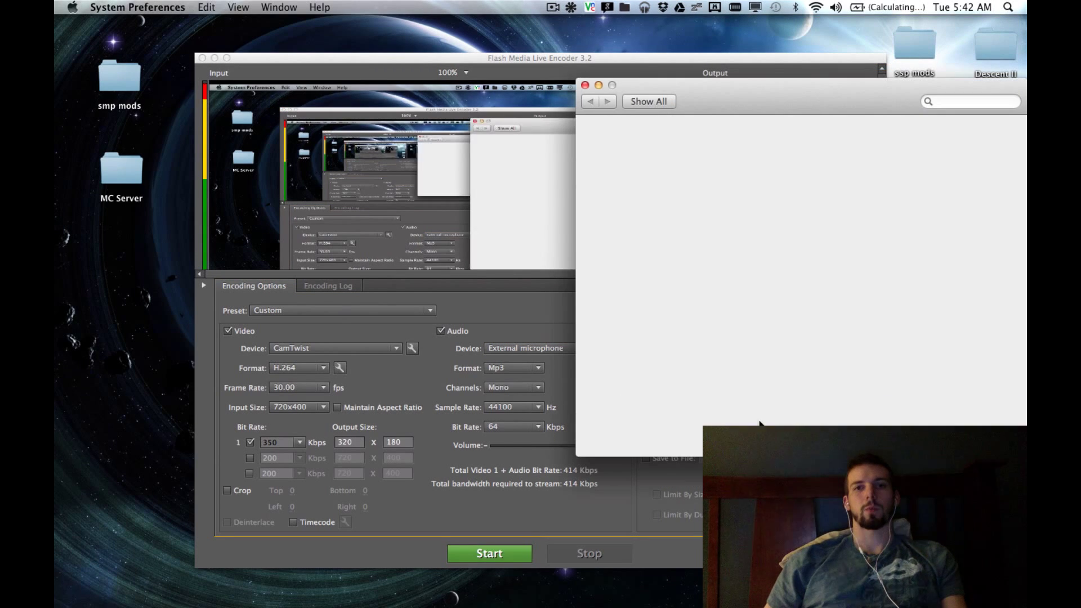
{"action": "left_click", "coordinate": [995, 218]}
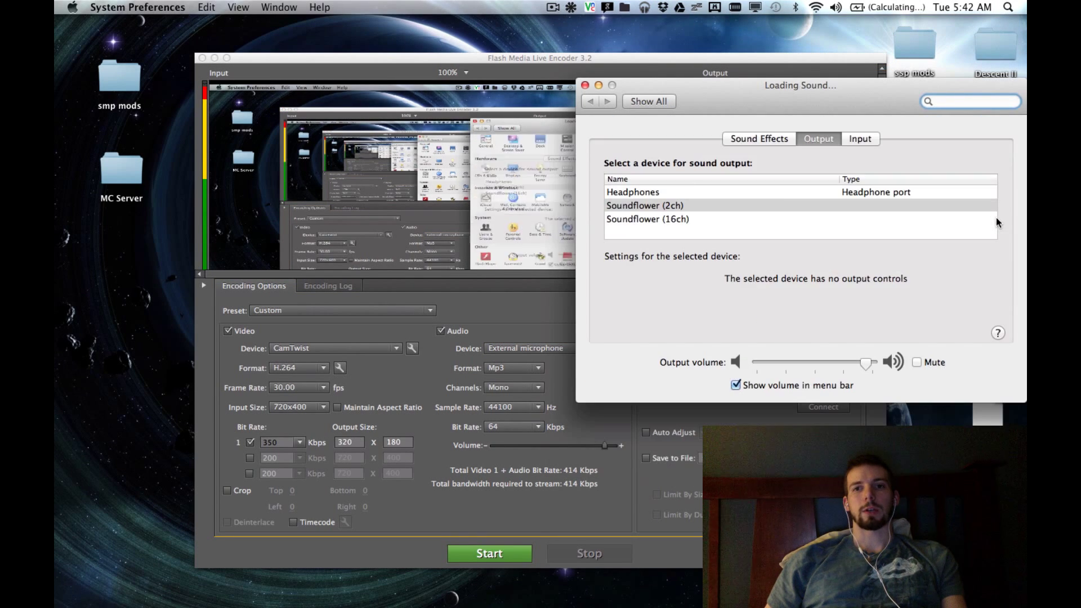
{"action": "left_click", "coordinate": [667, 204]}
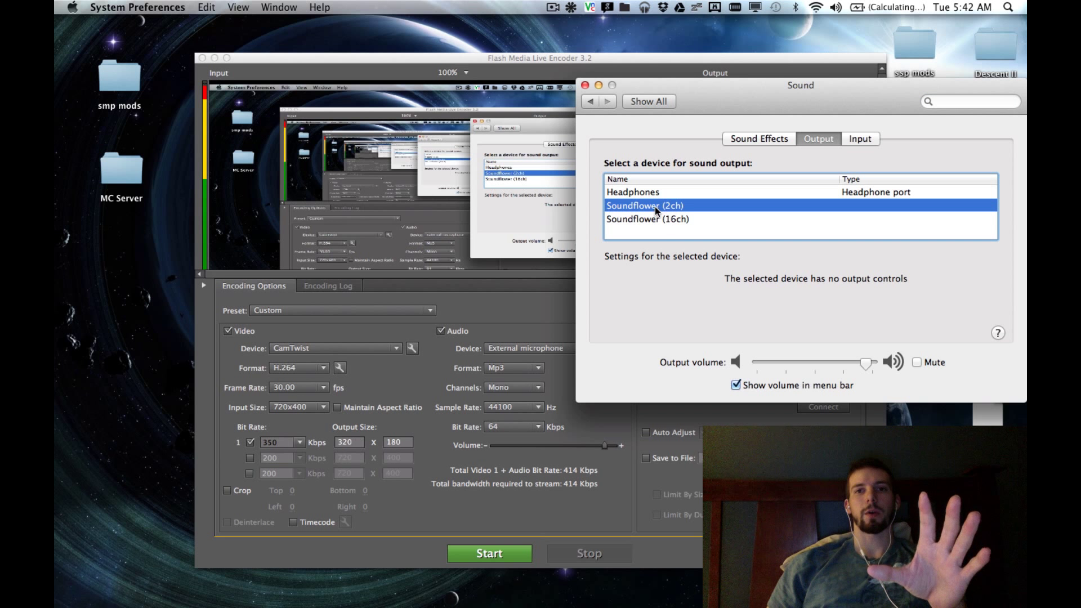
{"action": "left_click", "coordinate": [570, 20]}
{"action": "left_click", "coordinate": [570, 7]}
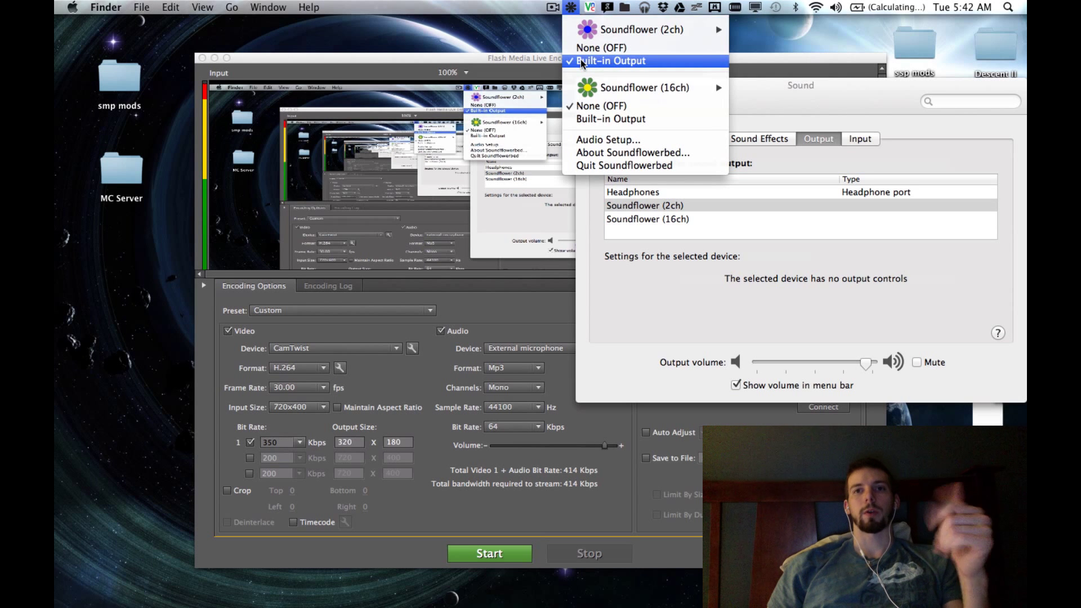
{"action": "left_click", "coordinate": [789, 106]}
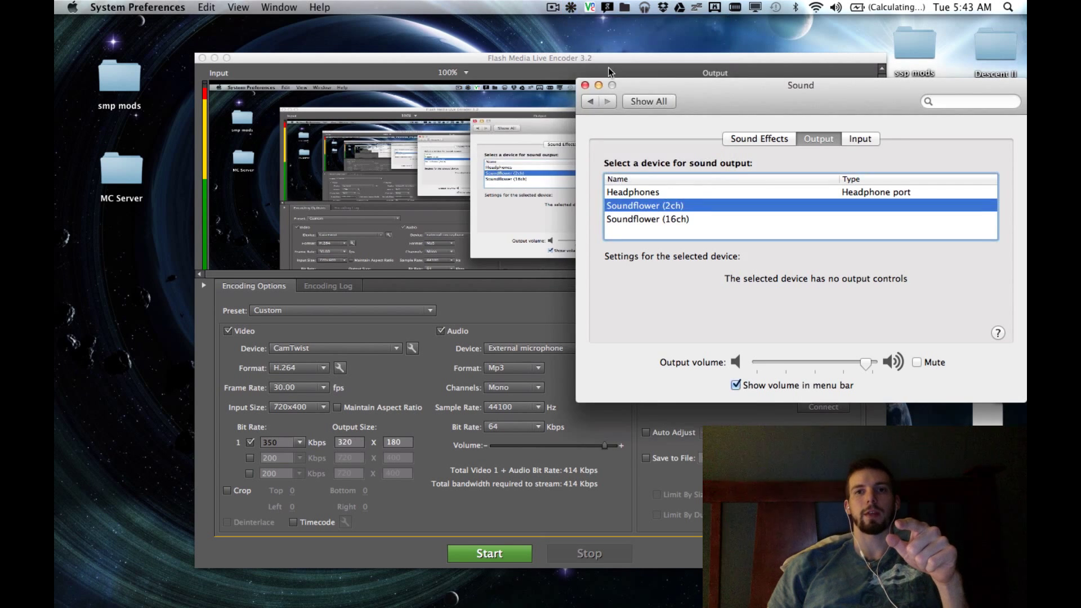
{"action": "left_click", "coordinate": [586, 86]}
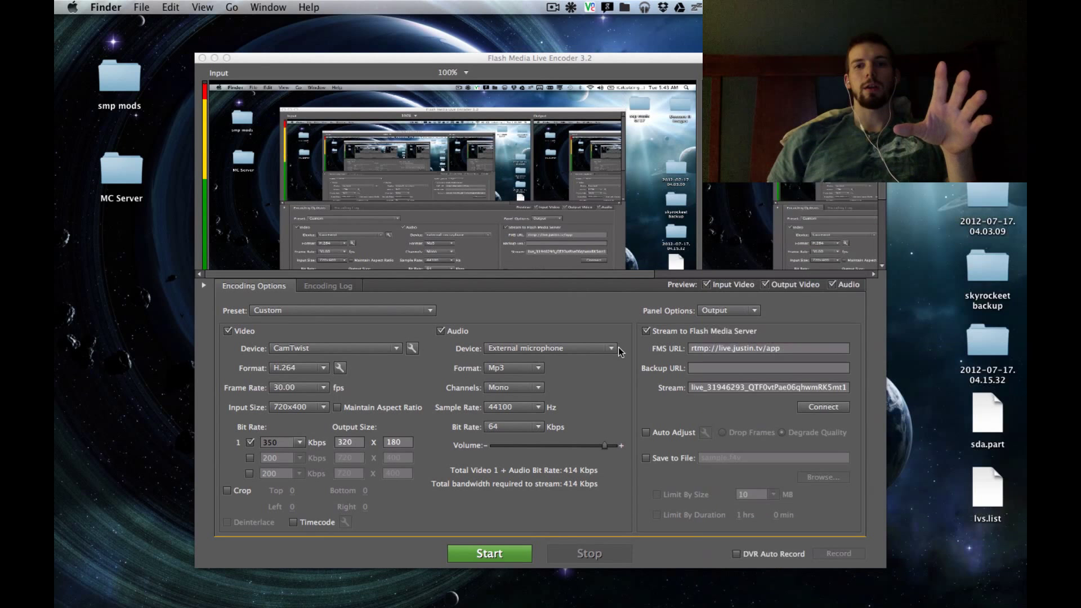
- Set the encoder's audio device to Soundflower (2ch)
{"action": "left_click", "coordinate": [612, 347]}
{"action": "left_click", "coordinate": [610, 350]}
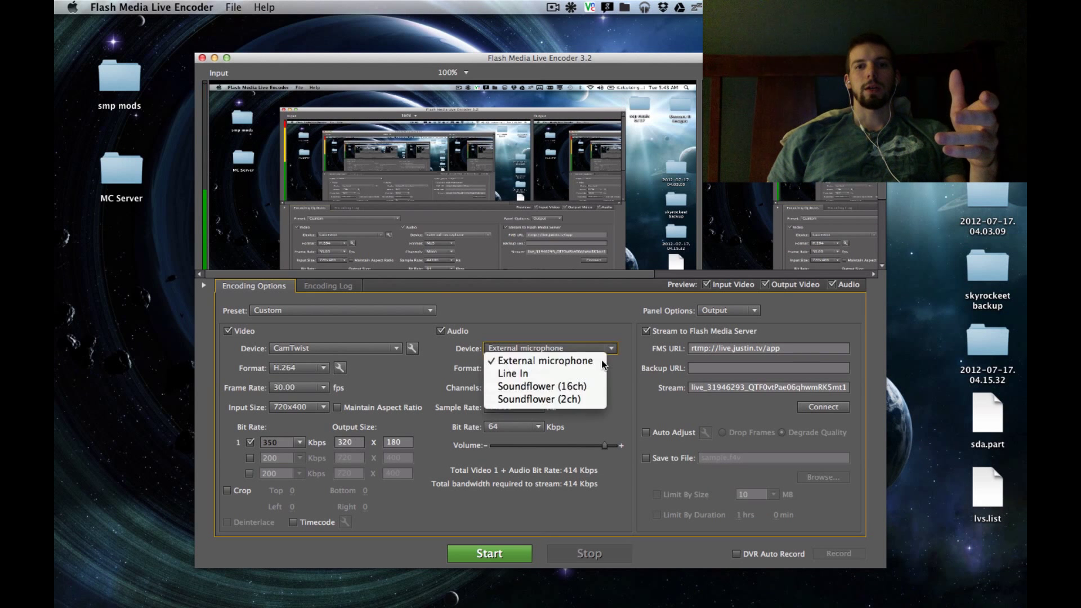
{"action": "left_click", "coordinate": [568, 398]}
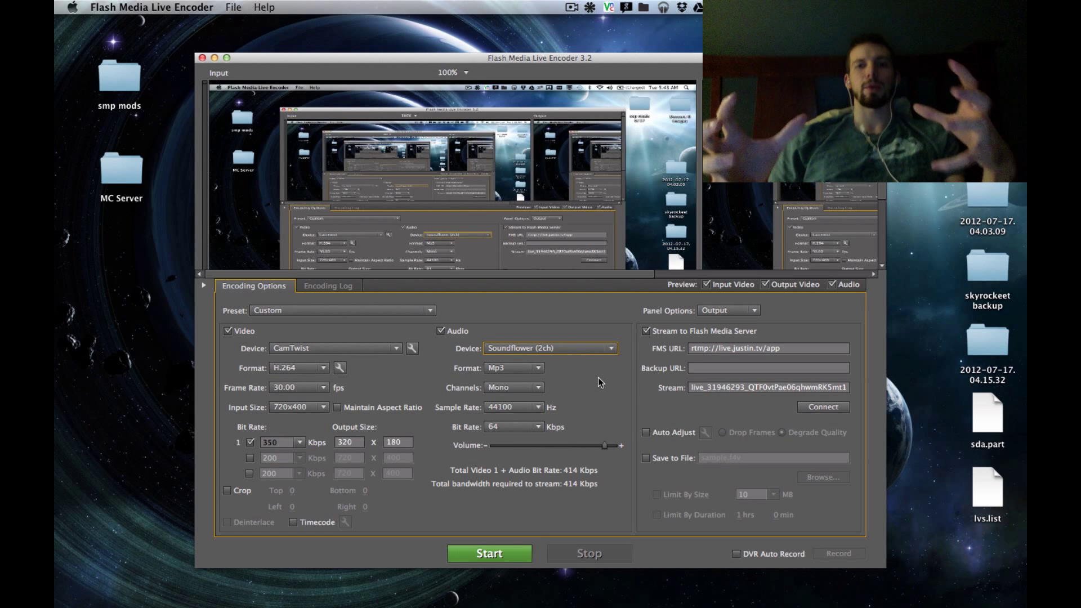
{"action": "key", "text": "XF86AudioRaiseVolume"}
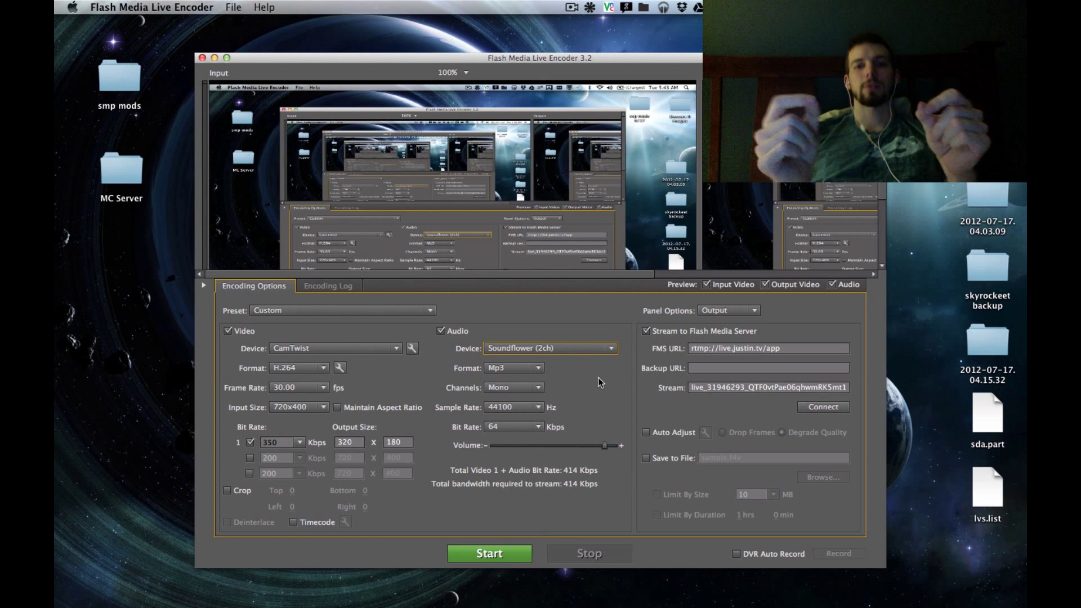
- Keep the audio format at Mp3 and set the channels to Stereo, comparing it with Mono
{"action": "left_click", "coordinate": [507, 367]}
{"action": "left_click", "coordinate": [558, 372]}
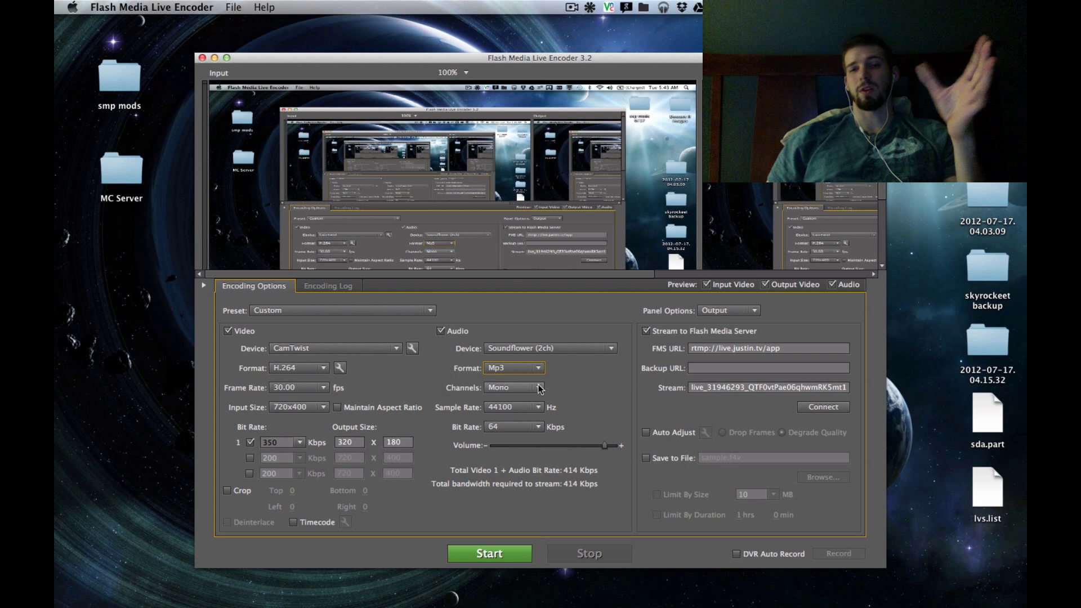
{"action": "left_click", "coordinate": [539, 388]}
{"action": "left_click", "coordinate": [565, 394]}
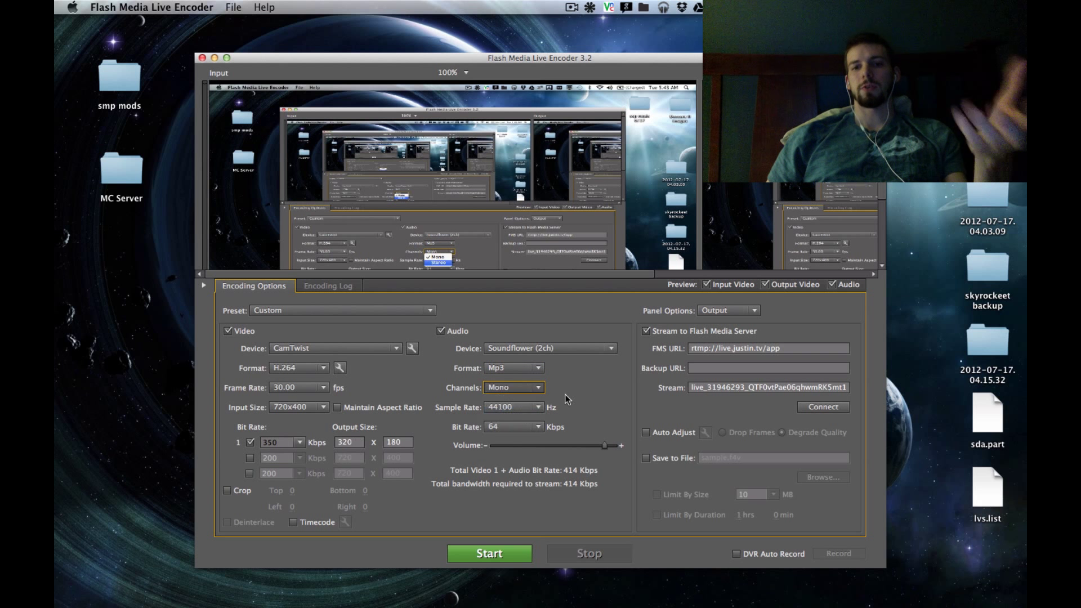
{"action": "key", "text": "Down"}
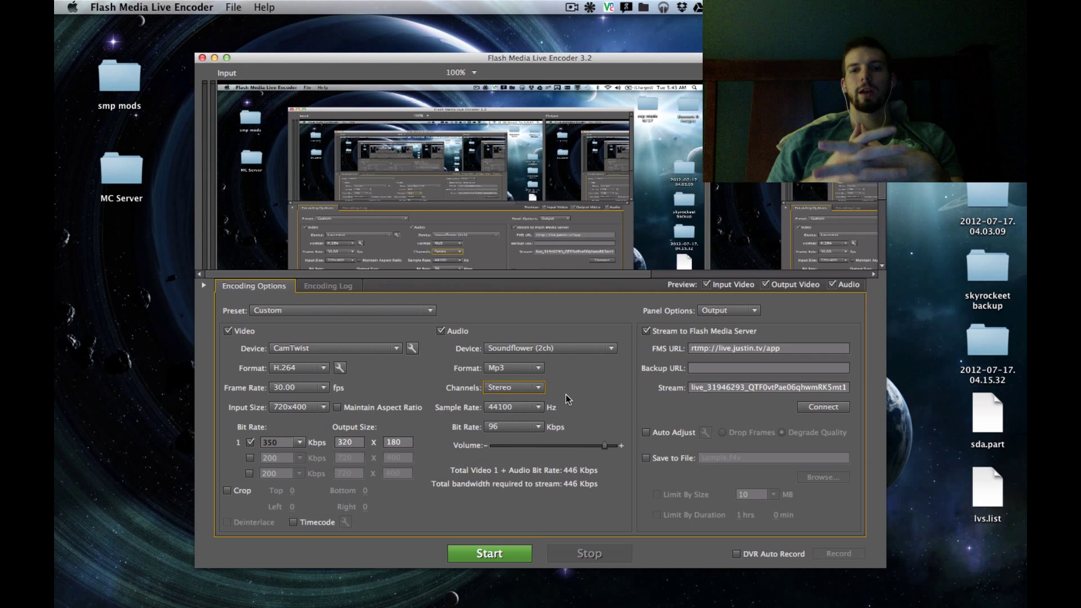
{"action": "left_click", "coordinate": [522, 388]}
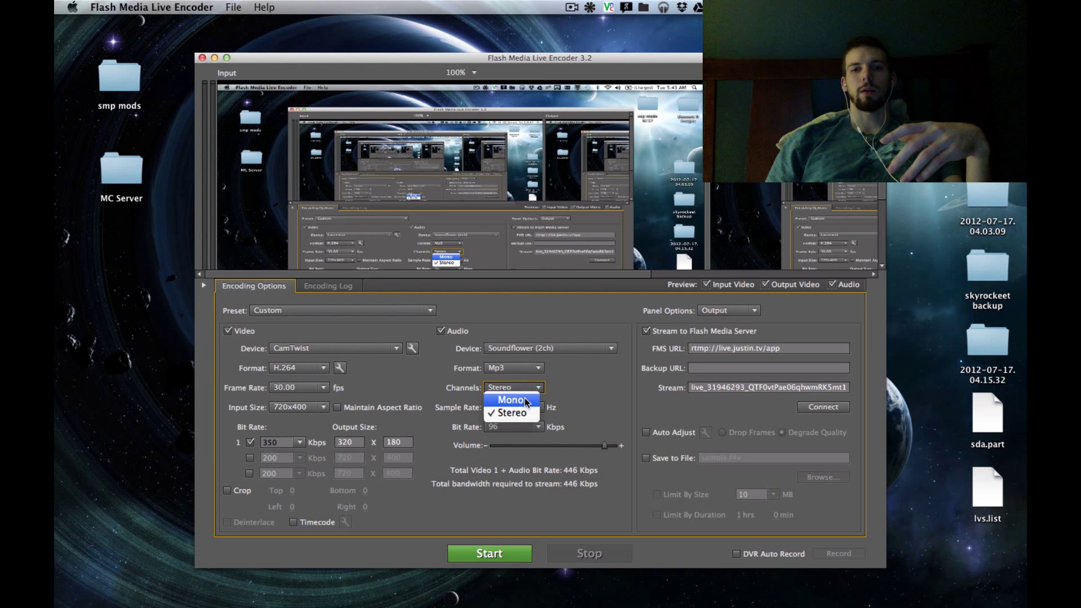
{"action": "key", "text": "Escape"}
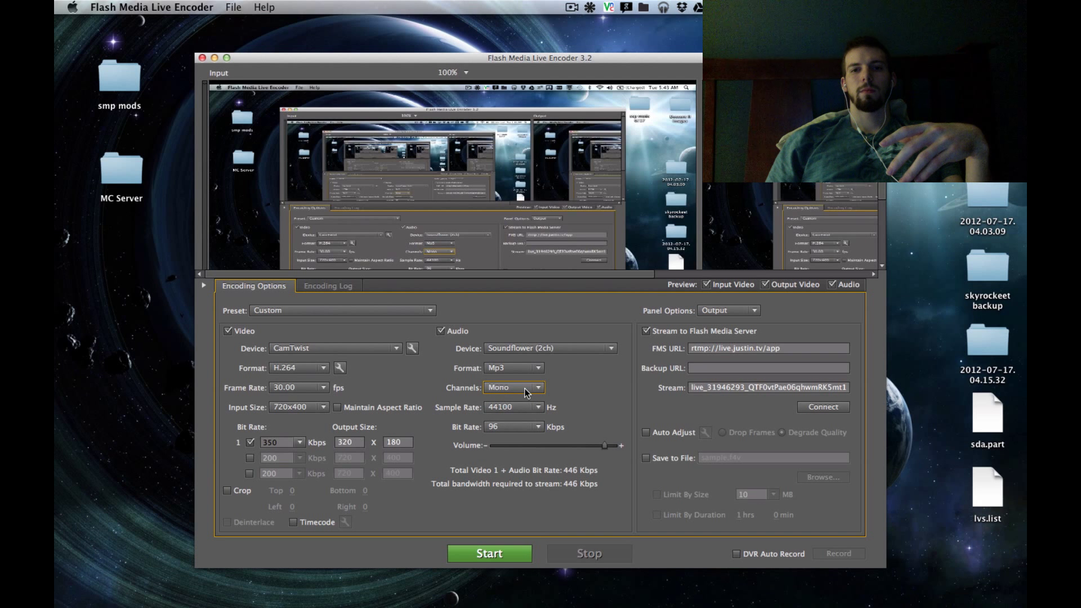
{"action": "left_click", "coordinate": [524, 387]}
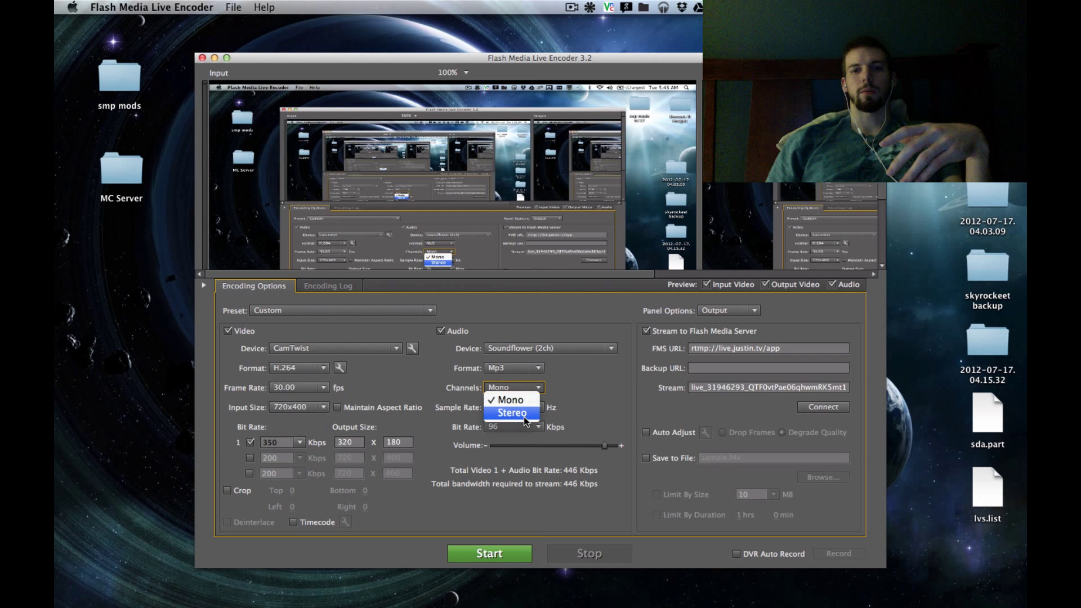
{"action": "left_click", "coordinate": [523, 416]}
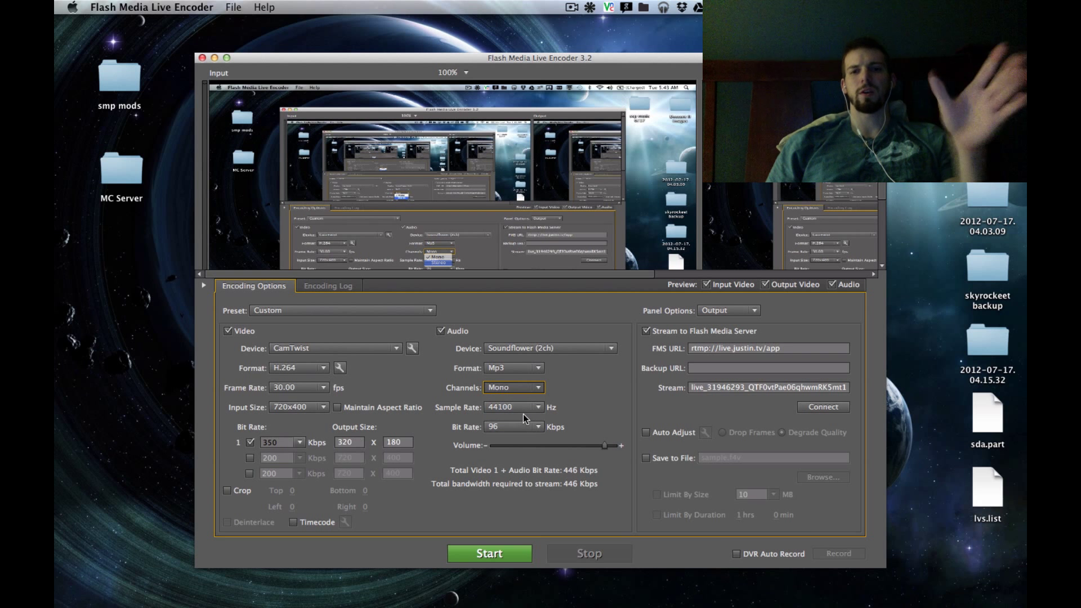
- Check the encoder's audio sample rate and bit rate options, keeping 44100 Hz and 96 Kbps
{"action": "left_click", "coordinate": [534, 410]}
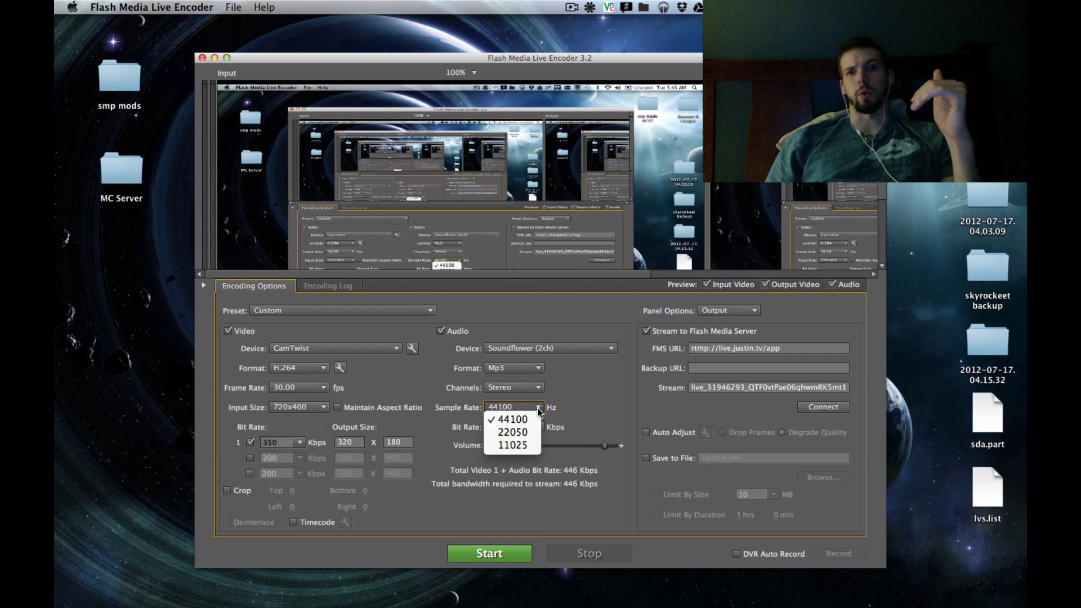
{"action": "left_click", "coordinate": [562, 415]}
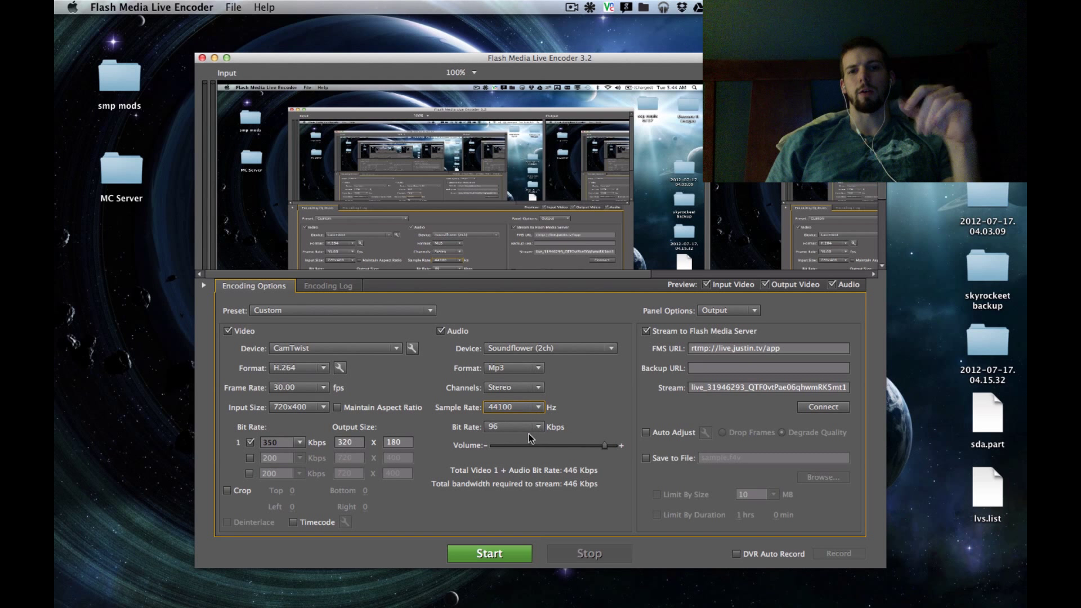
{"action": "left_click", "coordinate": [529, 427]}
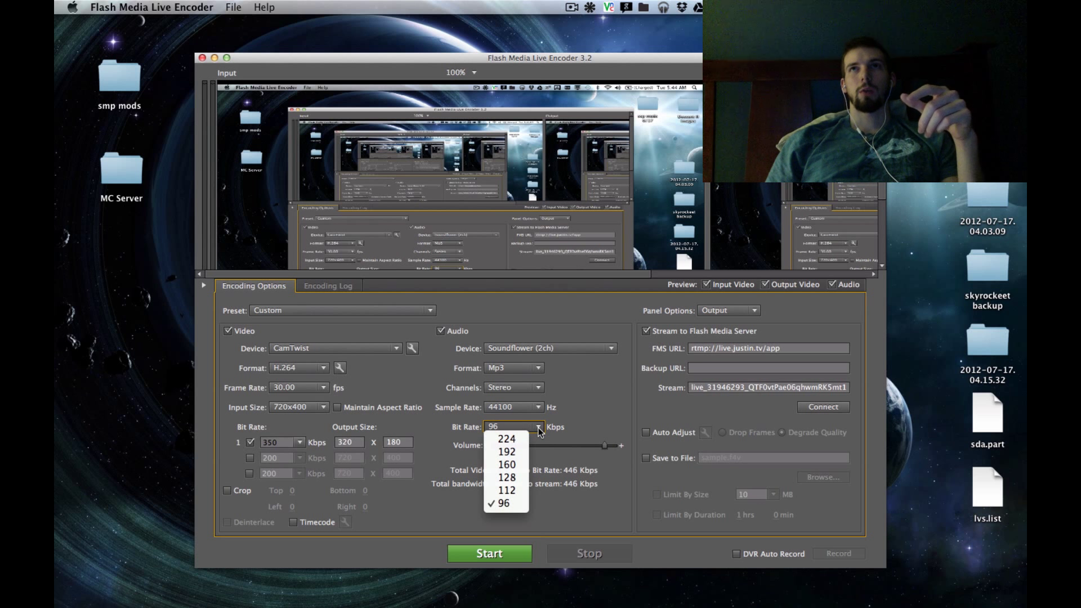
{"action": "left_click", "coordinate": [583, 415]}
- Switch to Chrome, run a connection test on speedtest.net in a new tab, check the upload speed, and return to the encoder
{"action": "key", "text": "ctrl+Right"}
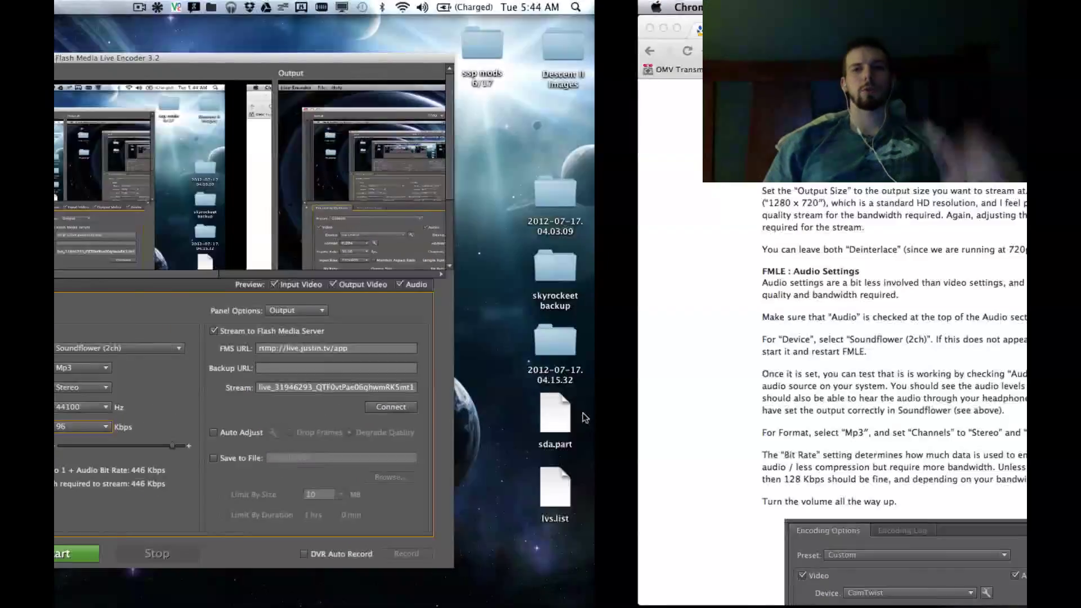
{"action": "key", "text": "ctrl+t"}
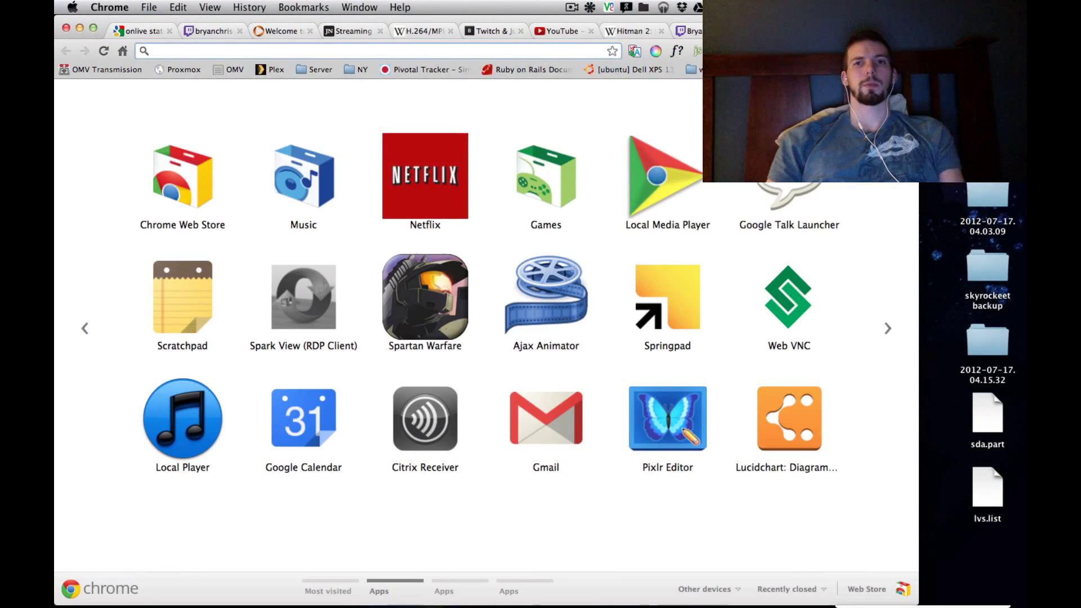
{"action": "type", "text": "speedtest.net"}
{"action": "key", "text": "Return"}
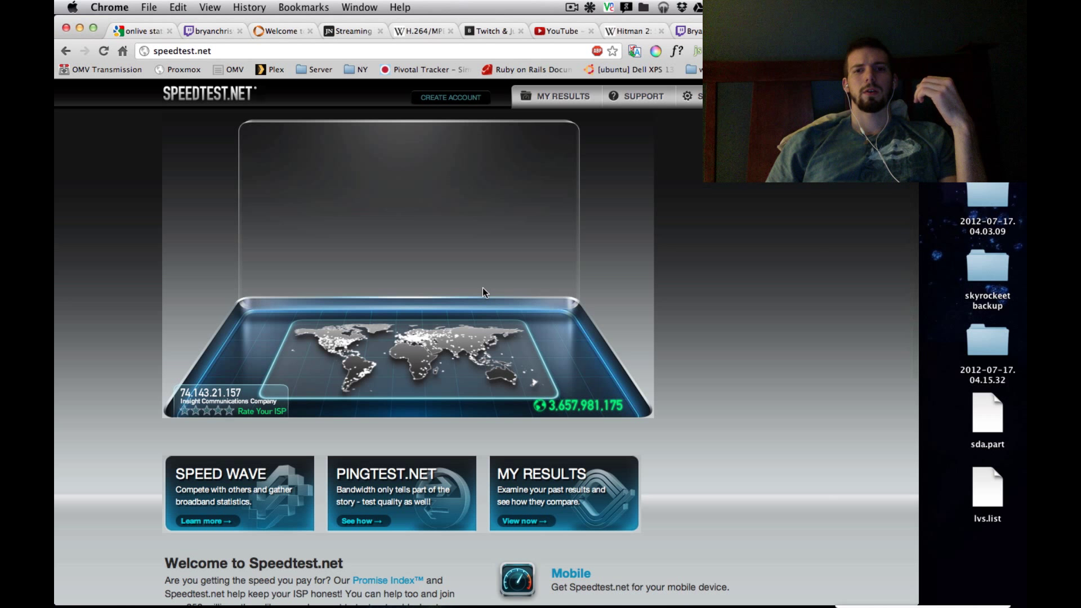
{"action": "left_click", "coordinate": [424, 164]}
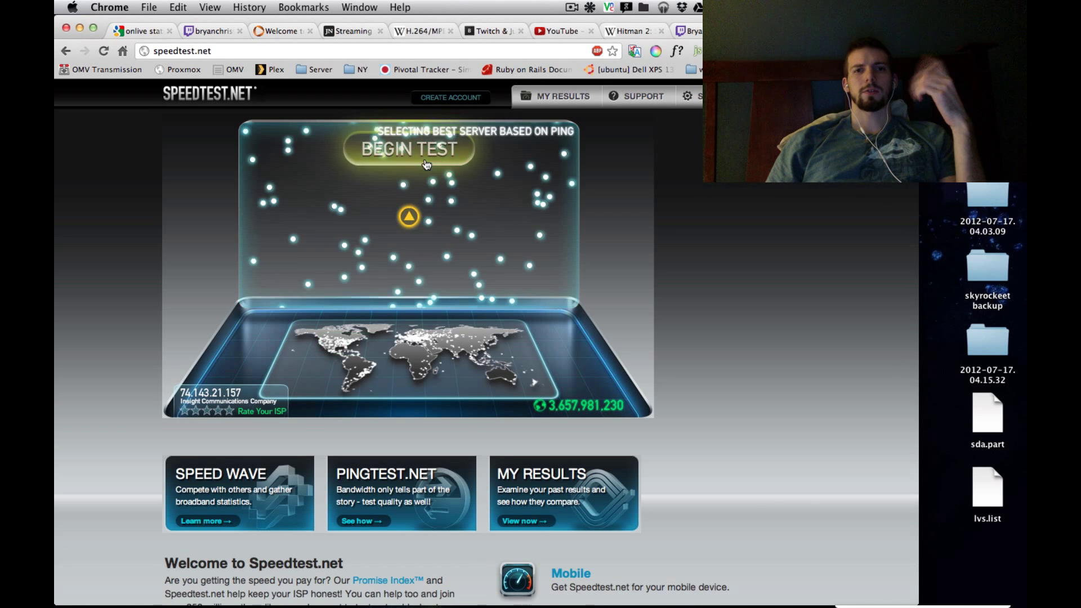
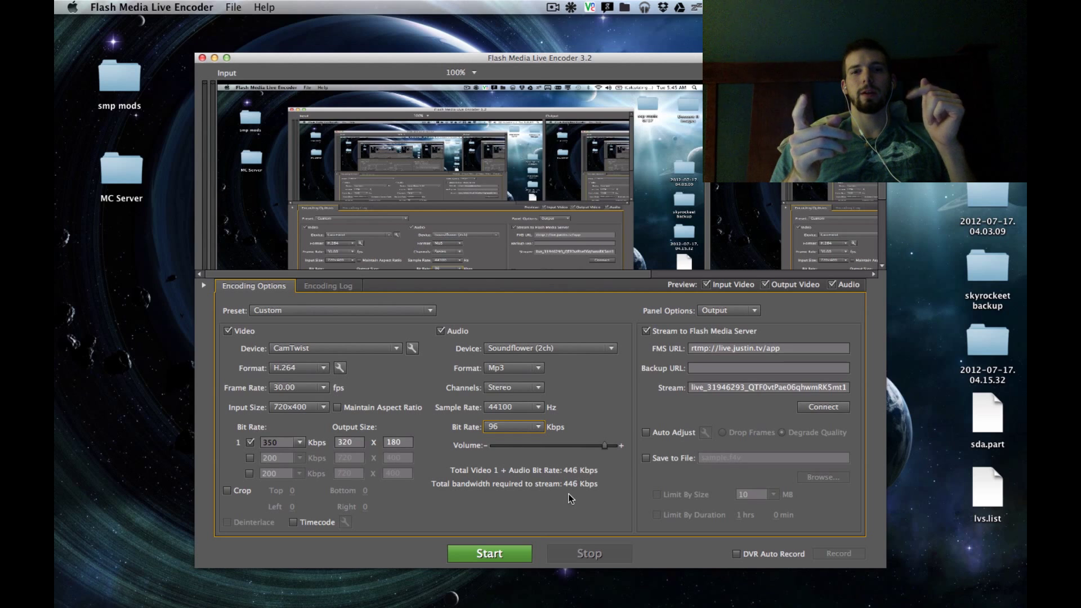
{"action": "key", "text": "ctrl+Right"}
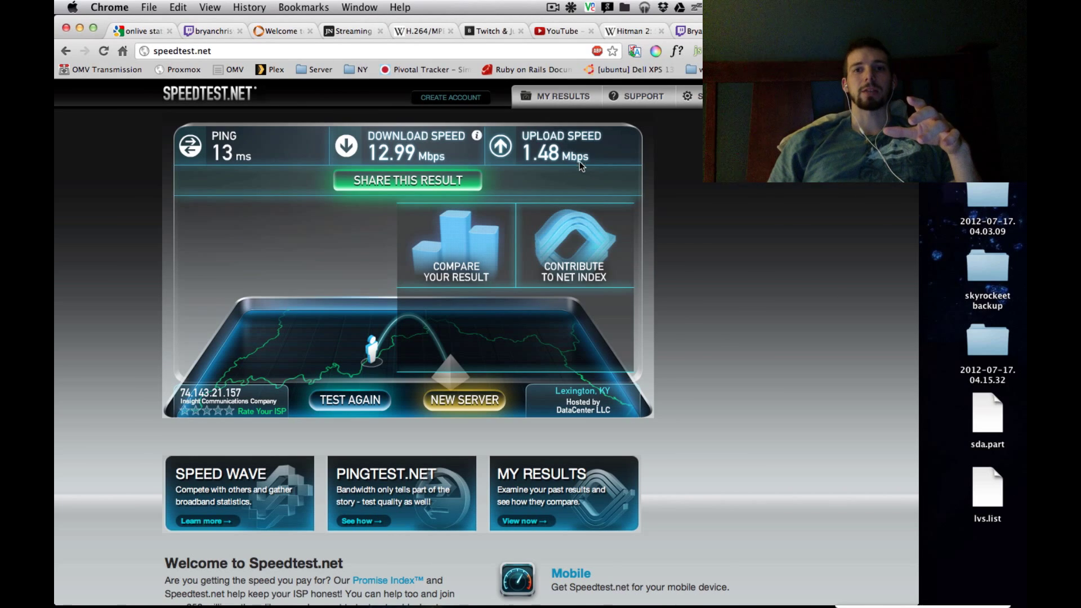
{"action": "key", "text": "ctrl+Left"}
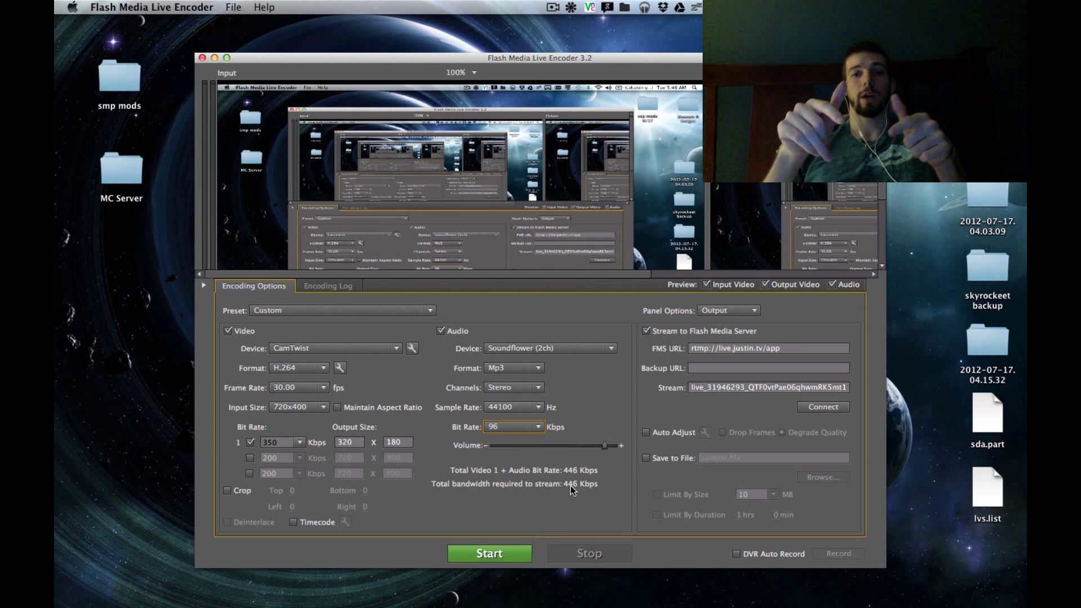
- Set the encoder's audio bit rate to 224 Kbps, comparing the total bandwidth required with that at 96 Kbps
{"action": "left_click", "coordinate": [528, 425]}
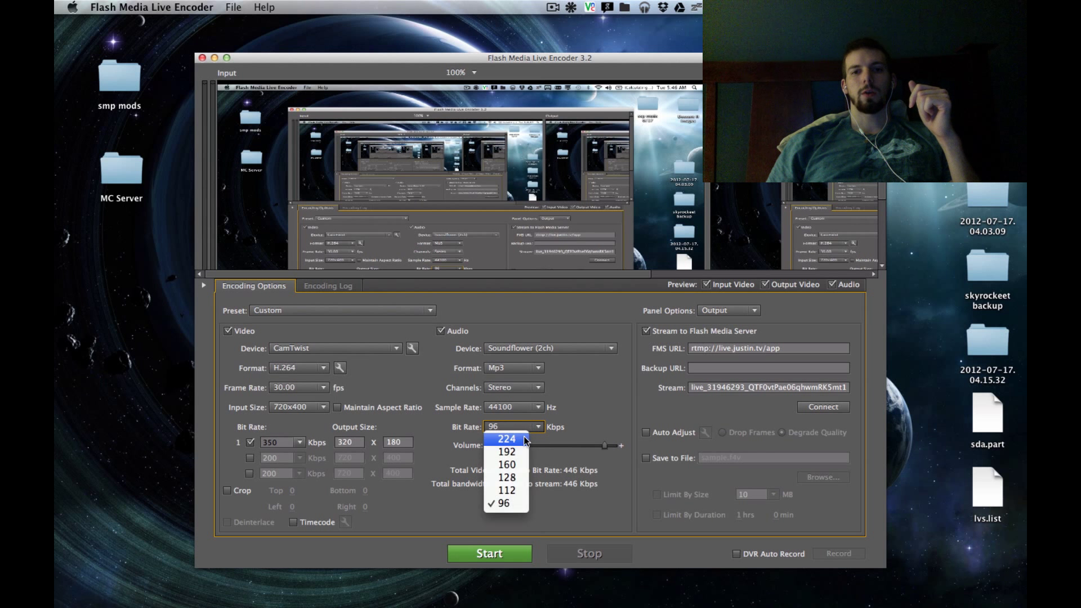
{"action": "left_click", "coordinate": [522, 437]}
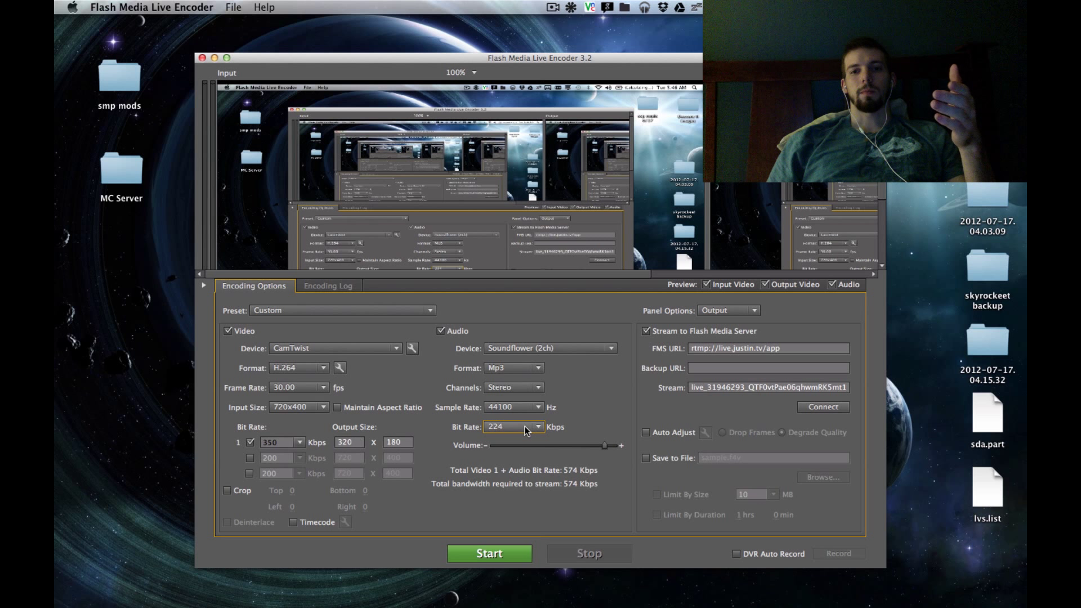
{"action": "left_click", "coordinate": [525, 427]}
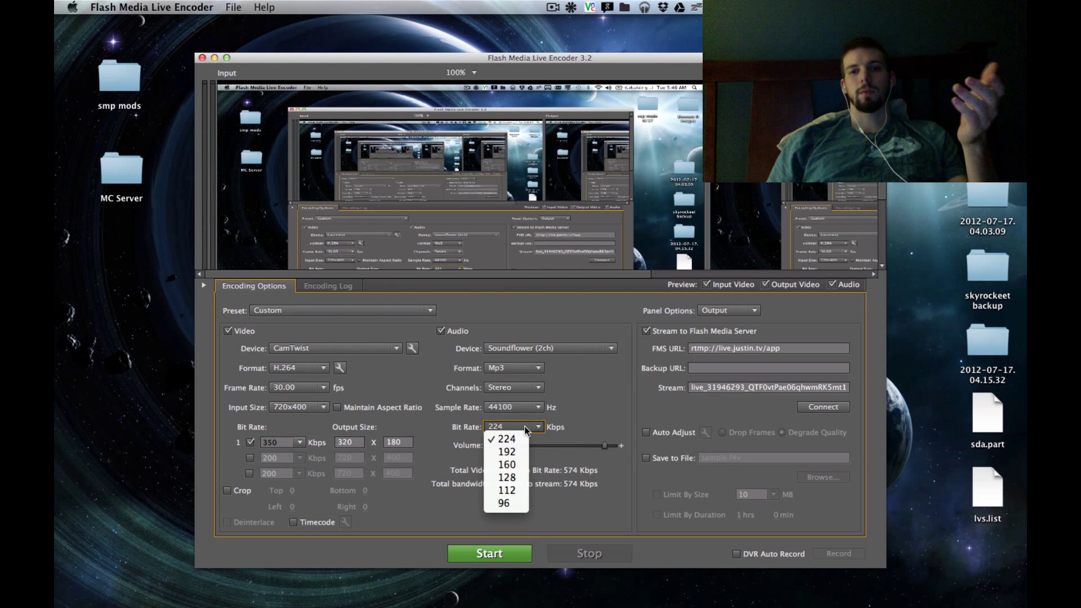
{"action": "left_click", "coordinate": [512, 499]}
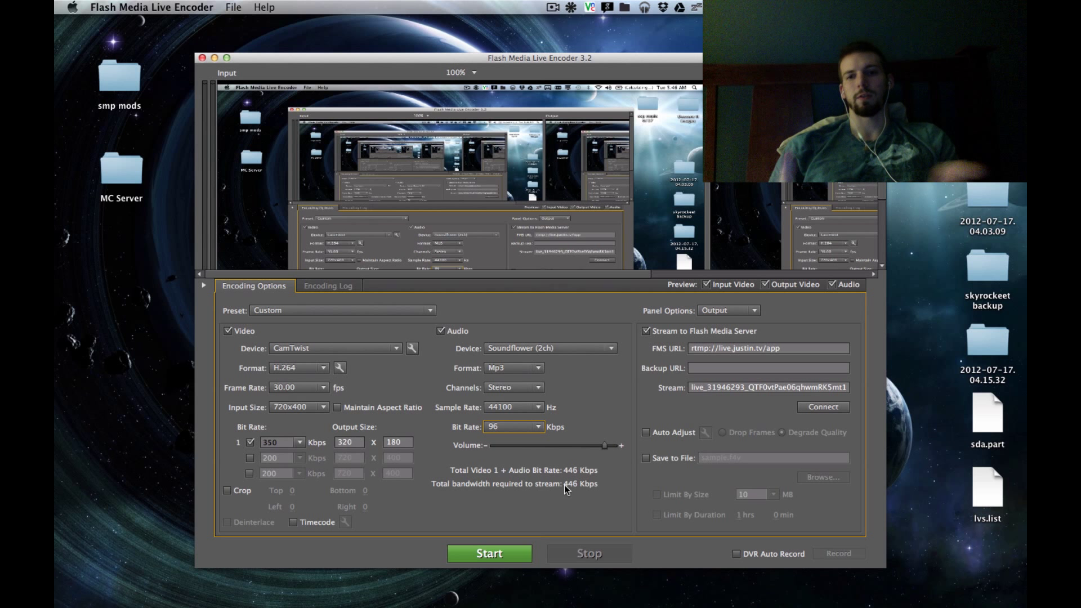
{"action": "left_click", "coordinate": [529, 430]}
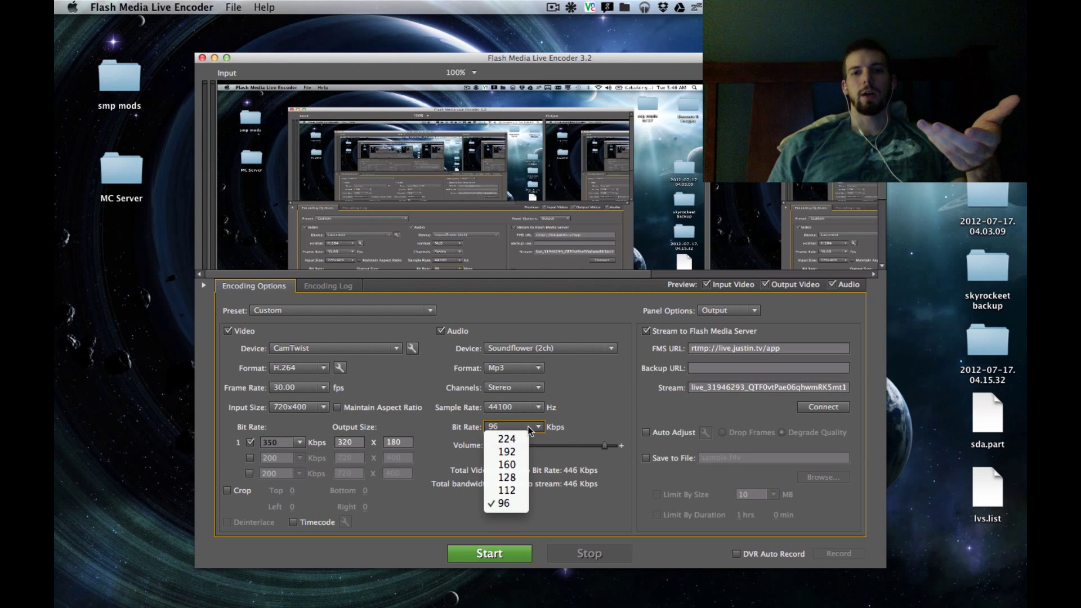
{"action": "left_click", "coordinate": [518, 440]}
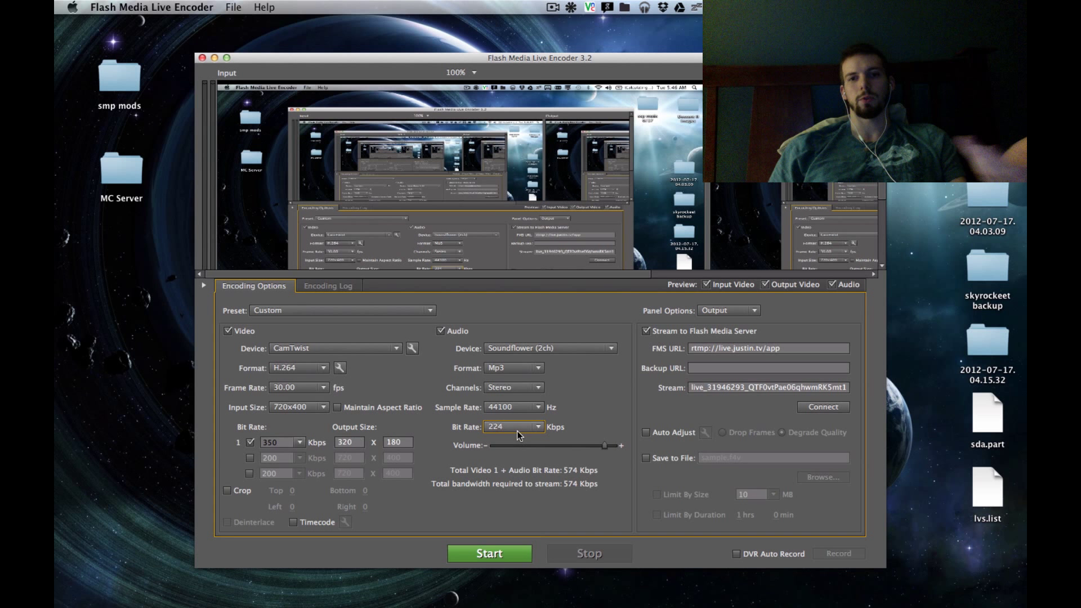
{"action": "left_click", "coordinate": [517, 431]}
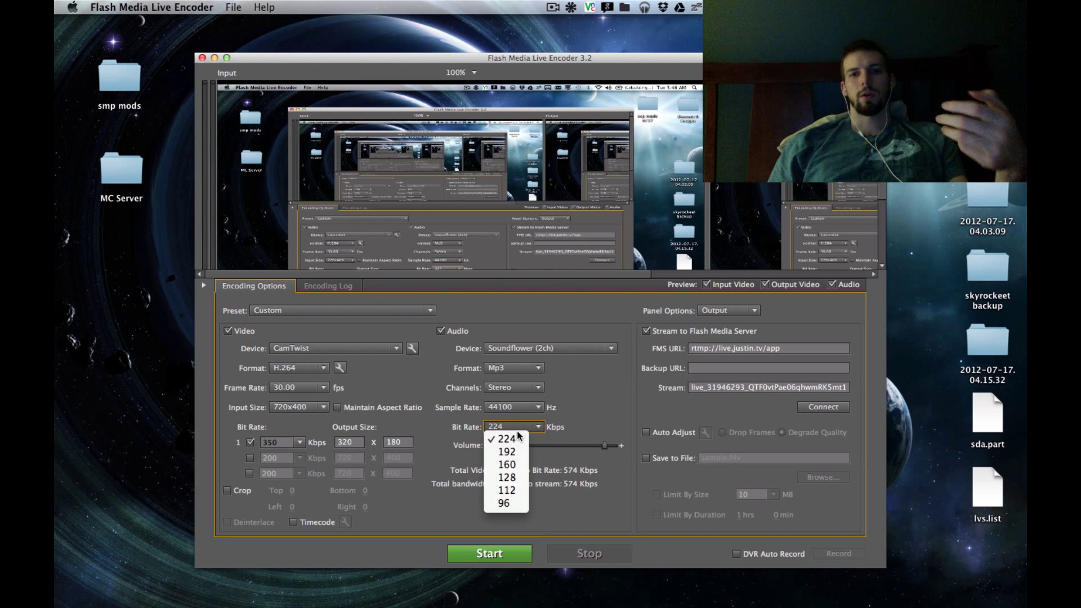
{"action": "left_click", "coordinate": [580, 428]}
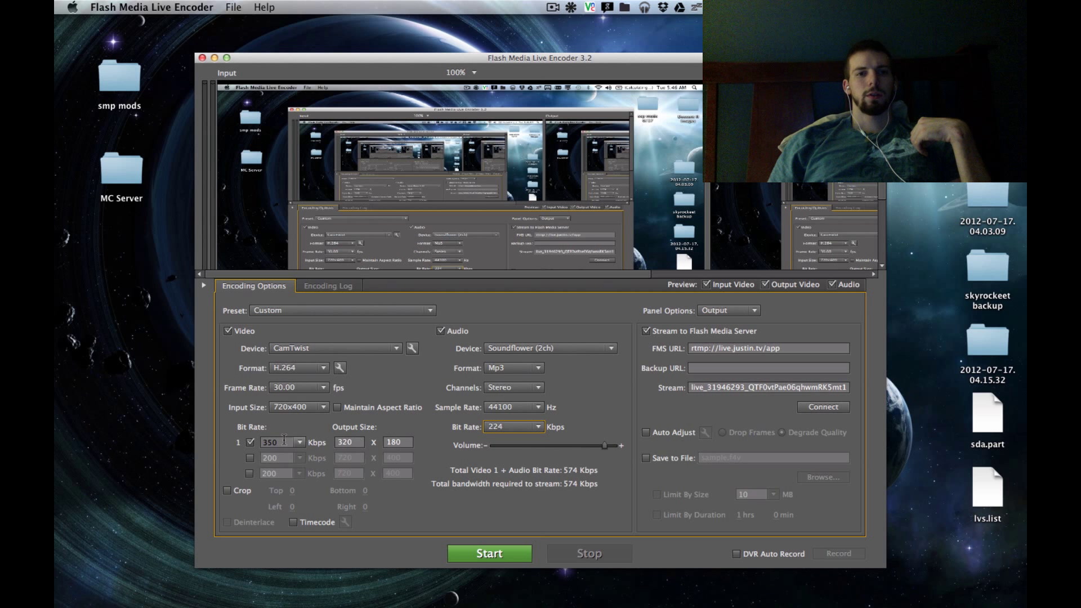
- Keep the video format at H.264 and set the video frame rate to 60.00 fps
{"action": "left_click", "coordinate": [308, 371]}
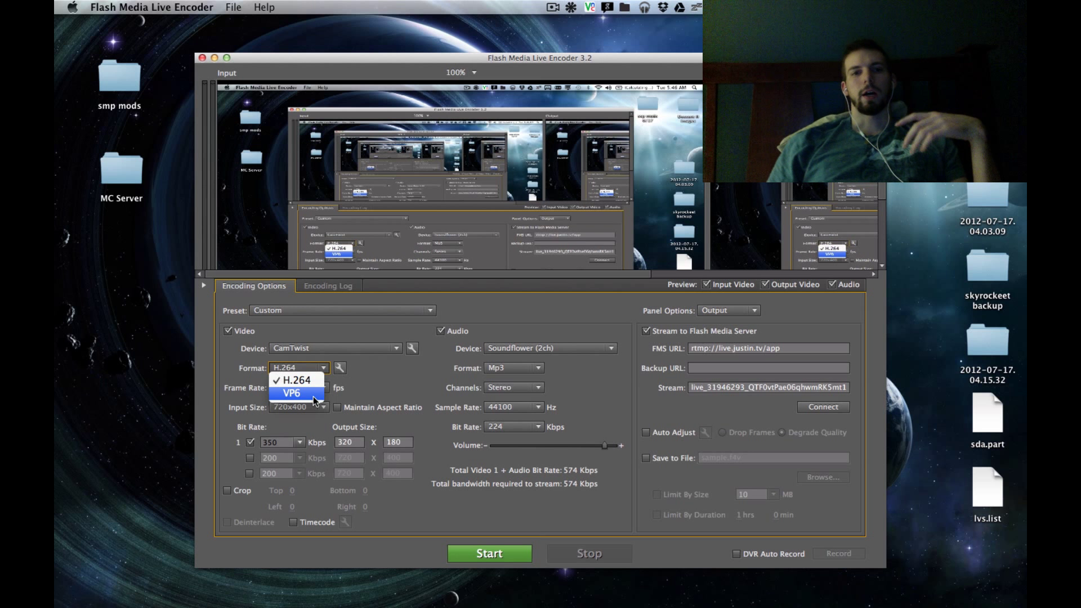
{"action": "left_click", "coordinate": [374, 376]}
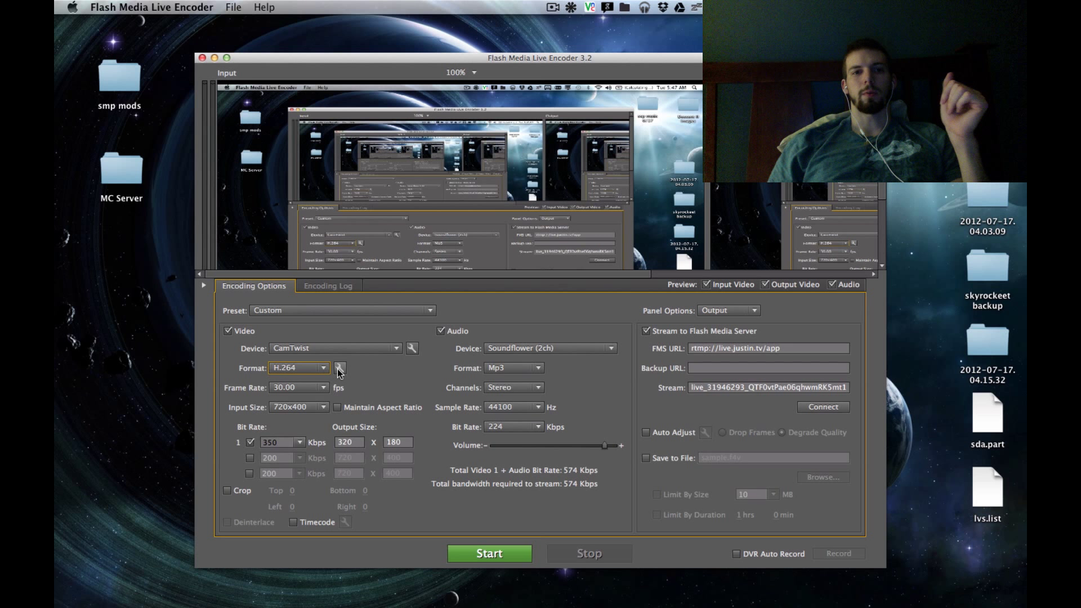
{"action": "left_click", "coordinate": [306, 387]}
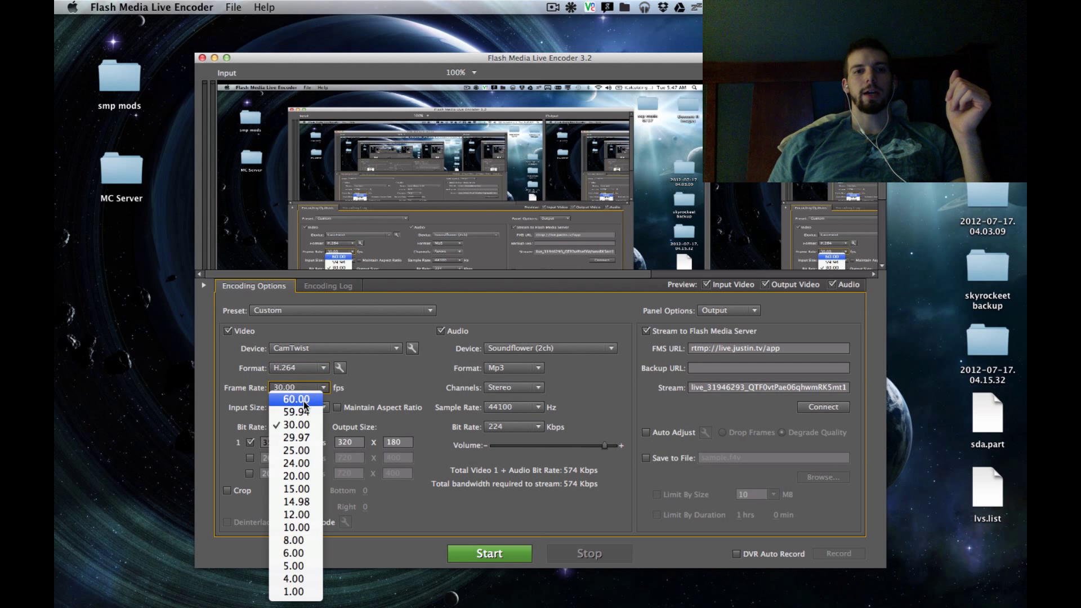
{"action": "left_click", "coordinate": [304, 400]}
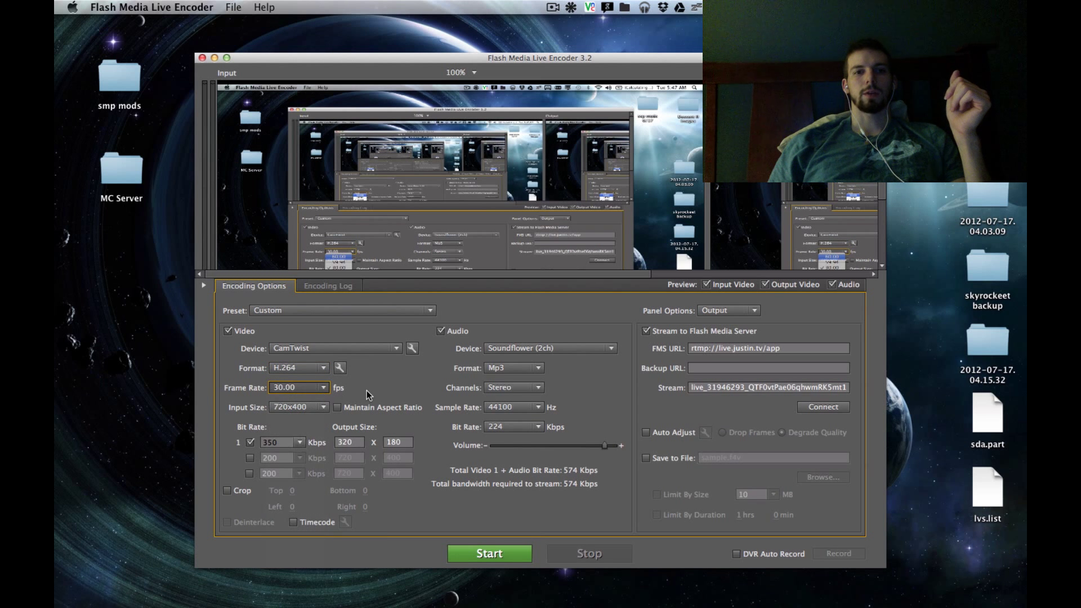
- Switch to CamTwist and open its preferences
{"action": "key", "text": "ctrl+Up"}
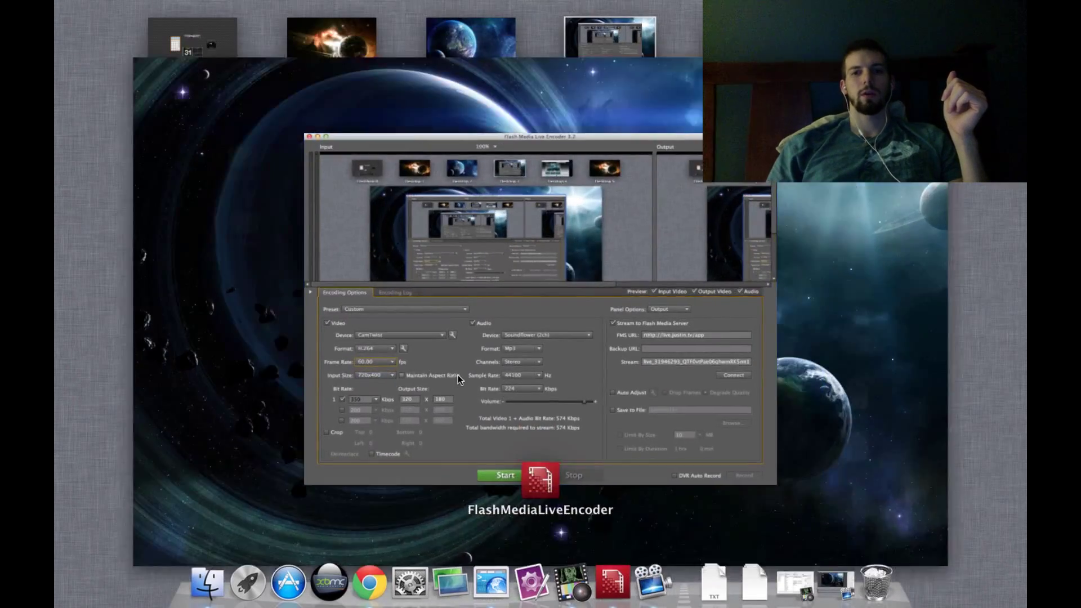
{"action": "left_click", "coordinate": [457, 375]}
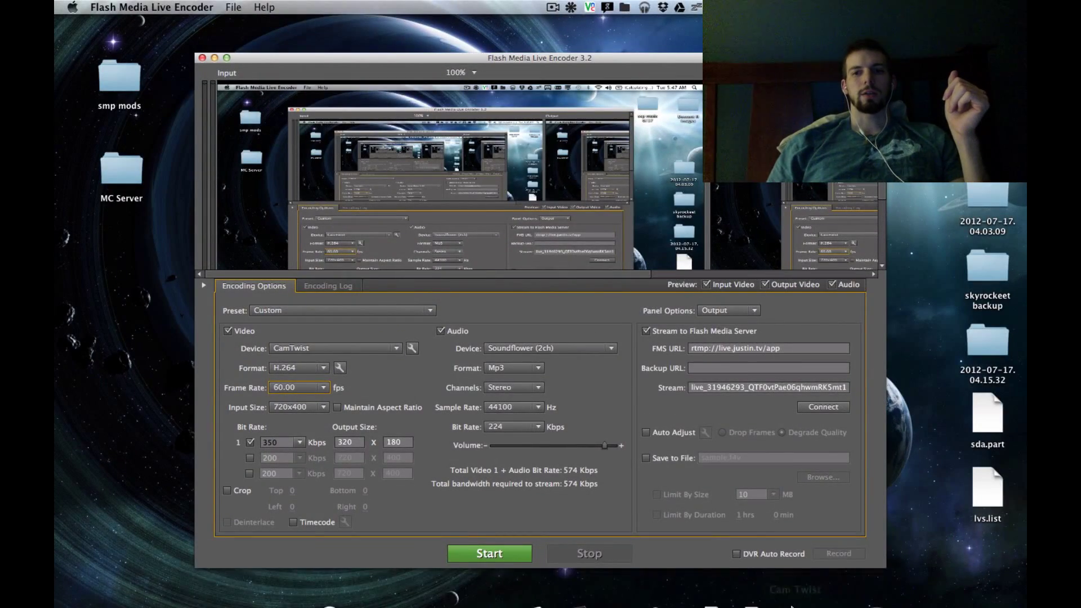
{"action": "left_click", "coordinate": [808, 595]}
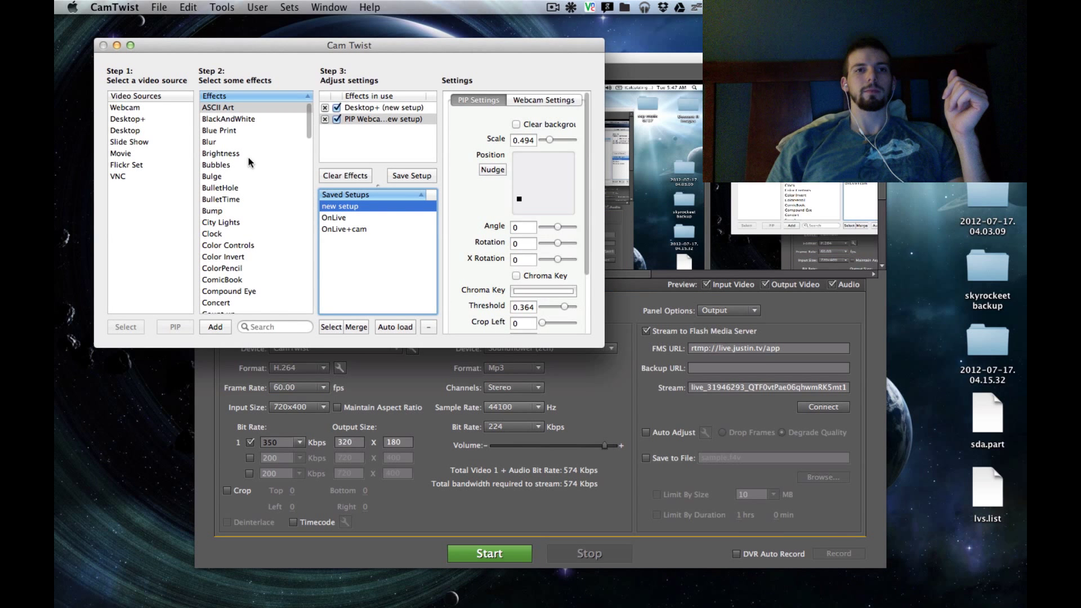
{"action": "left_click", "coordinate": [114, 7]}
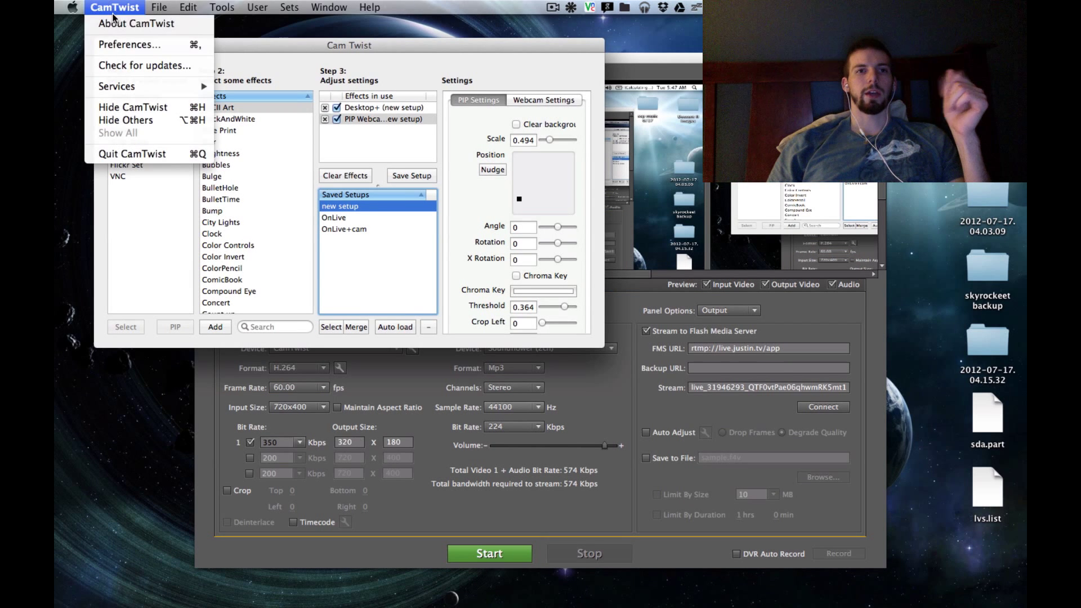
- Set the frame rate in CamTwist's general preferences to 60 FPS and minimize the Cam Twist window
{"action": "left_click", "coordinate": [124, 44]}
{"action": "left_click", "coordinate": [207, 143]}
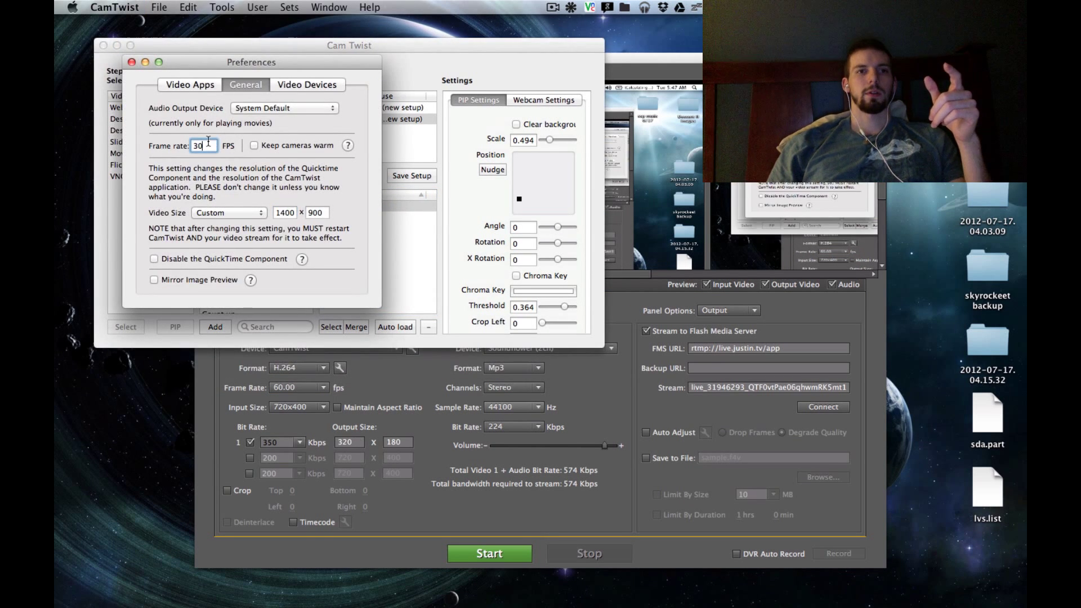
{"action": "key", "text": "BackSpace"}
{"action": "key", "text": "BackSpace"}
{"action": "type", "text": "60"}
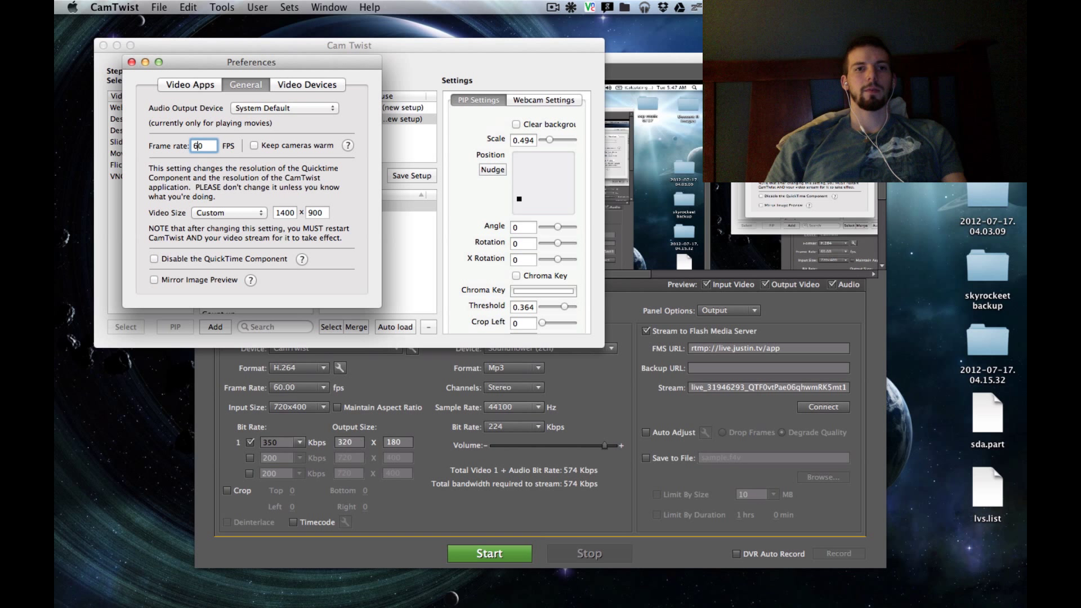
{"action": "left_click", "coordinate": [130, 62]}
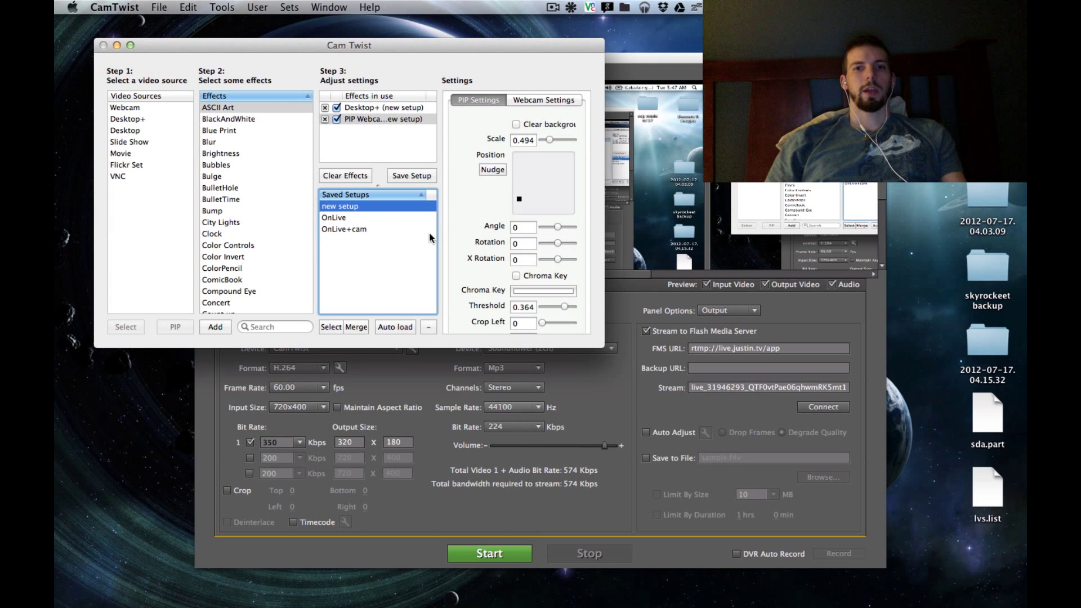
{"action": "left_click", "coordinate": [117, 46]}
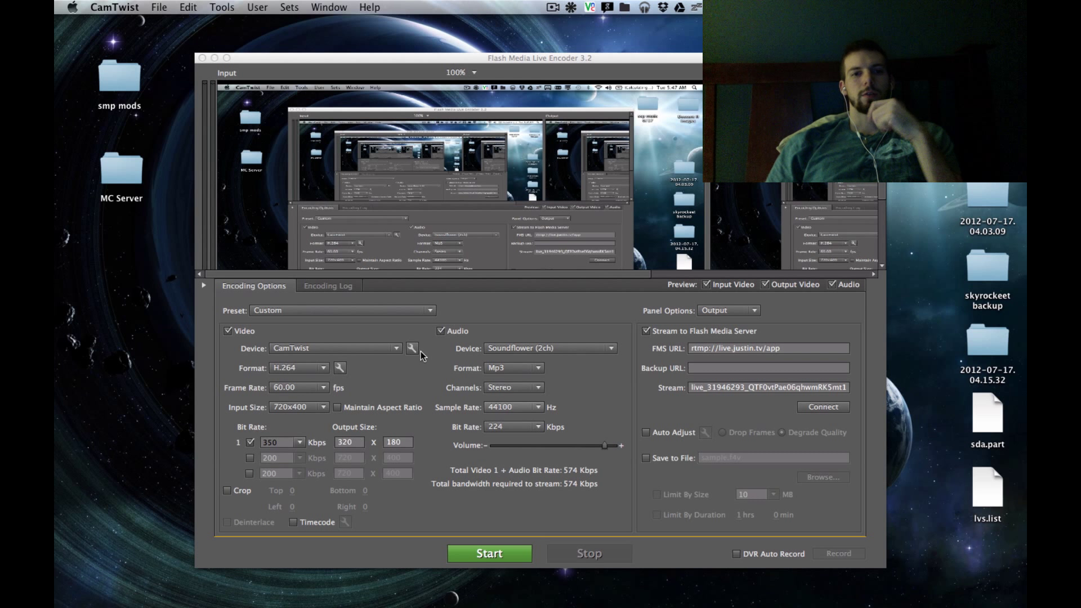
- Switch to Flash Media Live Encoder and examine the video frame rate, the available input sizes and the output size fields
{"action": "left_click", "coordinate": [411, 383]}
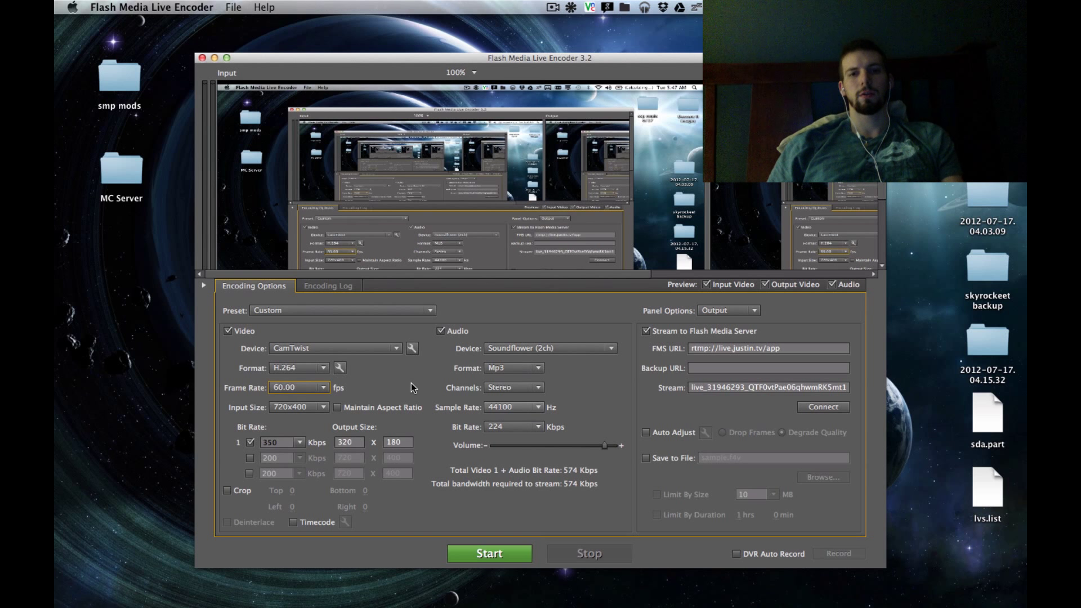
{"action": "key", "text": "super+s"}
{"action": "key", "text": "Escape"}
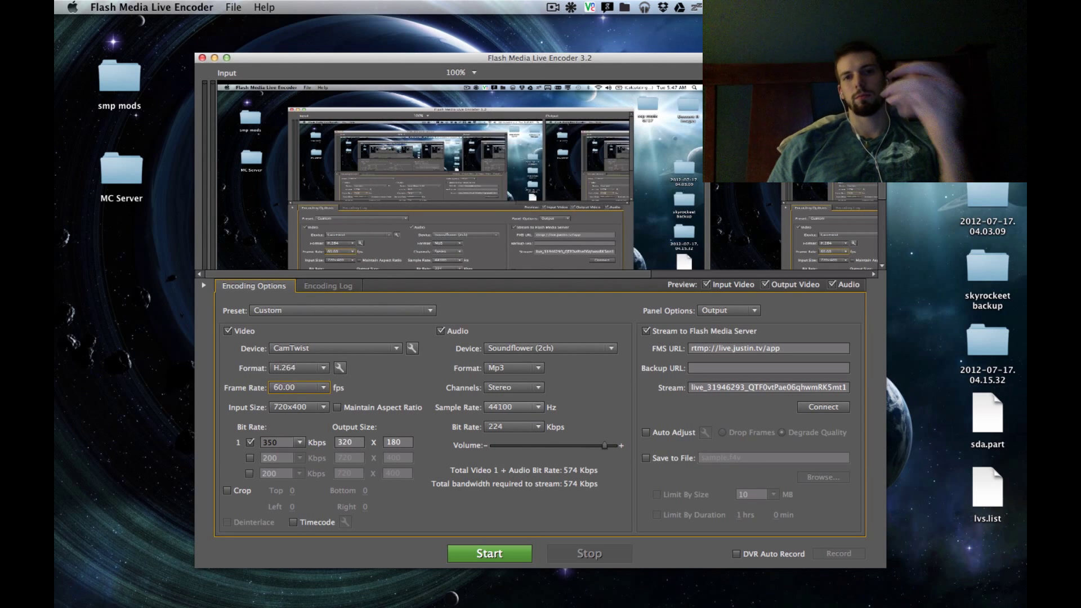
{"action": "left_click", "coordinate": [310, 408]}
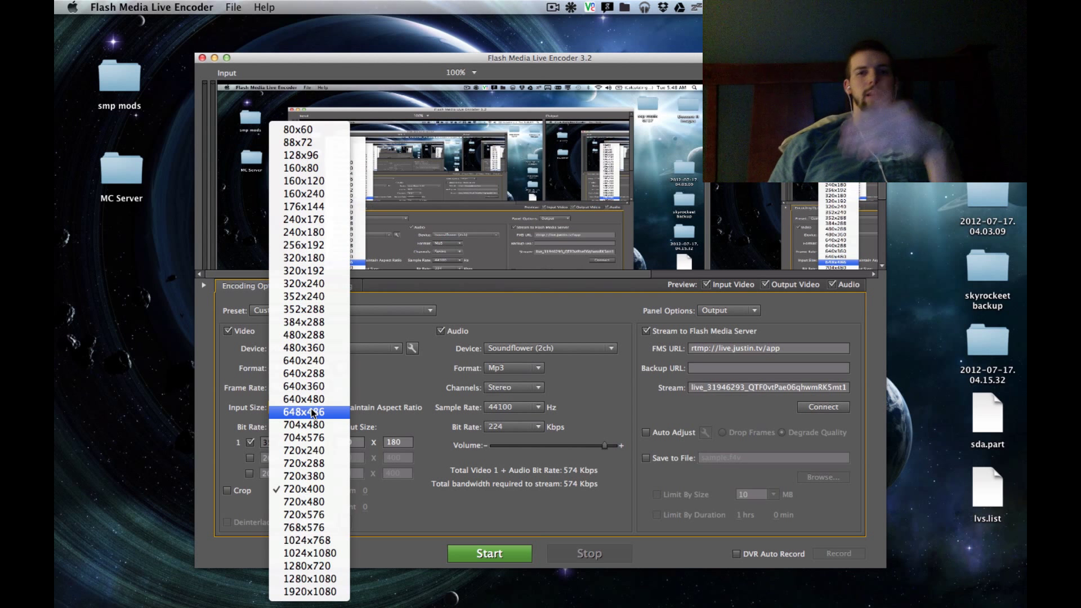
{"action": "left_click", "coordinate": [376, 411]}
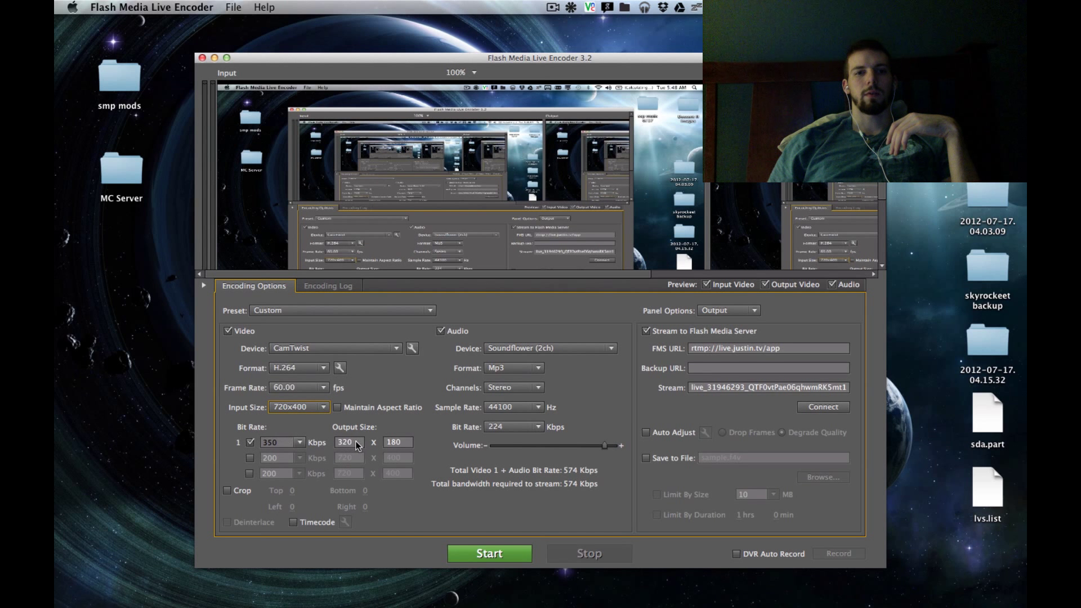
{"action": "left_click", "coordinate": [350, 441]}
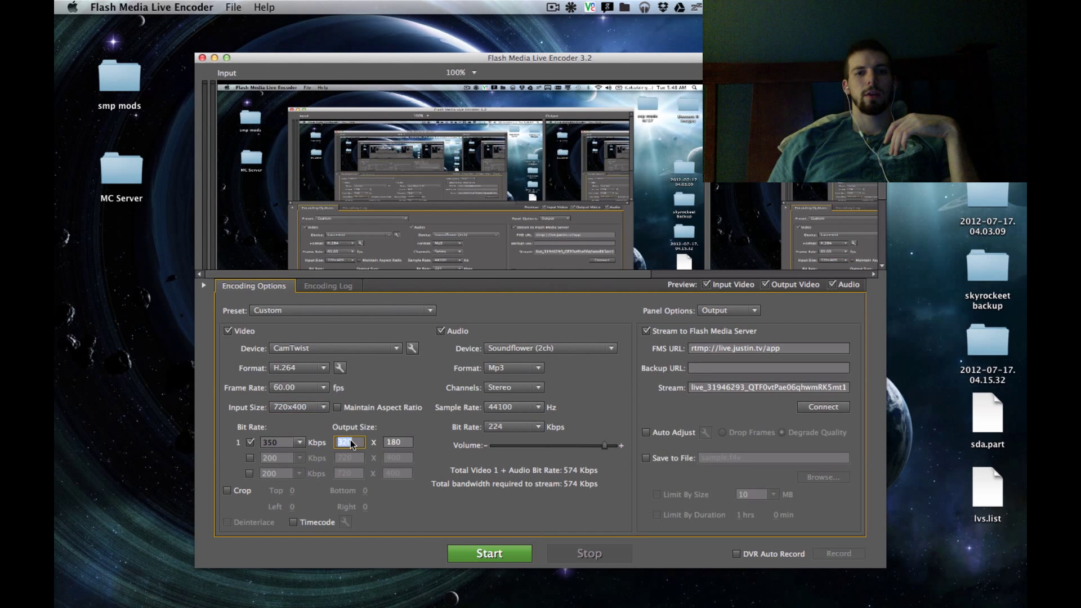
{"action": "double_click", "coordinate": [403, 444]}
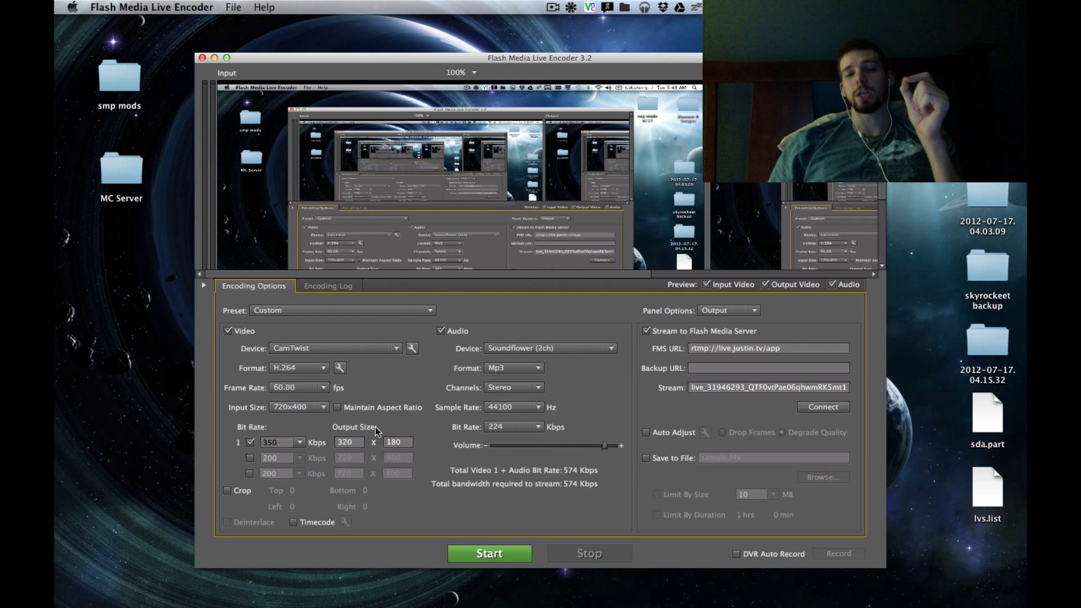
- Set the video input size to 1920x1080
{"action": "left_click", "coordinate": [305, 411]}
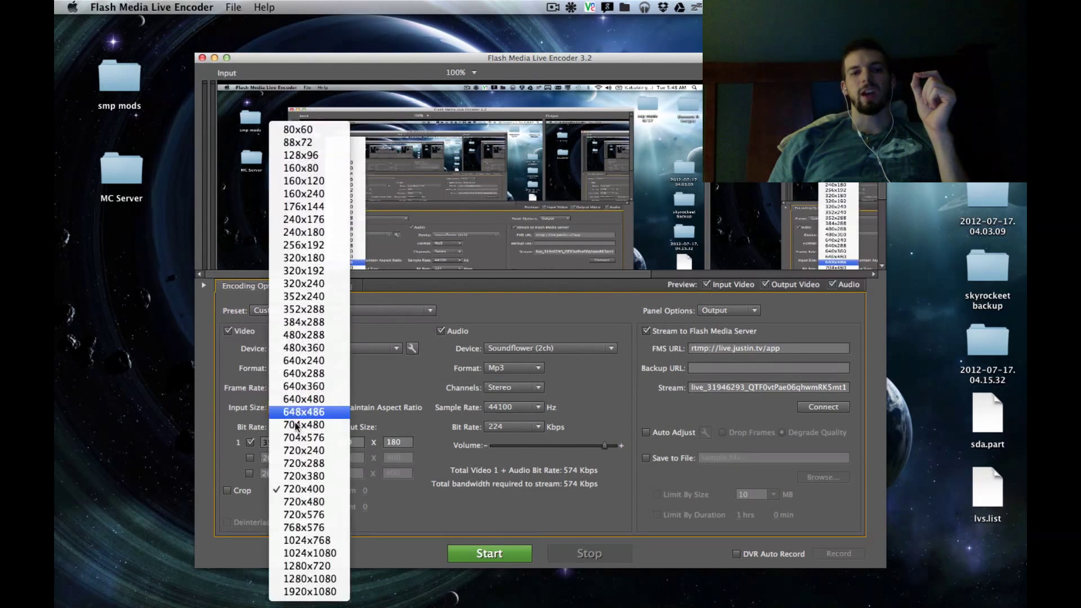
{"action": "left_click", "coordinate": [356, 518]}
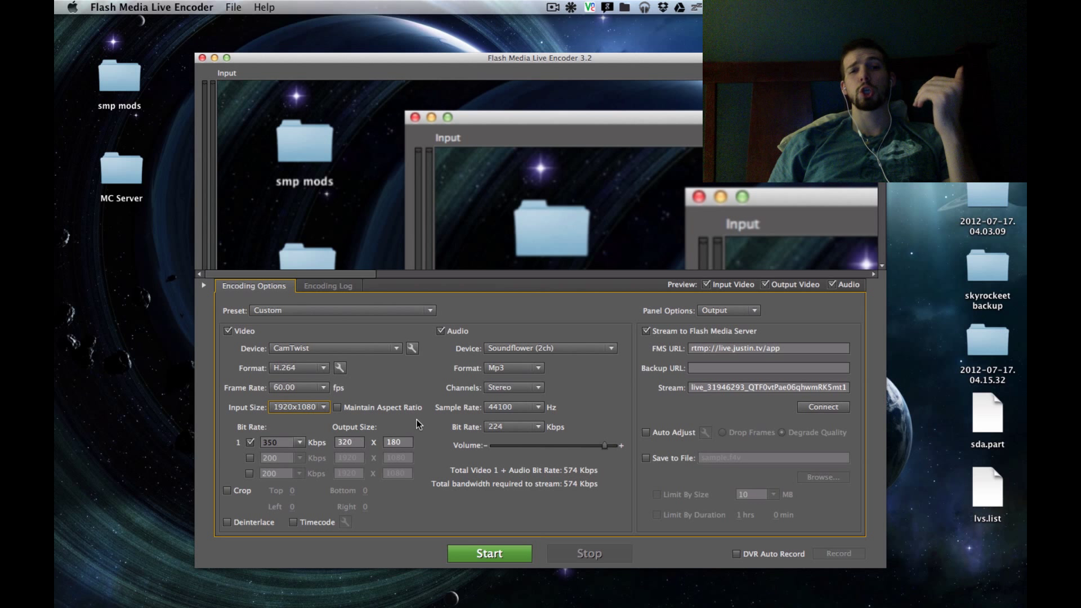
{"action": "left_click", "coordinate": [350, 441]}
{"action": "left_click", "coordinate": [398, 442]}
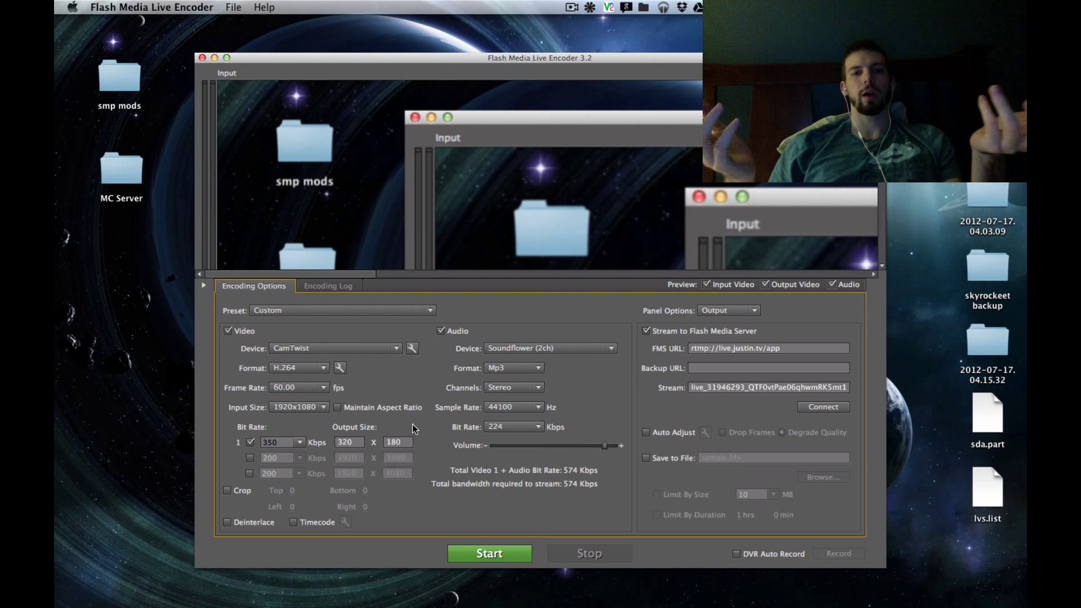
{"action": "double_click", "coordinate": [351, 444]}
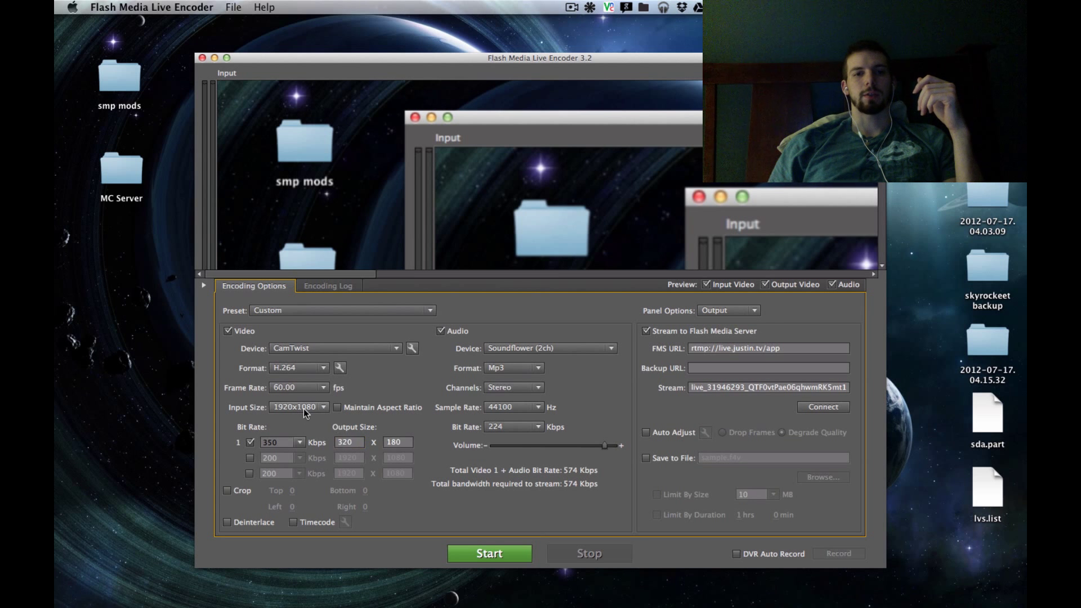
- Set the video input size to 1280x720 and the first stream's output size to 1280 x 720
{"action": "left_click", "coordinate": [303, 407]}
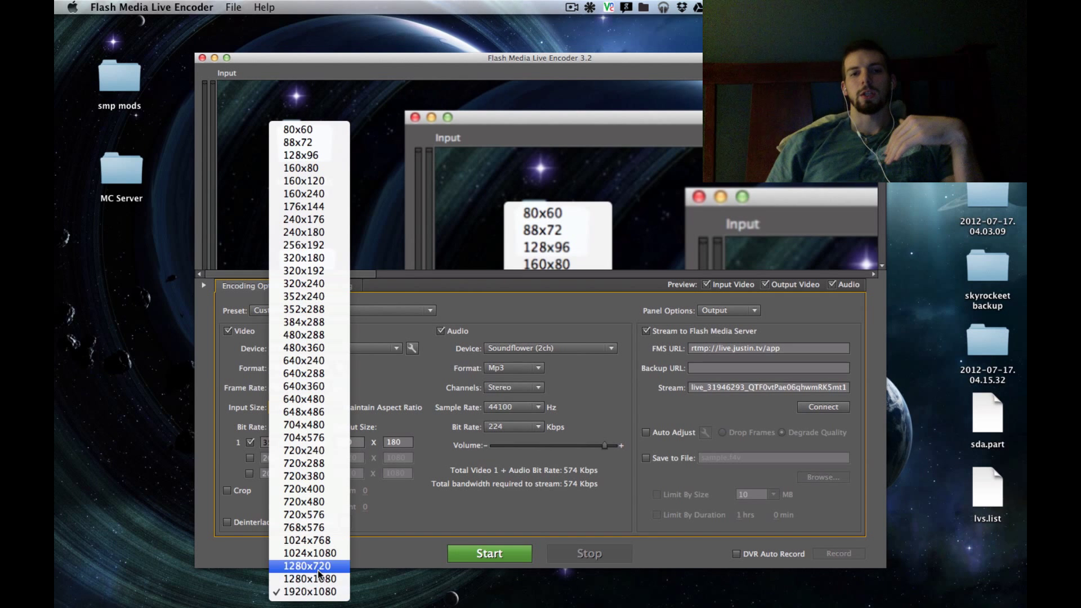
{"action": "left_click", "coordinate": [323, 592]}
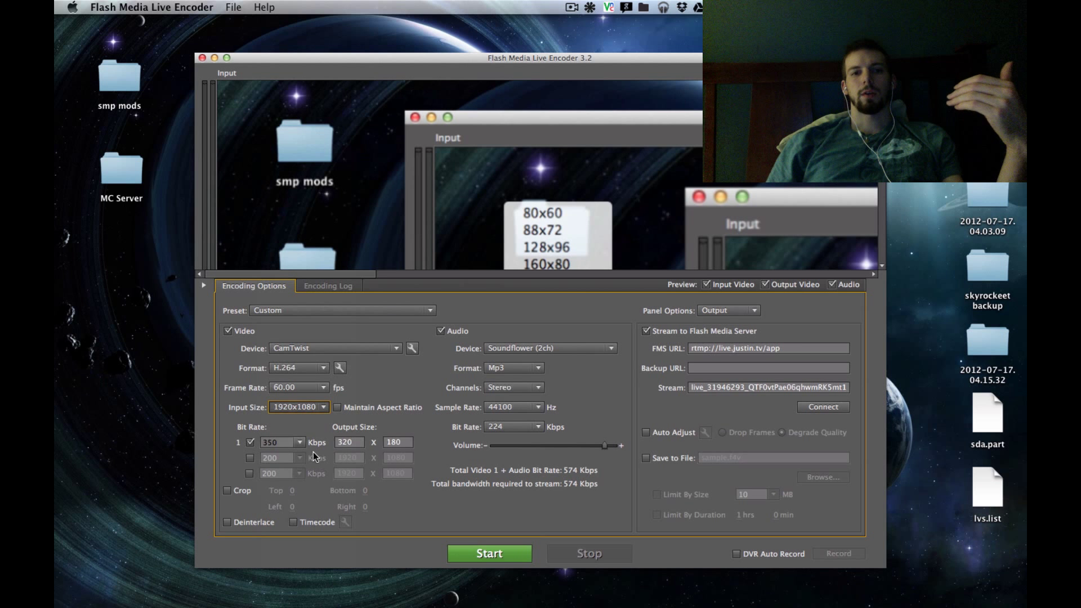
{"action": "key", "text": "Up"}
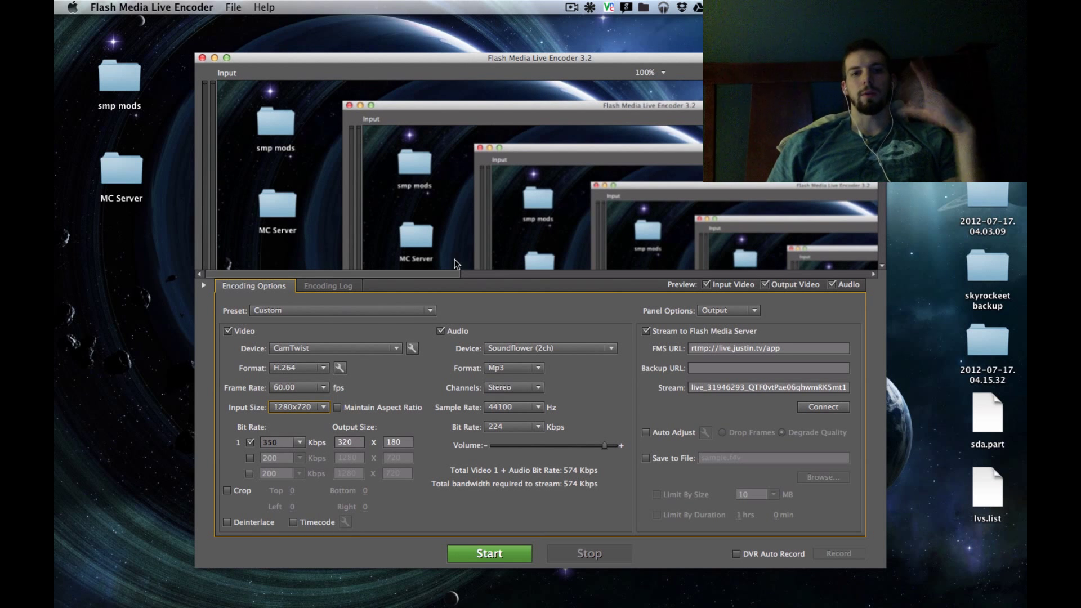
{"action": "double_click", "coordinate": [357, 443]}
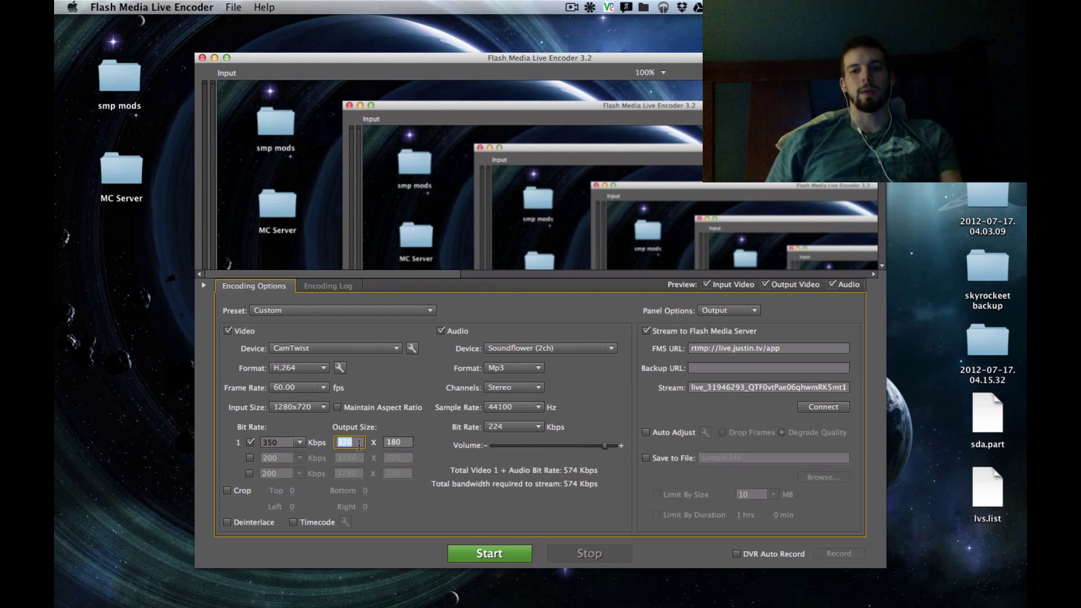
{"action": "type", "text": "1280"}
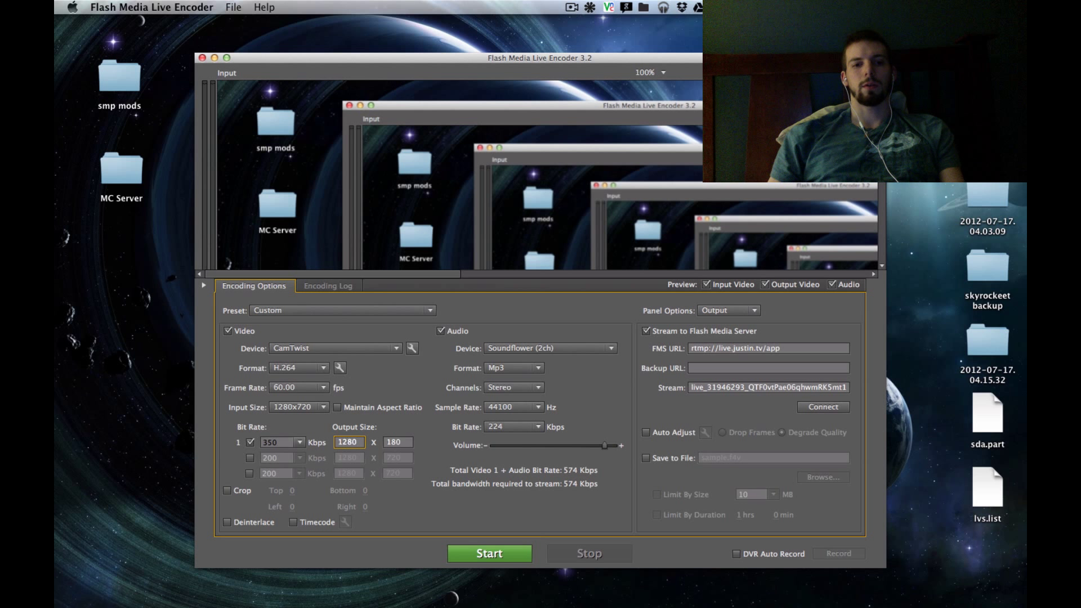
{"action": "key", "text": "Tab"}
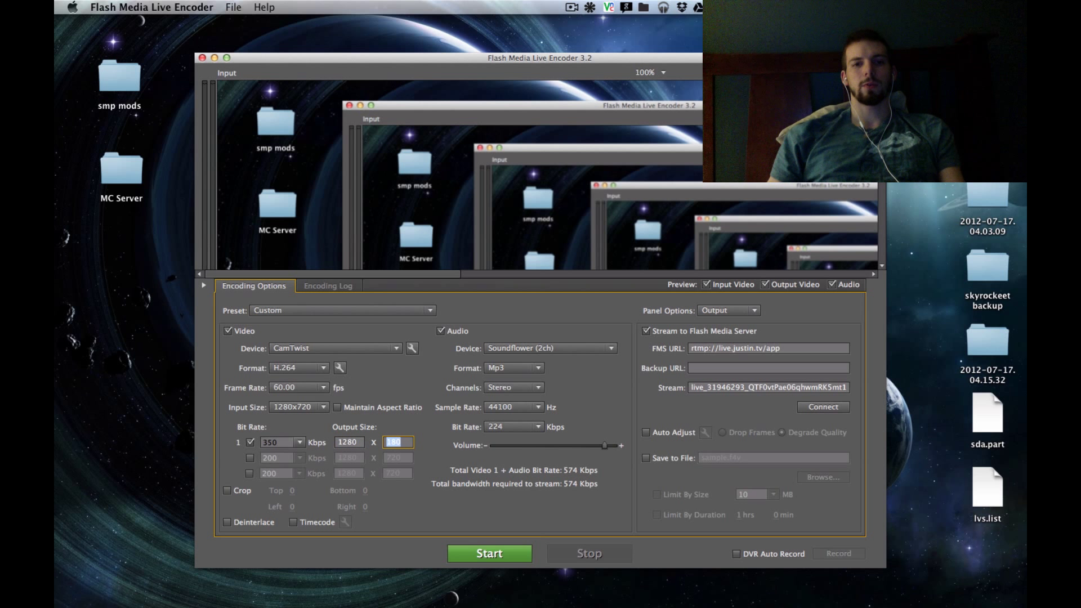
{"action": "type", "text": "720"}
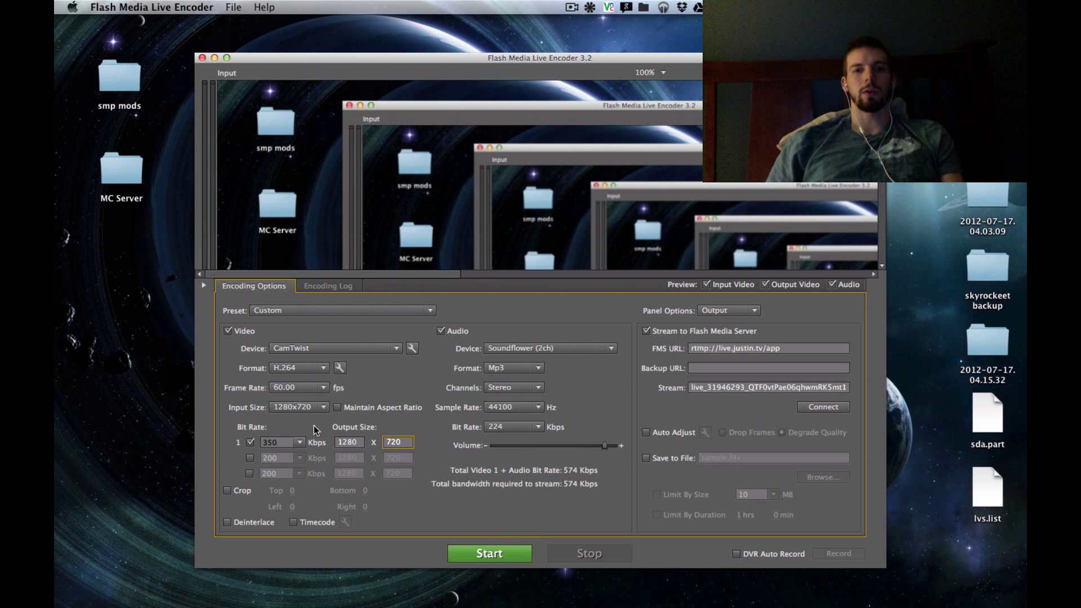
- Examine the available bit rates for the first video stream and the available input sizes
{"action": "left_click", "coordinate": [297, 440]}
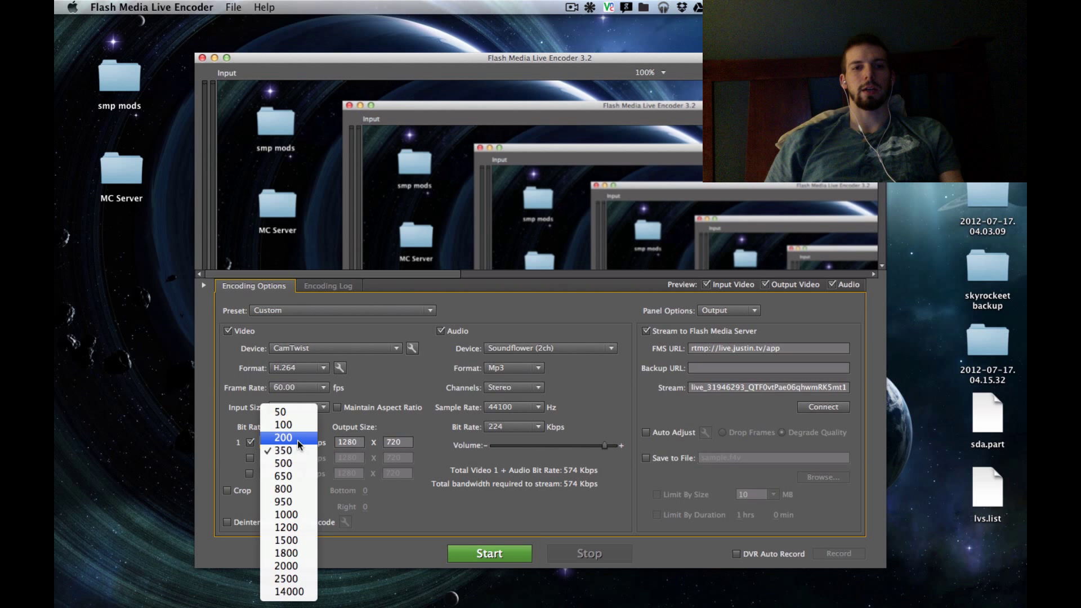
{"action": "left_click", "coordinate": [369, 430]}
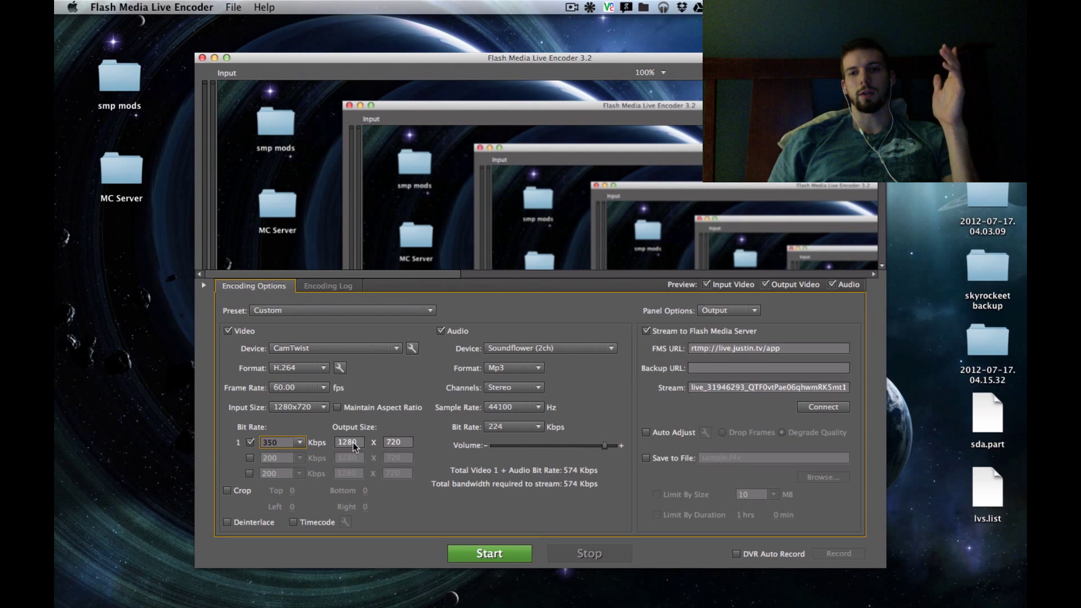
{"action": "left_click", "coordinate": [315, 406]}
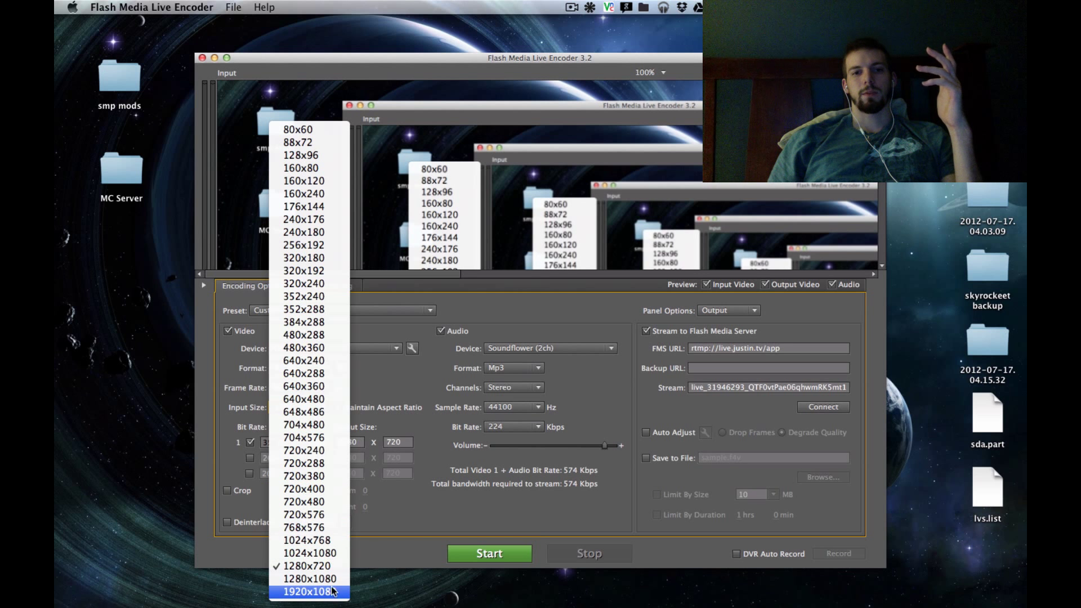
{"action": "left_click", "coordinate": [398, 525]}
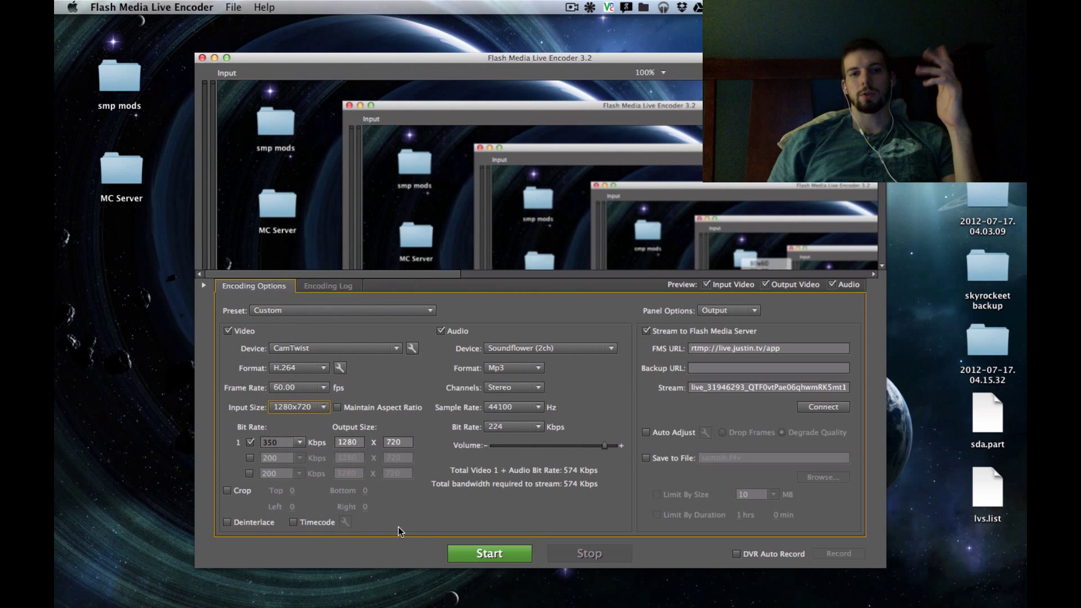
{"action": "left_click", "coordinate": [315, 408]}
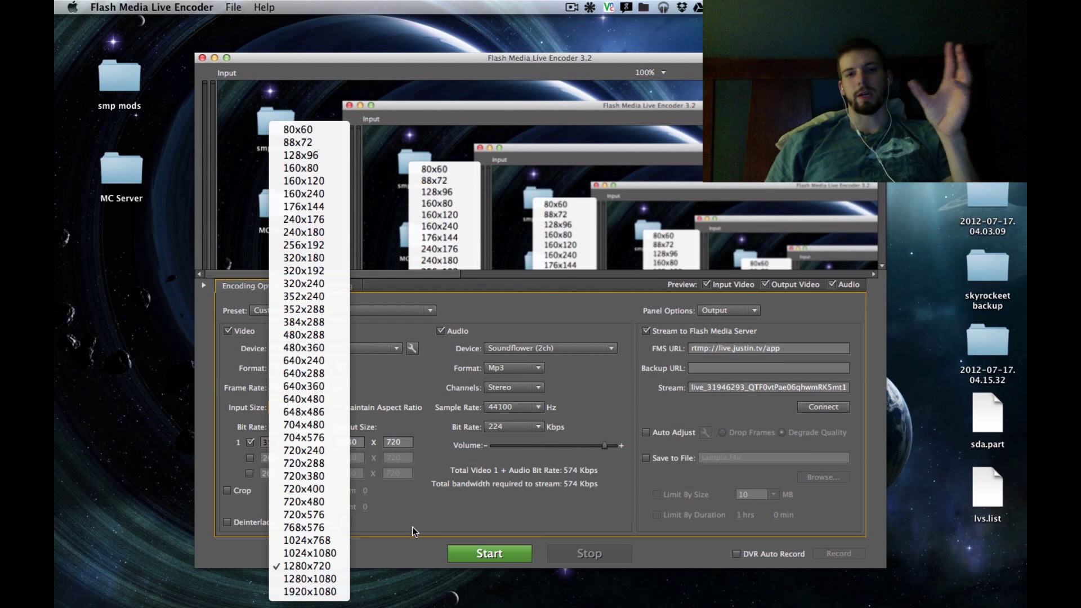
{"action": "left_click", "coordinate": [331, 566]}
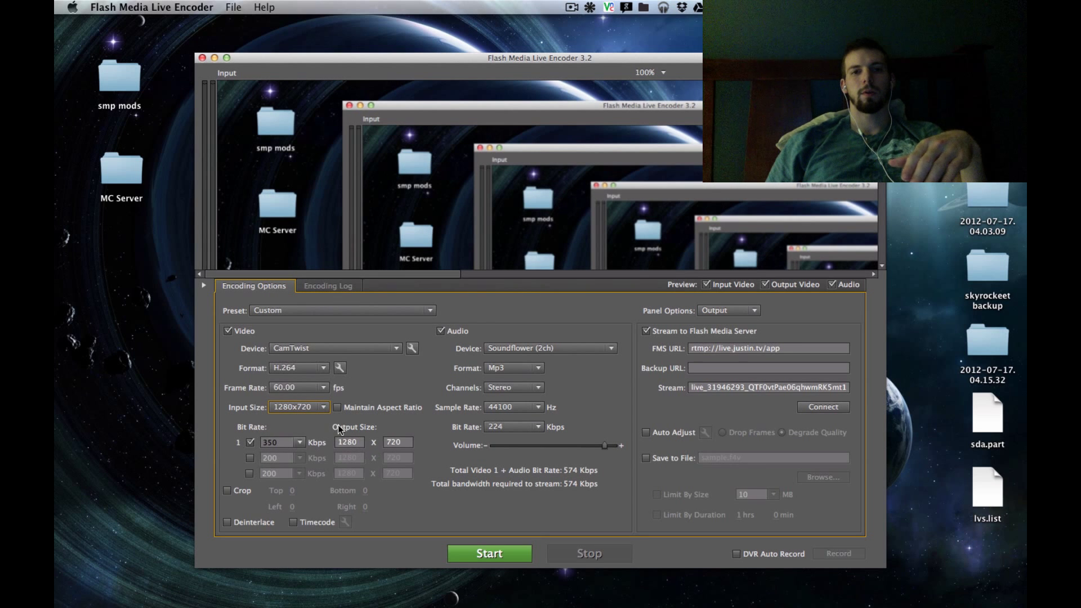
{"action": "left_click", "coordinate": [326, 411]}
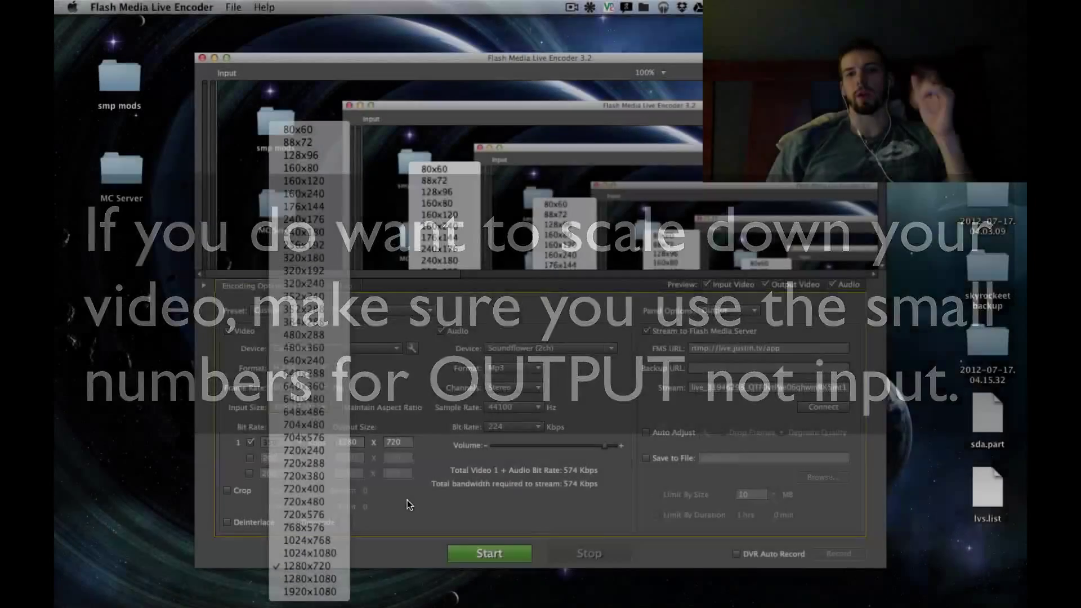
{"action": "left_click", "coordinate": [407, 500]}
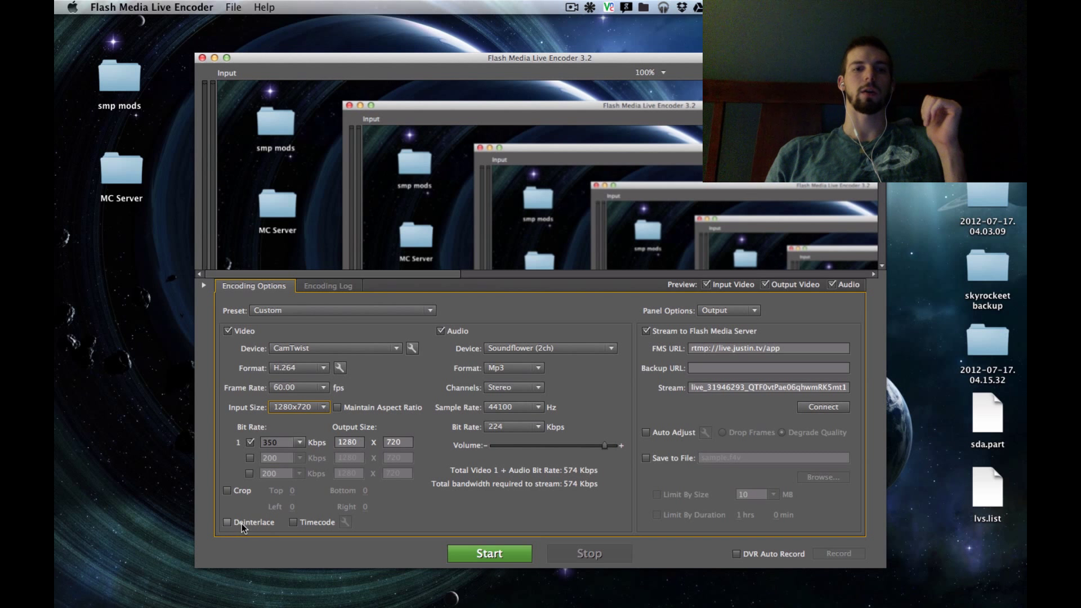
{"action": "left_click", "coordinate": [303, 522]}
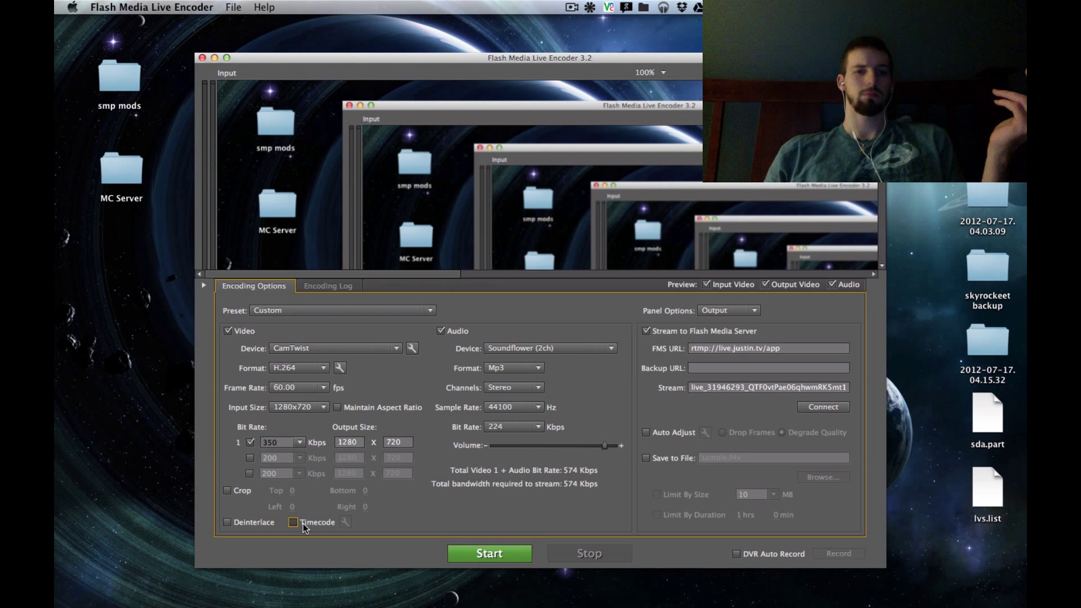
{"action": "left_click", "coordinate": [293, 523]}
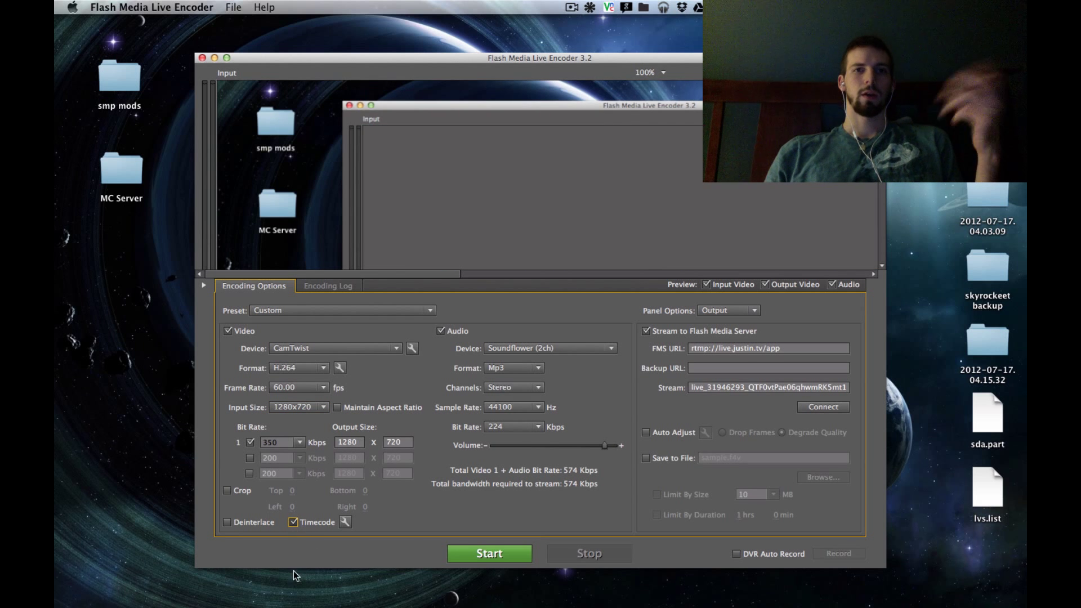
{"action": "key", "text": "space"}
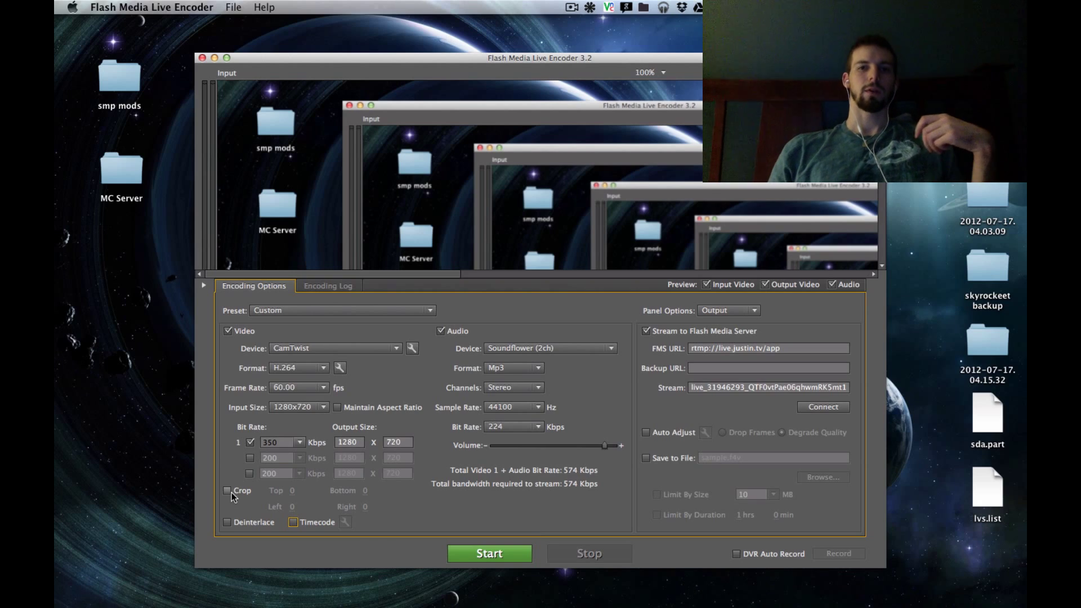
{"action": "key", "text": "ctrl+Up"}
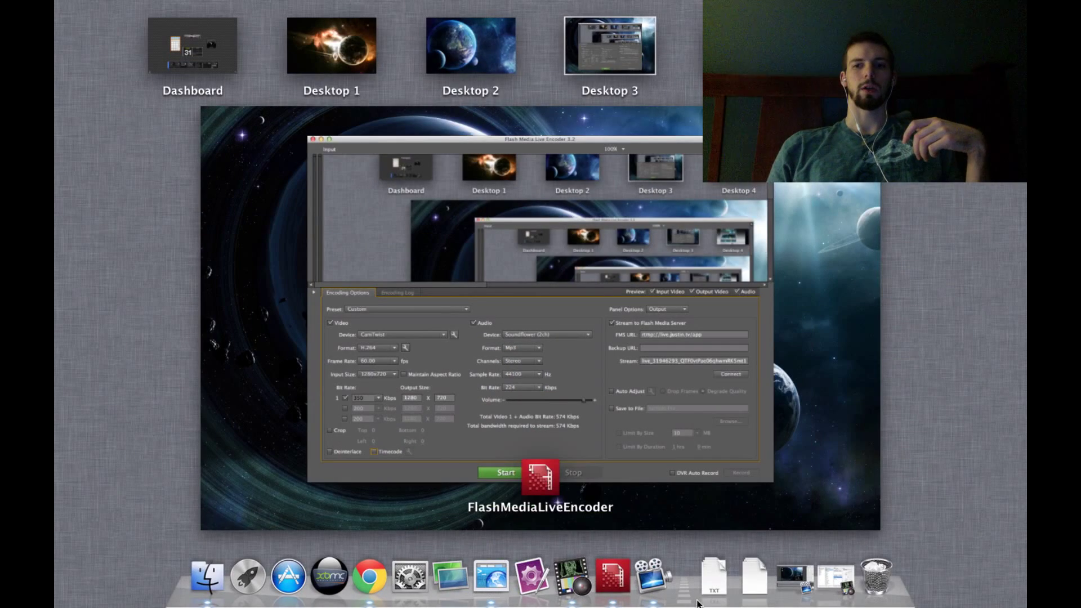
{"action": "left_click", "coordinate": [526, 424]}
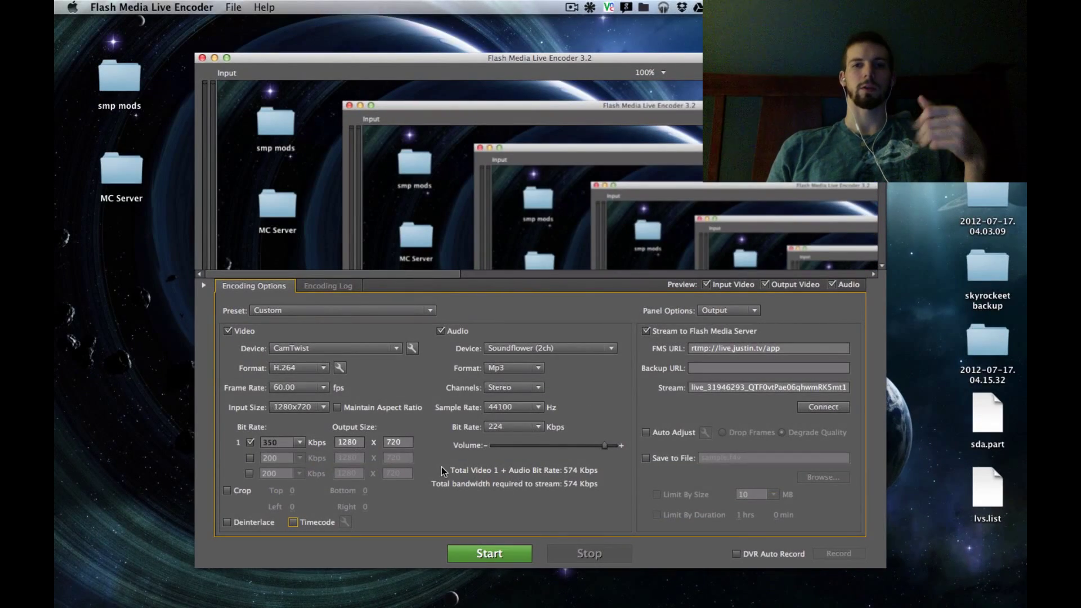
{"action": "left_click", "coordinate": [300, 443]}
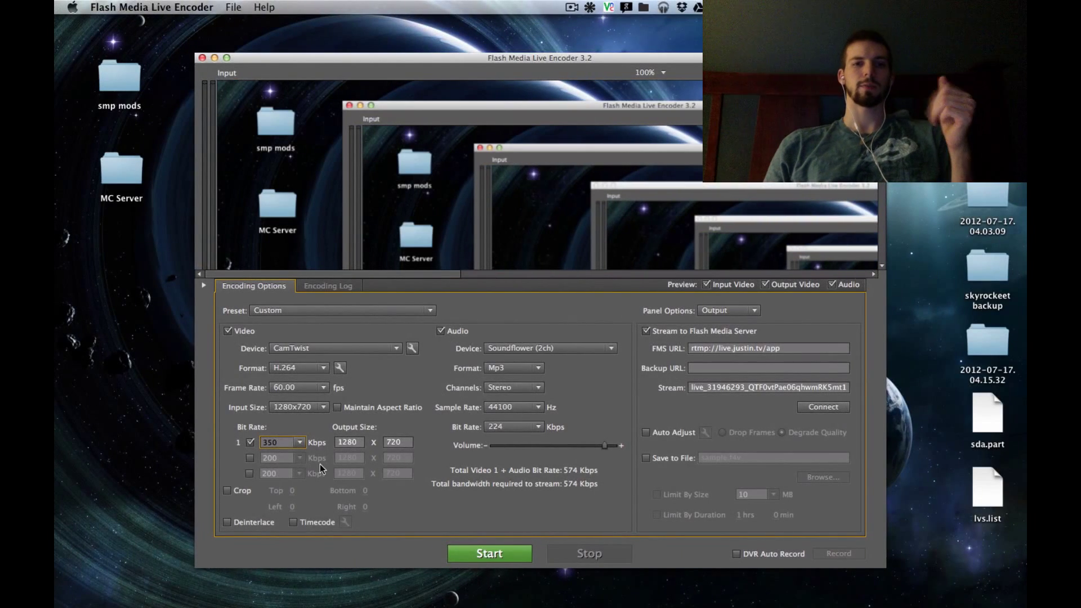
- Set the first video stream's bit rate to 1200 Kbps
{"action": "left_click", "coordinate": [293, 444]}
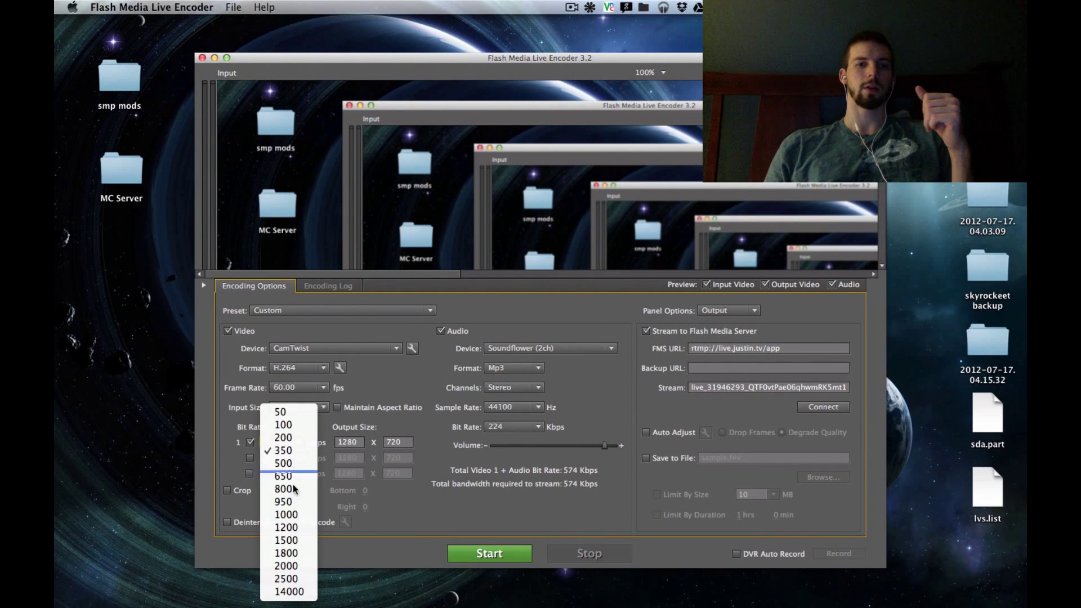
{"action": "left_click", "coordinate": [299, 528]}
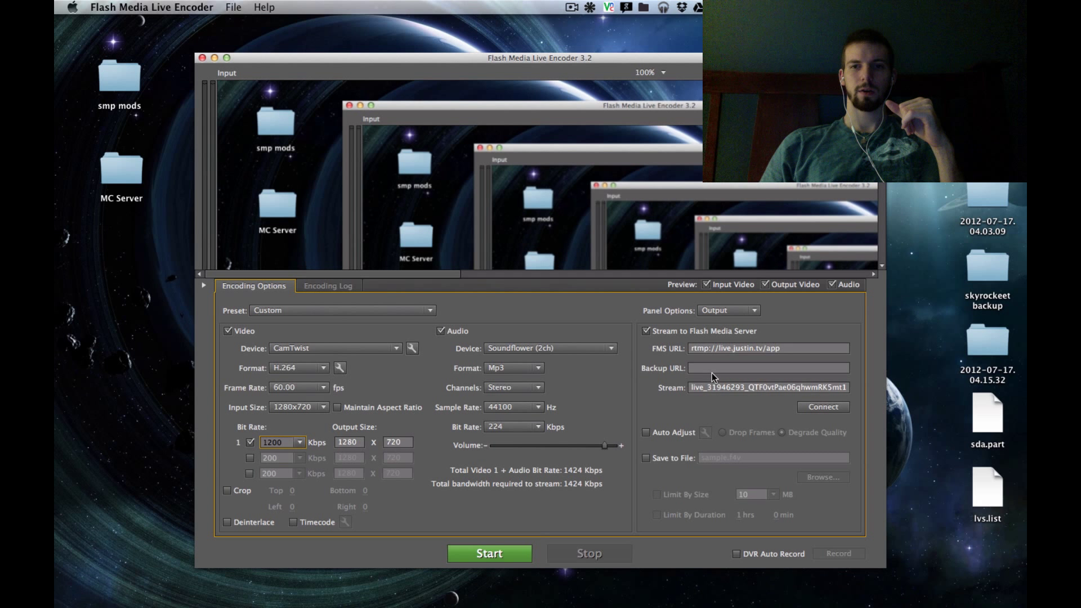
- Test the Flash Media Server connection by connecting and disconnecting, and check the FMS URL and Stream fields
{"action": "left_click", "coordinate": [806, 408]}
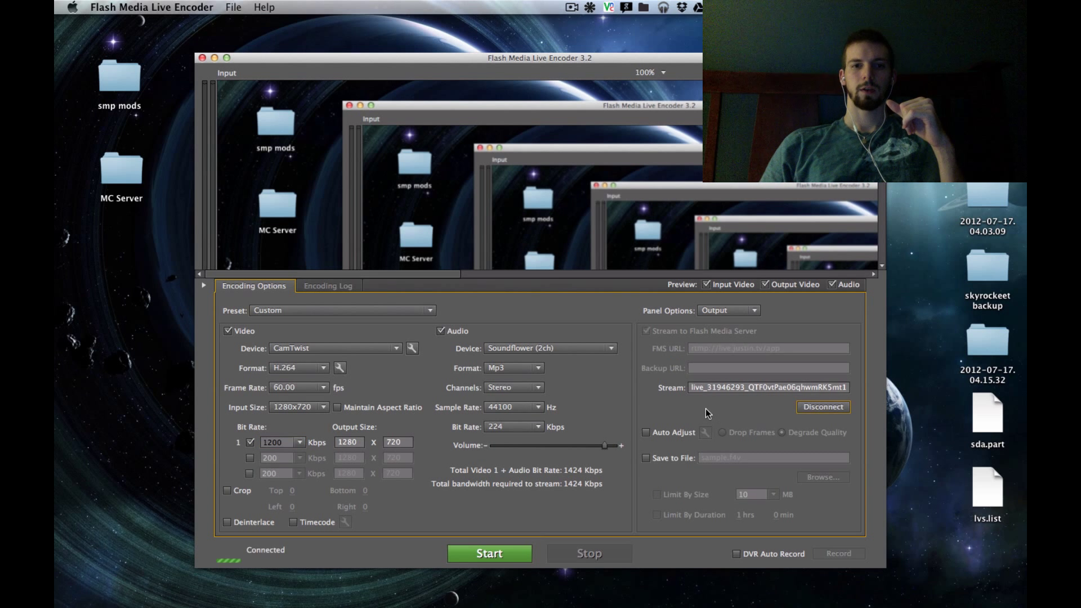
{"action": "left_click", "coordinate": [824, 408]}
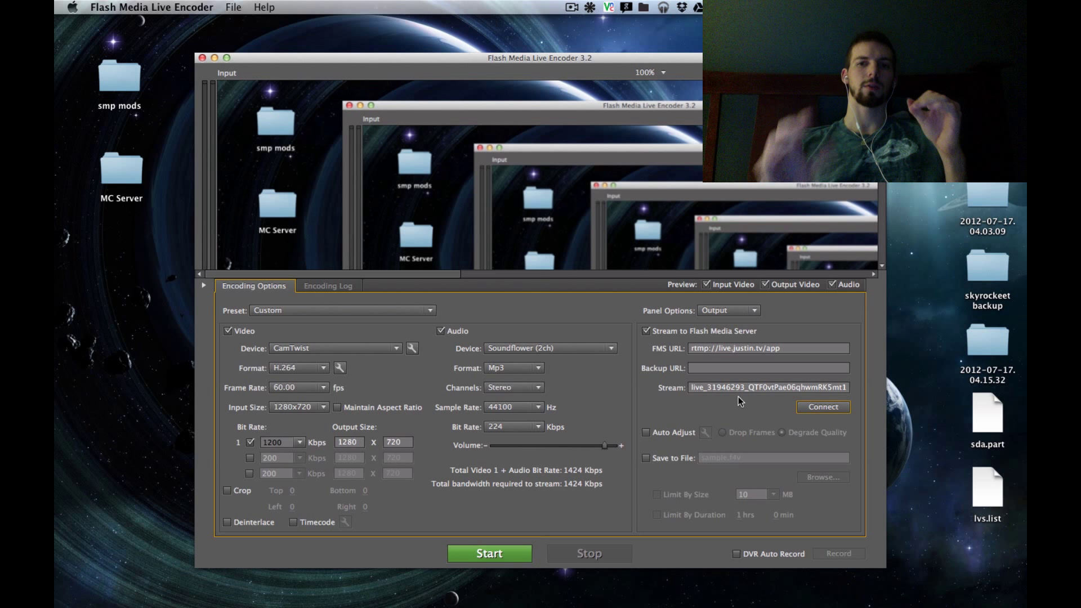
{"action": "double_click", "coordinate": [697, 347]}
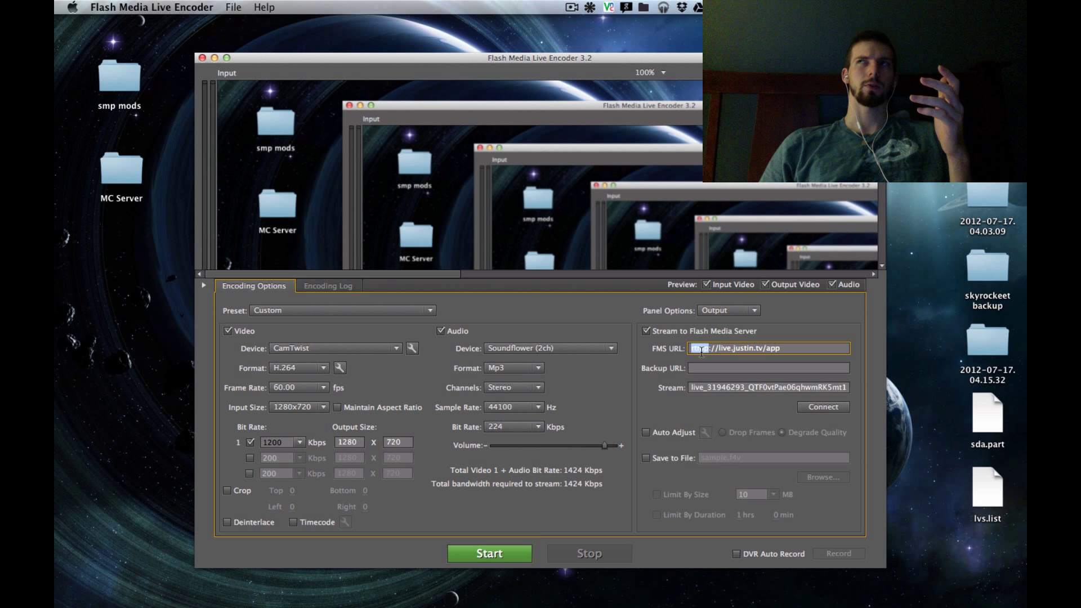
{"action": "left_click", "coordinate": [701, 349]}
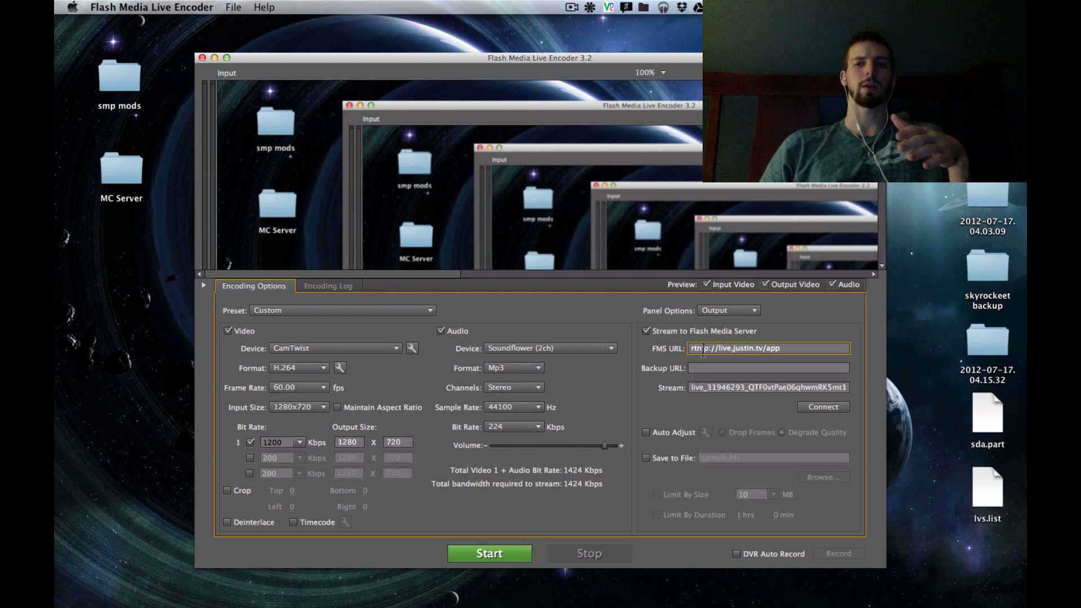
{"action": "double_click", "coordinate": [702, 390]}
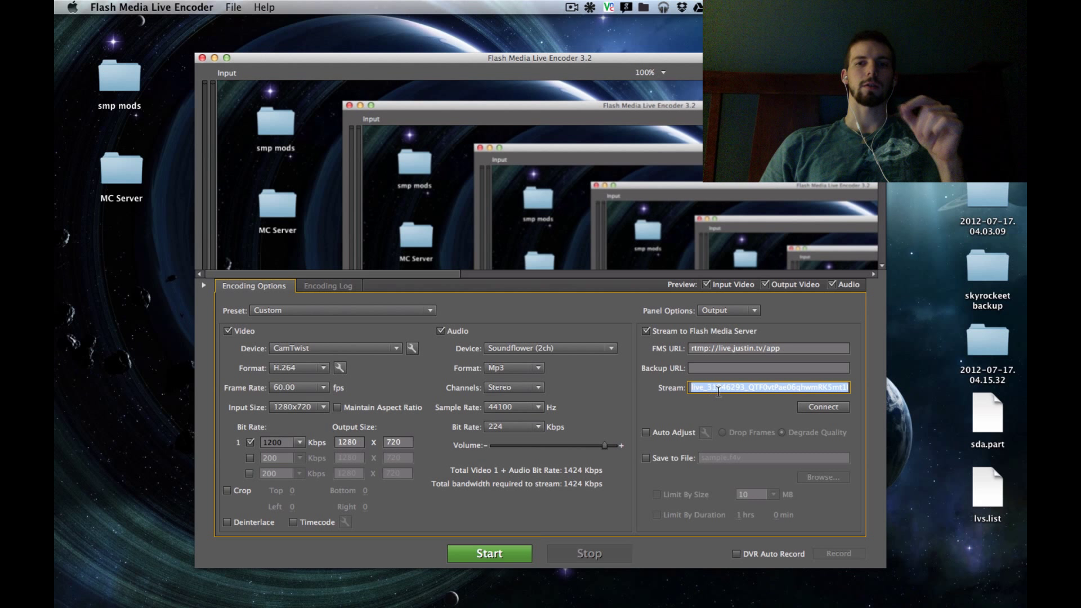
- Connect to the streaming server again, disconnect, and review the encoding log before returning to the encoding options
{"action": "left_click", "coordinate": [812, 408]}
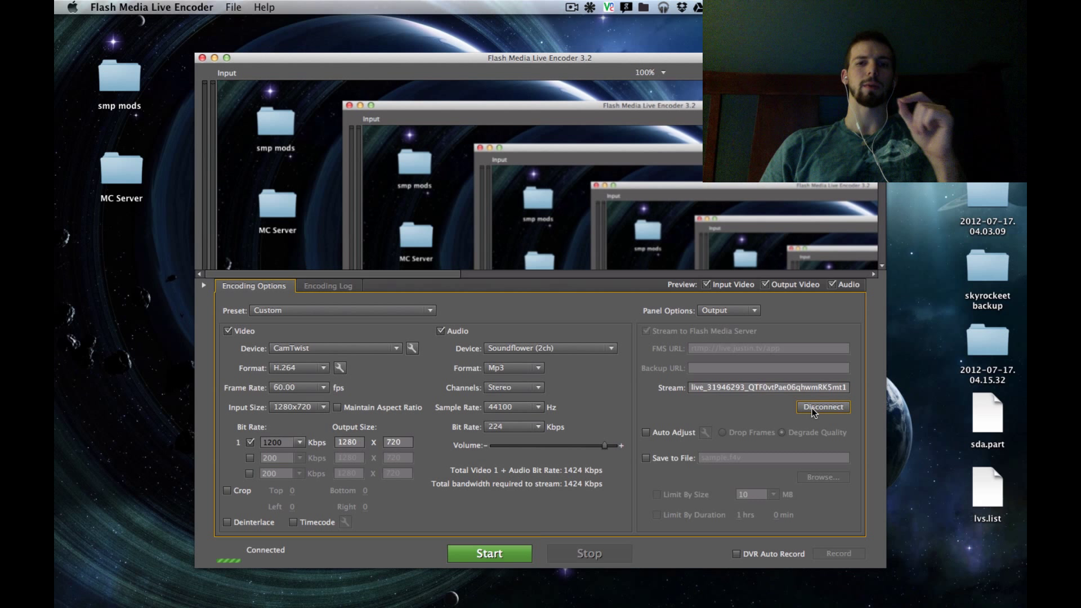
{"action": "left_click", "coordinate": [807, 406]}
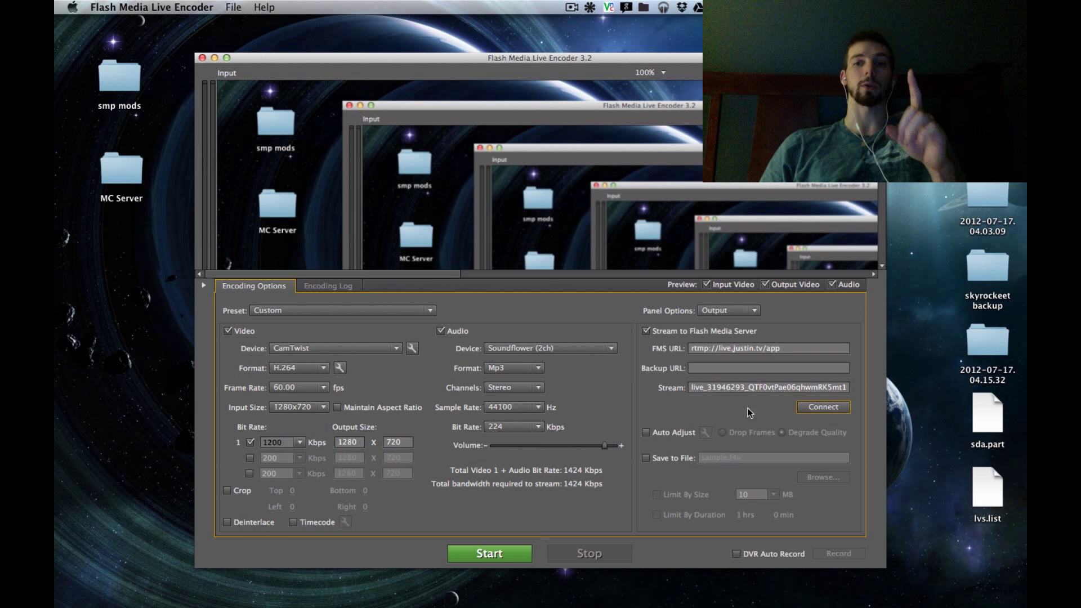
{"action": "left_click", "coordinate": [320, 287]}
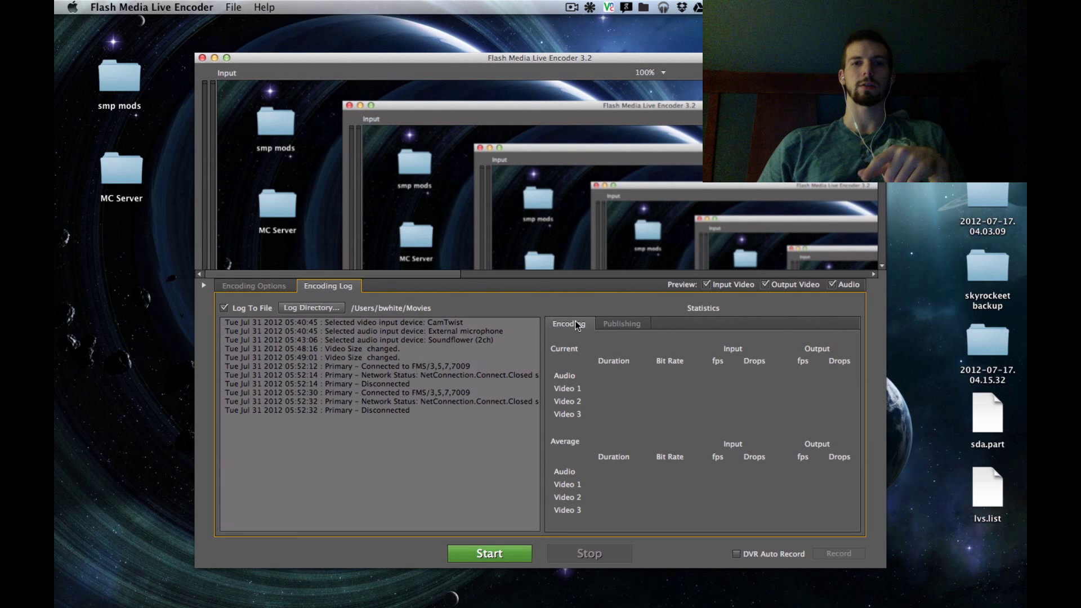
{"action": "left_click", "coordinate": [262, 284]}
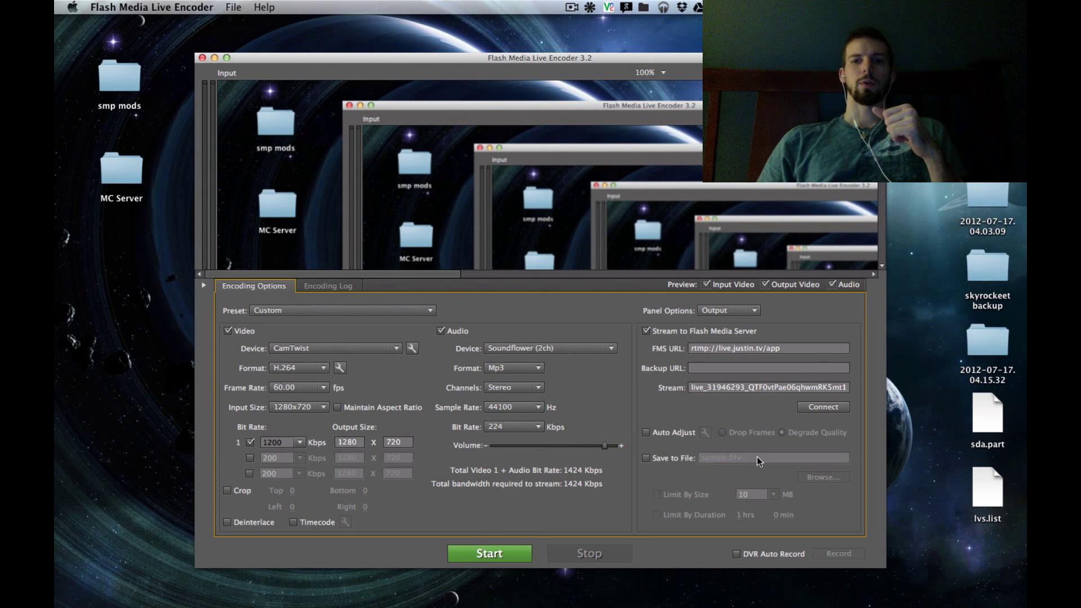
- Enable Auto Adjust and try its Drop Frames and Degrade Quality options, ending on Drop Frames
{"action": "left_click", "coordinate": [647, 432]}
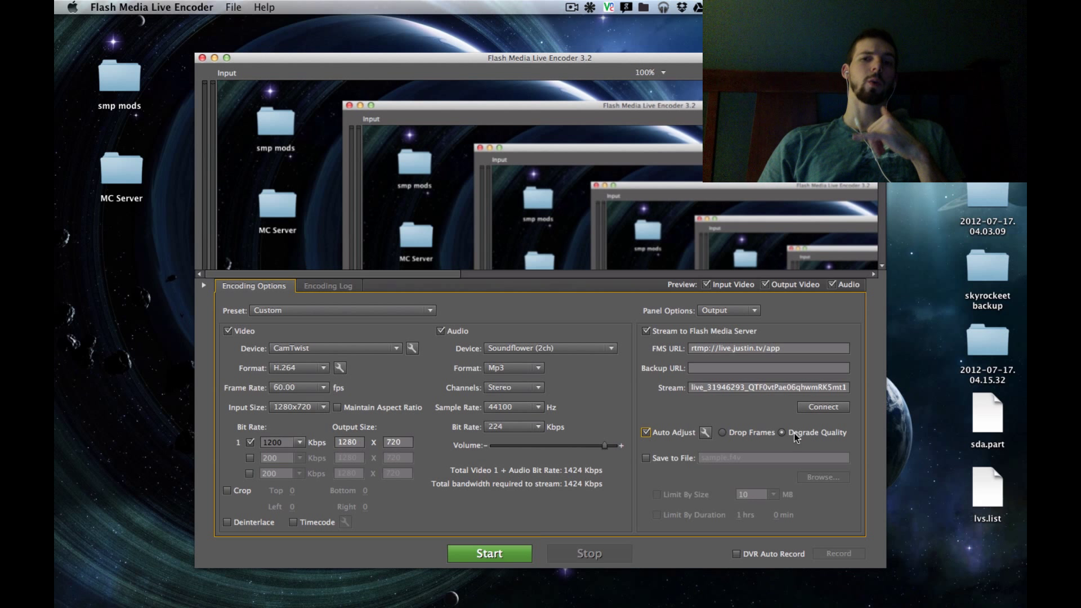
{"action": "left_click", "coordinate": [723, 433]}
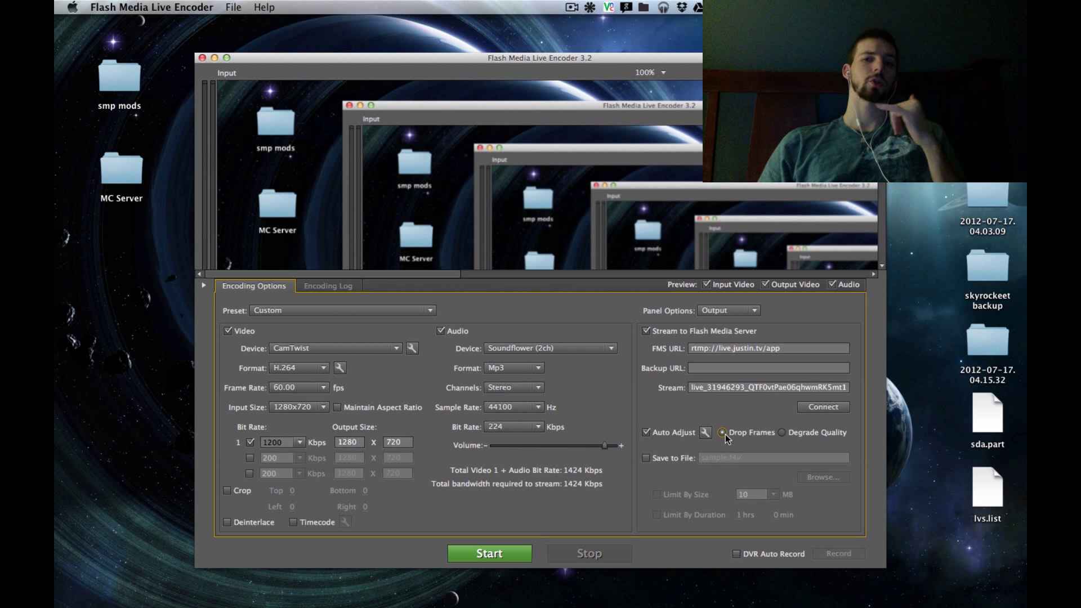
{"action": "left_click", "coordinate": [782, 433]}
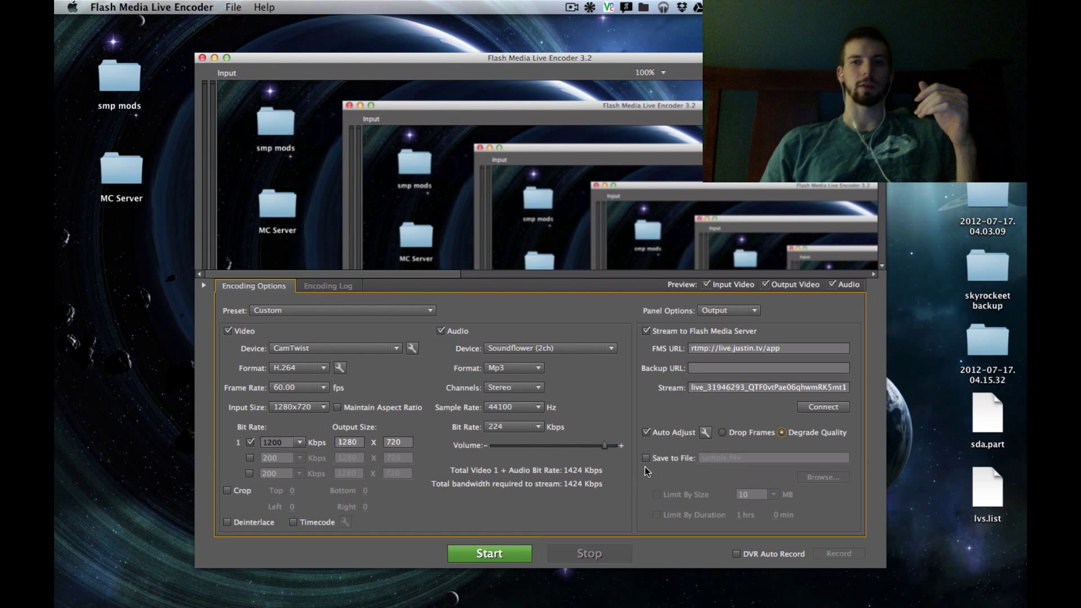
{"action": "left_click", "coordinate": [722, 432]}
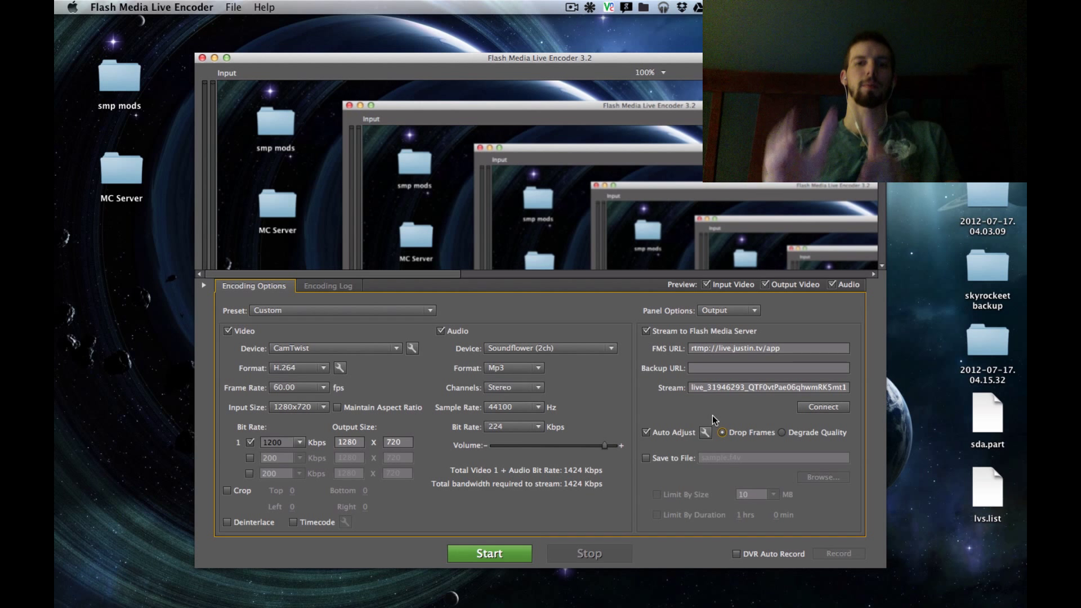
- Review the maximum buffer size choices for Auto Adjust without saving, and turn Auto Adjust off with Degrade Quality selected
{"action": "left_click", "coordinate": [710, 432]}
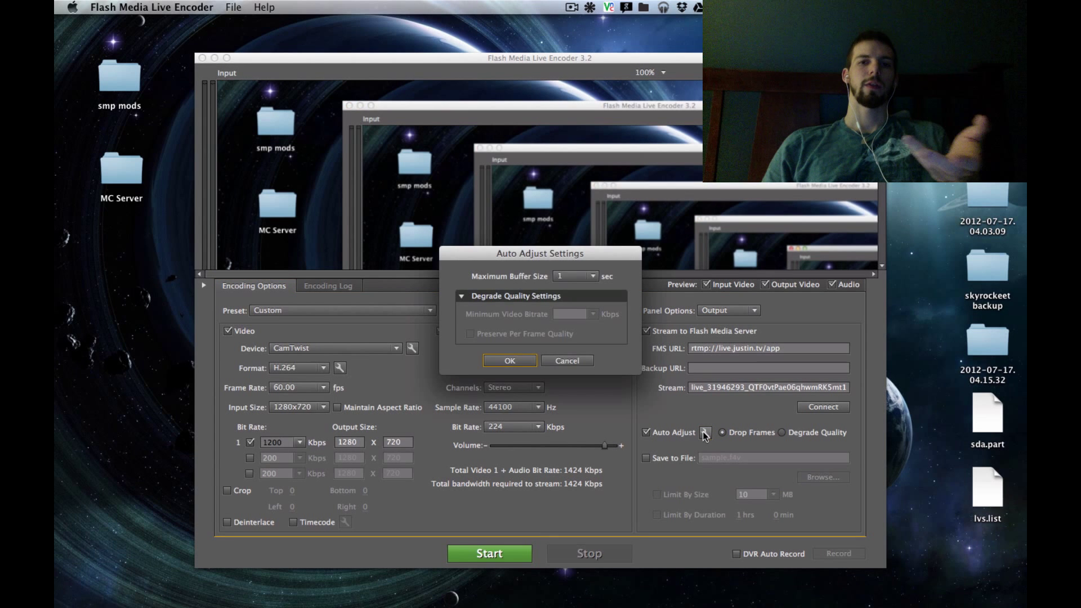
{"action": "left_click", "coordinate": [565, 280]}
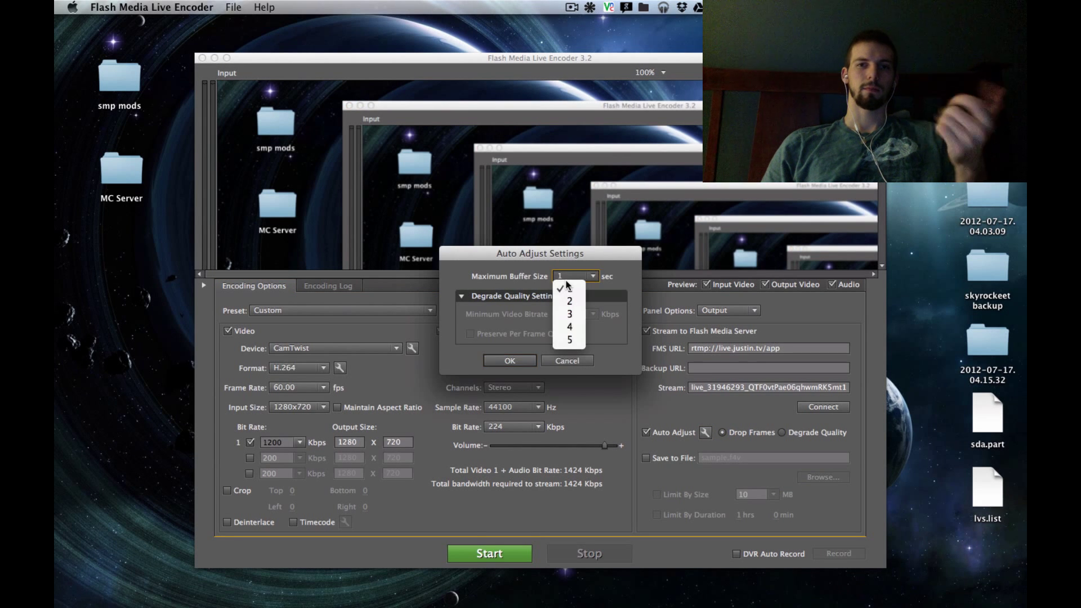
{"action": "left_click", "coordinate": [504, 296]}
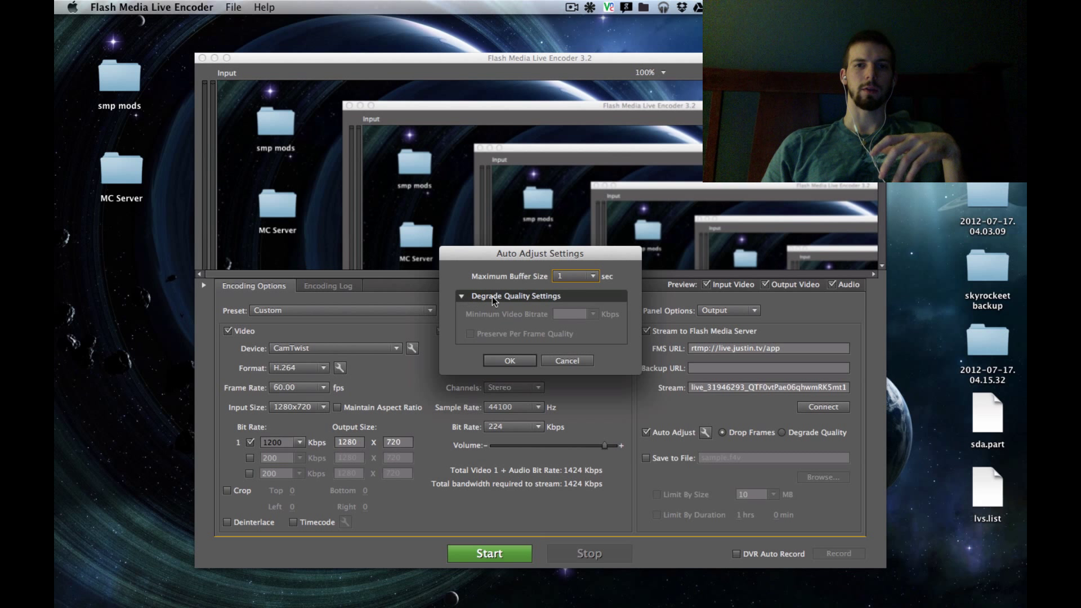
{"action": "left_click", "coordinate": [563, 363]}
{"action": "left_click", "coordinate": [782, 432]}
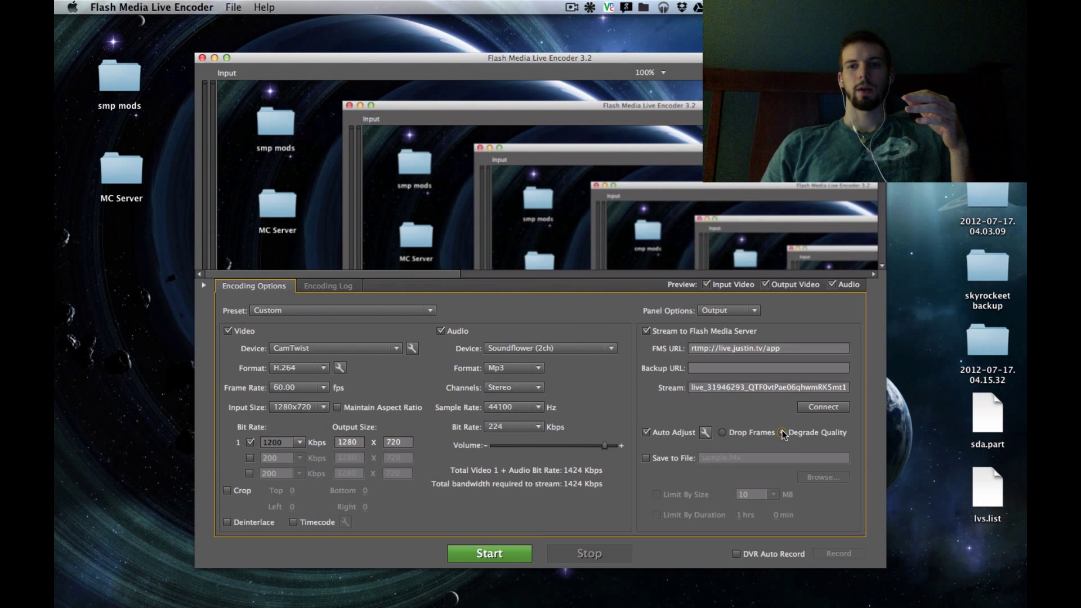
{"action": "left_click", "coordinate": [646, 433]}
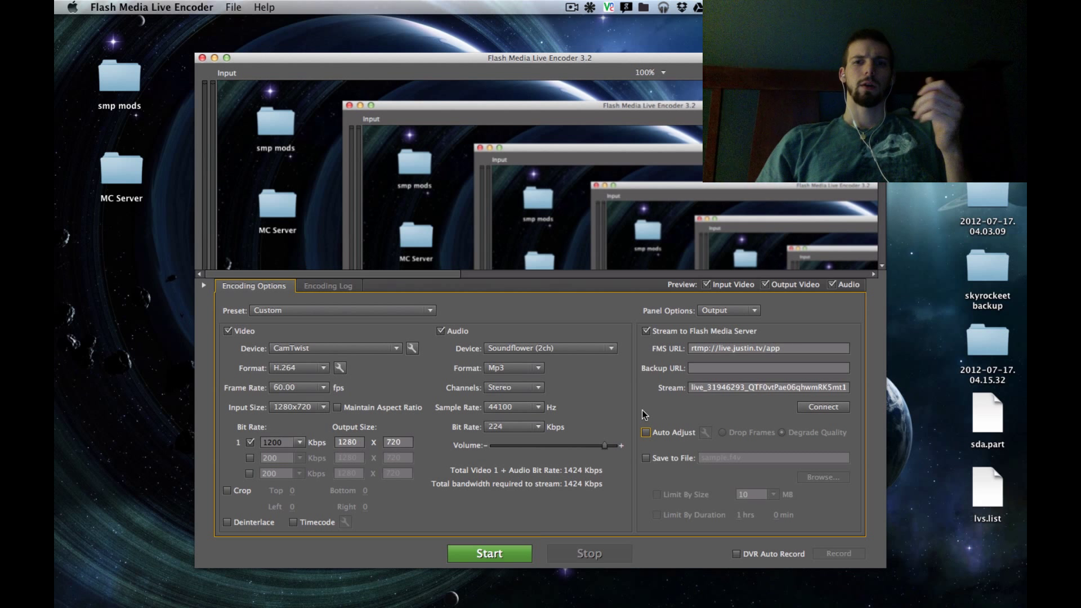
- Compare the upload speed on the Speedtest page in Chrome with the total bandwidth required in Flash Media Live Encoder
{"action": "key", "text": "ctrl+Right"}
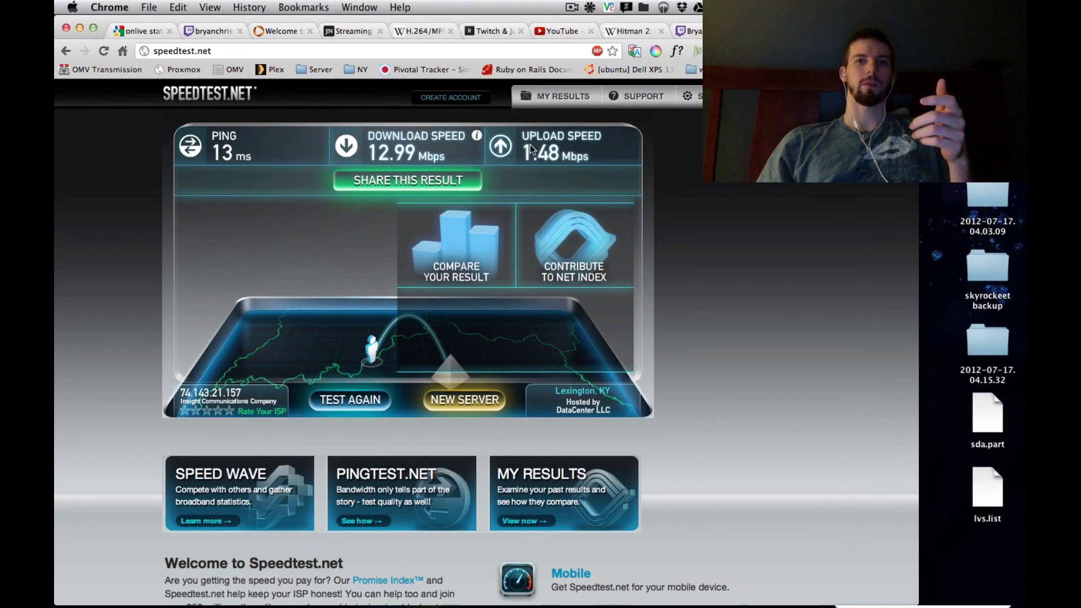
{"action": "key", "text": "ctrl+Left"}
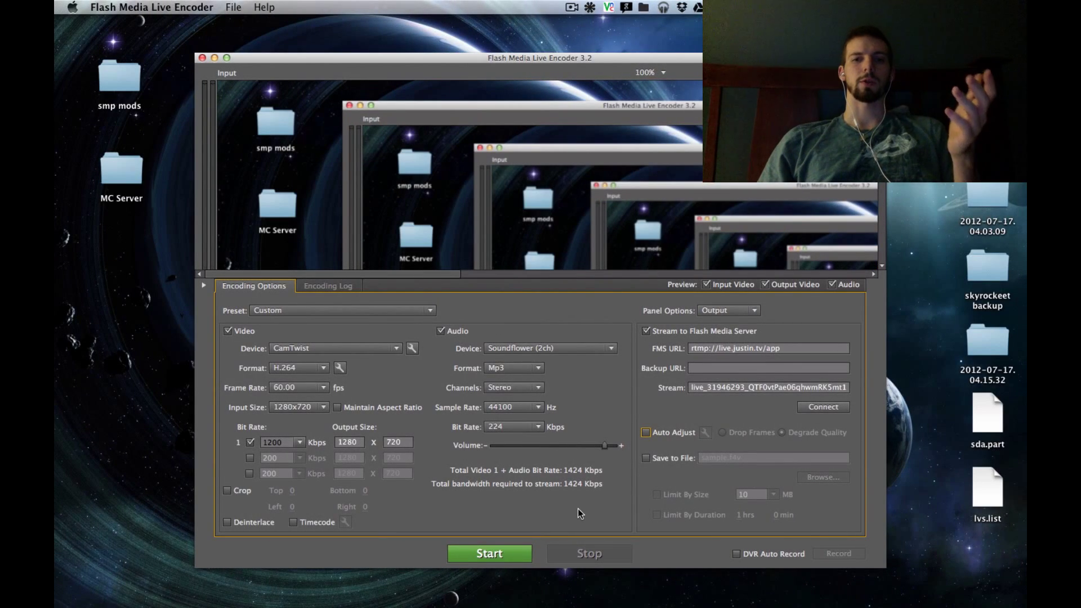
{"action": "key", "text": "ctrl+Right"}
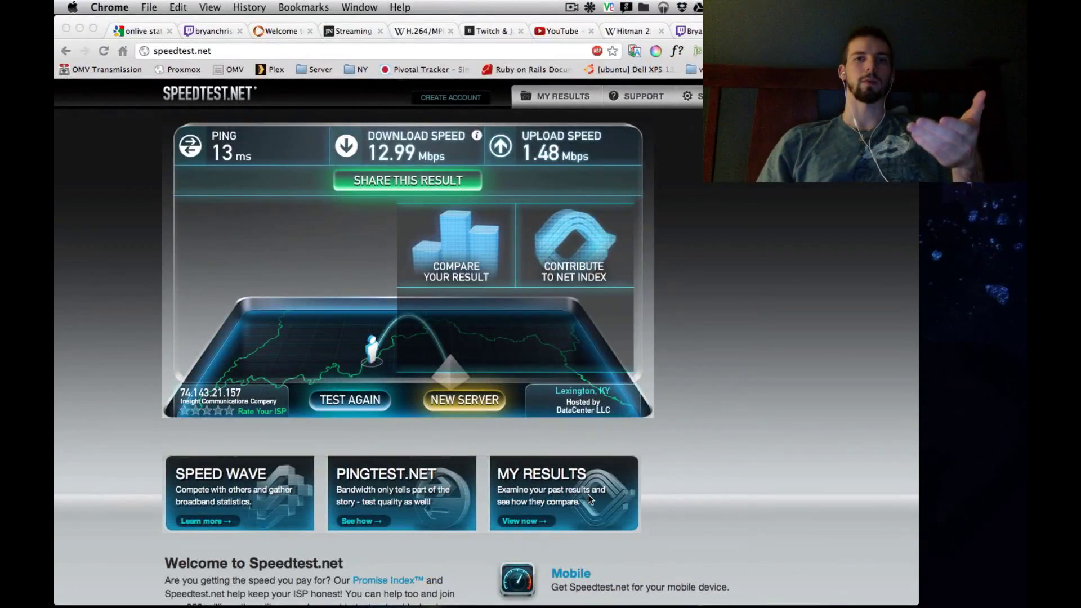
{"action": "key", "text": "ctrl+Left"}
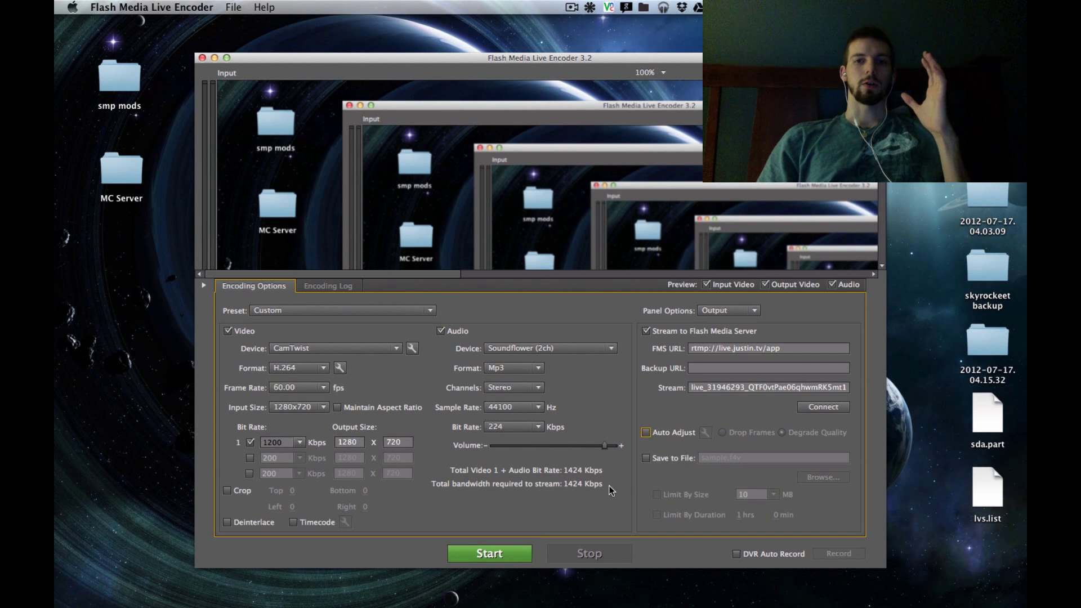
- Try the Save to File and DVR Auto Record options, and leave both turned off
{"action": "left_click", "coordinate": [655, 458]}
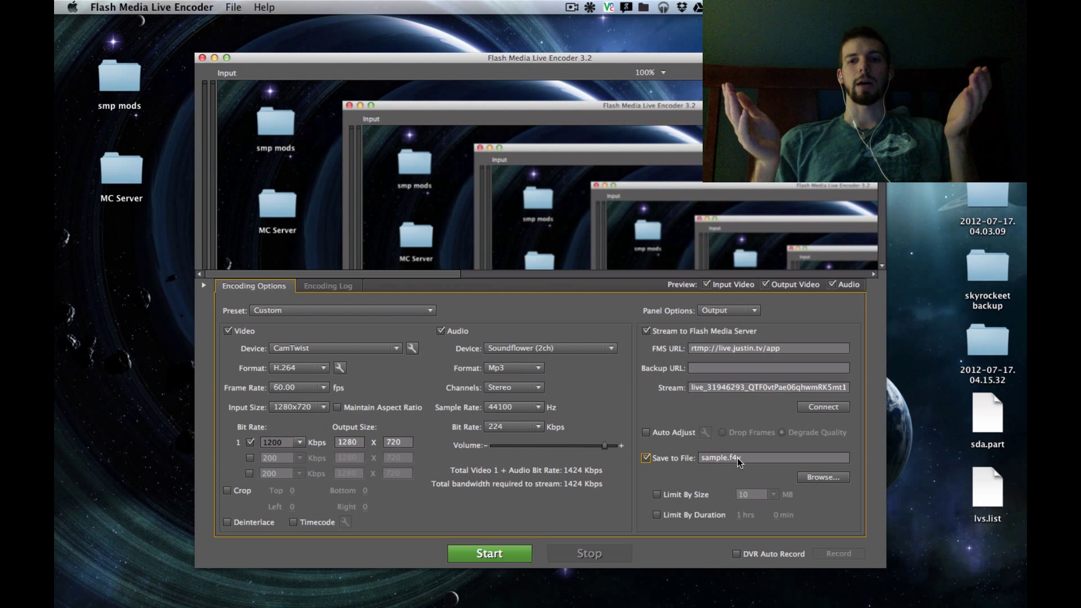
{"action": "left_click", "coordinate": [646, 457]}
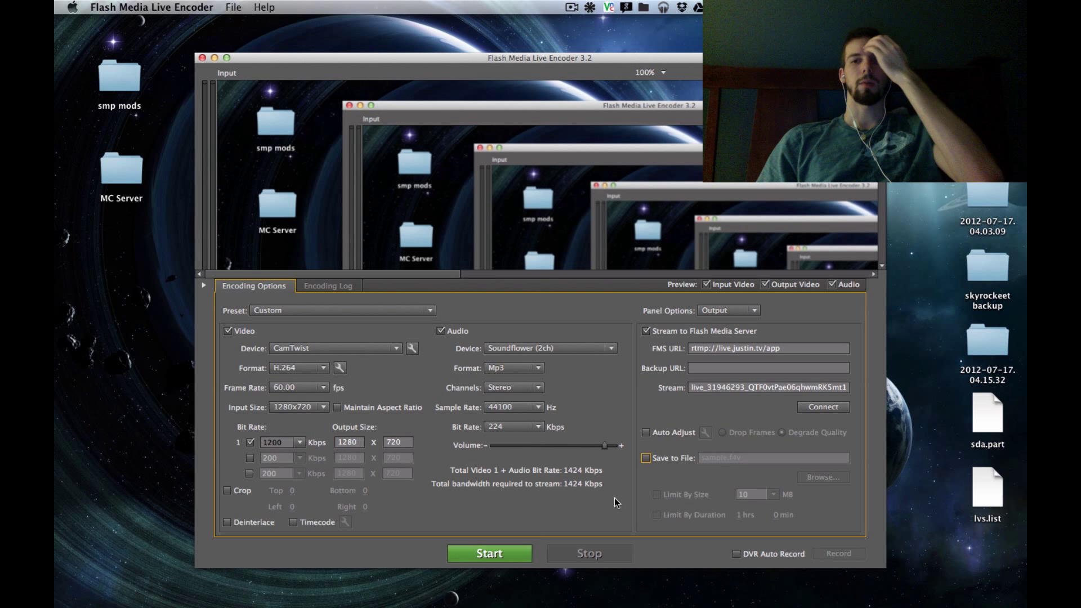
{"action": "left_click", "coordinate": [744, 554]}
{"action": "left_click", "coordinate": [735, 553]}
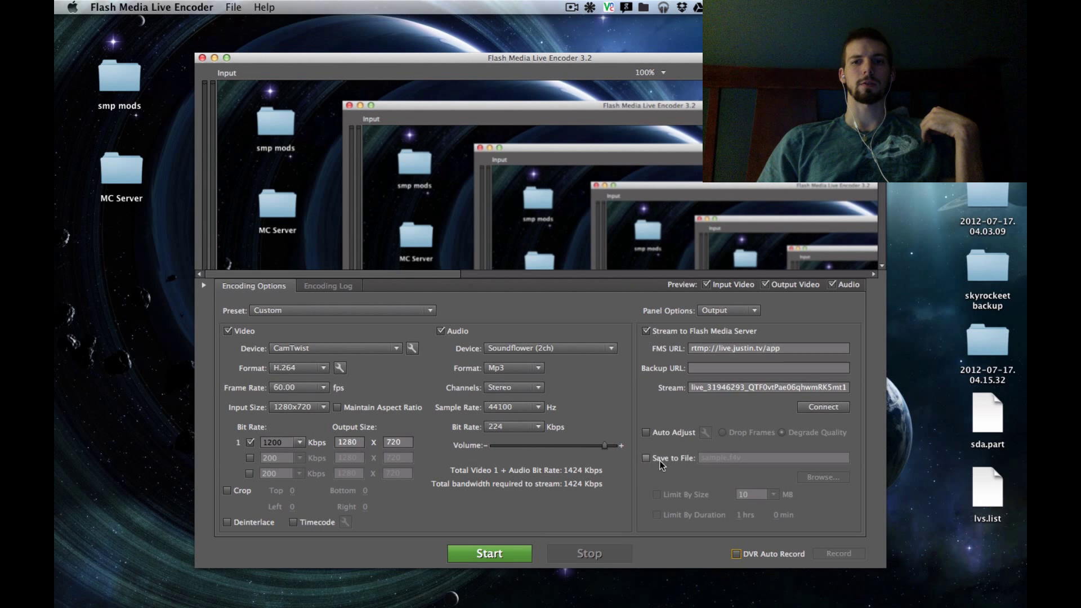
- Switch to Chrome and bring up the Twitch Broadcaster Dashboard to check the live broadcast page
{"action": "left_click", "coordinate": [491, 553]}
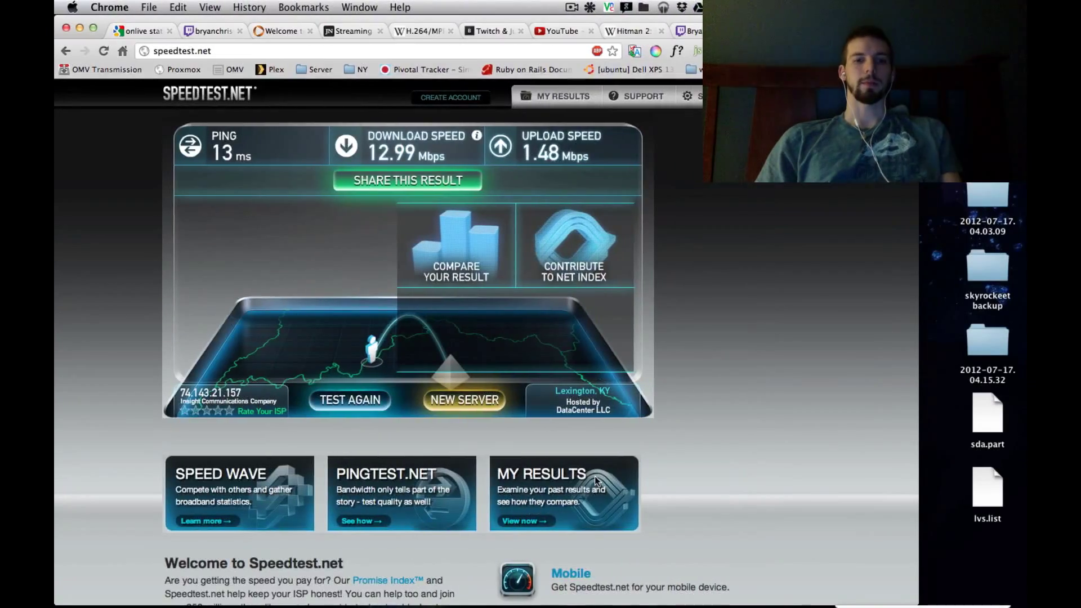
{"action": "key", "text": "super+alt+Left"}
{"action": "key", "text": "super+alt+Left"}
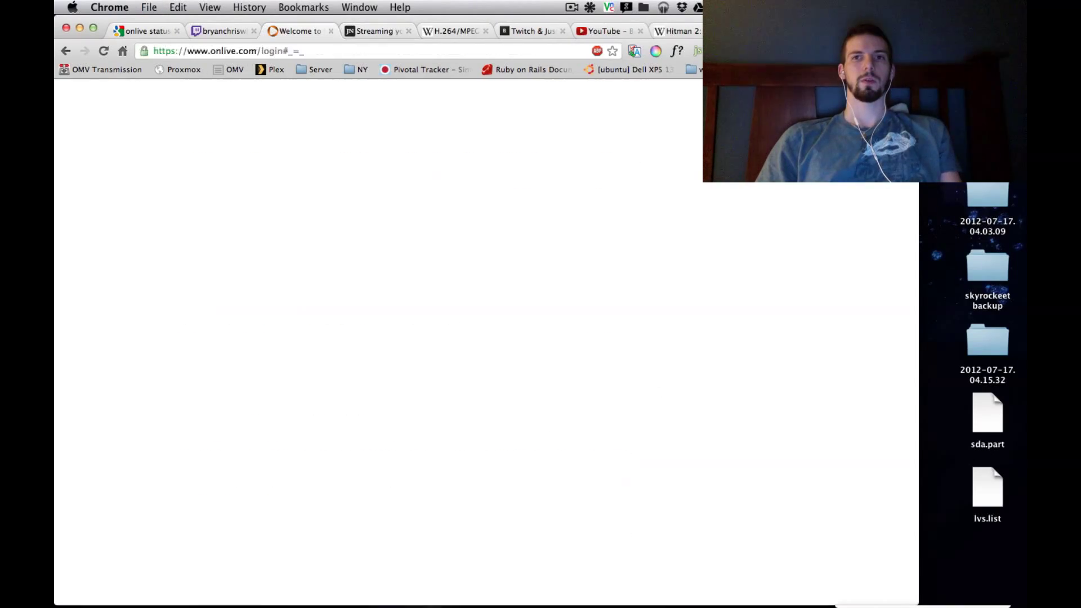
{"action": "key", "text": "super+alt+Left"}
{"action": "key", "text": "super+alt+Left"}
{"action": "key", "text": "super+alt+Left"}
{"action": "key", "text": "super+alt+Left"}
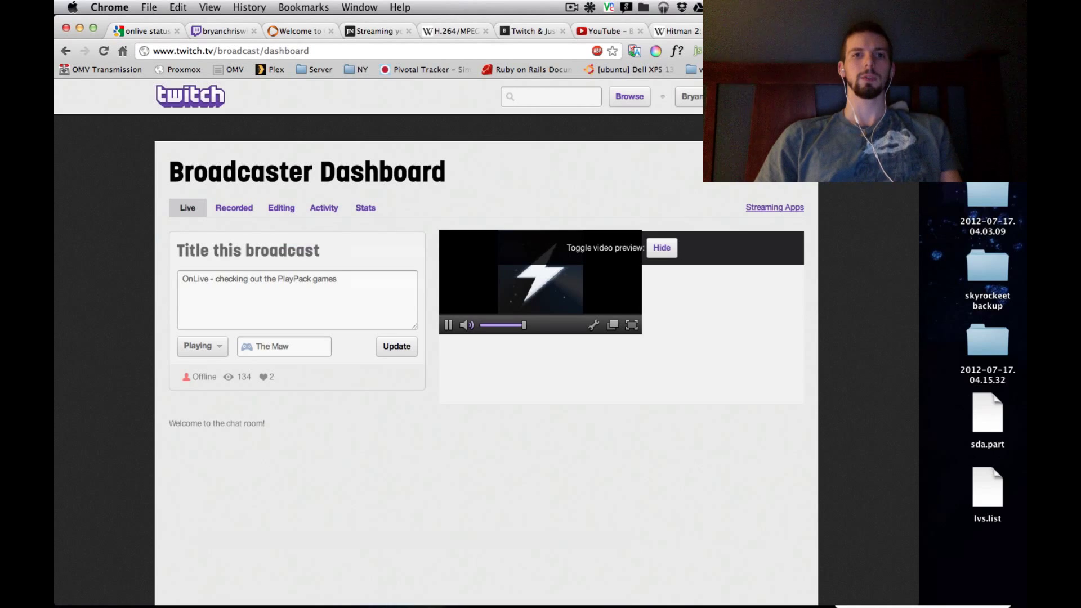
- Switch back to Flash Media Live Encoder, try to start the encoding session and dismiss the alert
{"action": "key", "text": "ctrl+Left"}
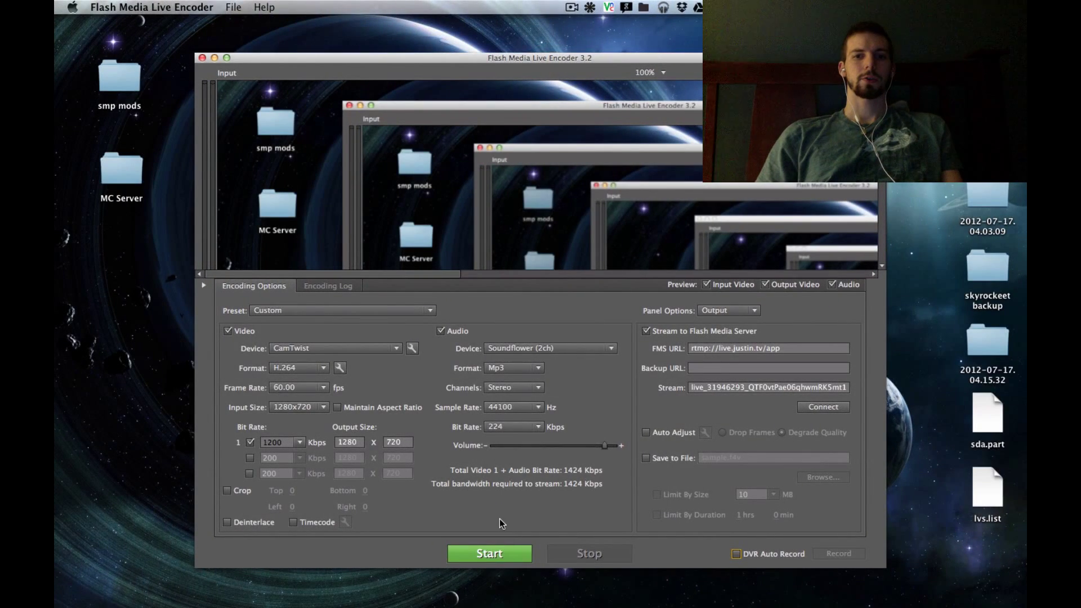
{"action": "left_click", "coordinate": [489, 553]}
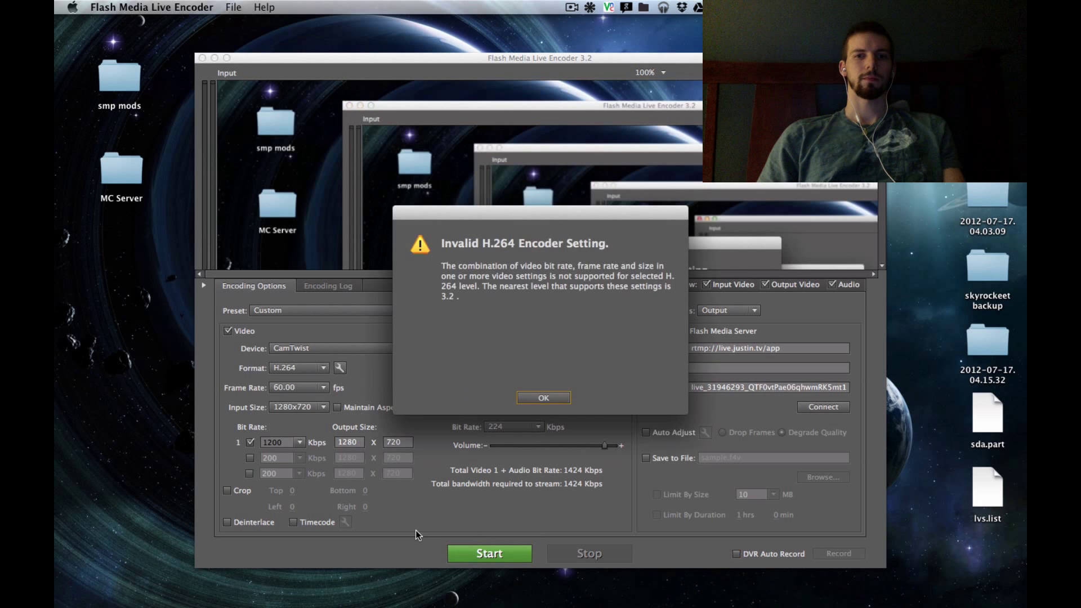
{"action": "left_click", "coordinate": [542, 398]}
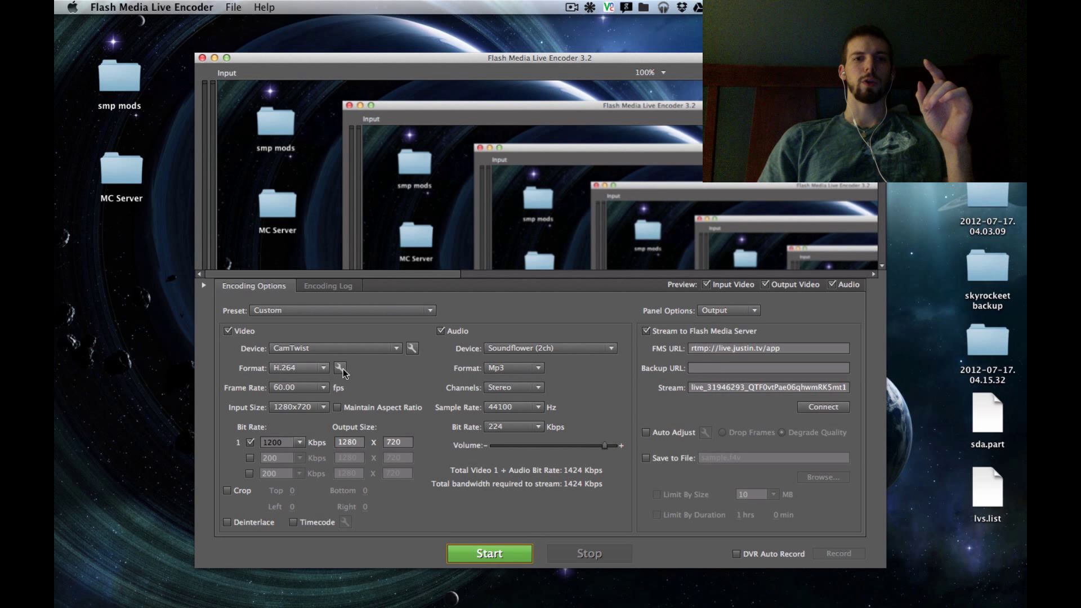
- Open the advanced encoder settings for the H.264 video format and set the profile to Main
{"action": "left_click", "coordinate": [282, 369]}
{"action": "left_click", "coordinate": [299, 372]}
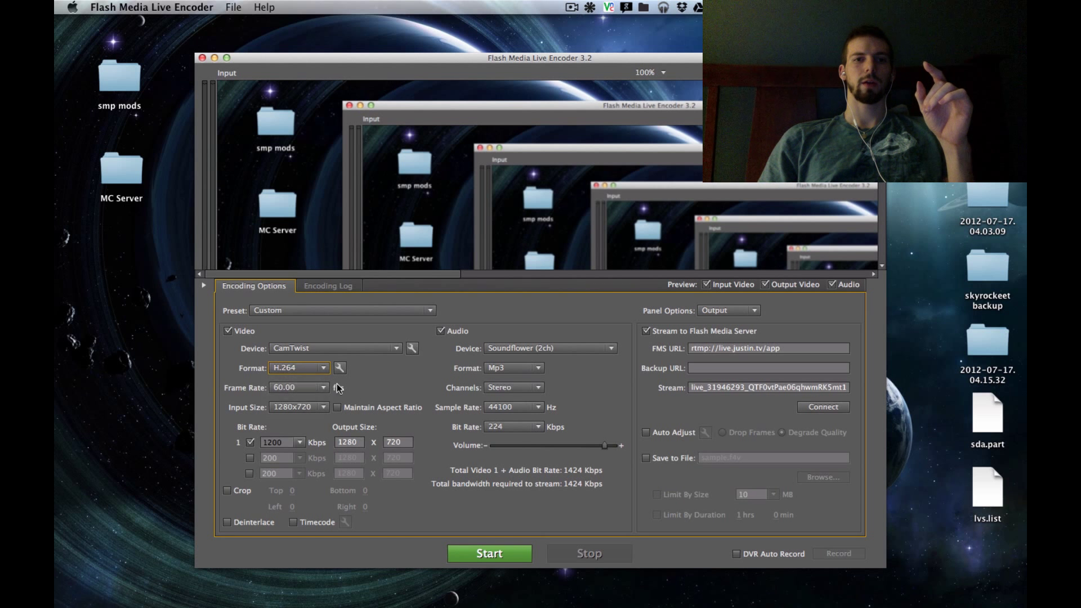
{"action": "left_click", "coordinate": [338, 368]}
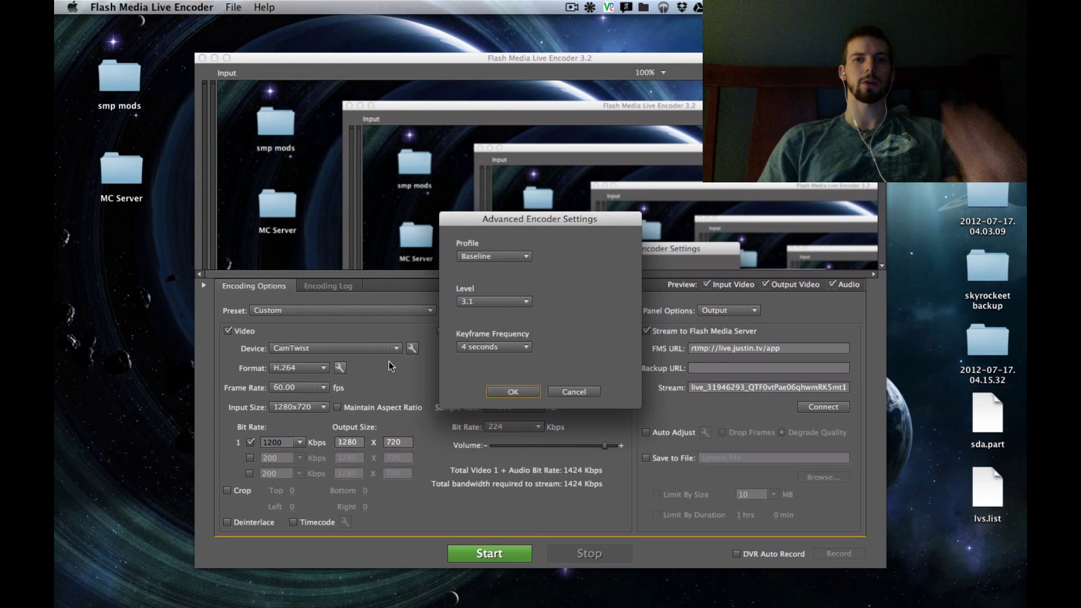
{"action": "left_click", "coordinate": [502, 258]}
{"action": "left_click", "coordinate": [502, 280]}
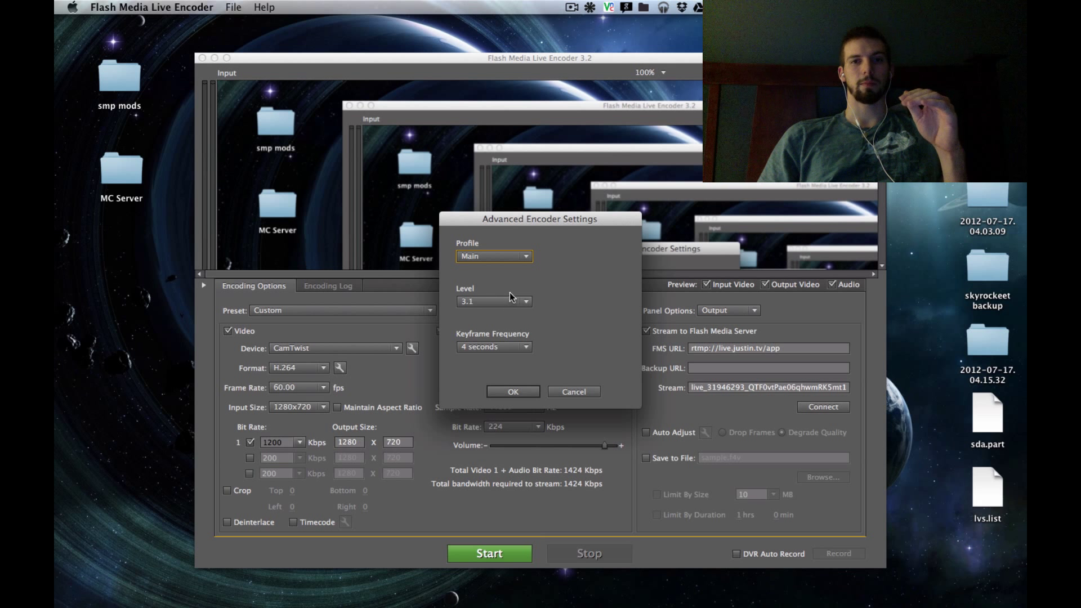
{"action": "left_click", "coordinate": [507, 303]}
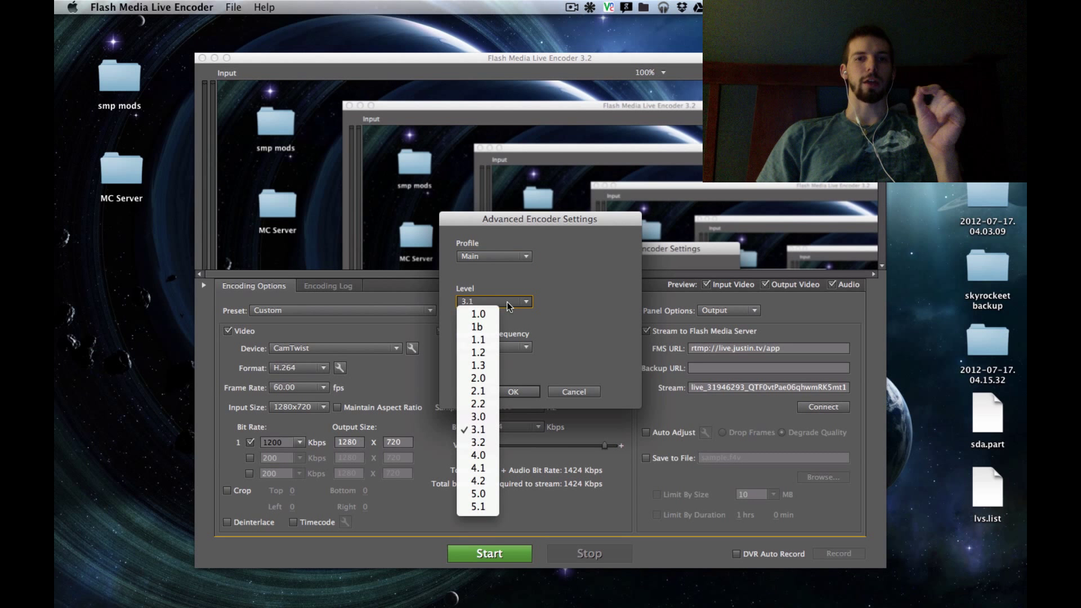
{"action": "left_click", "coordinate": [507, 302]}
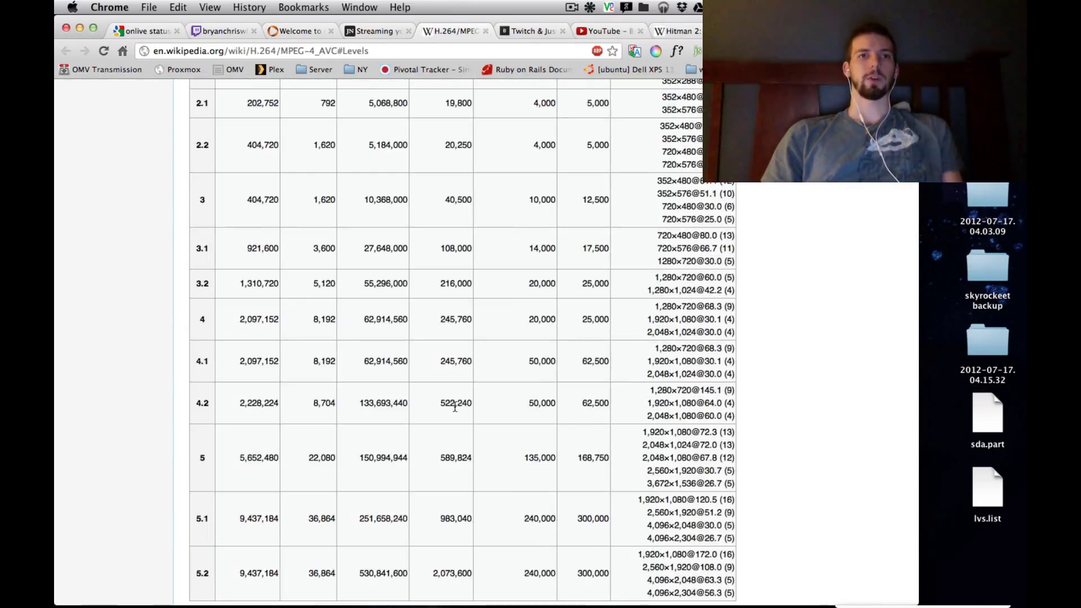
- Switch to the Wikipedia H.264/MPEG-4 AVC article in Chrome and go to its Levels section
{"action": "scroll", "coordinate": [456, 411], "scroll_direction": "up", "scroll_amount": 10}
{"action": "scroll", "coordinate": [456, 411], "scroll_direction": "up", "scroll_amount": 20}
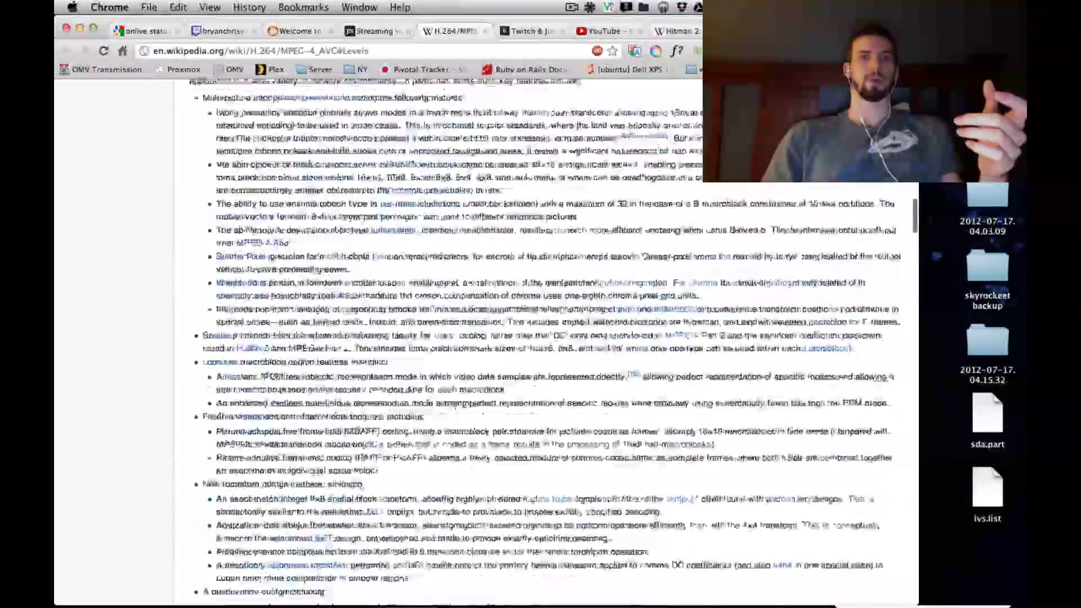
{"action": "scroll", "coordinate": [456, 411], "scroll_direction": "up", "scroll_amount": 2}
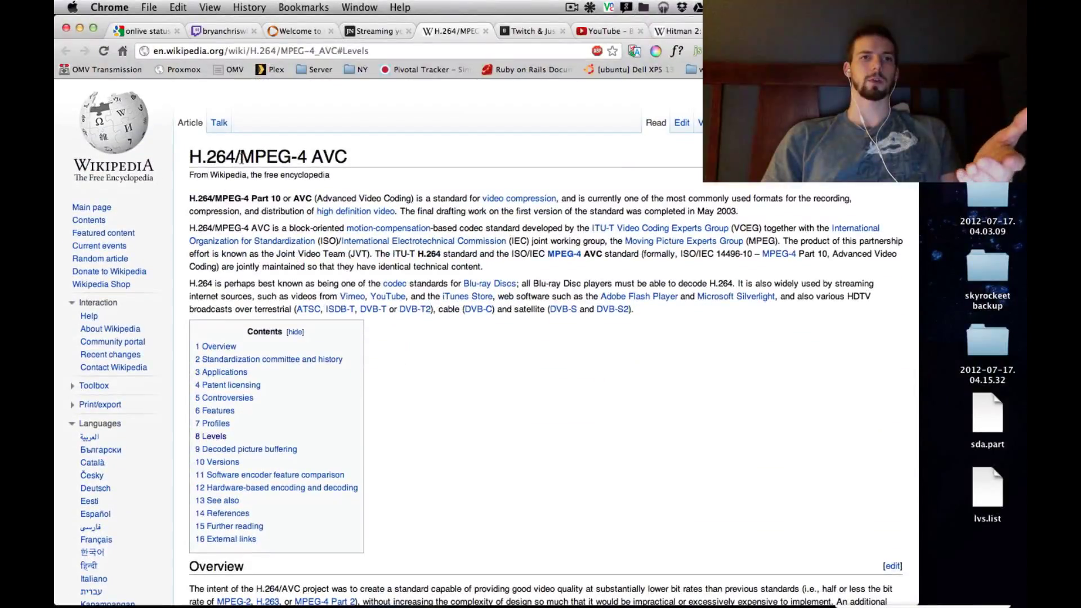
{"action": "scroll", "coordinate": [349, 158], "scroll_direction": "down", "scroll_amount": 15}
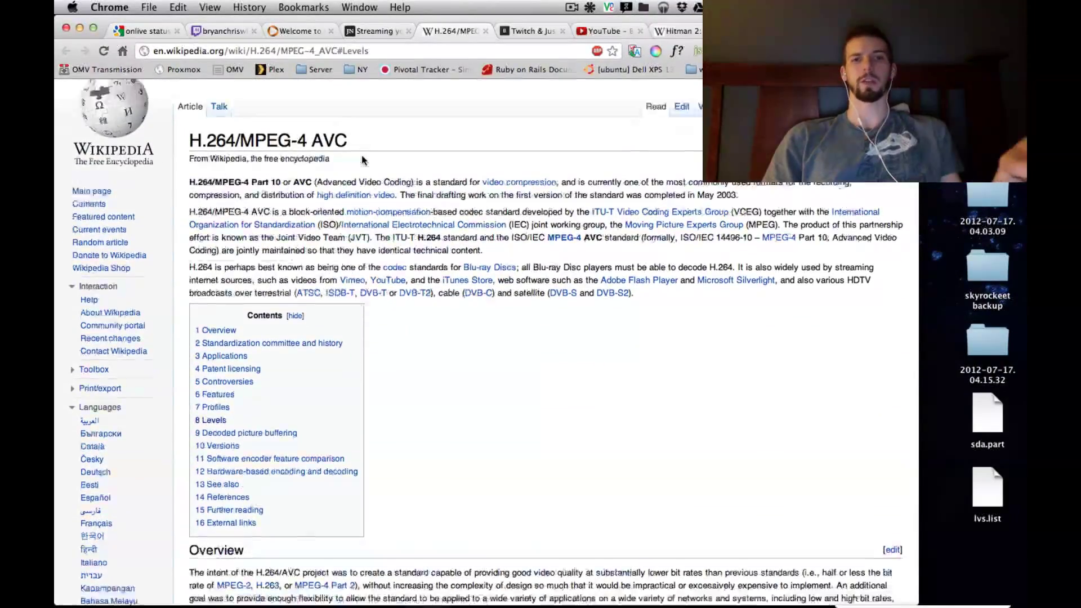
{"action": "scroll", "coordinate": [362, 158], "scroll_direction": "down", "scroll_amount": 20}
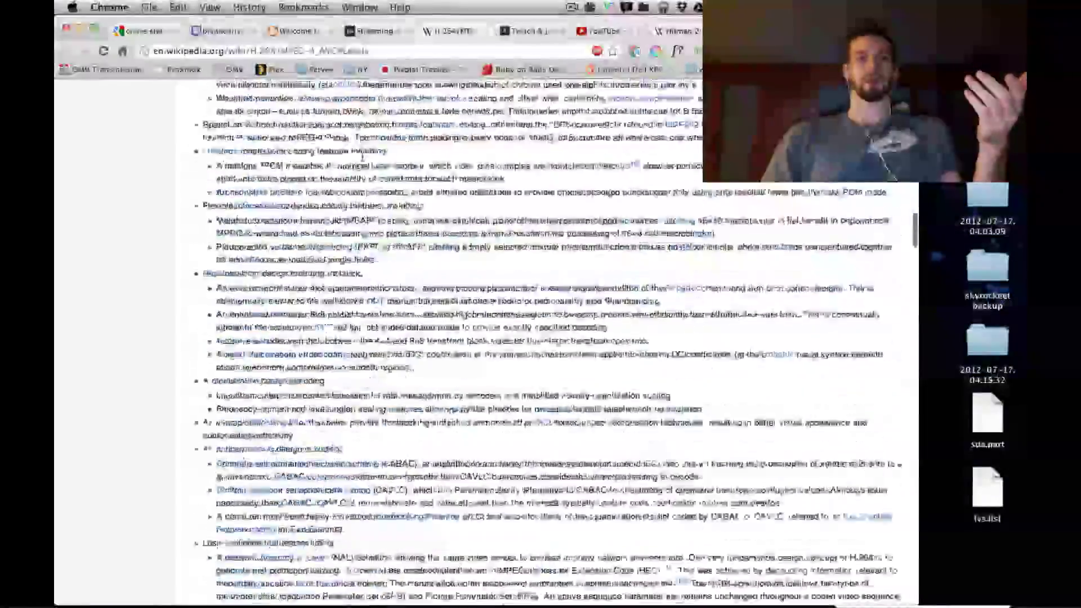
{"action": "scroll", "coordinate": [362, 158], "scroll_direction": "up", "scroll_amount": 20}
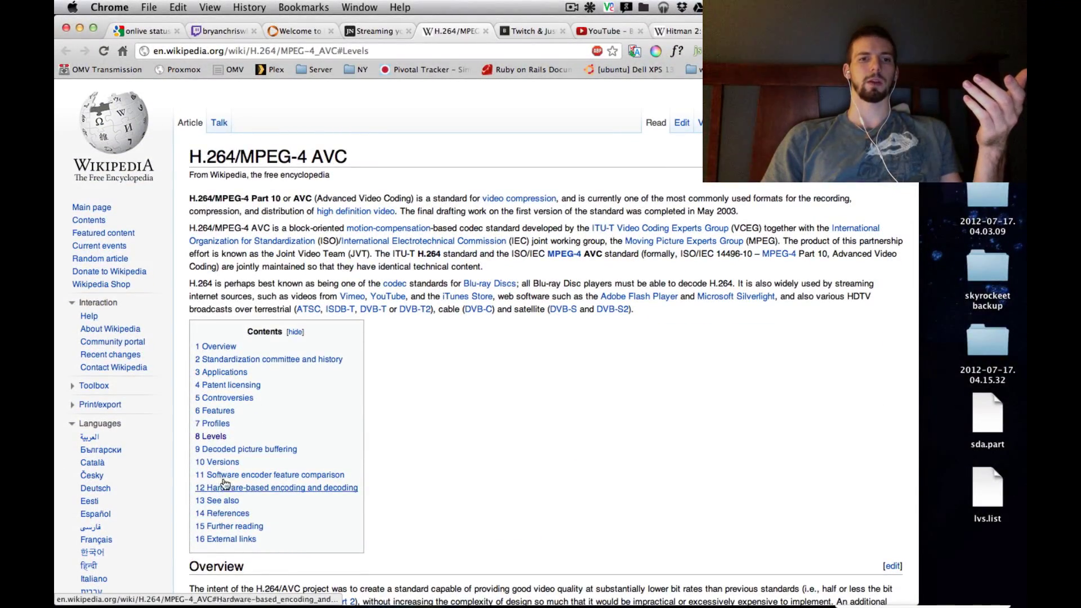
{"action": "left_click", "coordinate": [215, 439]}
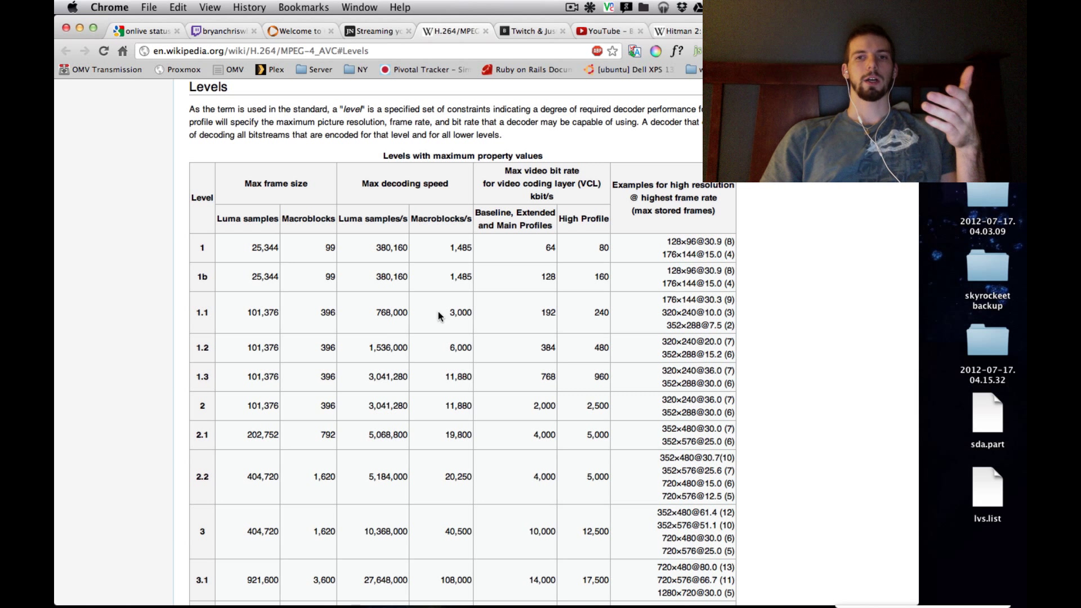
- Examine the resolution and frame rate examples in the Levels table for the level that covers 1280×720 at 60 fps
{"action": "left_click_drag", "start_coordinate": [667, 254], "coordinate": [676, 289]}
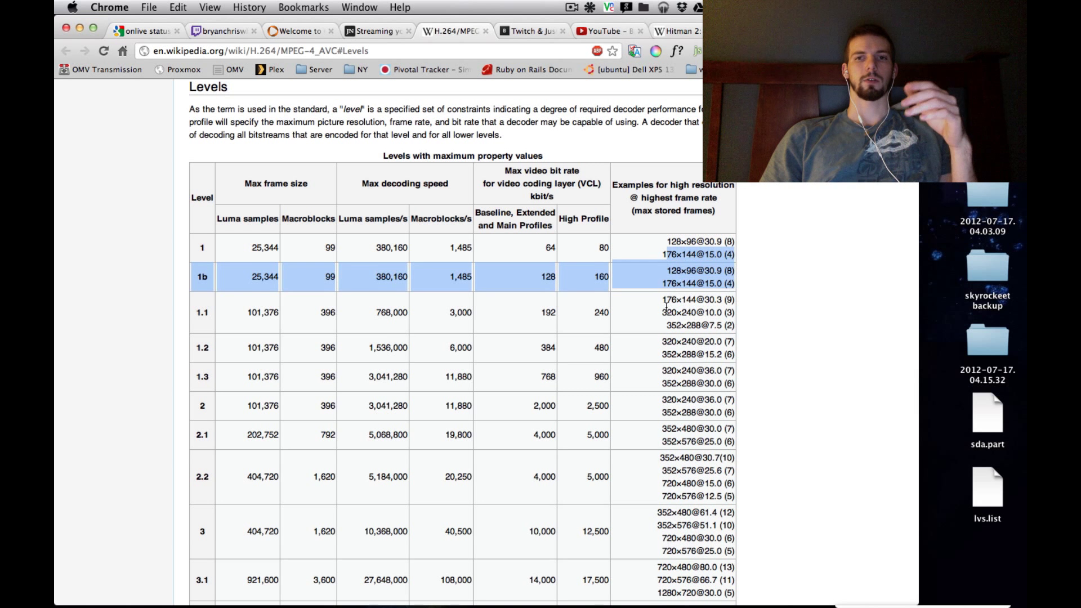
{"action": "left_click", "coordinate": [665, 307]}
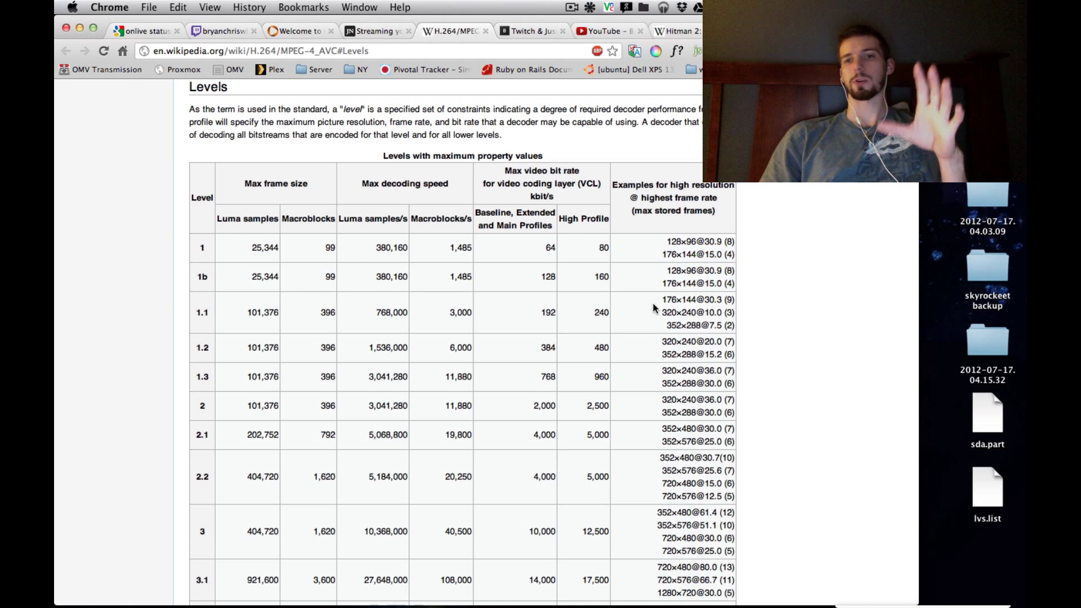
{"action": "scroll", "coordinate": [653, 304], "scroll_direction": "down", "scroll_amount": 3}
{"action": "scroll", "coordinate": [652, 309], "scroll_direction": "down", "scroll_amount": 2}
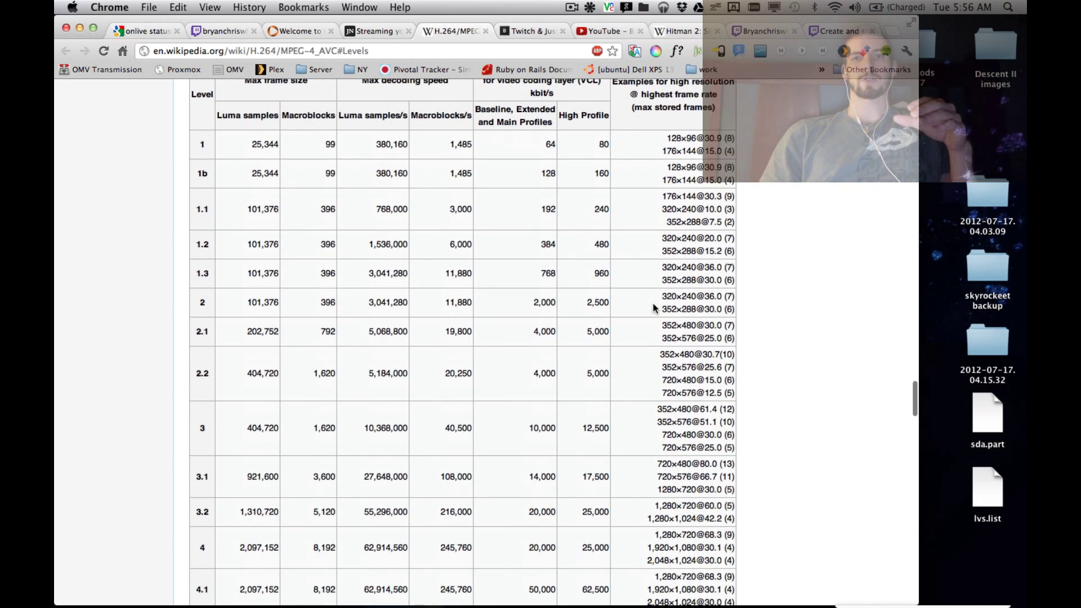
{"action": "scroll", "coordinate": [668, 117], "scroll_direction": "up", "scroll_amount": 2}
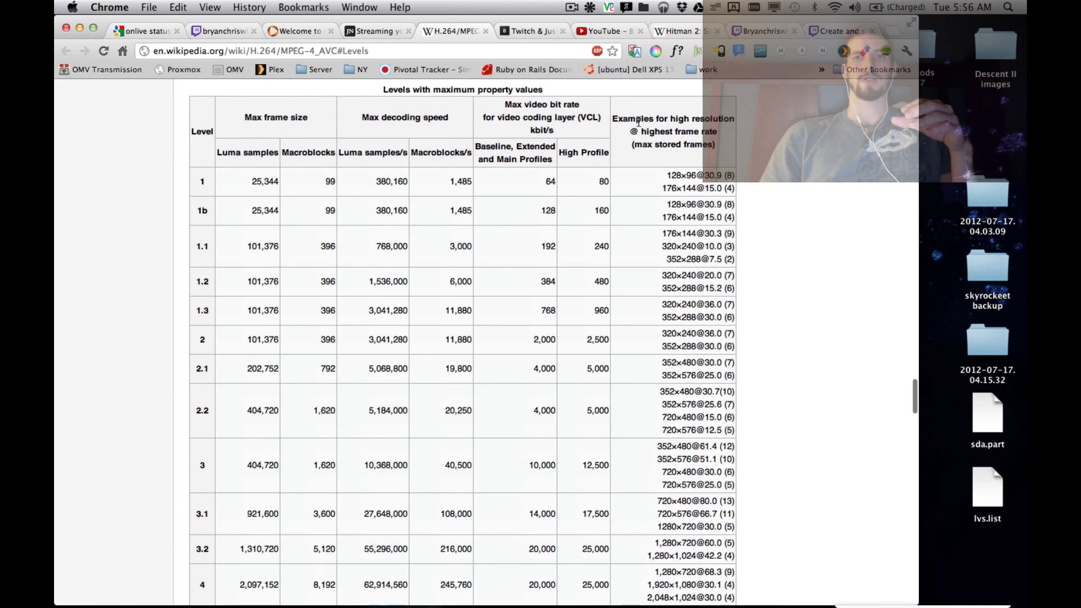
{"action": "left_click_drag", "start_coordinate": [634, 119], "coordinate": [719, 118]}
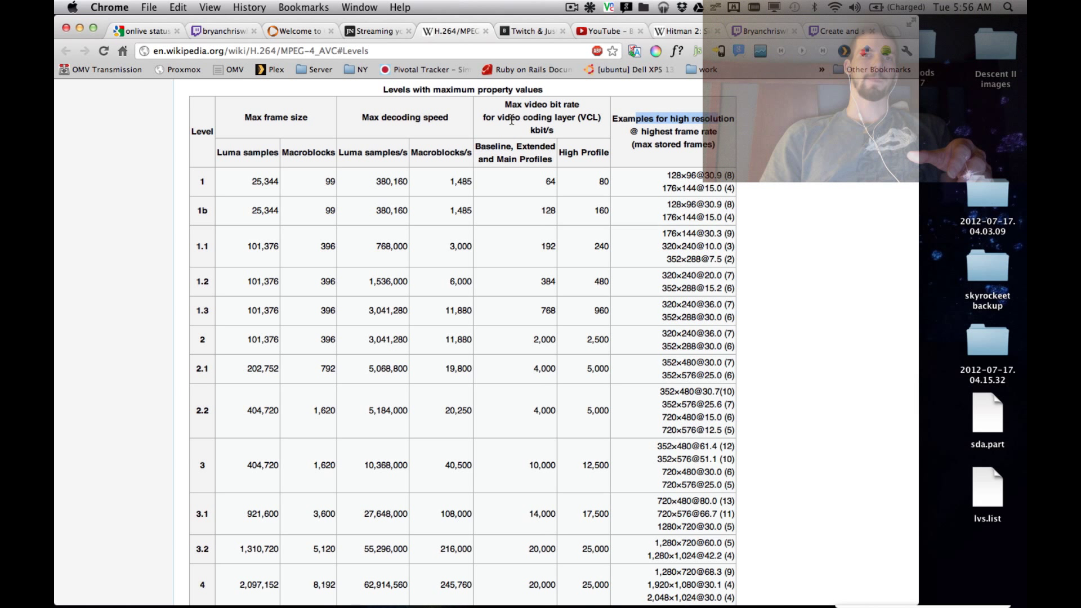
{"action": "left_click", "coordinate": [646, 127]}
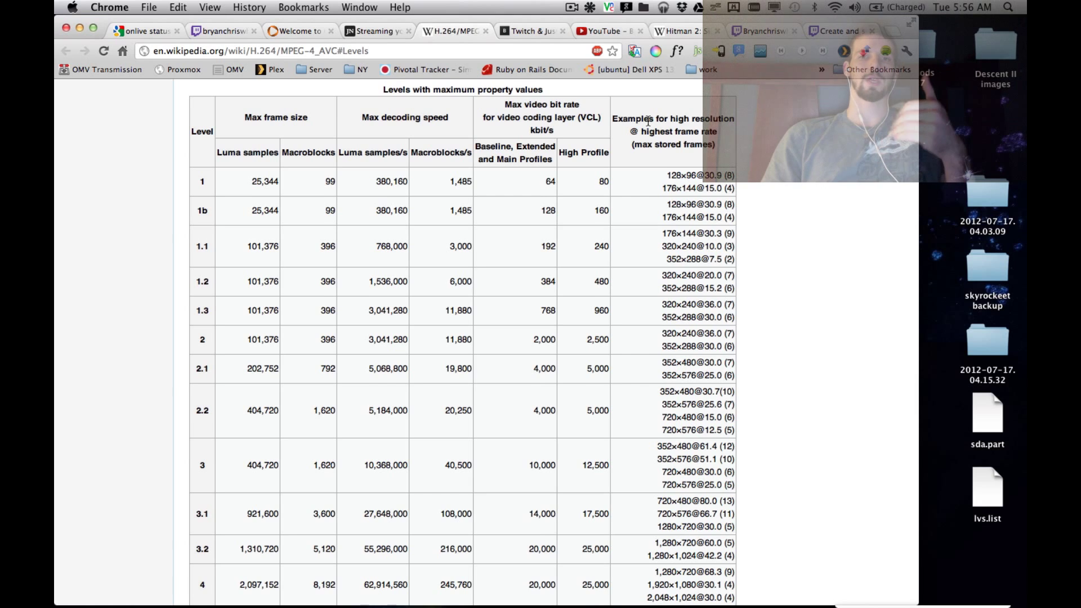
{"action": "scroll", "coordinate": [648, 121], "scroll_direction": "down", "scroll_amount": 3}
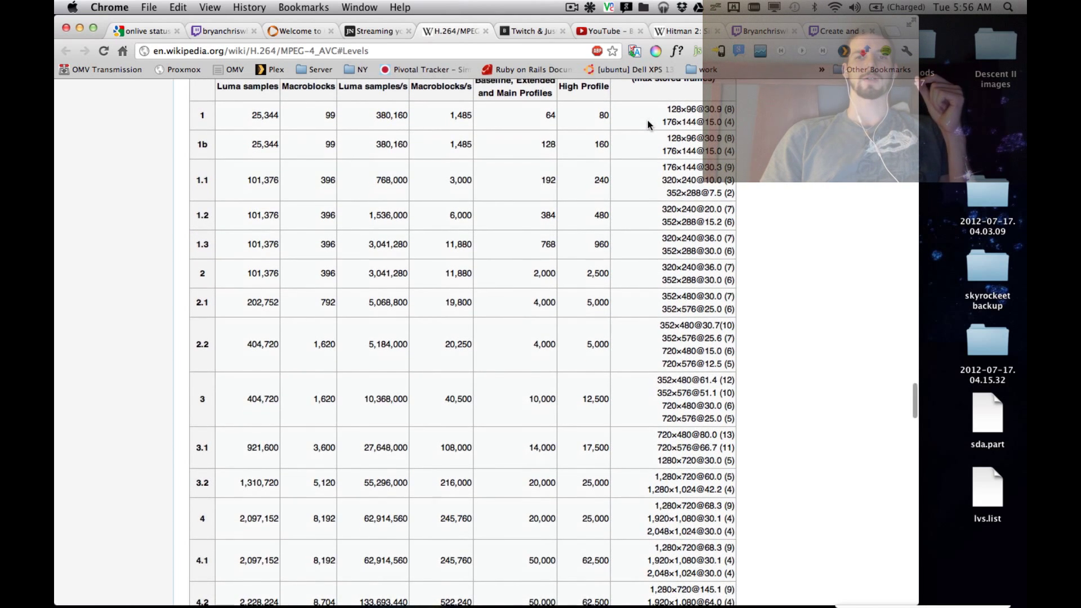
{"action": "scroll", "coordinate": [647, 124], "scroll_direction": "down", "scroll_amount": 6}
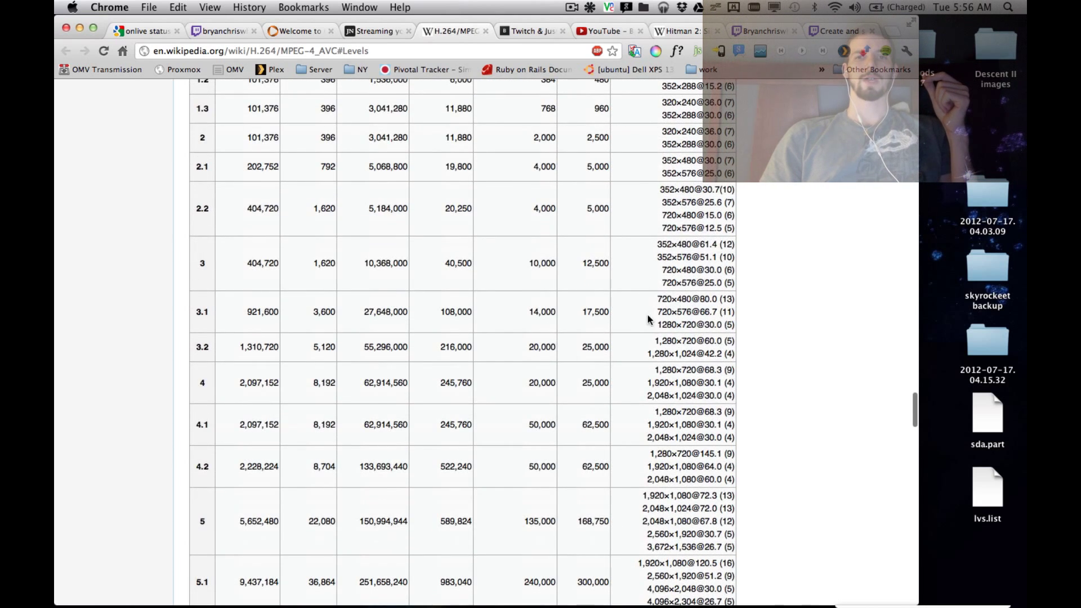
{"action": "left_click_drag", "start_coordinate": [654, 341], "coordinate": [723, 341]}
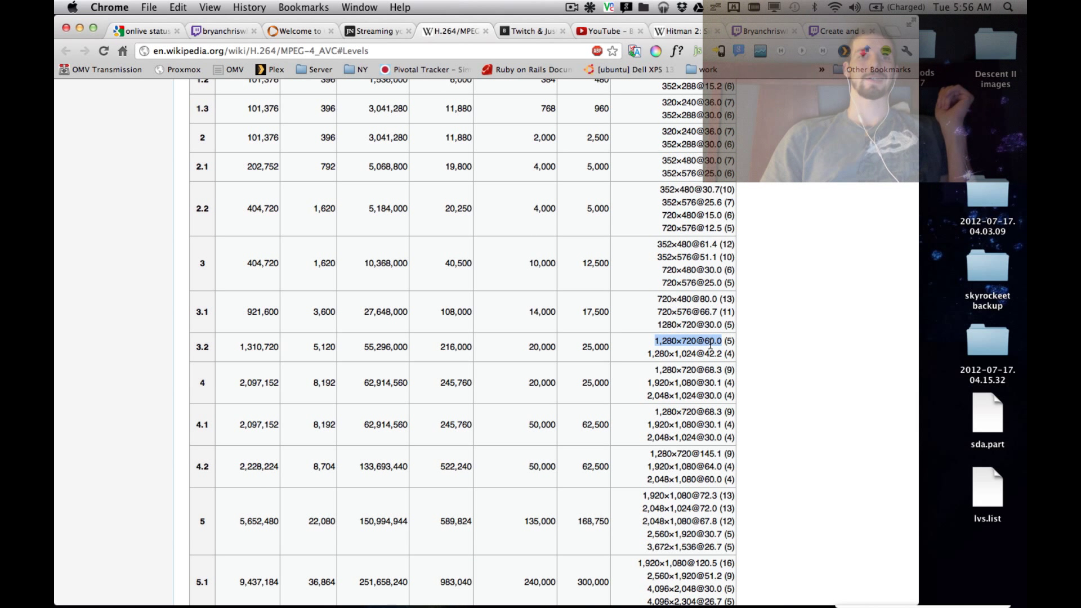
{"action": "scroll", "coordinate": [208, 345], "scroll_direction": "up", "scroll_amount": 2}
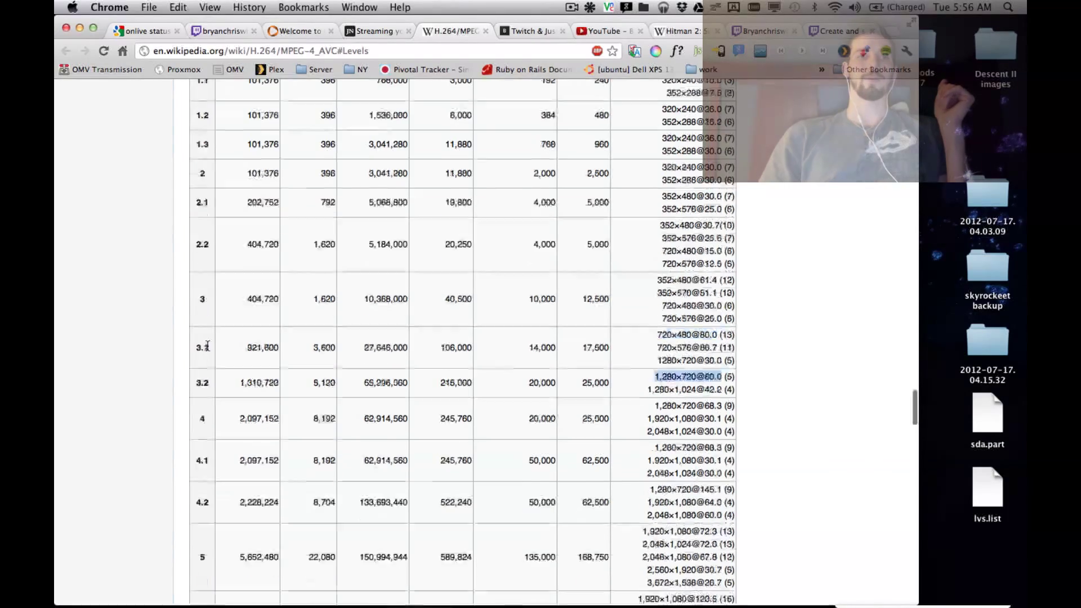
{"action": "scroll", "coordinate": [207, 346], "scroll_direction": "up", "scroll_amount": 5}
{"action": "scroll", "coordinate": [207, 345], "scroll_direction": "down", "scroll_amount": 5}
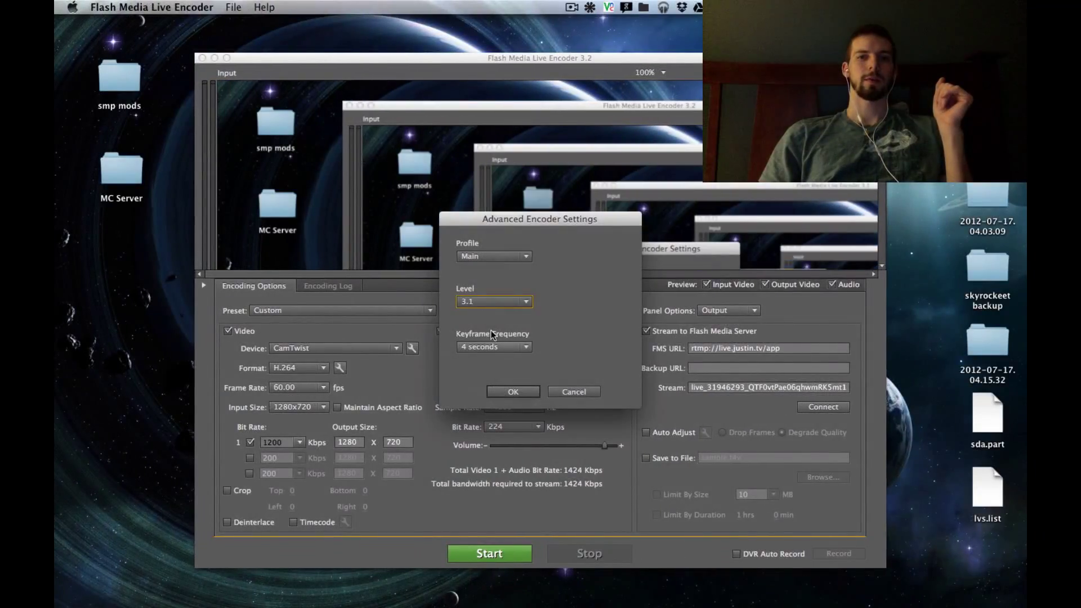
- Back in Flash Media Live Encoder, set the H.264 level to 3.2, keep the keyframe frequency at 4 seconds, and accept the advanced settings
{"action": "left_click", "coordinate": [478, 301]}
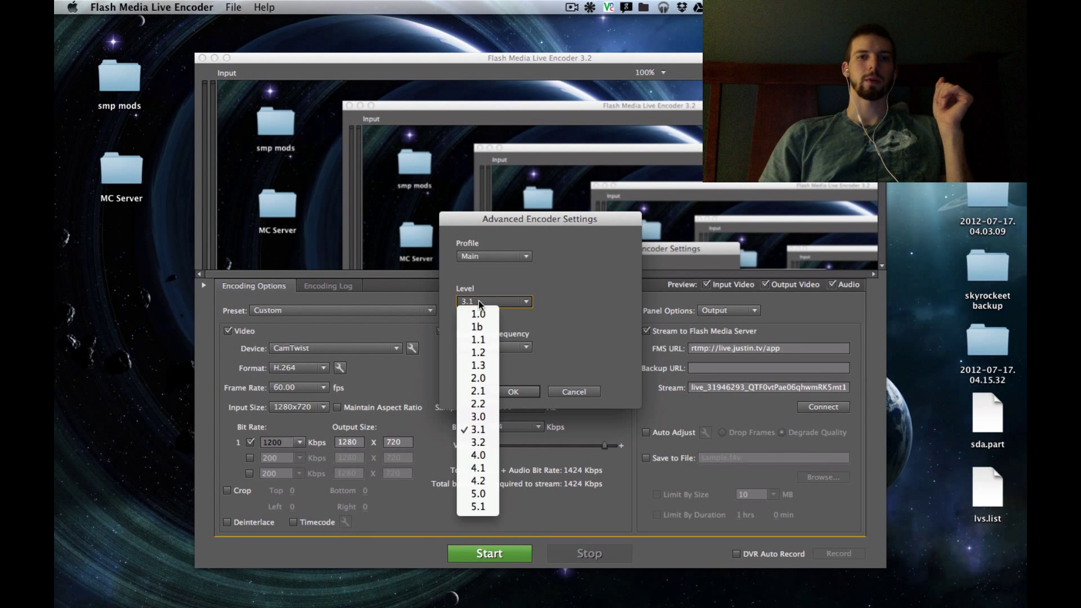
{"action": "left_click", "coordinate": [487, 441]}
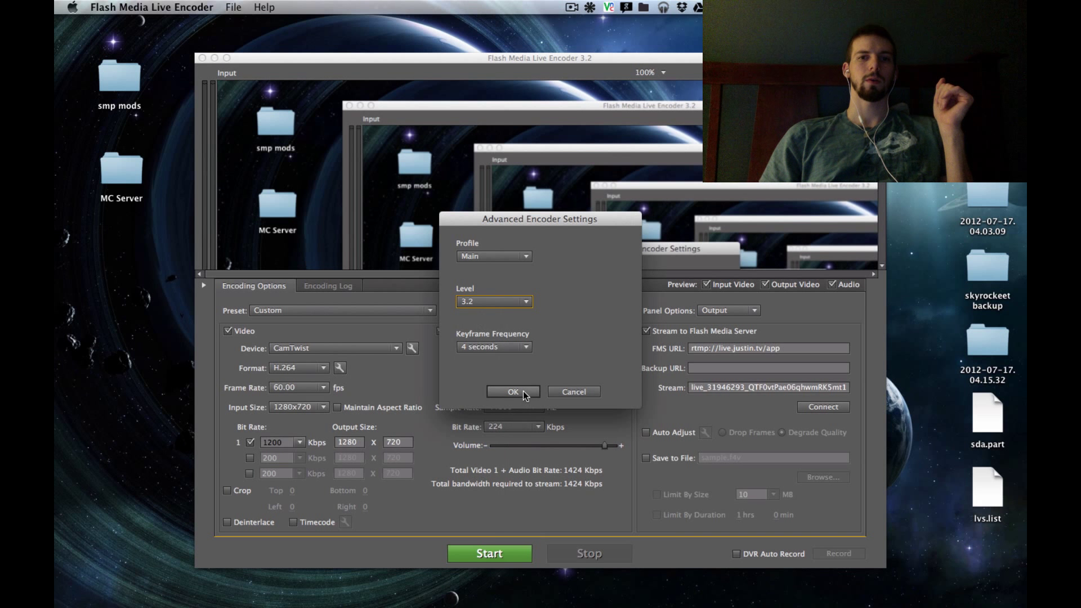
{"action": "left_click", "coordinate": [498, 348]}
{"action": "left_click", "coordinate": [498, 349]}
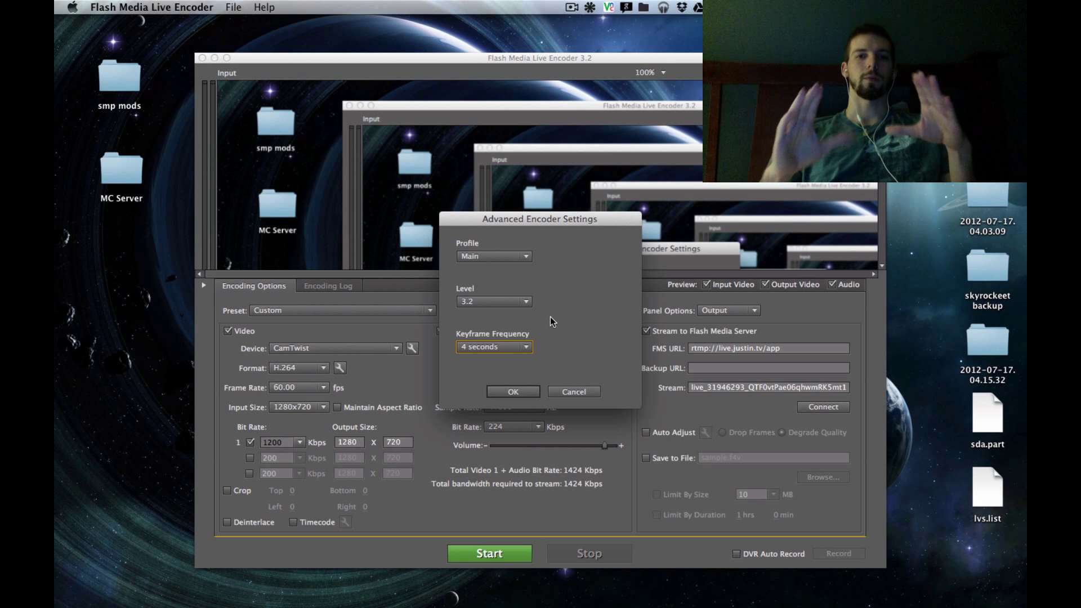
{"action": "left_click", "coordinate": [528, 391]}
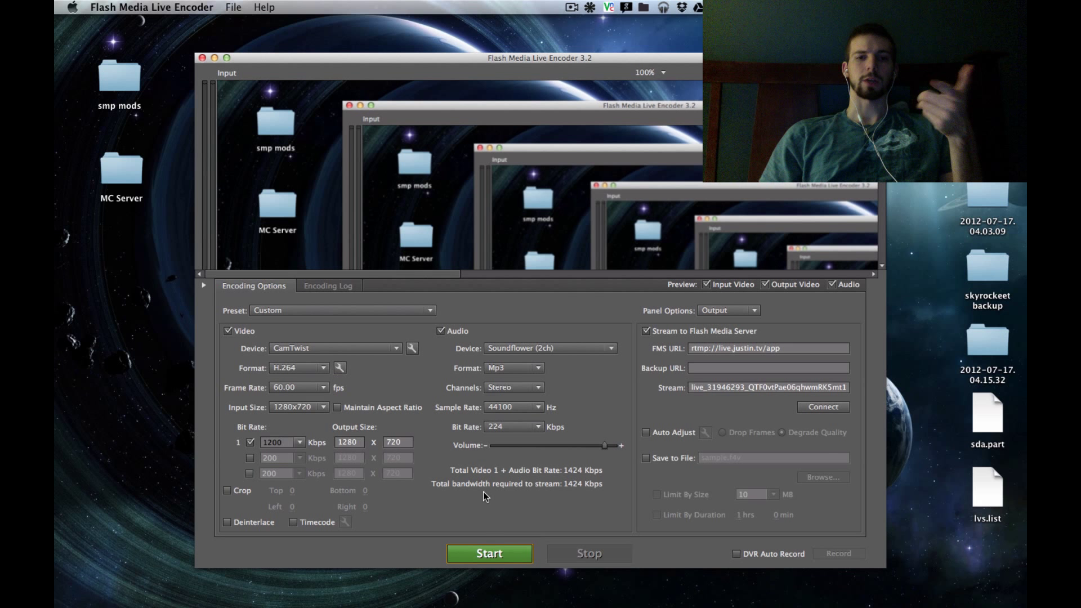
- Start the encoding session to stream to the Flash Media Server and check the encoding log
{"action": "key", "text": "space"}
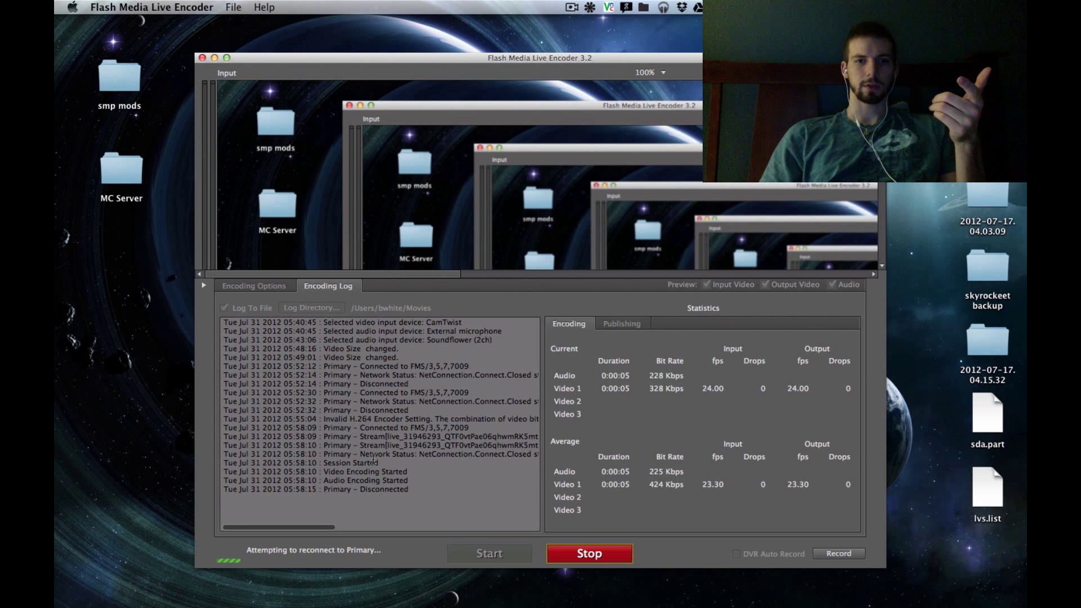
{"action": "scroll", "coordinate": [373, 458], "scroll_direction": "right", "scroll_amount": 5}
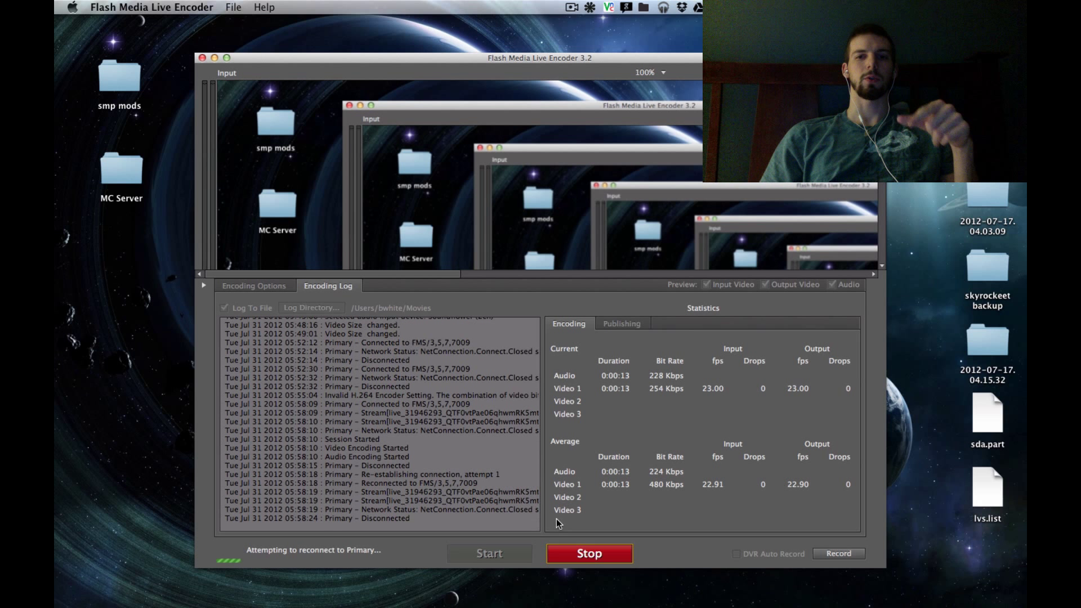
- Check the stream output settings and read the full connection status messages in the encoding log
{"action": "left_click", "coordinate": [284, 286]}
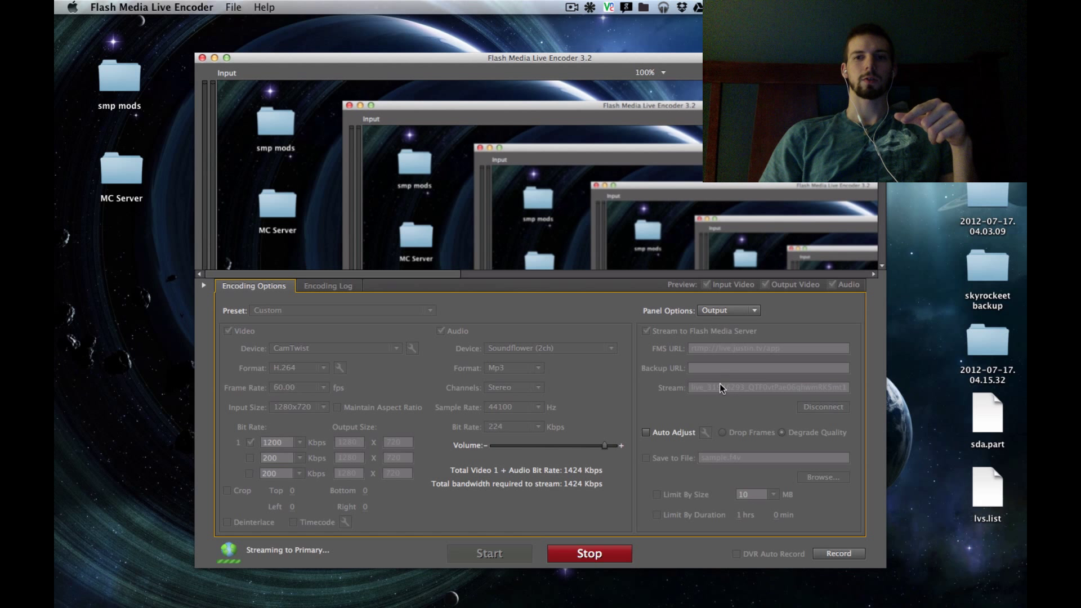
{"action": "left_click", "coordinate": [348, 285]}
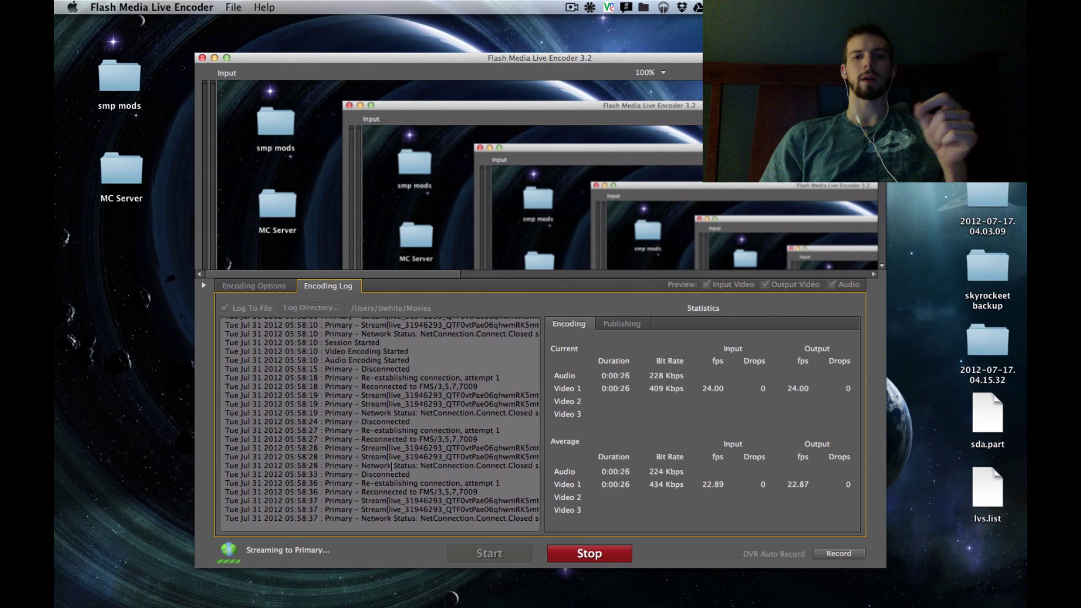
{"action": "scroll", "coordinate": [391, 466], "scroll_direction": "right", "scroll_amount": 5}
{"action": "scroll", "coordinate": [391, 467], "scroll_direction": "right", "scroll_amount": 2}
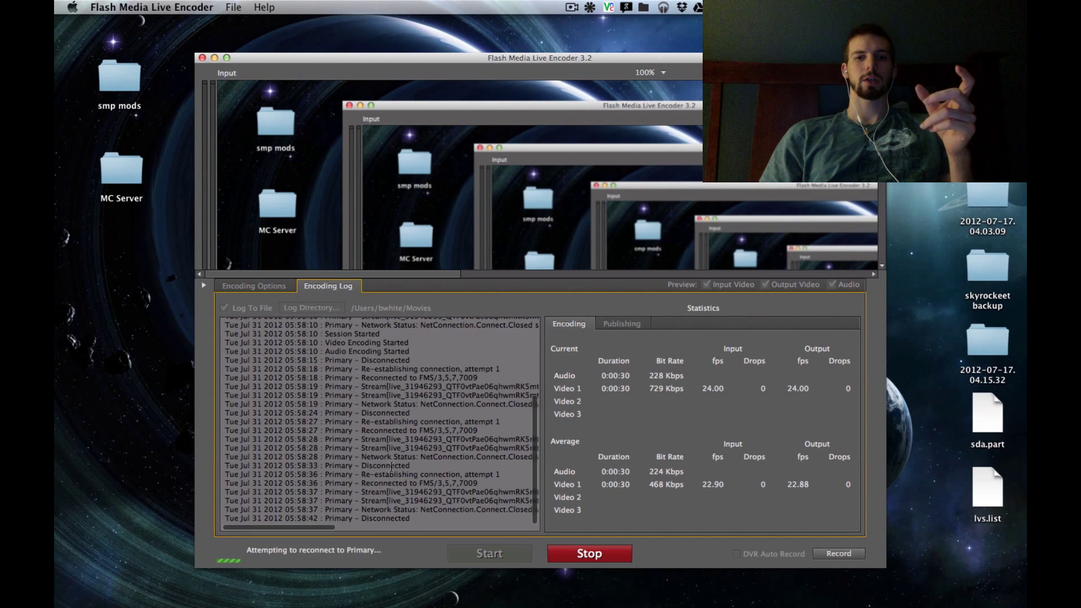
{"action": "scroll", "coordinate": [391, 466], "scroll_direction": "right", "scroll_amount": 5}
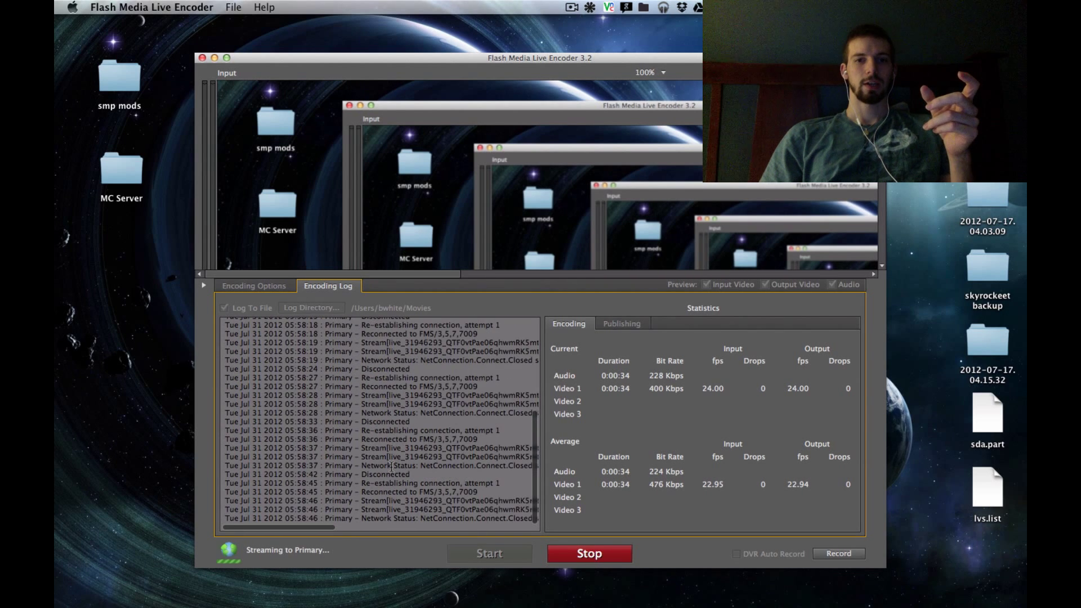
{"action": "scroll", "coordinate": [391, 466], "scroll_direction": "right", "scroll_amount": 6}
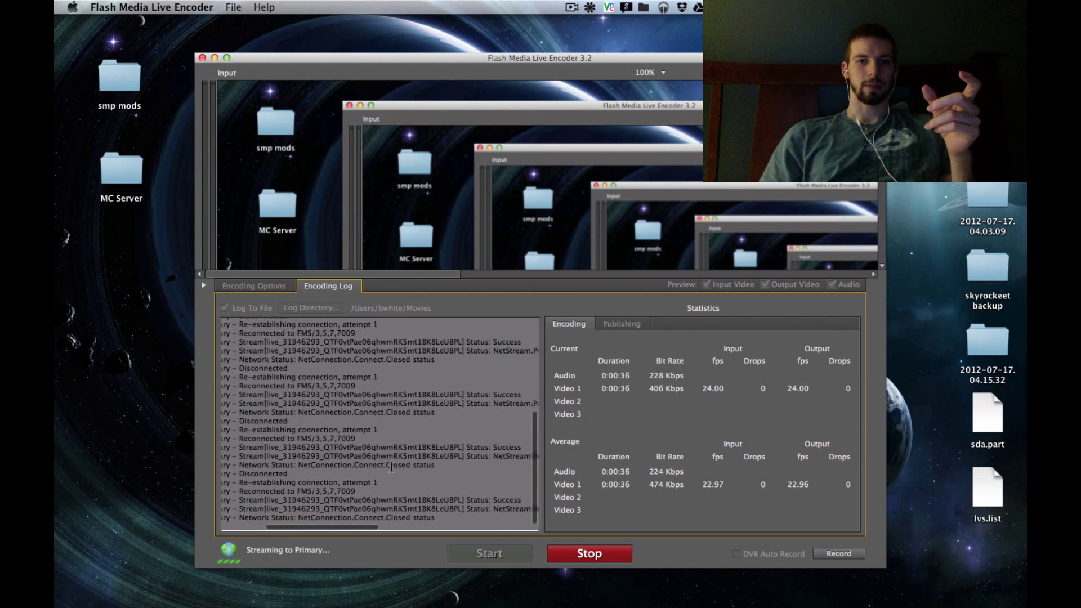
{"action": "scroll", "coordinate": [391, 466], "scroll_direction": "right", "scroll_amount": 6}
{"action": "scroll", "coordinate": [391, 466], "scroll_direction": "right", "scroll_amount": 4}
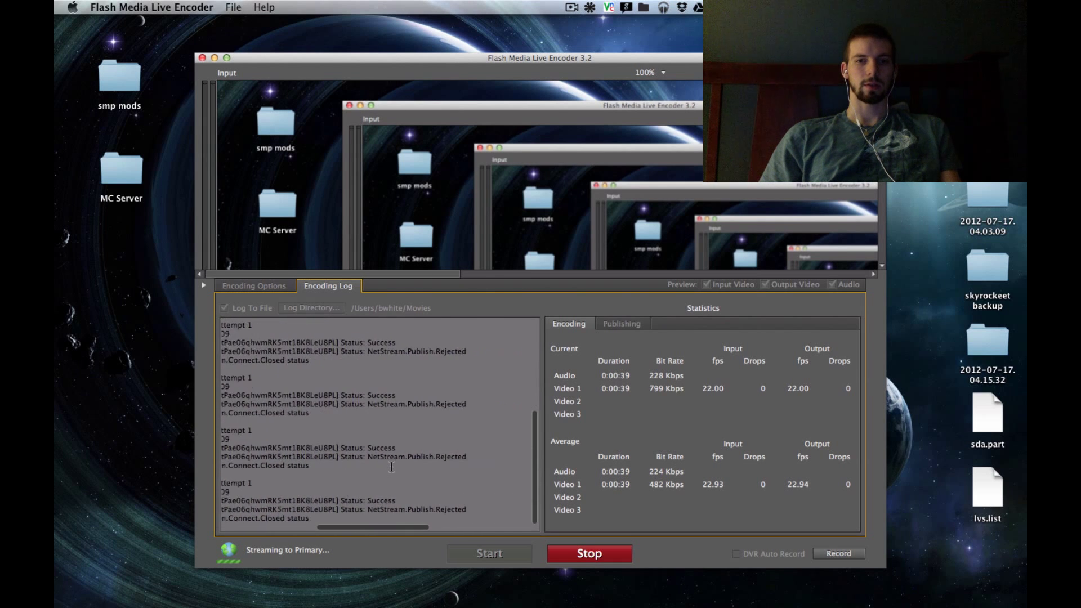
{"action": "scroll", "coordinate": [391, 466], "scroll_direction": "right", "scroll_amount": 14}
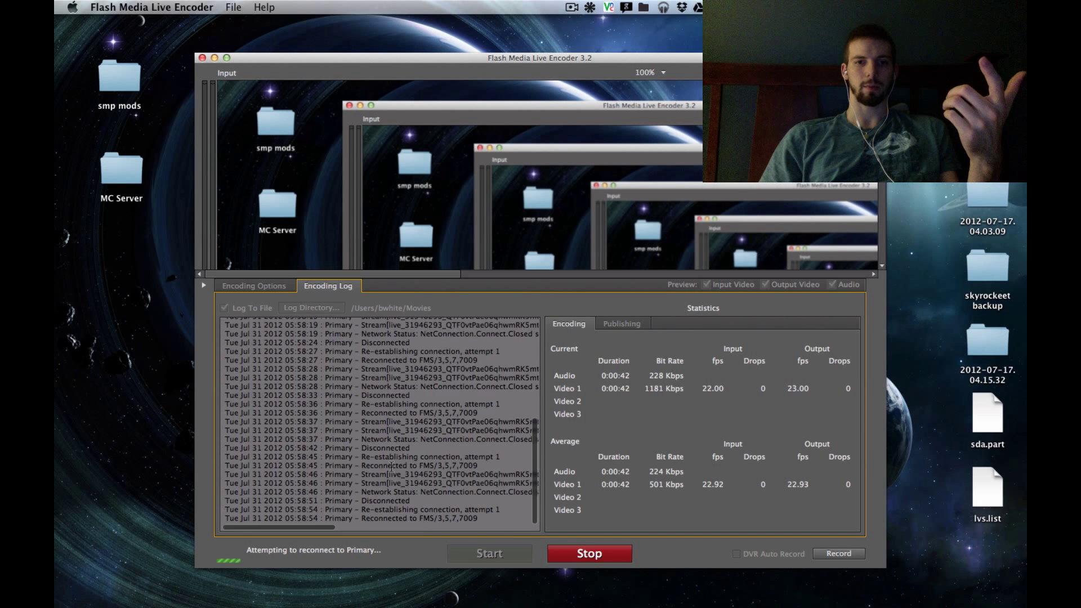
- Stop the encoding session and clear the outdated stream key from the stream output settings
{"action": "scroll", "coordinate": [391, 466], "scroll_direction": "right", "scroll_amount": 2}
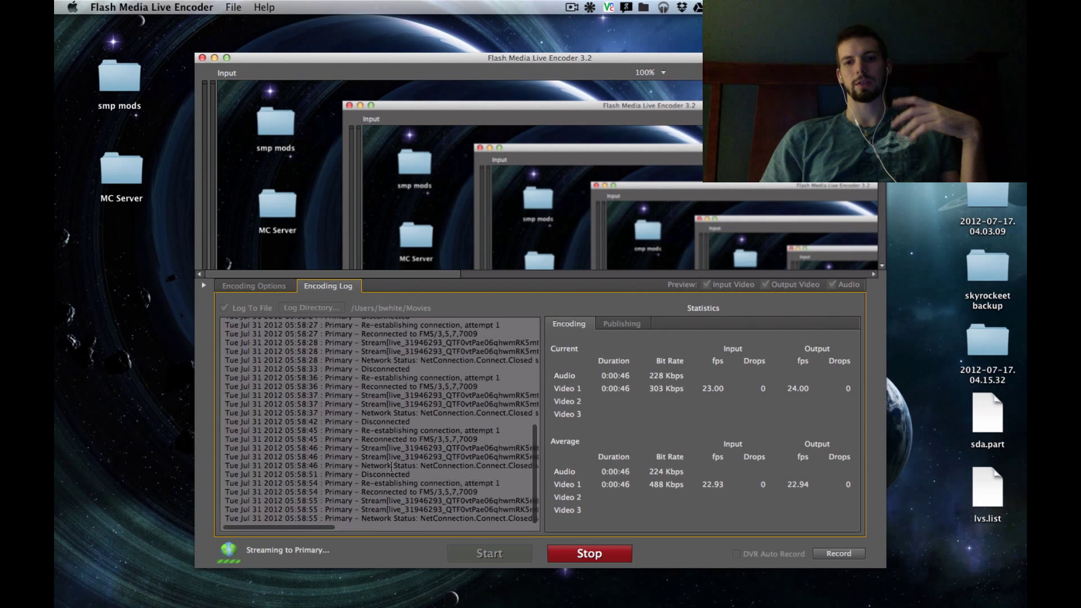
{"action": "left_click", "coordinate": [625, 557]}
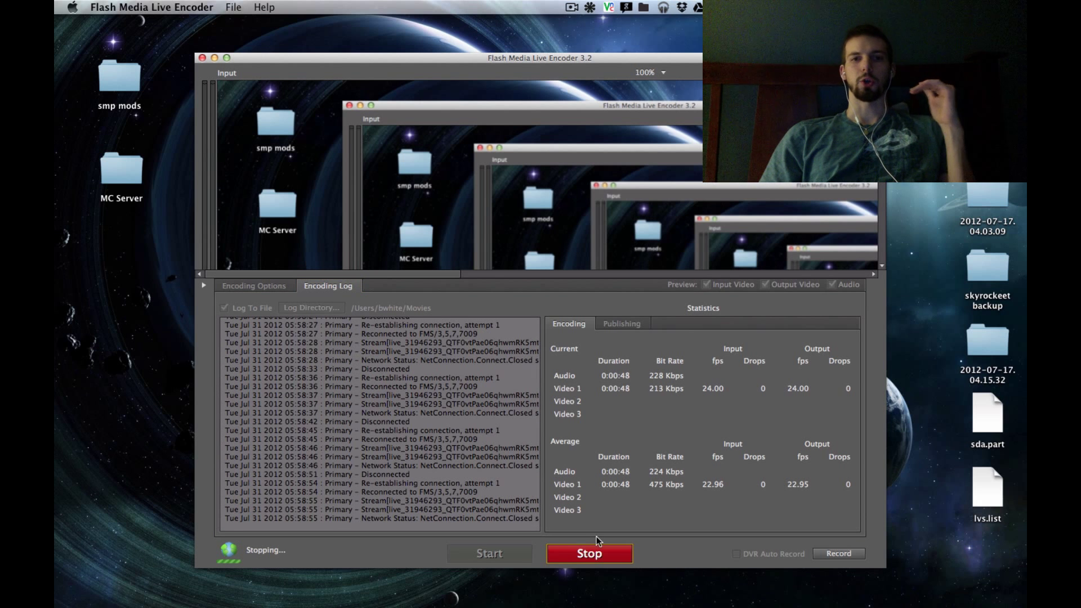
{"action": "left_click", "coordinate": [265, 285]}
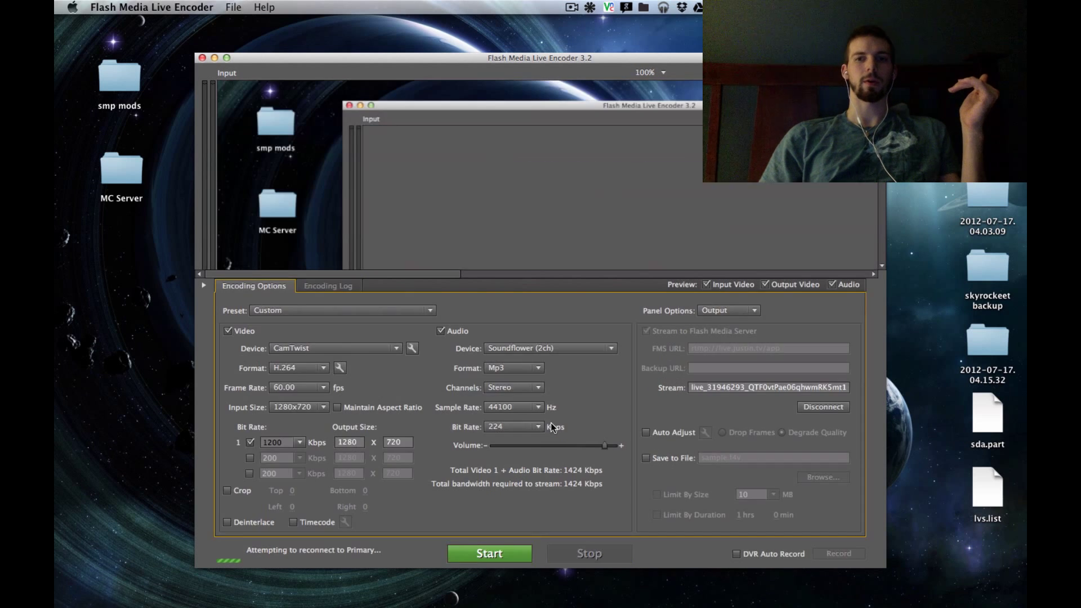
{"action": "triple_click", "coordinate": [726, 389]}
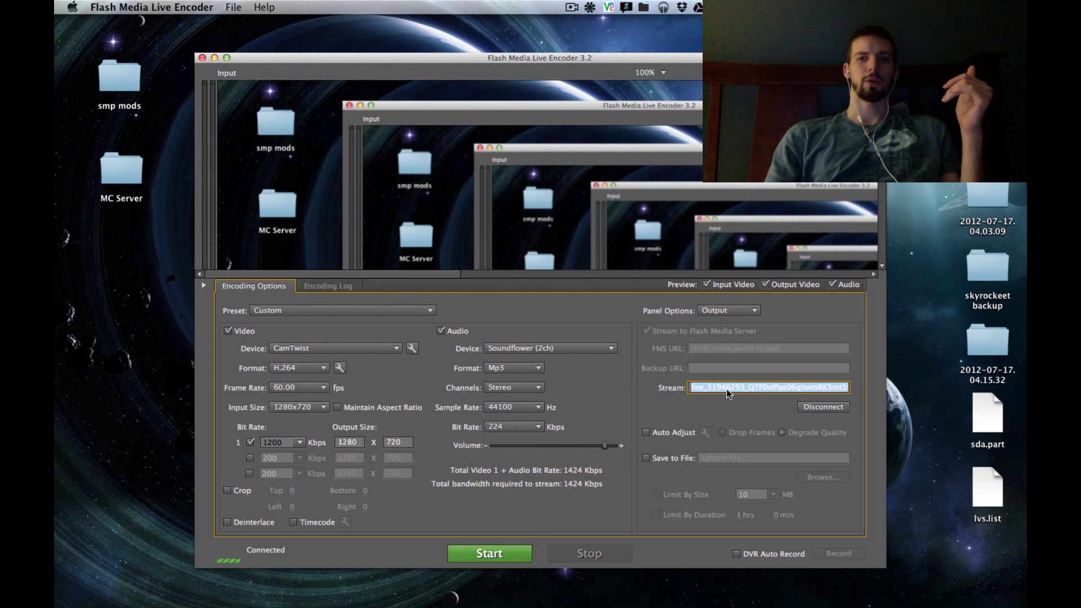
{"action": "key", "text": "BackSpace"}
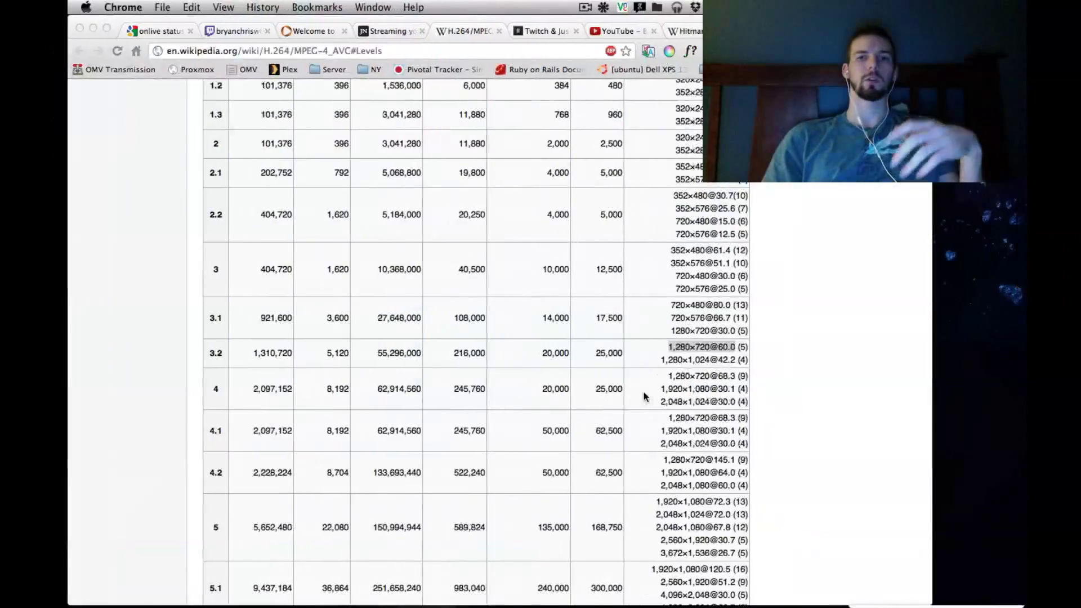
- Switch to Chrome, reveal the channel's stream key on the Twitch broadcast page and select the whole key for copying
{"action": "key", "text": "super+alt+Left"}
{"action": "key", "text": "super+alt+Left"}
{"action": "key", "text": "super+alt+Left"}
{"action": "key", "text": "super+alt+Left"}
{"action": "key", "text": "super+alt+Left"}
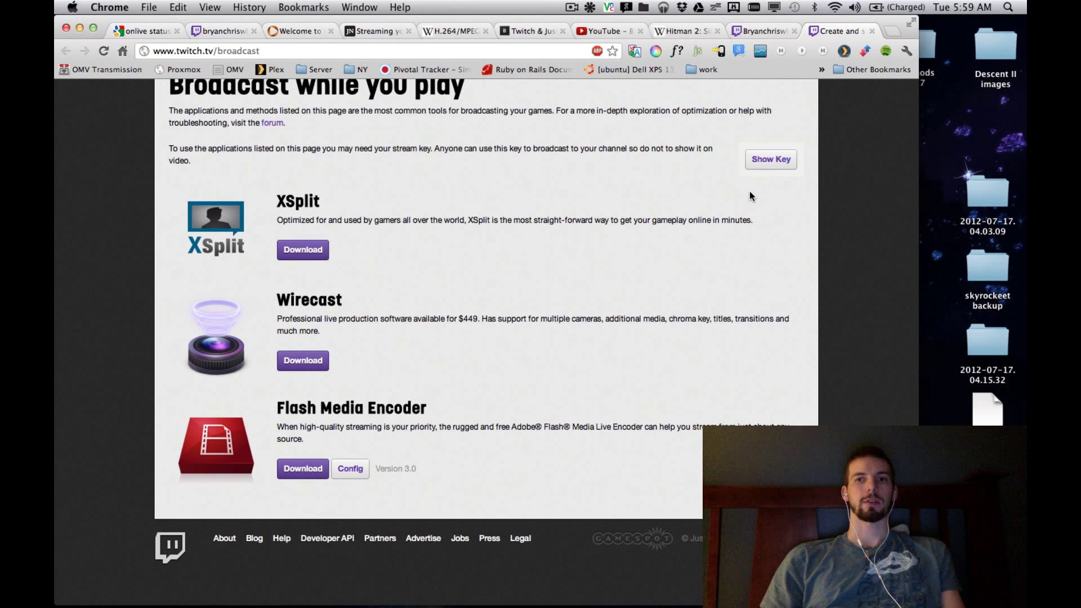
{"action": "left_click", "coordinate": [770, 161]}
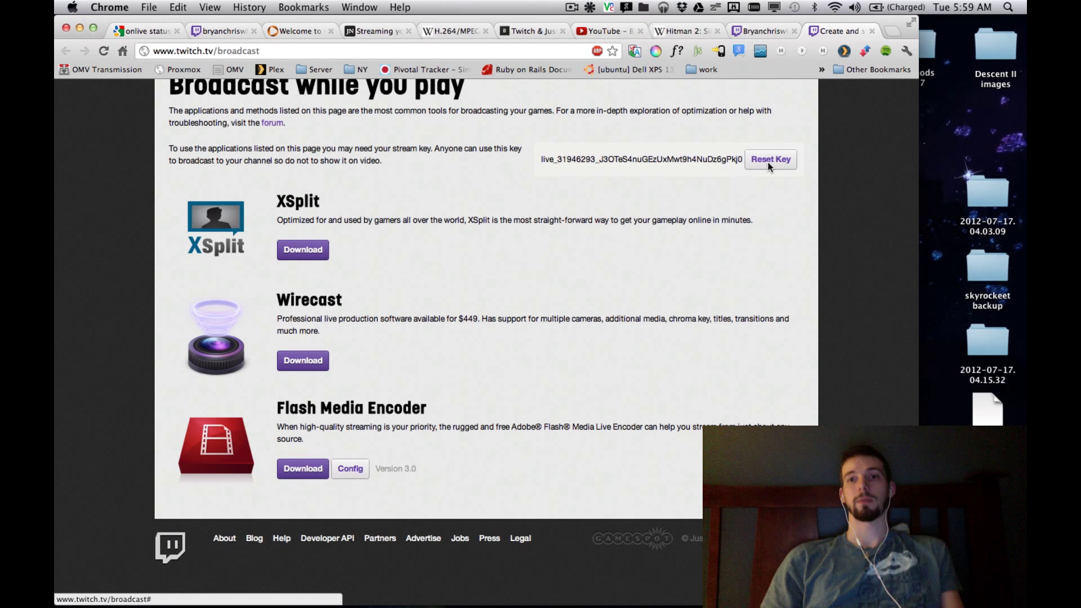
{"action": "left_click_drag", "start_coordinate": [541, 162], "coordinate": [739, 167]}
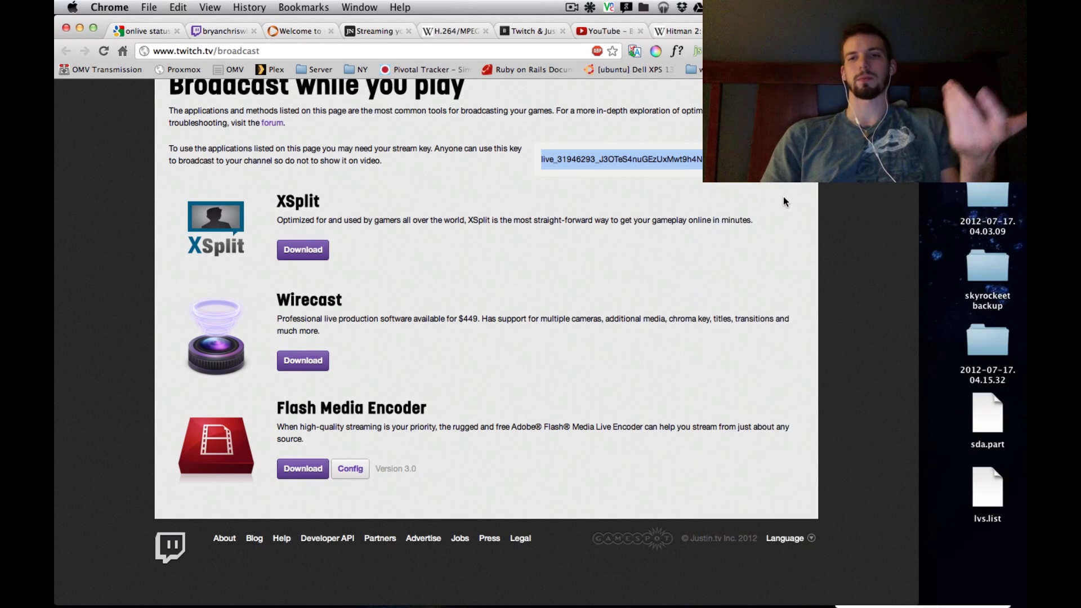
- Back in Flash Media Live Encoder, paste the copied stream key into the Stream field and restart the session on a fresh connection
{"action": "key", "text": "ctrl+Left"}
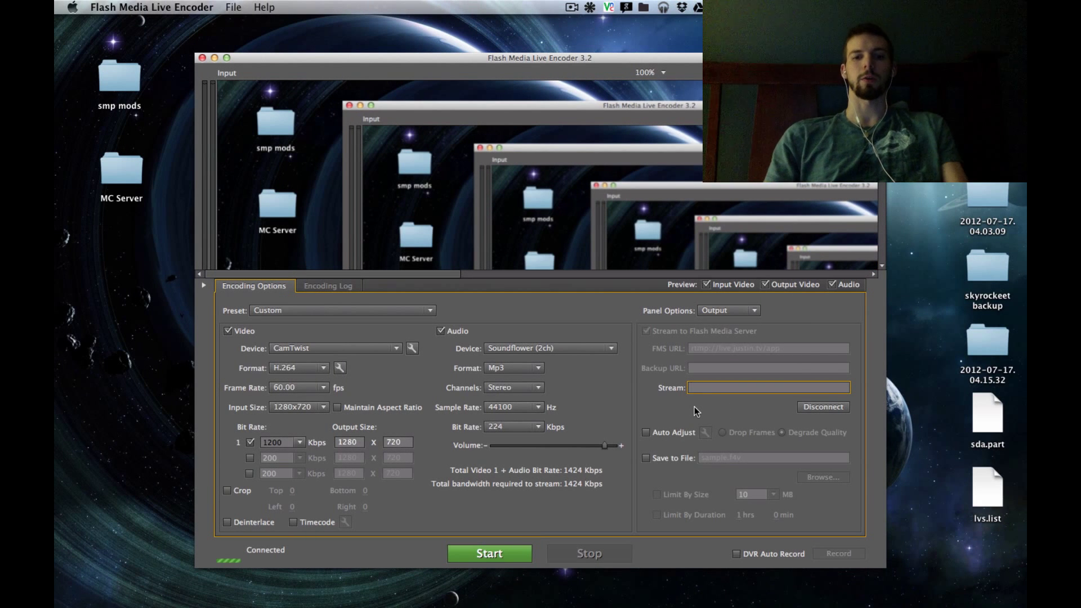
{"action": "key", "text": "super+v"}
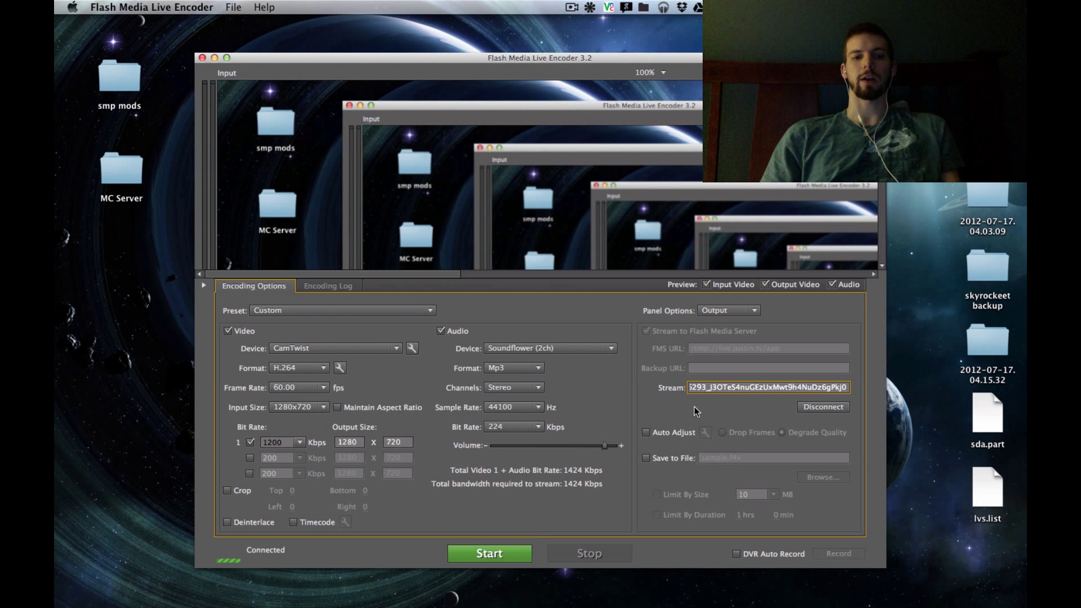
{"action": "key", "text": "super+Left"}
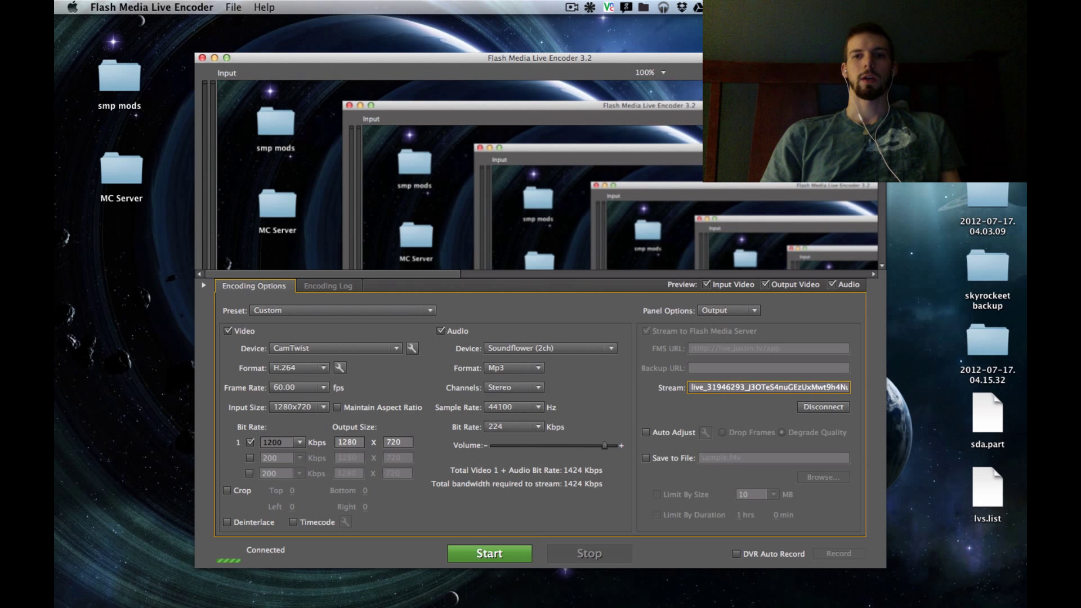
{"action": "key", "text": "super+Right"}
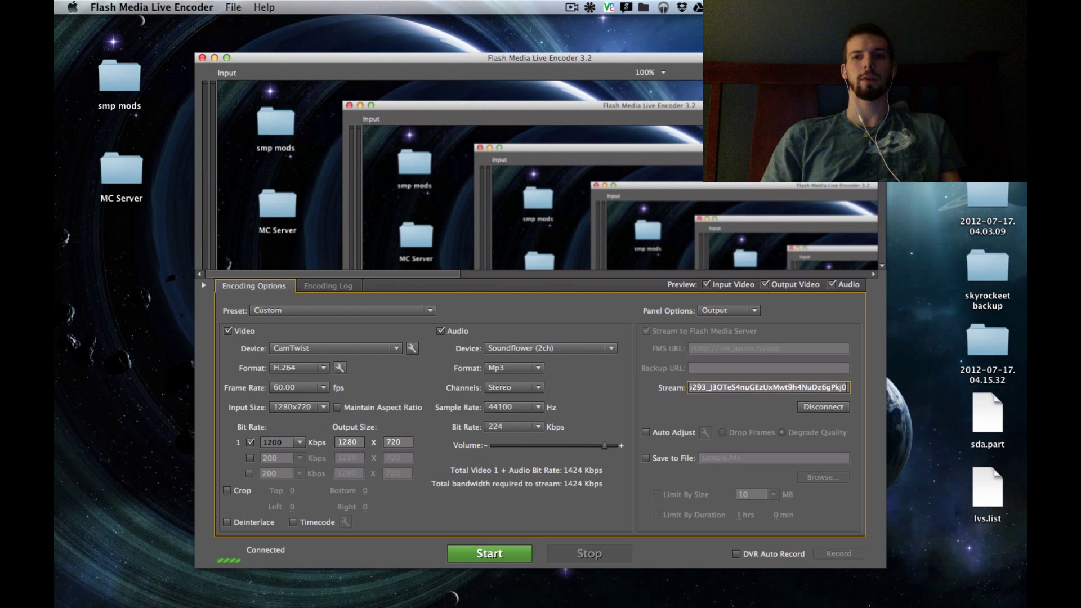
{"action": "key", "text": "super+Left"}
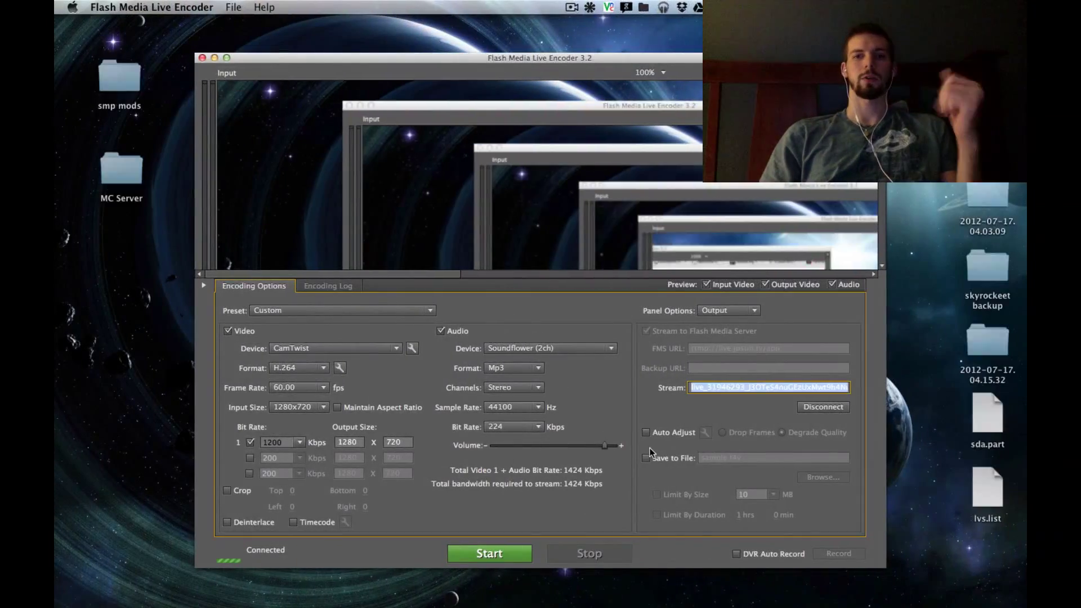
{"action": "left_click", "coordinate": [813, 408]}
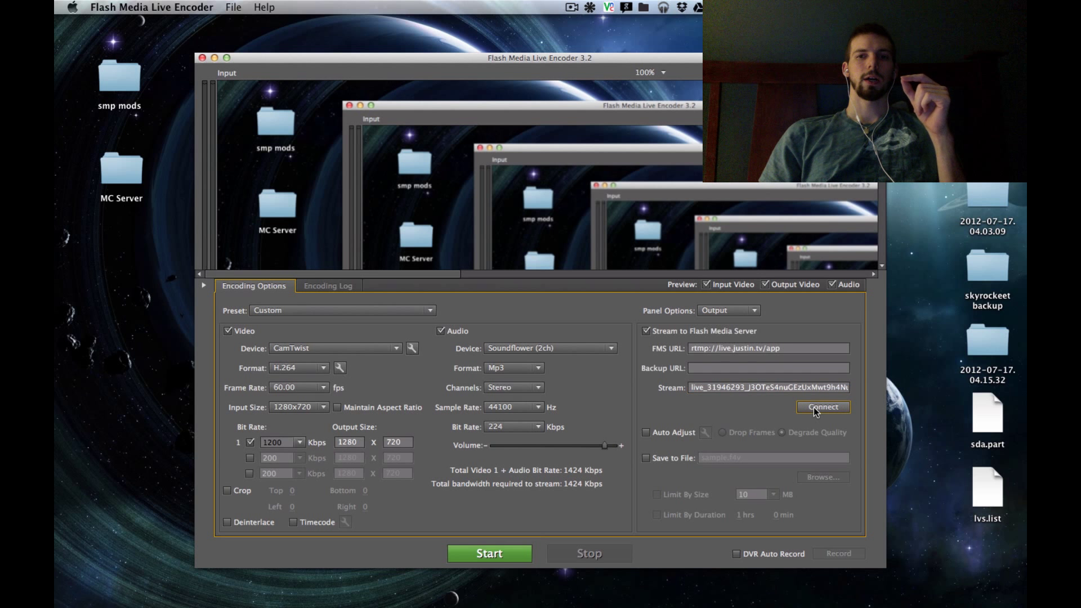
{"action": "left_click", "coordinate": [472, 555]}
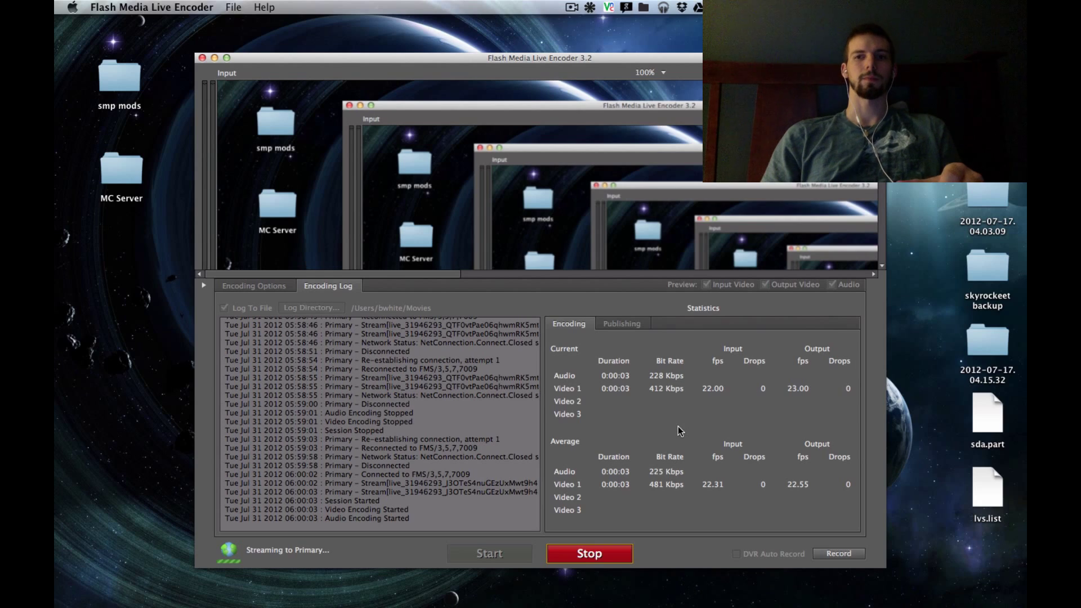
- View the live video preview full screen on Twitch's Broadcaster Dashboard in Chrome, and check the encoding log in Flash Media Live Encoder
{"action": "key", "text": "ctrl+Right"}
{"action": "key", "text": "ctrl+Tab"}
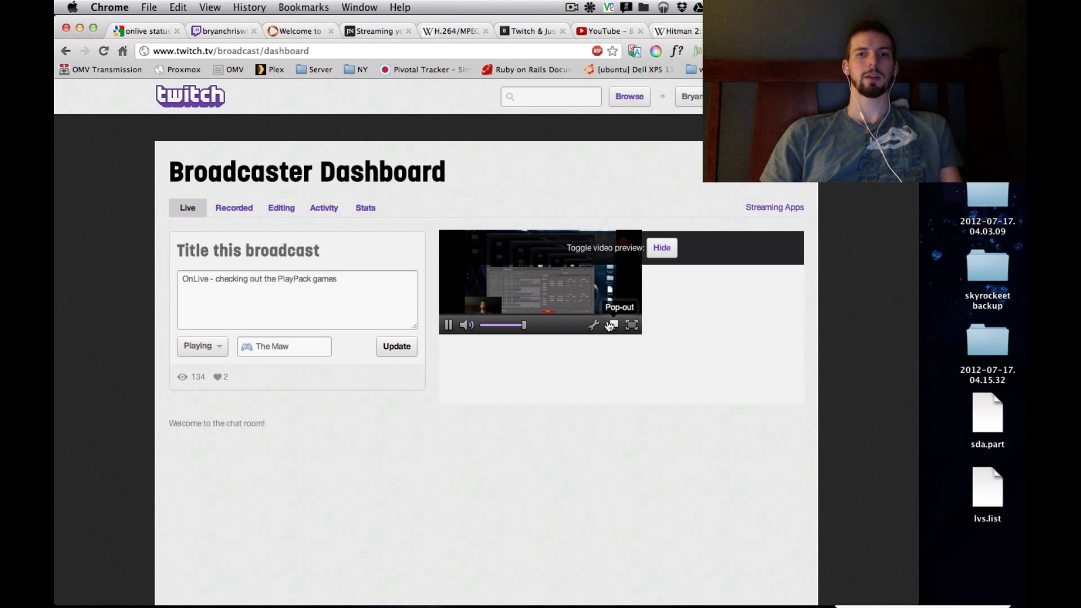
{"action": "left_click", "coordinate": [631, 325]}
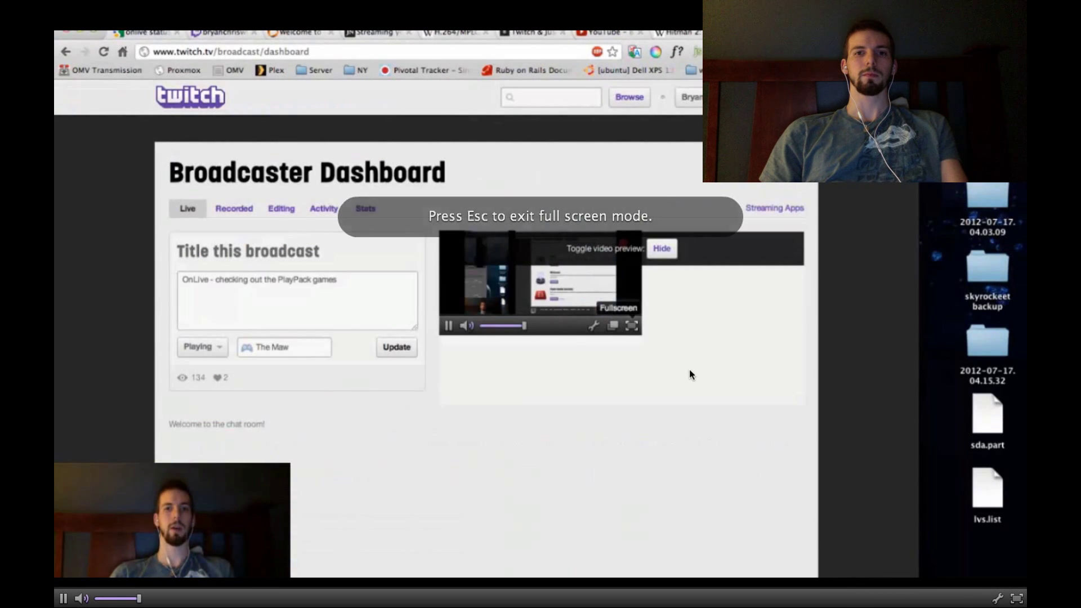
{"action": "key", "text": "Escape"}
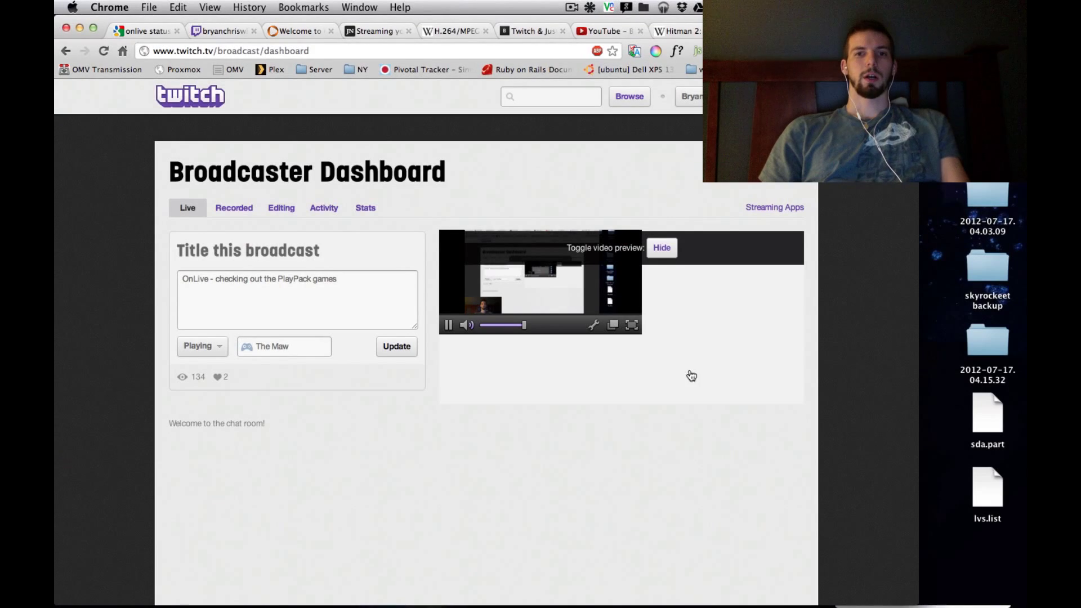
{"action": "key", "text": "ctrl+Left"}
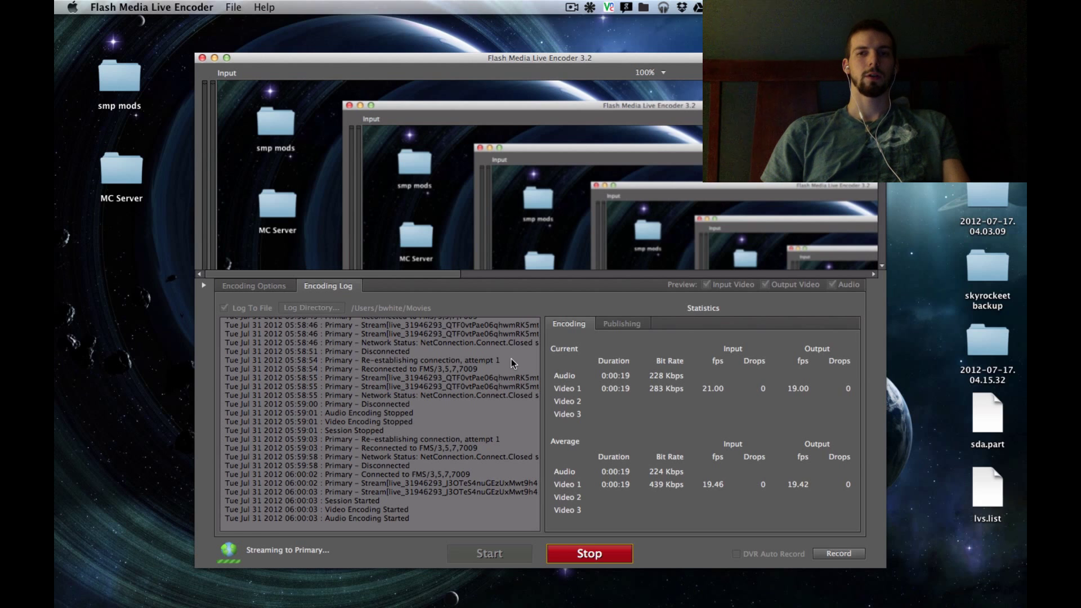
- Pause the video preview on the Twitch dashboard in Chrome and stop the encoding session in Flash Media Live Encoder
{"action": "key", "text": "ctrl+Right"}
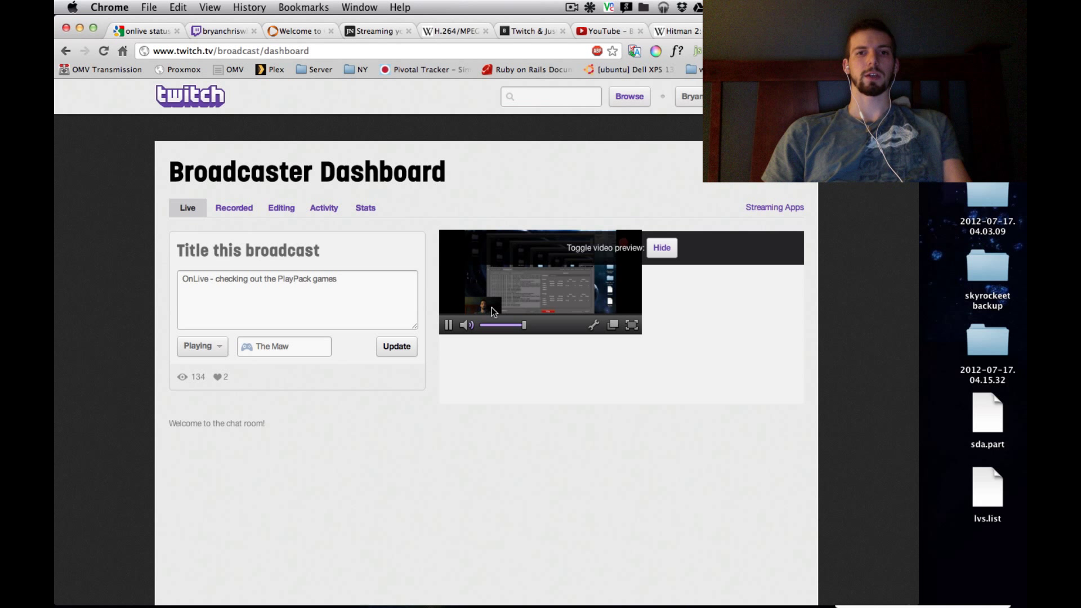
{"action": "left_click", "coordinate": [449, 326]}
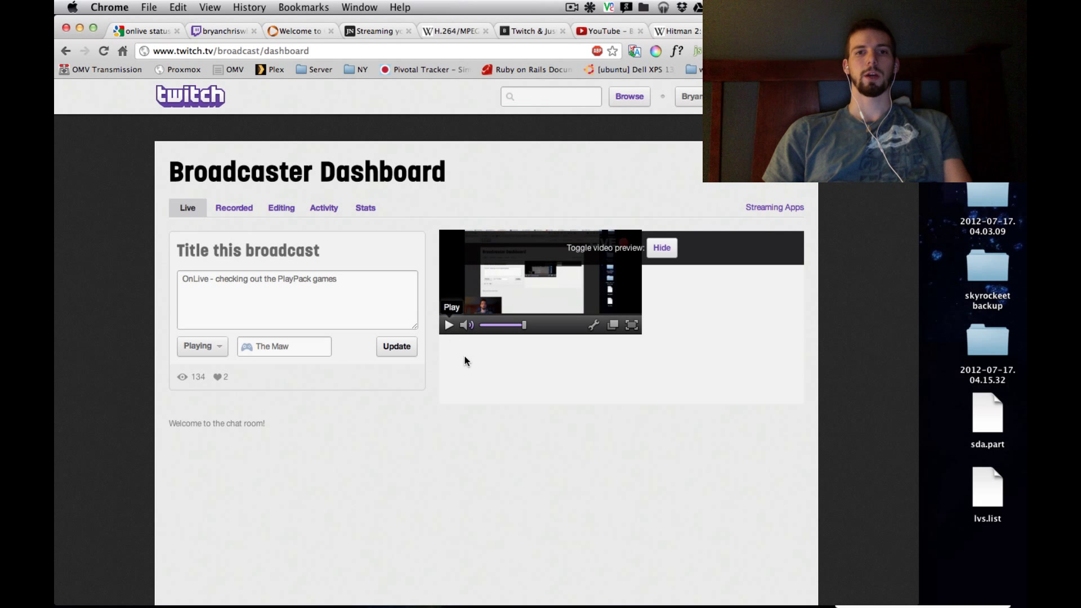
{"action": "scroll", "coordinate": [482, 371], "scroll_direction": "down", "scroll_amount": 5}
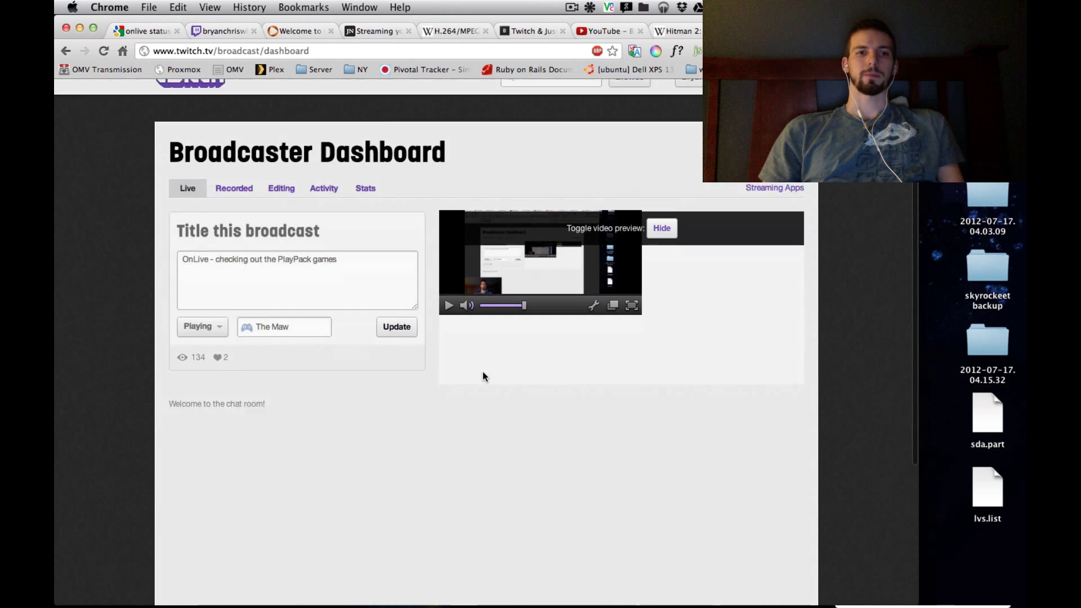
{"action": "scroll", "coordinate": [481, 370], "scroll_direction": "up", "scroll_amount": 3}
{"action": "scroll", "coordinate": [482, 374], "scroll_direction": "up", "scroll_amount": 2}
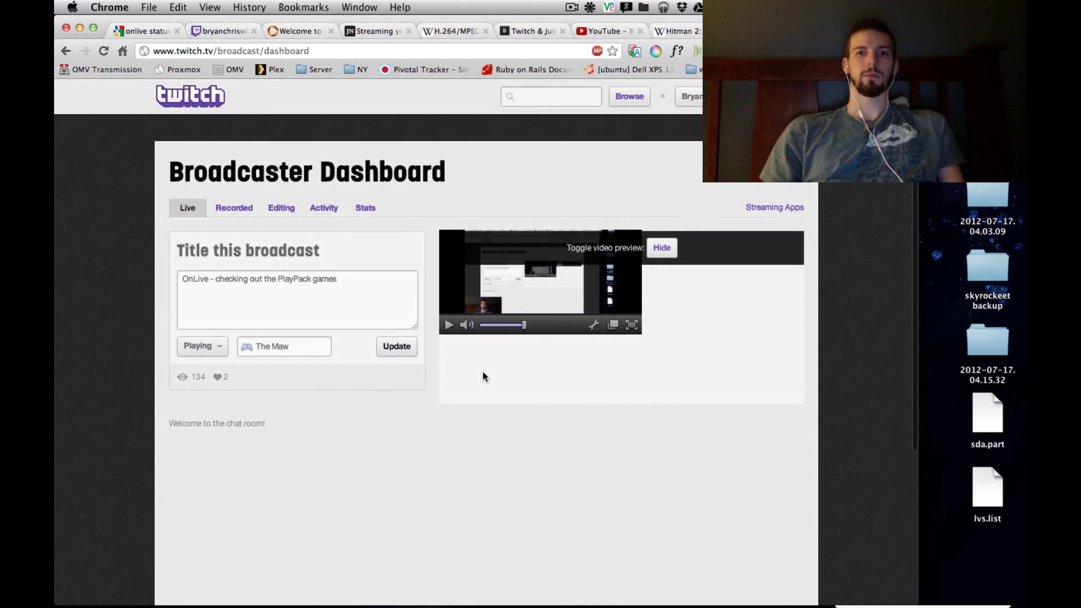
{"action": "scroll", "coordinate": [508, 425], "scroll_direction": "down", "scroll_amount": 3}
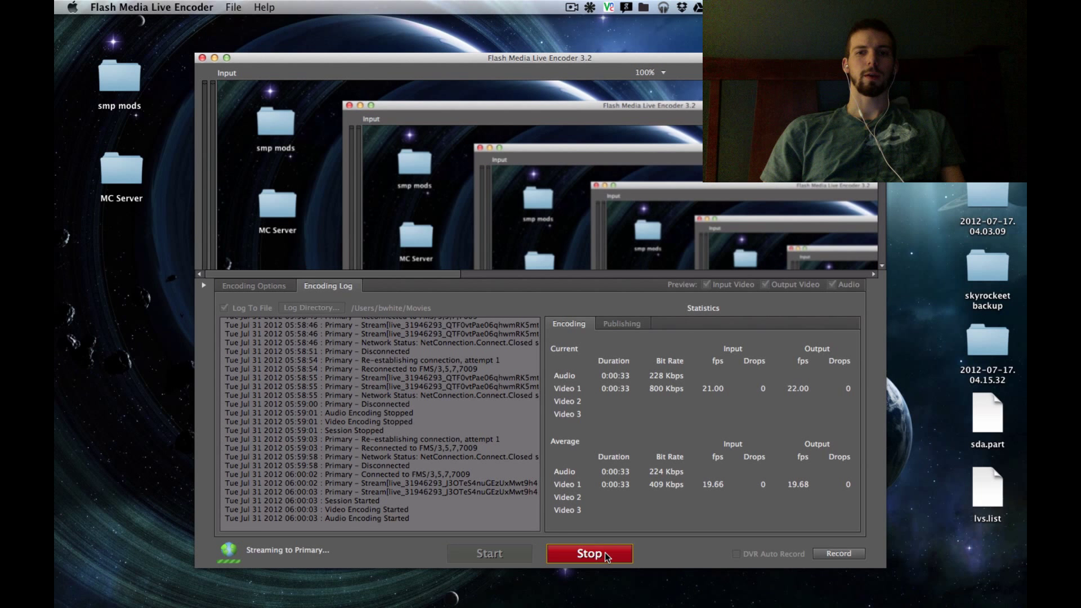
{"action": "left_click", "coordinate": [604, 555]}
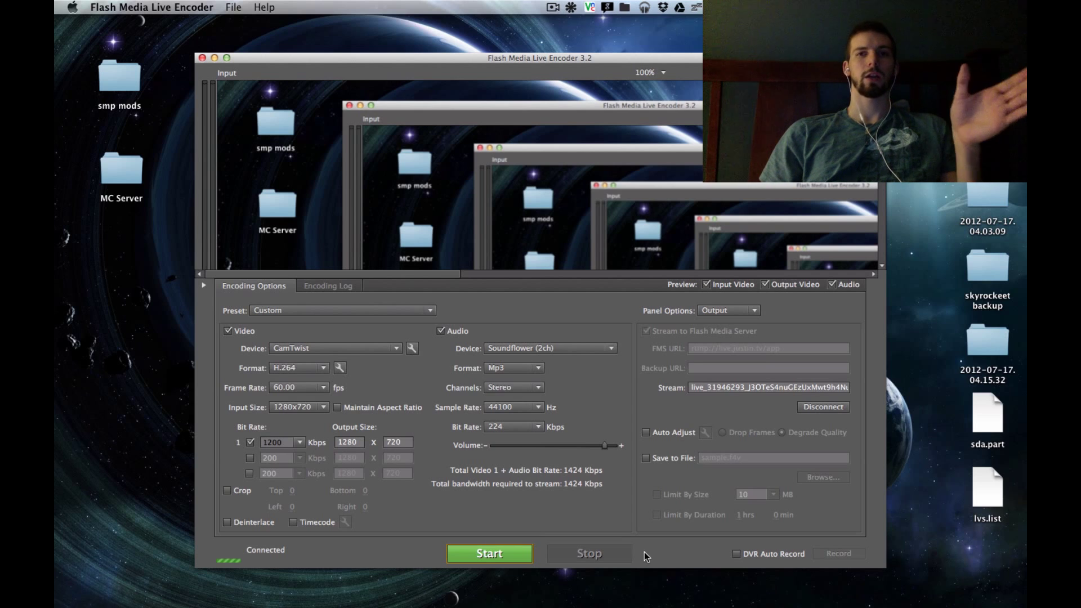
- Look up the version information of Flash Media Live Encoder and close it again
{"action": "mouse_move", "coordinate": [576, 59]}
{"action": "left_mouse_down"}
{"action": "mouse_move", "coordinate": [438, 87]}
{"action": "mouse_move", "coordinate": [600, 81]}
{"action": "mouse_move", "coordinate": [586, 52]}
{"action": "left_mouse_up"}
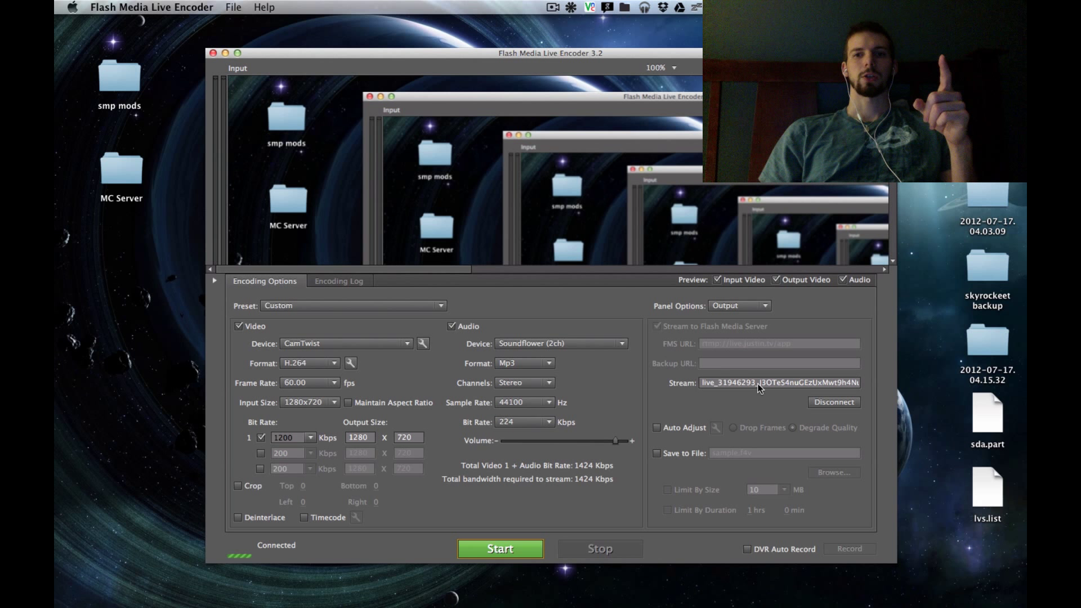
{"action": "left_click", "coordinate": [161, 5]}
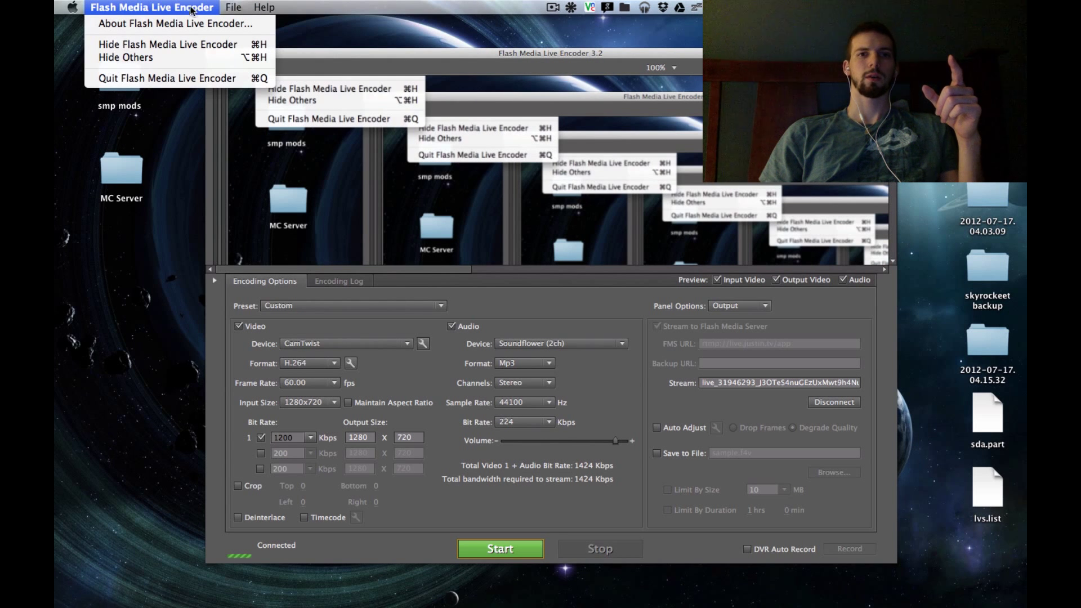
{"action": "left_click", "coordinate": [188, 26]}
{"action": "left_click", "coordinate": [431, 310]}
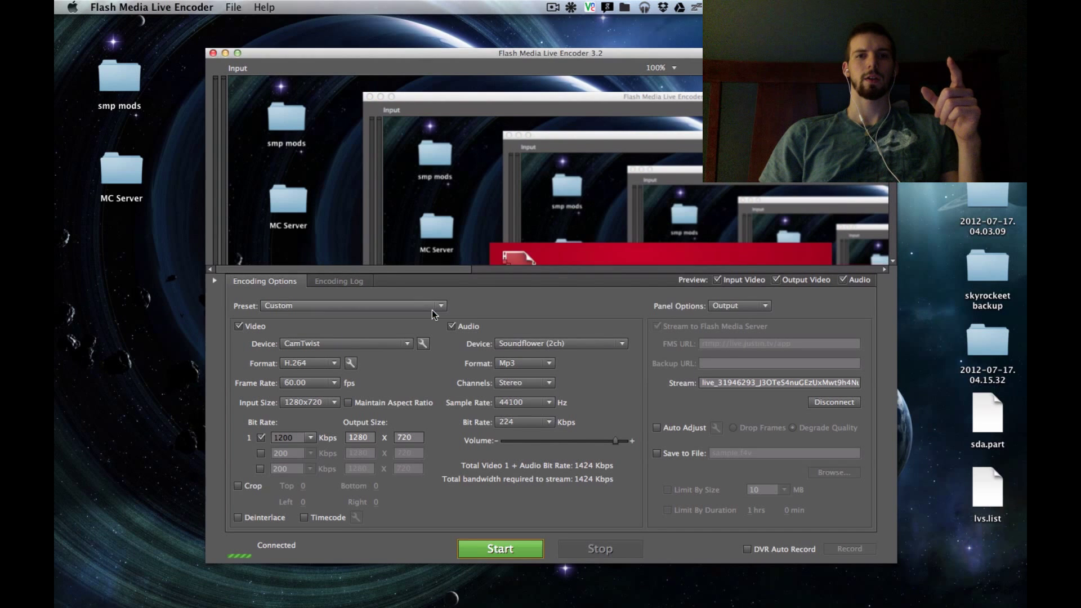
{"action": "left_click", "coordinate": [143, 5]}
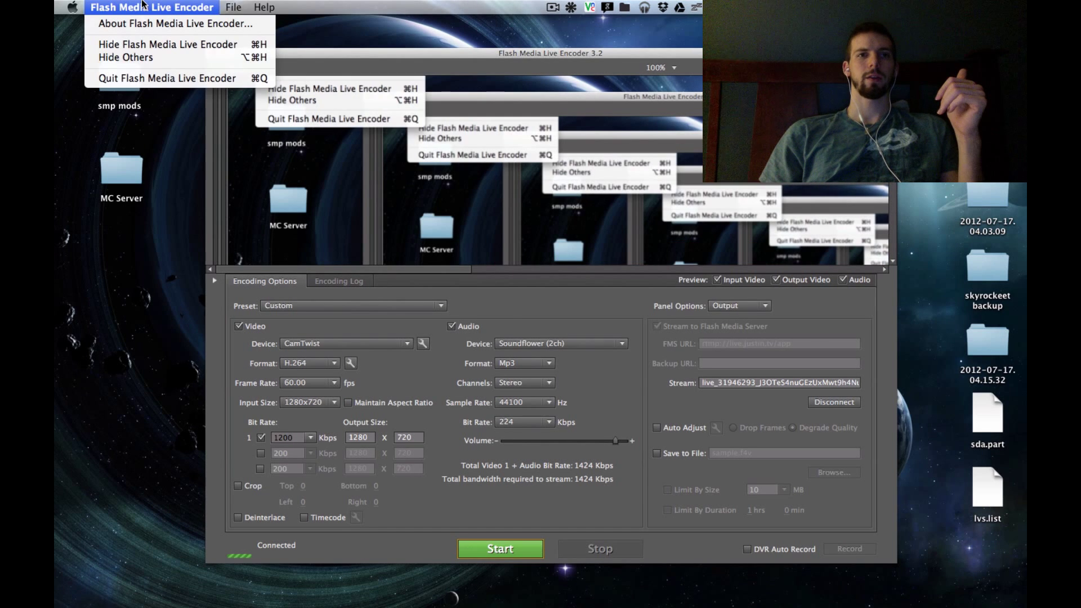
{"action": "left_click", "coordinate": [143, 3]}
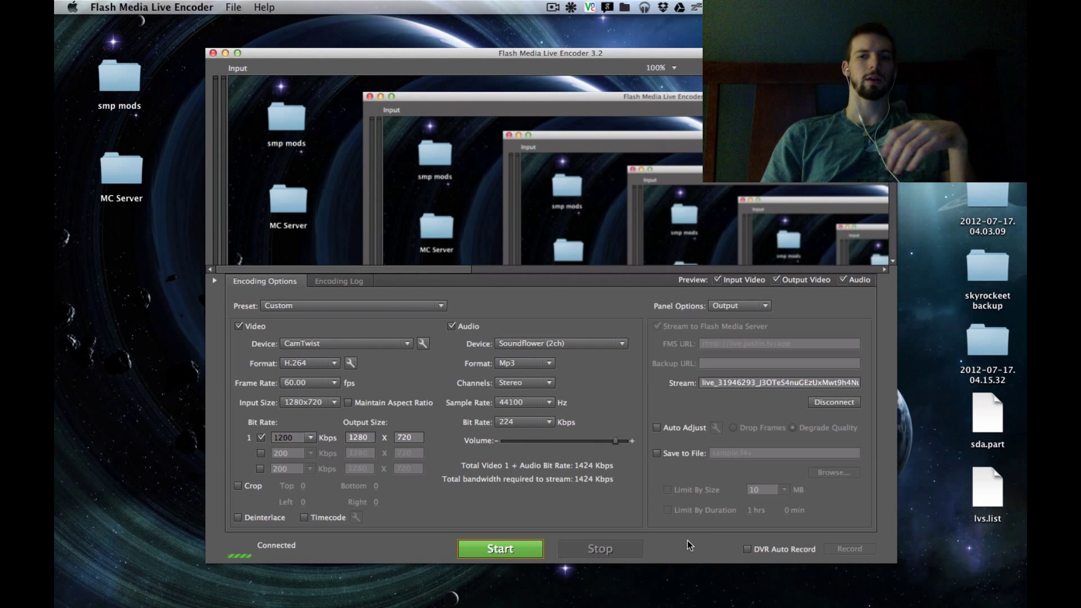
{"action": "key", "text": "ctrl+Right"}
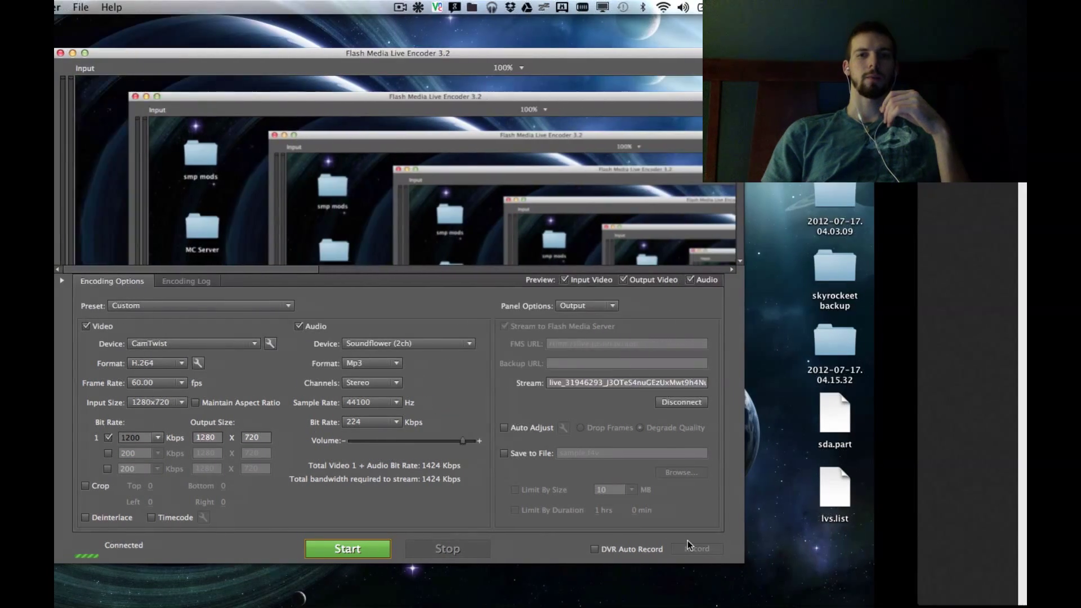
{"action": "scroll", "coordinate": [538, 449], "scroll_direction": "up", "scroll_amount": 1}
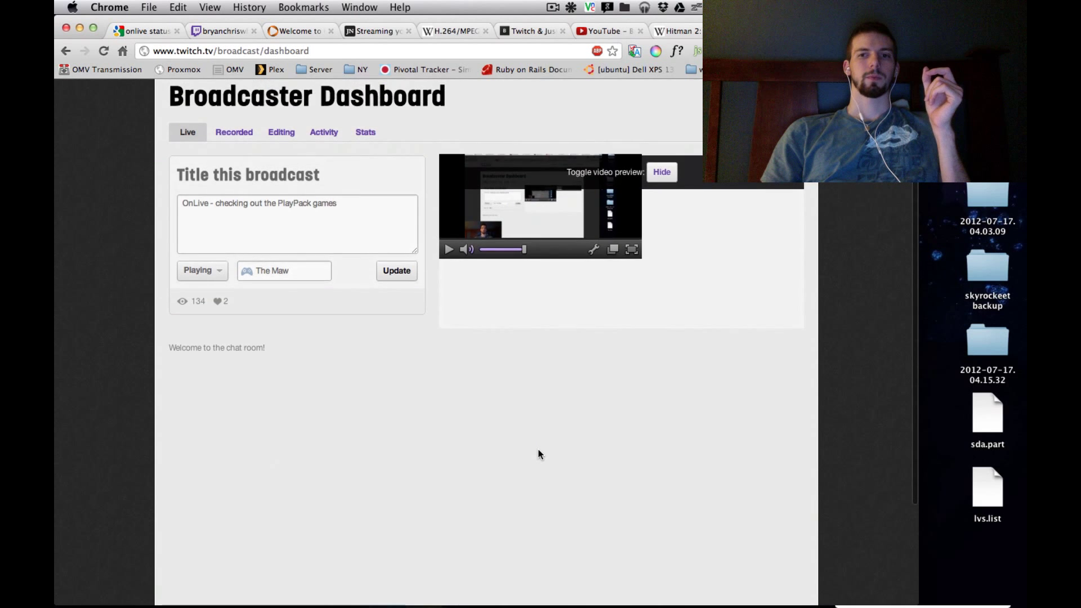
{"action": "scroll", "coordinate": [538, 449], "scroll_direction": "down", "scroll_amount": 3}
{"action": "scroll", "coordinate": [539, 449], "scroll_direction": "up", "scroll_amount": 5}
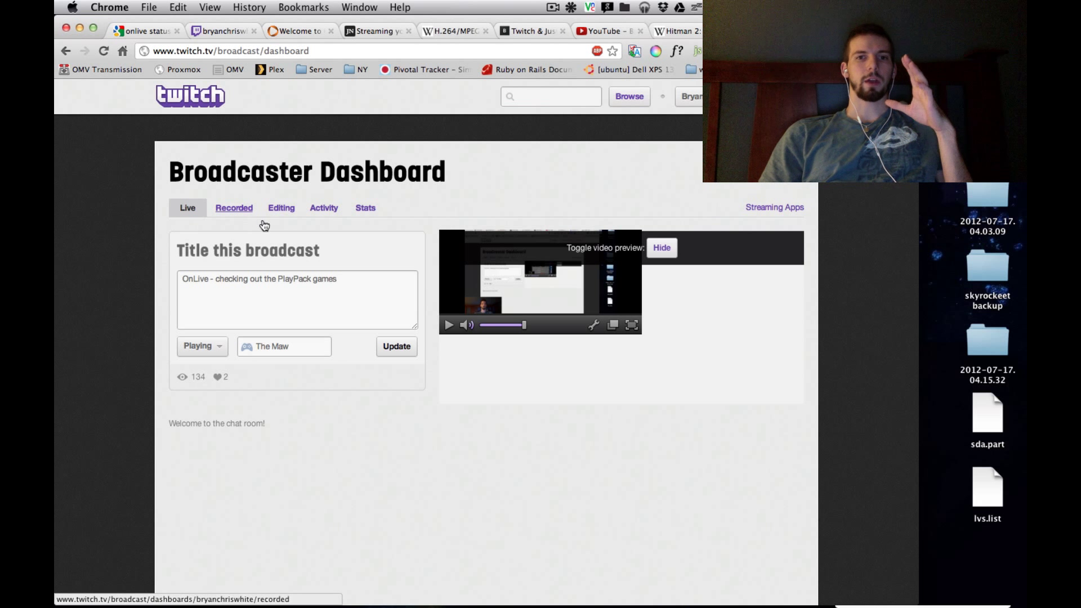
{"action": "key", "text": "ctrl+Up"}
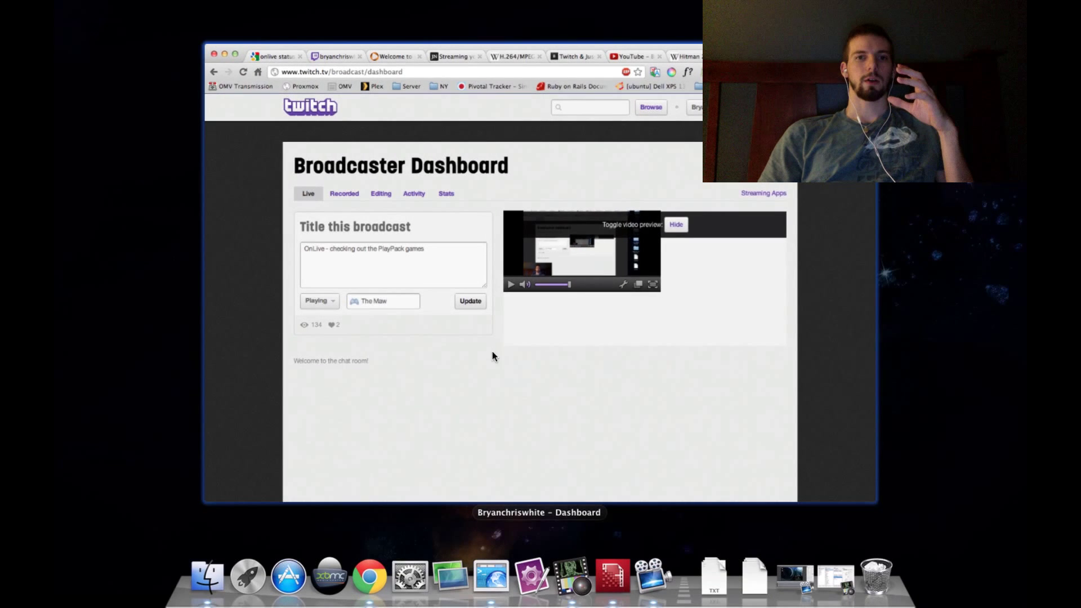
{"action": "left_click", "coordinate": [521, 337]}
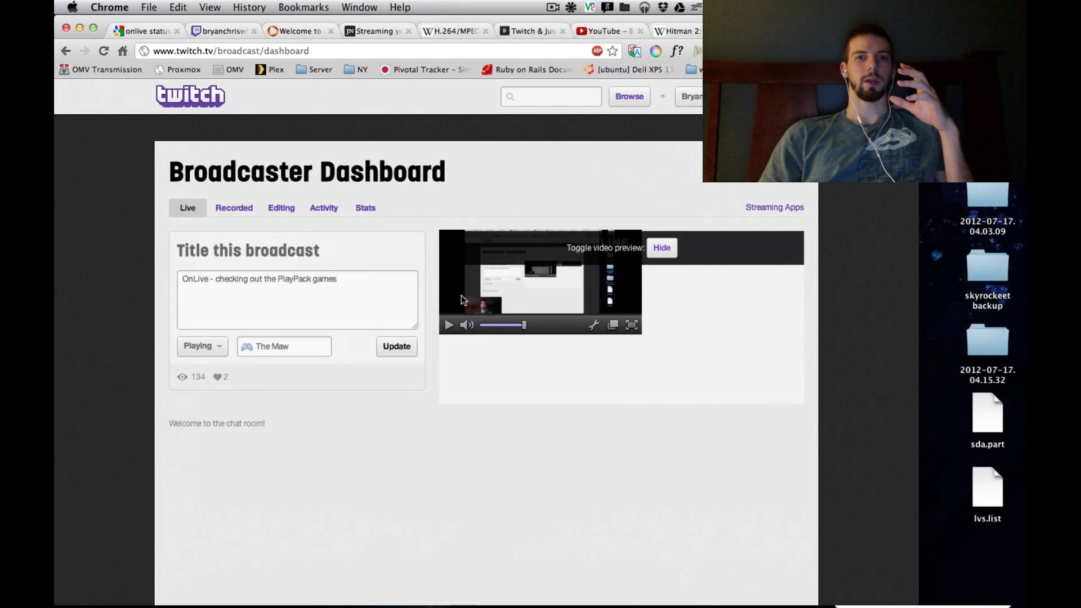
- Resume the dashboard's video preview, and look through the channel's recorded broadcasts
{"action": "left_click", "coordinate": [448, 324]}
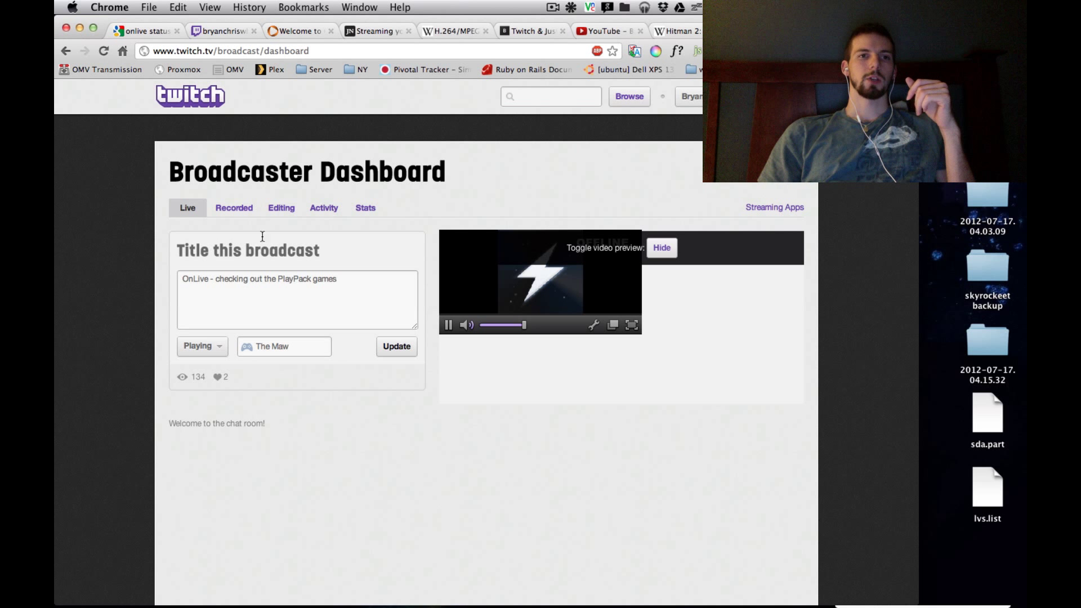
{"action": "left_click", "coordinate": [239, 211]}
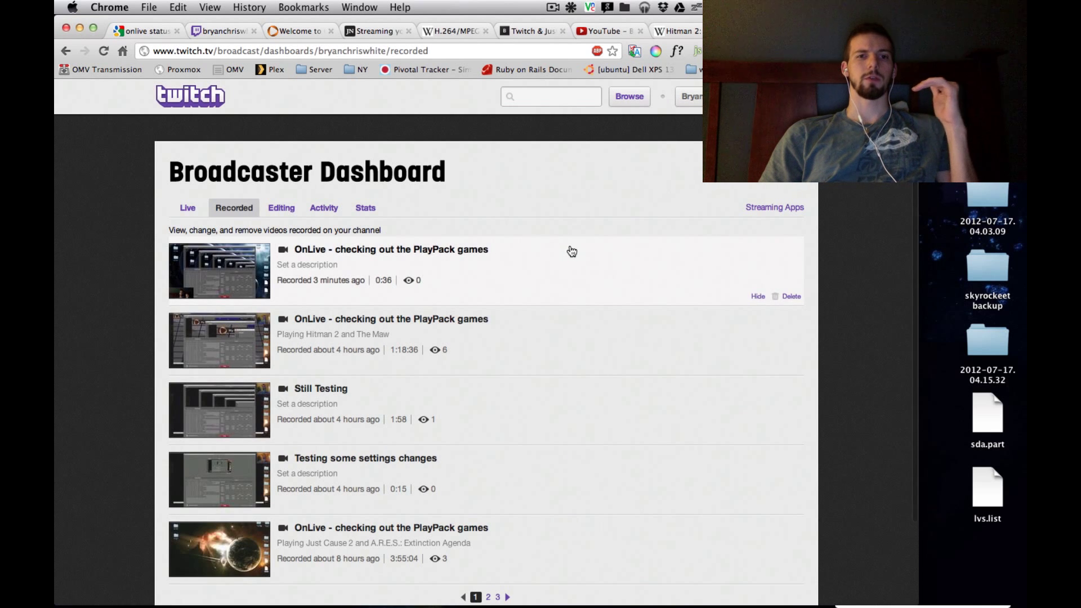
{"action": "scroll", "coordinate": [571, 251], "scroll_direction": "down", "scroll_amount": 2}
{"action": "scroll", "coordinate": [571, 252], "scroll_direction": "up", "scroll_amount": 1}
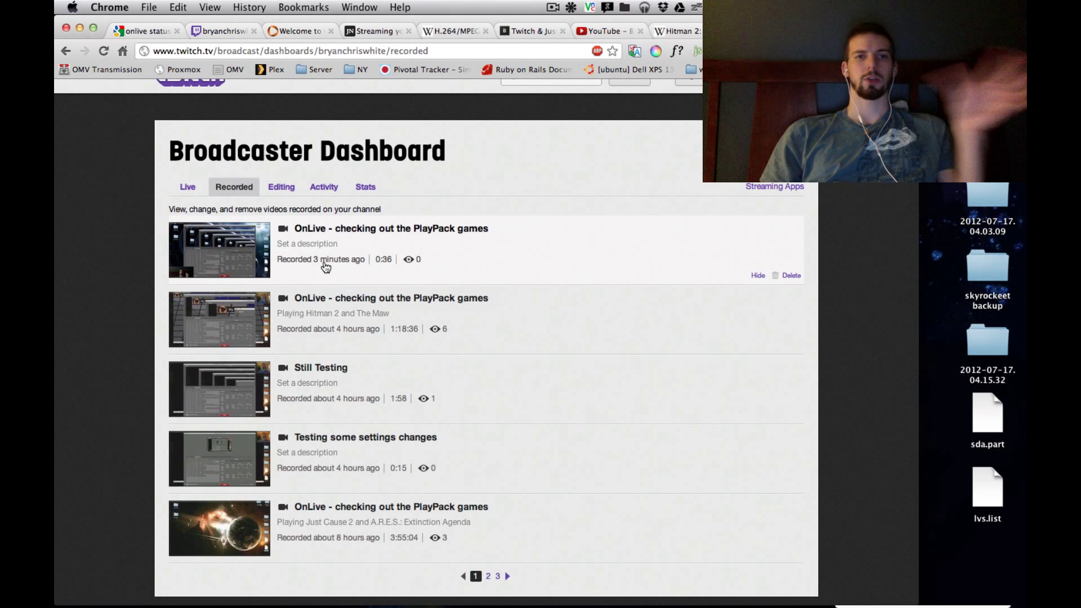
{"action": "mouse_move", "coordinate": [328, 245]}
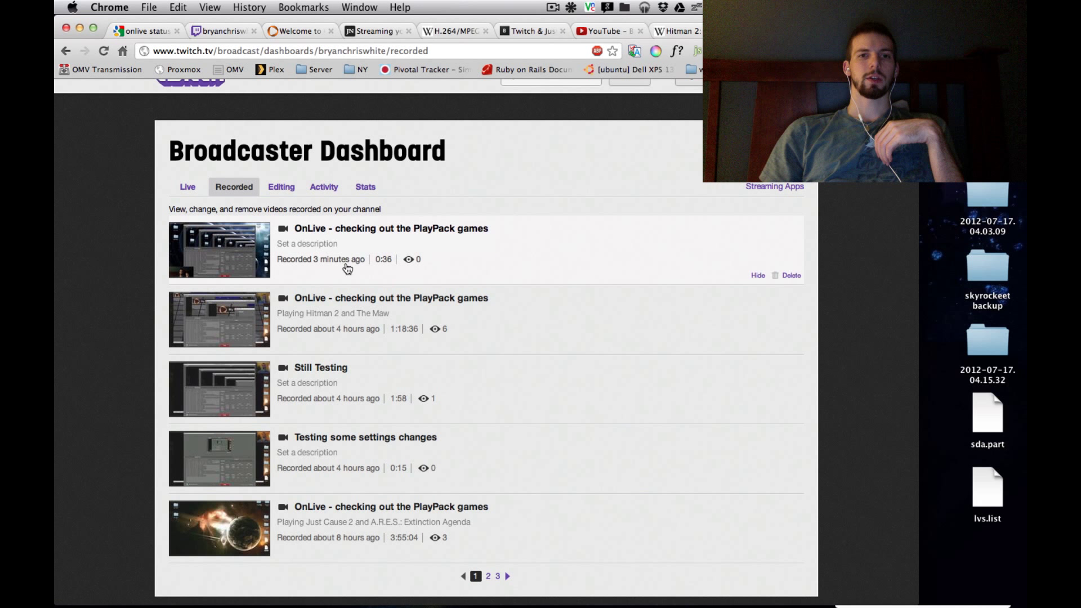
- Play the most recent recorded broadcast with the system volume raised, and pause it at 0:12
{"action": "left_click", "coordinate": [231, 251]}
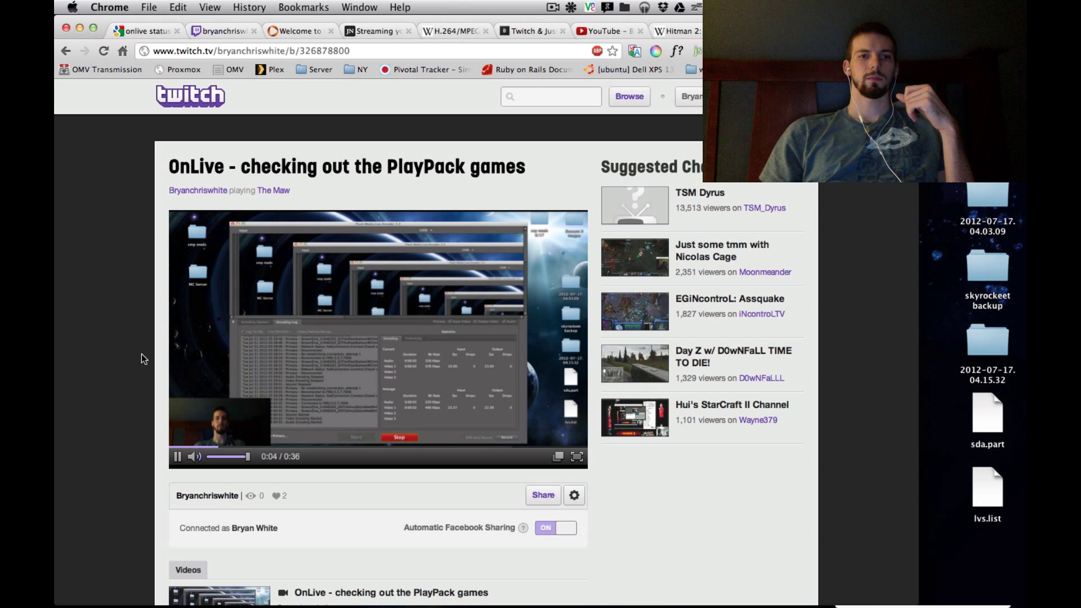
{"action": "key", "text": "XF86AudioRaiseVolume"}
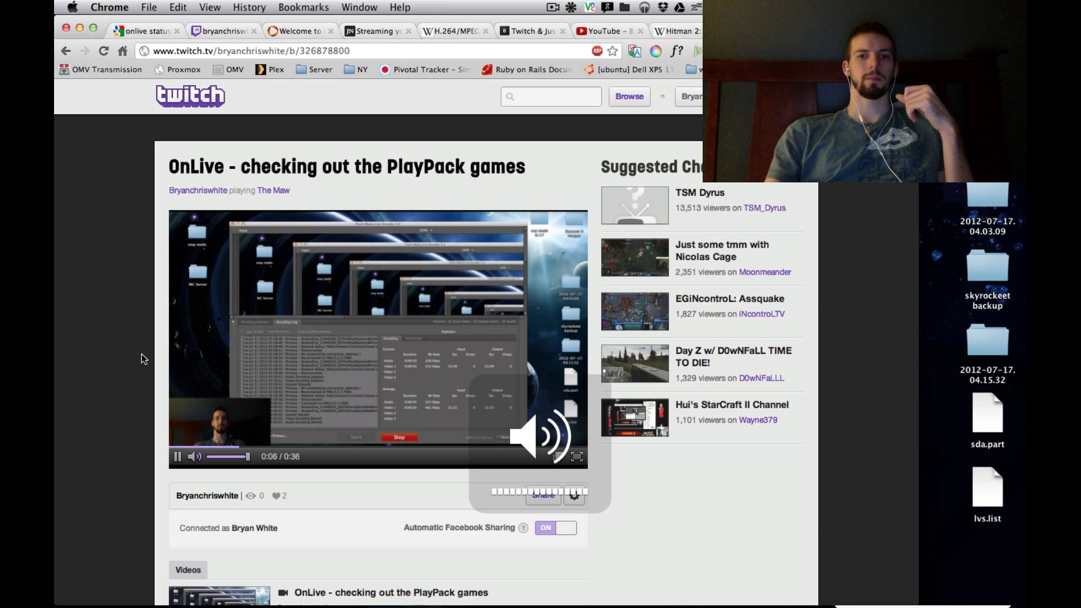
{"action": "left_click", "coordinate": [178, 457]}
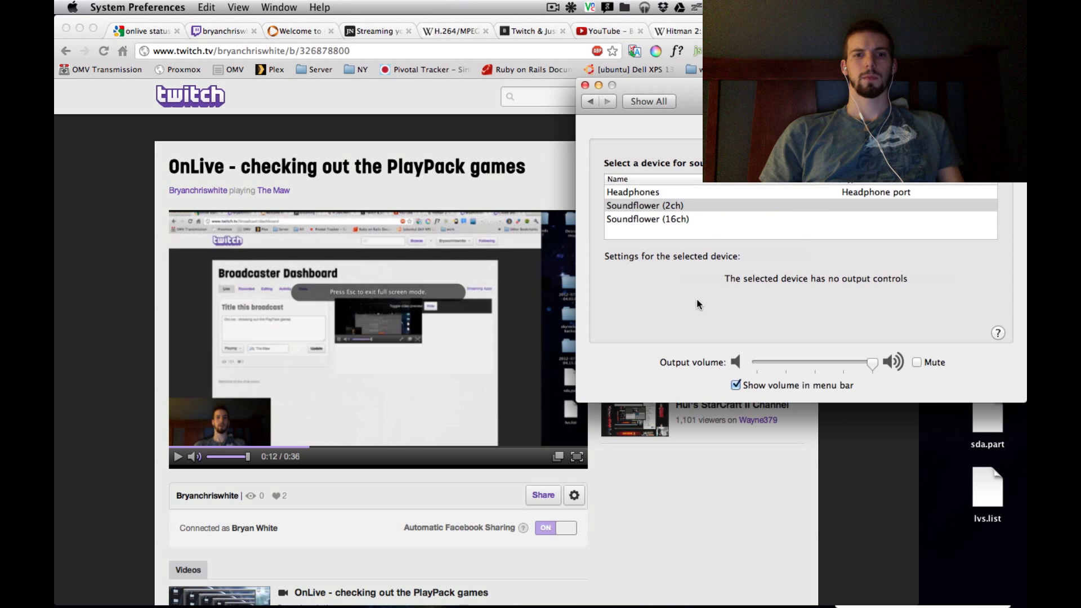
- In the Sound settings of System Preferences, try Soundflower (16ch) and Soundflower (2ch), and choose Headphones as the output device
{"action": "left_click", "coordinate": [681, 219]}
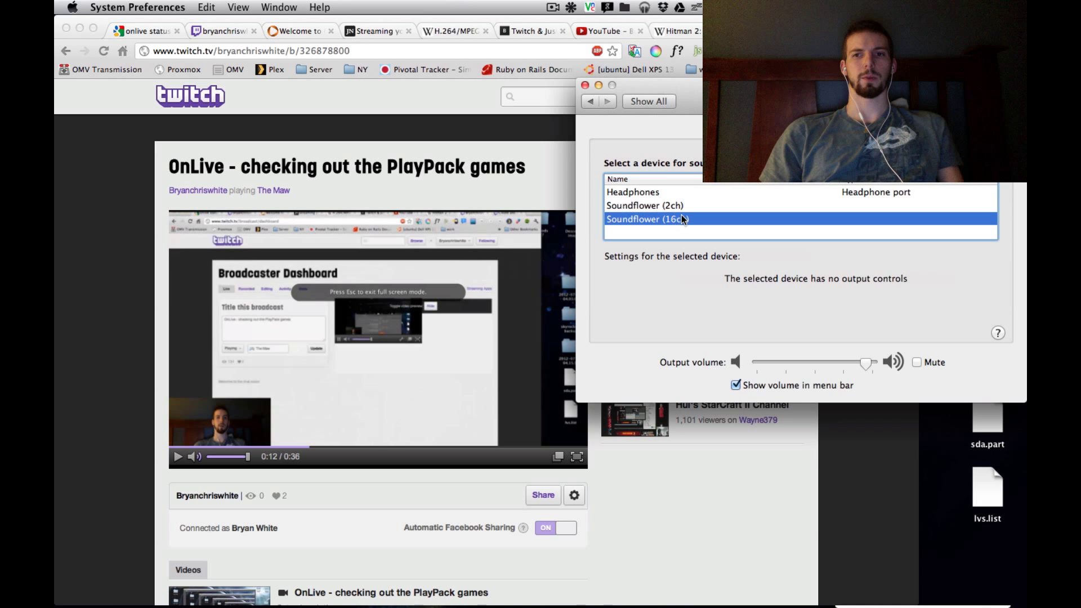
{"action": "left_click", "coordinate": [681, 207]}
{"action": "left_click", "coordinate": [672, 191]}
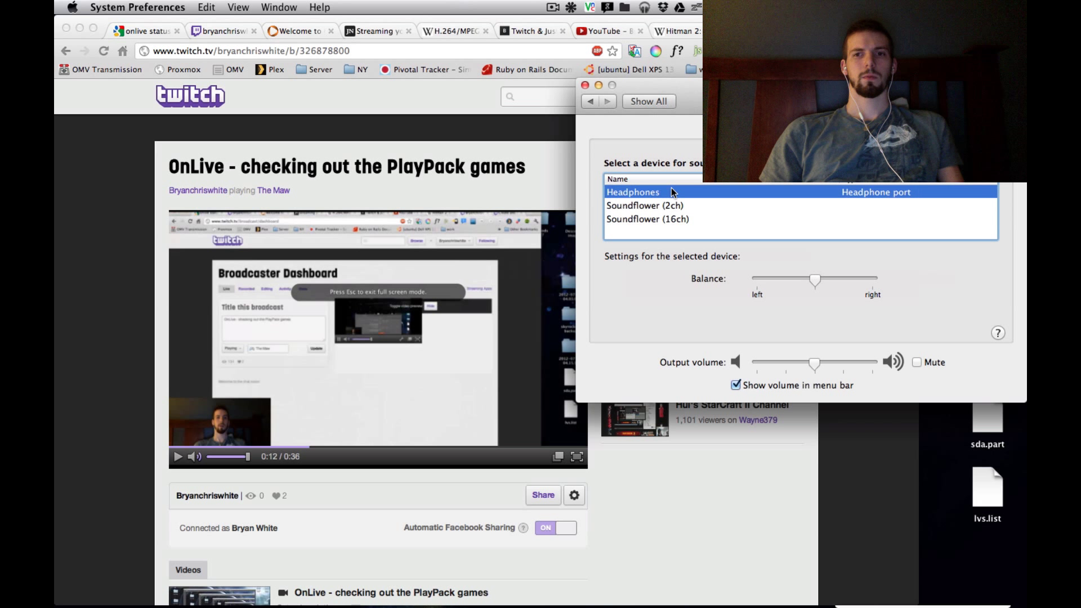
- Adjust the headphones' output volume up and down, and leave it slightly above the midpoint
{"action": "key", "text": "XF86AudioRaiseVolume"}
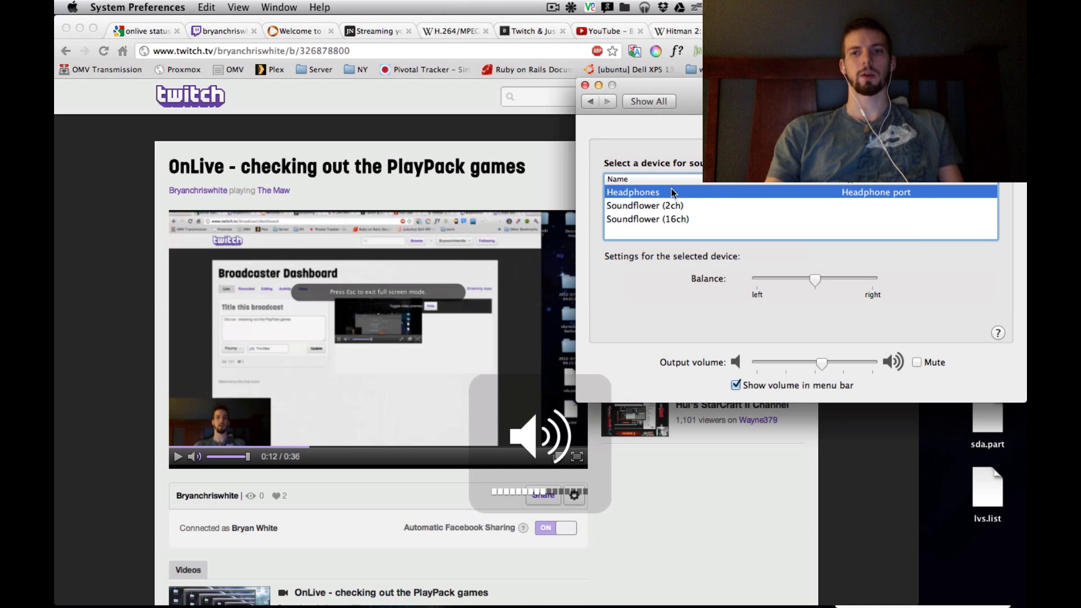
{"action": "key", "text": "XF86AudioLowerVolume"}
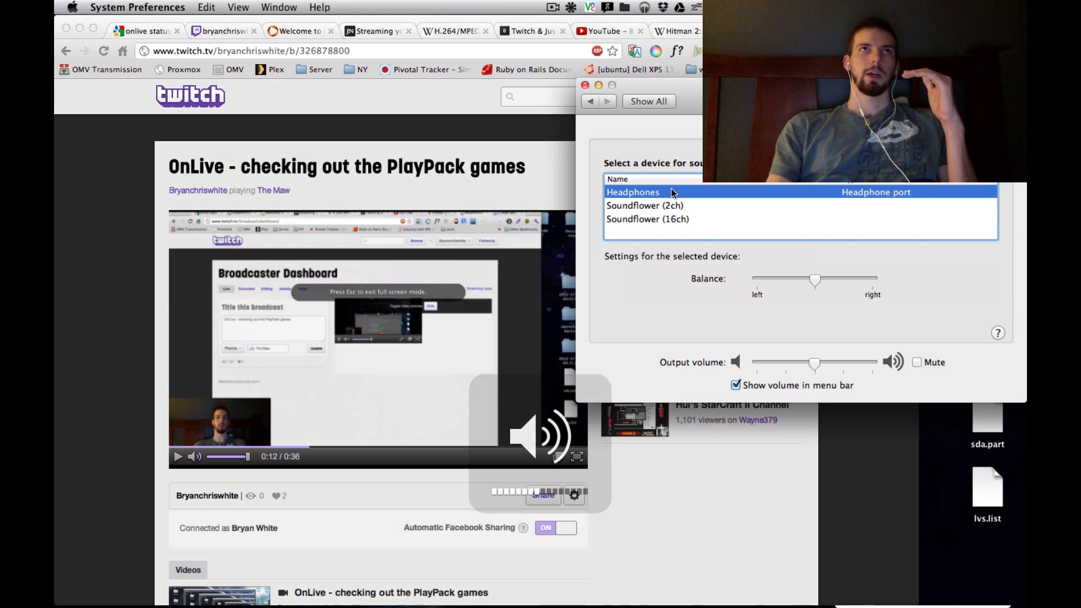
{"action": "key", "text": "XF86AudioRaiseVolume"}
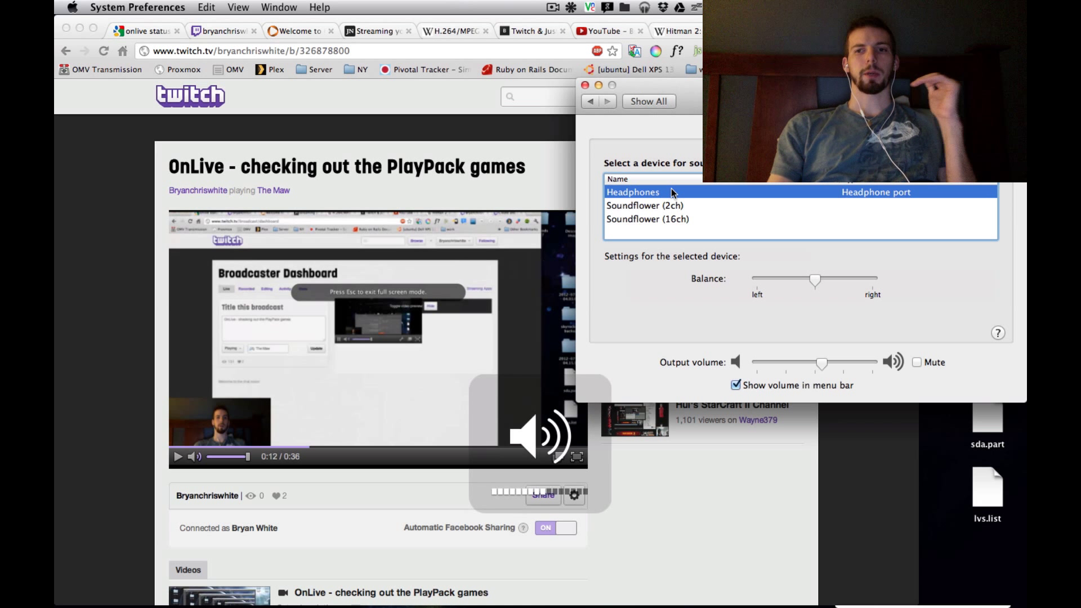
{"action": "key", "text": "XF86AudioRaiseVolume"}
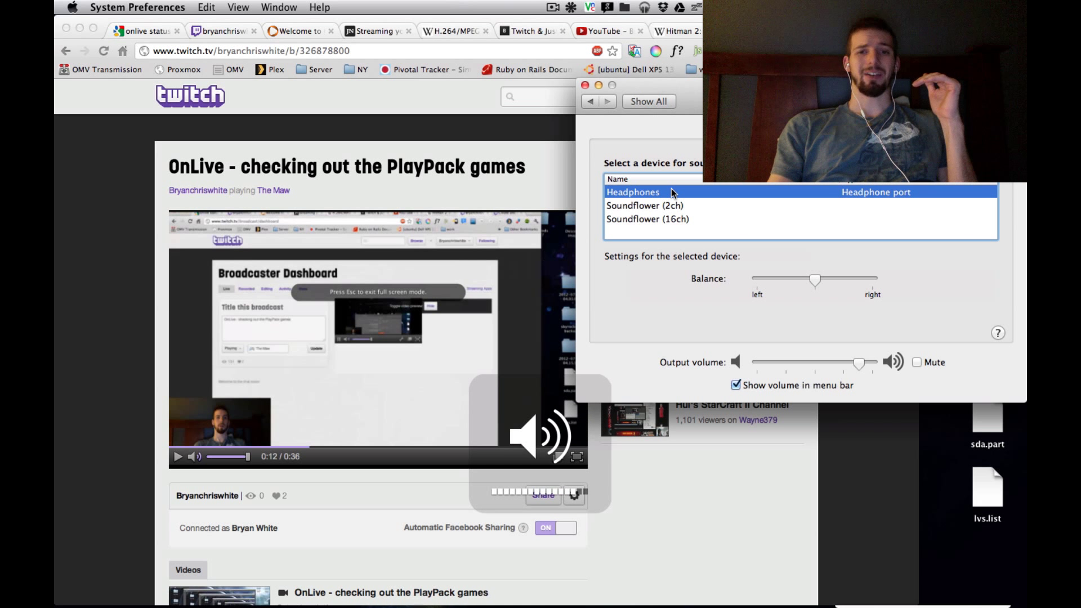
{"action": "key", "text": "XF86AudioRaiseVolume"}
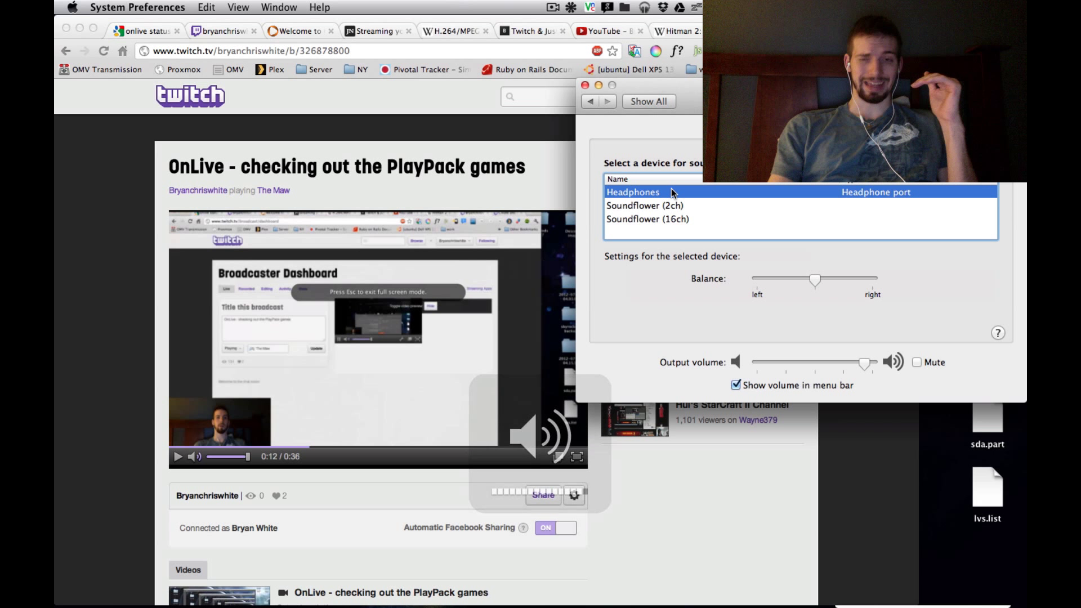
{"action": "key", "text": "XF86AudioLowerVolume"}
{"action": "key", "text": "XF86AudioLowerVolume"}
{"action": "key", "text": "XF86AudioLowerVolume"}
{"action": "key", "text": "XF86AudioLowerVolume"}
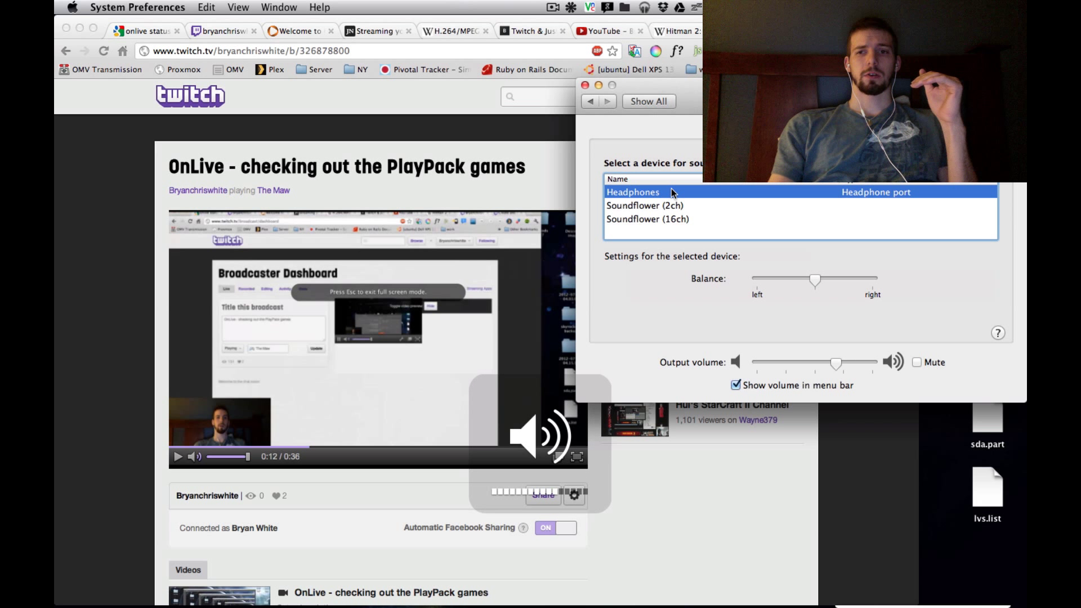
{"action": "key", "text": "XF86AudioLowerVolume"}
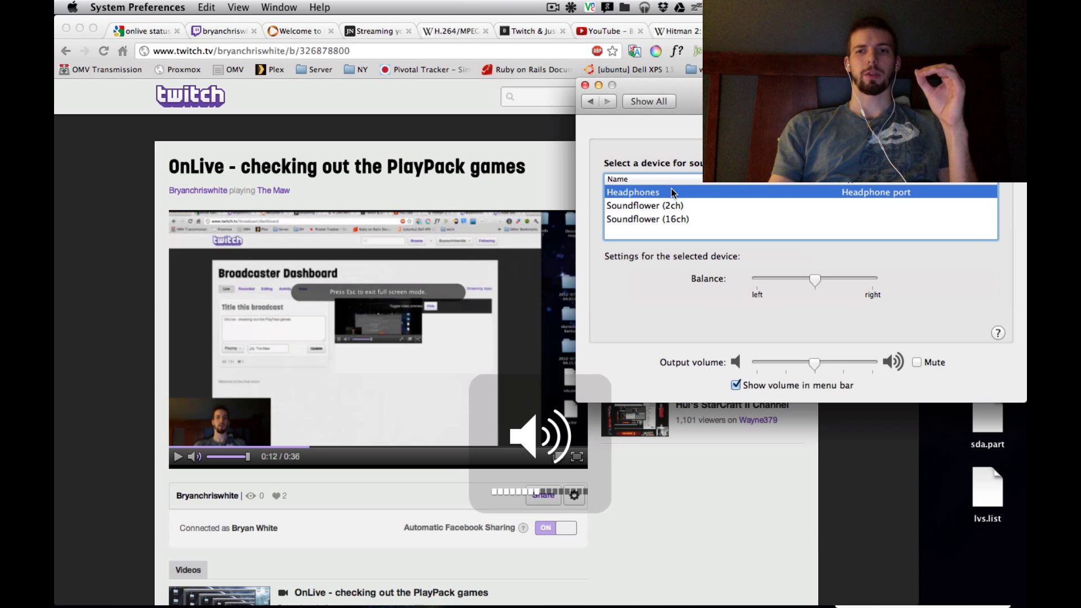
{"action": "key", "text": "XF86AudioRaiseVolume"}
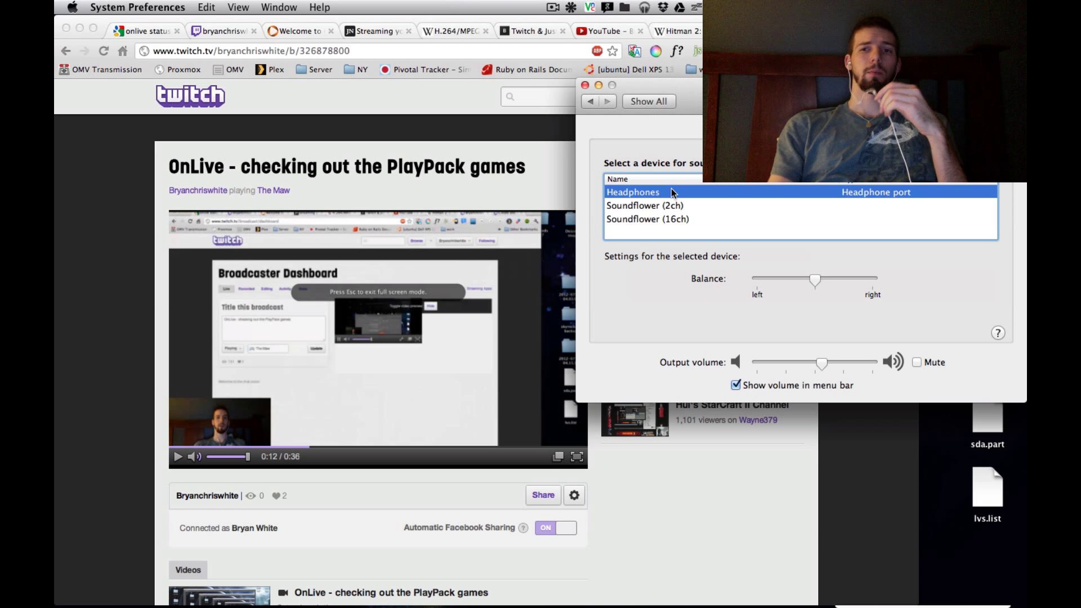
- Compare the output volume settings of Soundflower (2ch) and Soundflower (16ch) with those of Headphones, and reselect Headphones
{"action": "key", "text": "Down"}
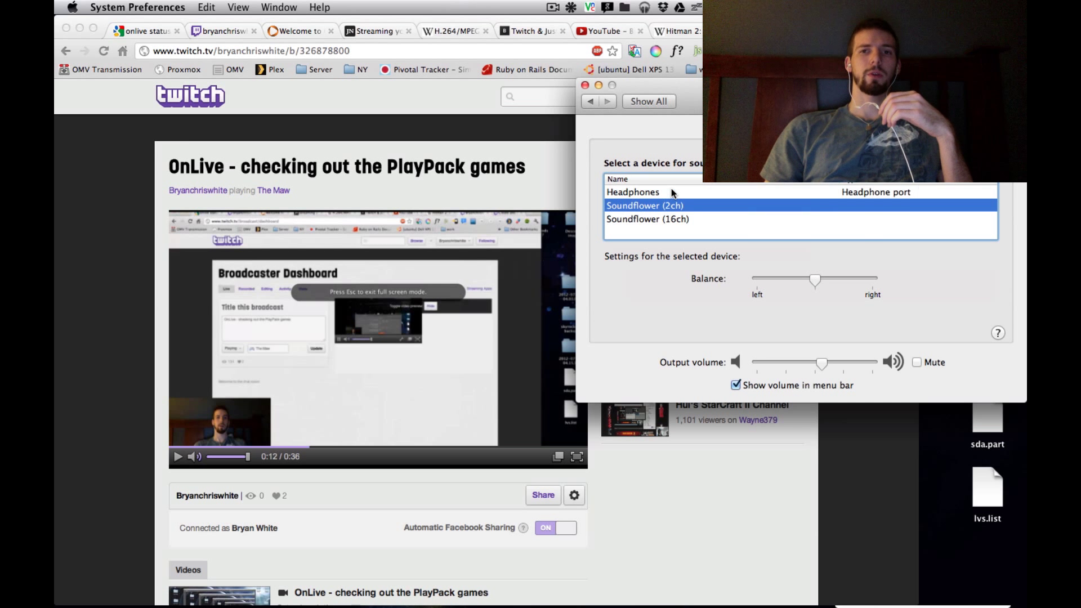
{"action": "key", "text": "Up"}
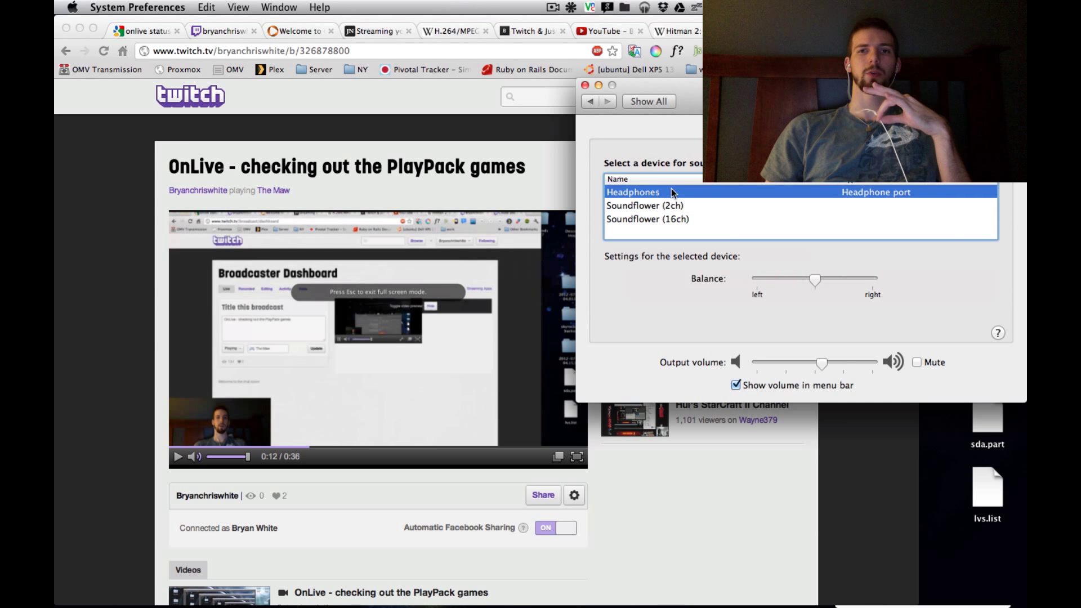
{"action": "key", "text": "Down"}
{"action": "key", "text": "Down"}
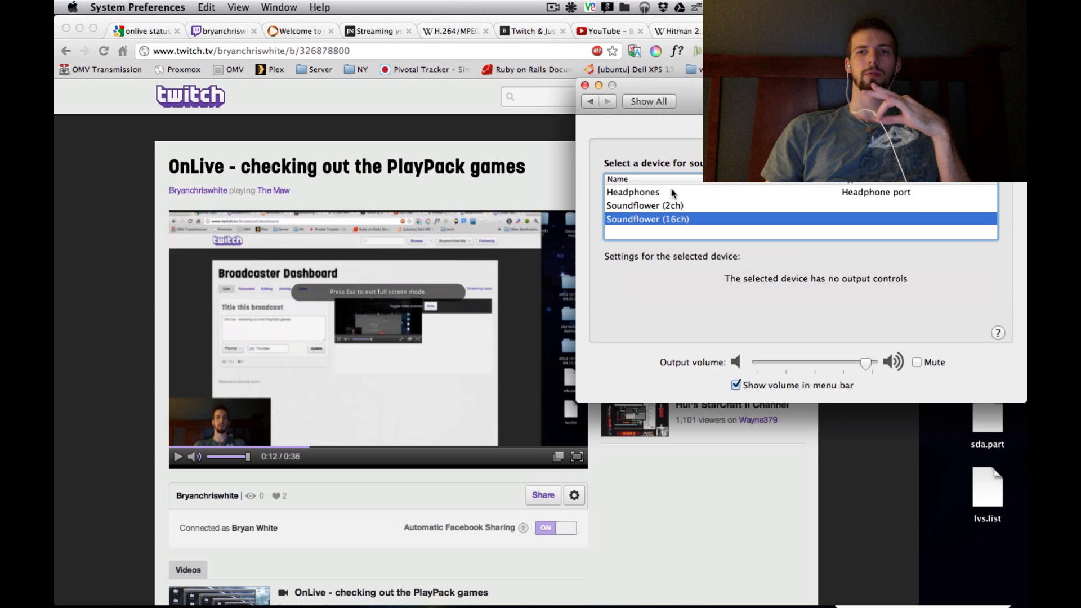
{"action": "key", "text": "Up"}
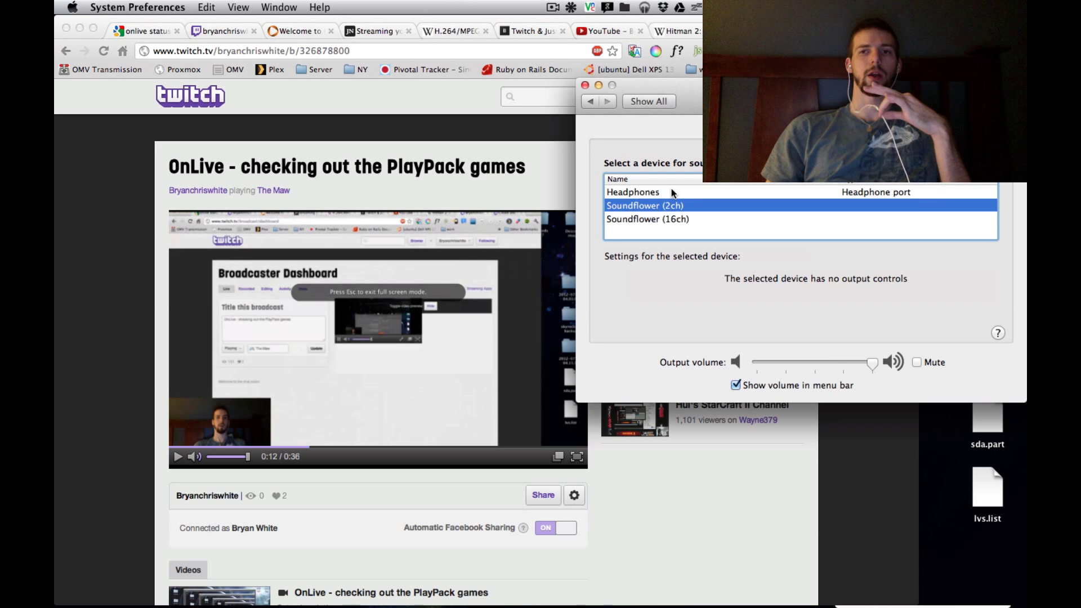
{"action": "key", "text": "Up"}
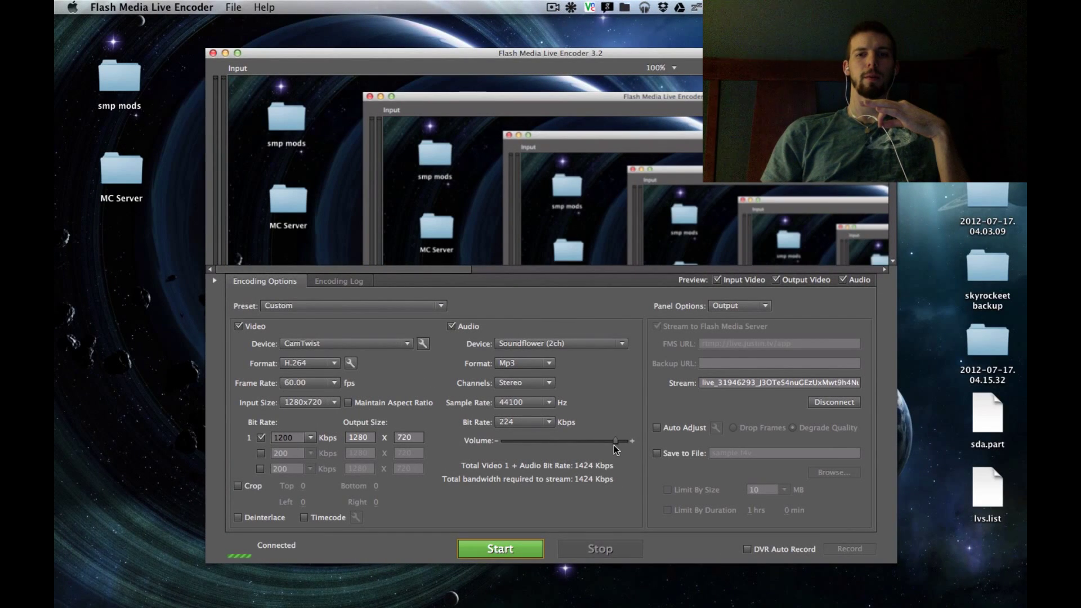
- Raise the audio volume in Flash Media Live Encoder, and check the external microphone's input volume in System Preferences
{"action": "left_click_drag", "start_coordinate": [617, 444], "coordinate": [645, 437]}
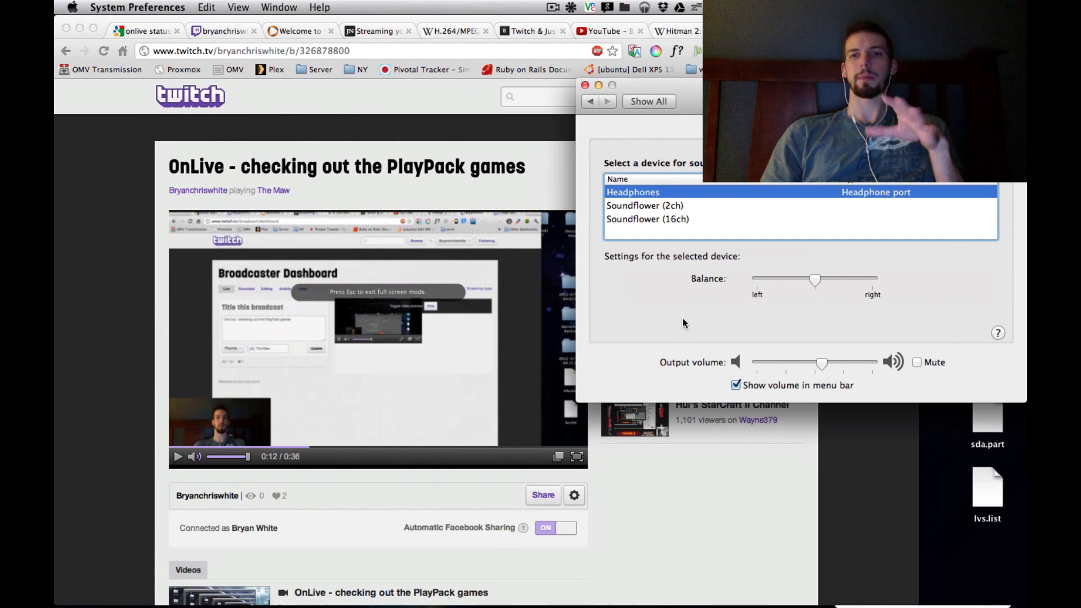
{"action": "left_click", "coordinate": [853, 139]}
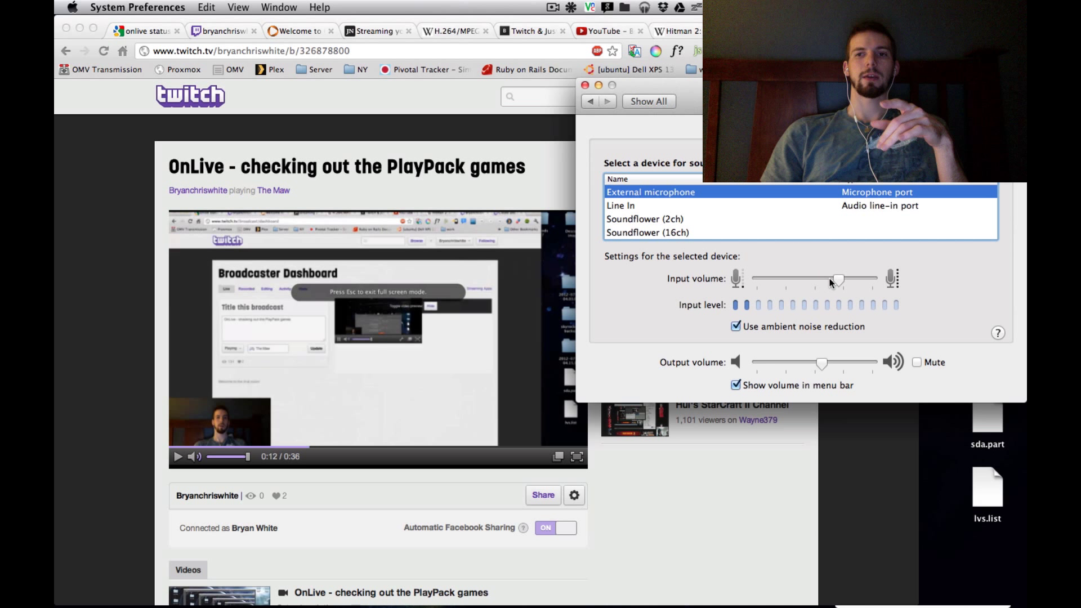
{"action": "mouse_move", "coordinate": [830, 282]}
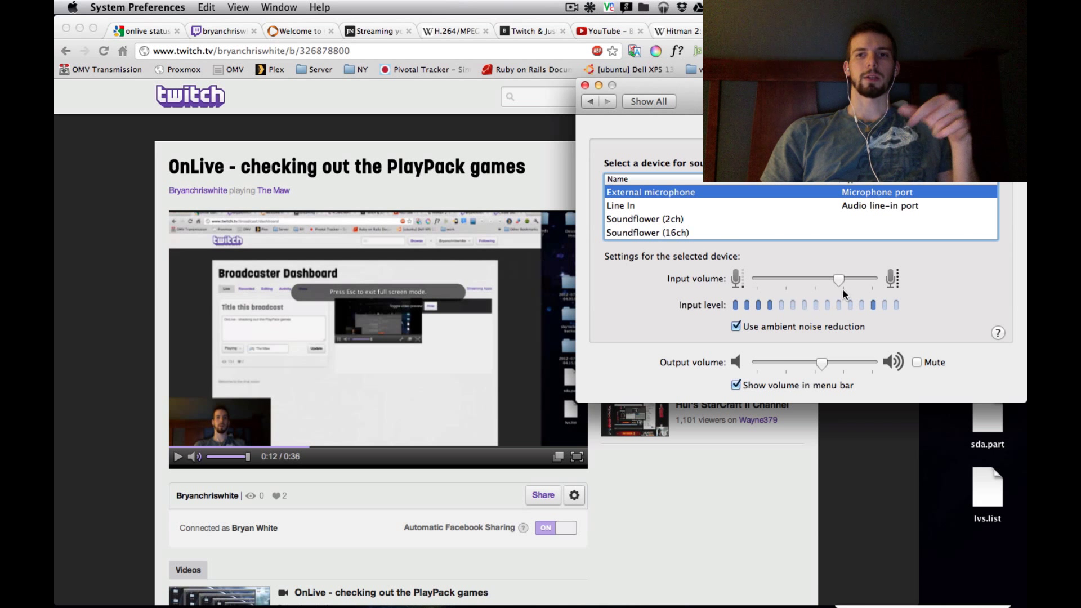
{"action": "left_click", "coordinate": [818, 139]}
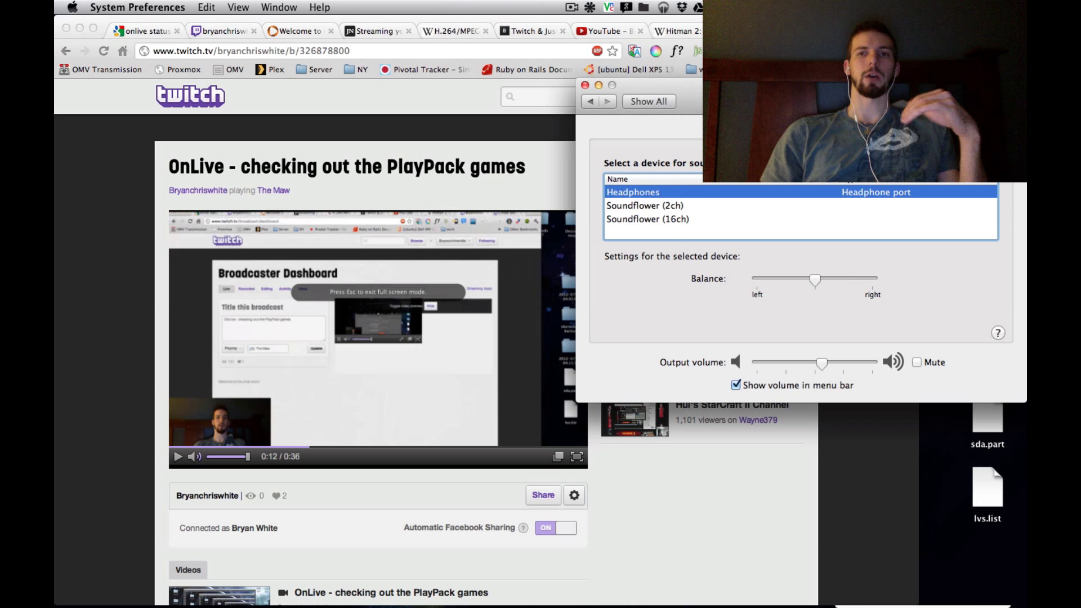
- Back in Chrome, skip the recording ahead to 0:18 and 0:22, and look at its sharing options
{"action": "left_click", "coordinate": [138, 238]}
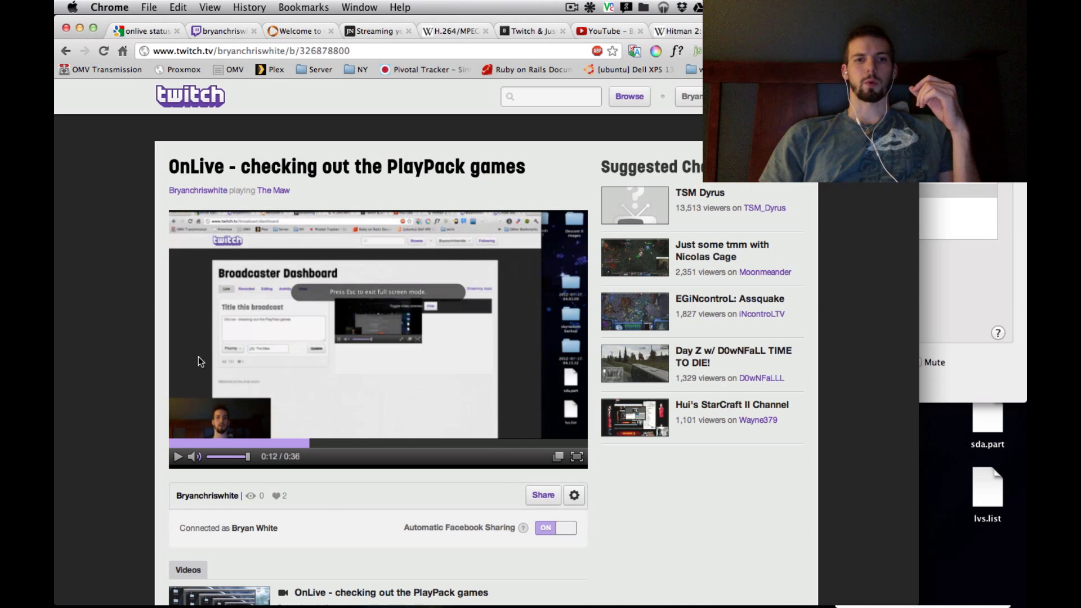
{"action": "scroll", "coordinate": [134, 318], "scroll_direction": "down", "scroll_amount": 5}
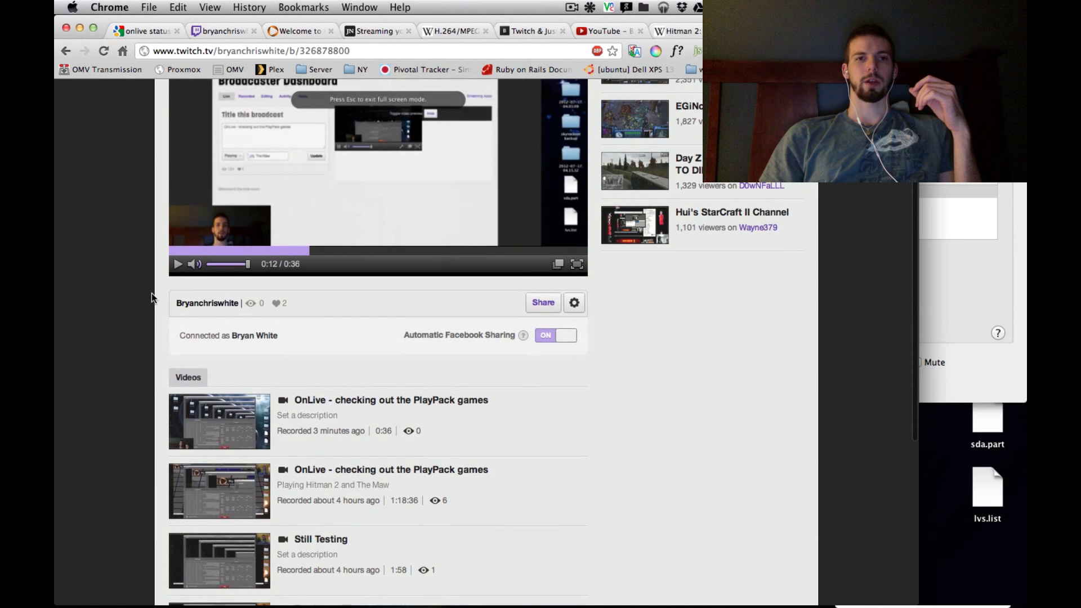
{"action": "left_click", "coordinate": [357, 252]}
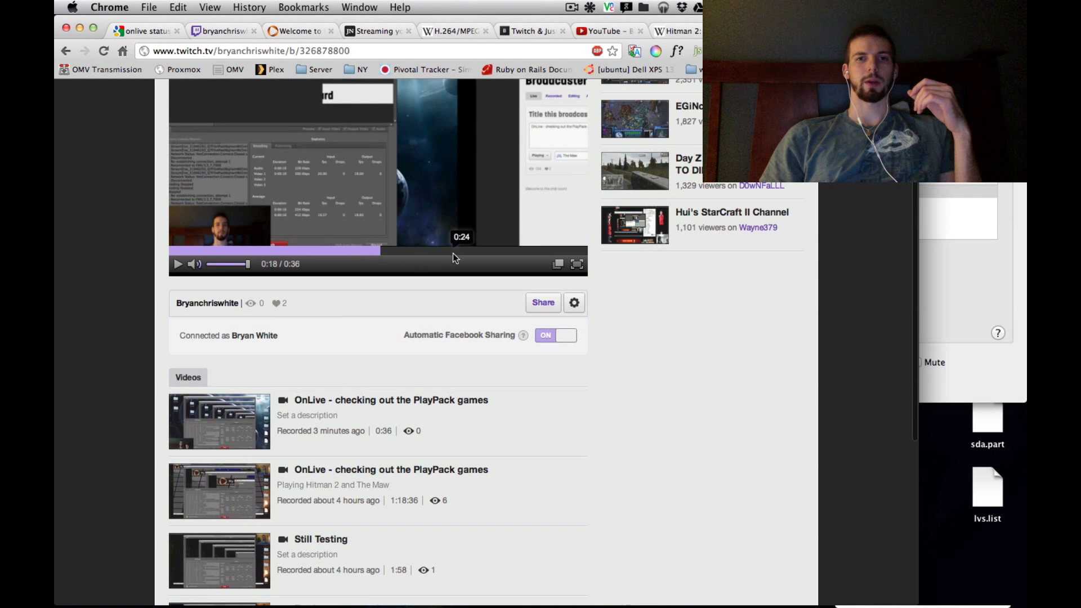
{"action": "left_click", "coordinate": [432, 253]}
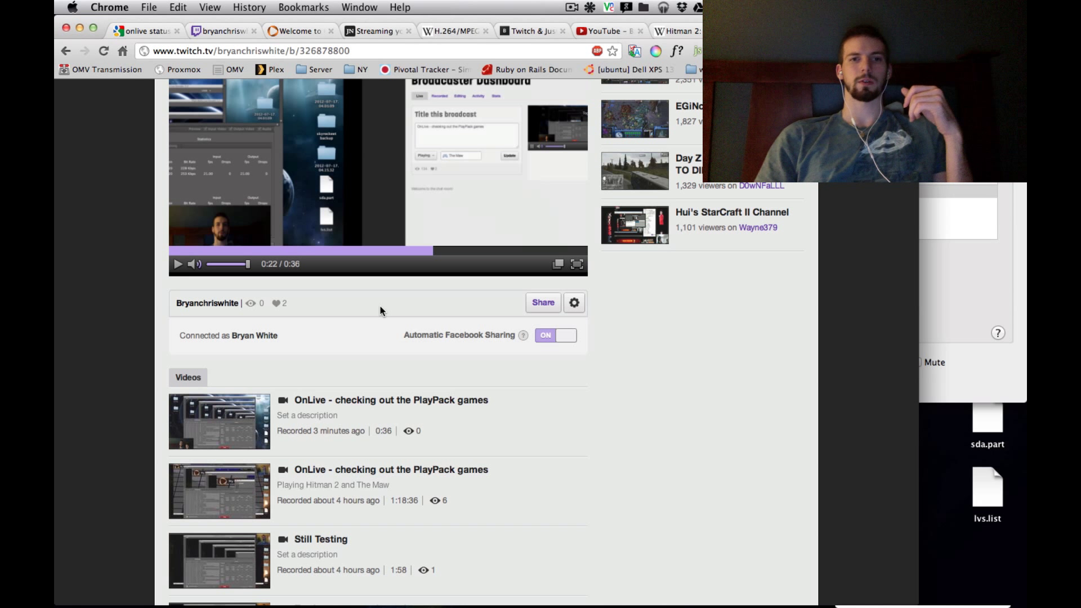
{"action": "left_click", "coordinate": [544, 308]}
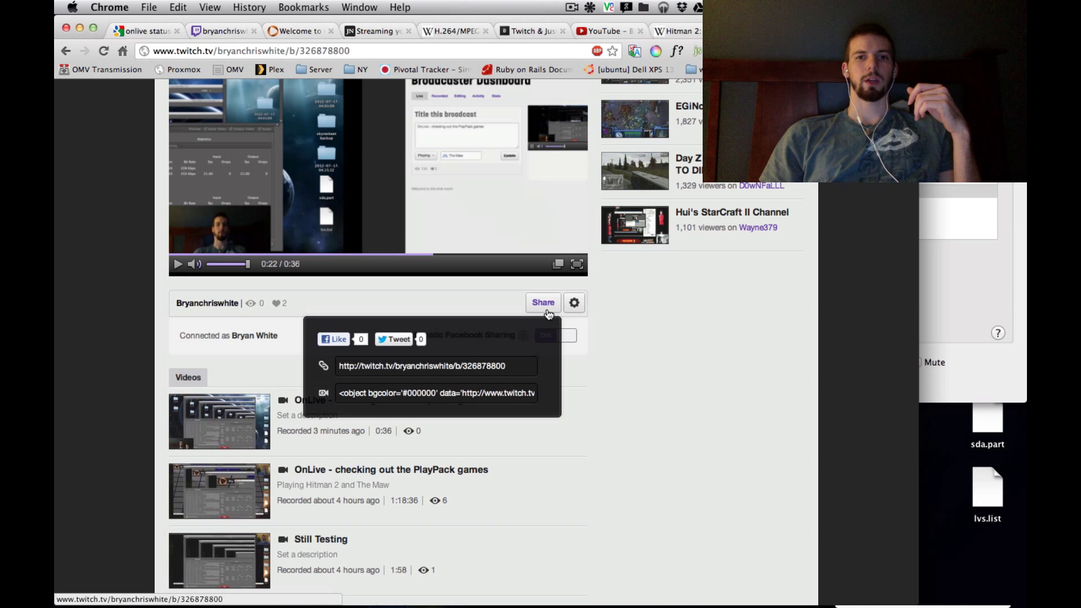
{"action": "left_click", "coordinate": [654, 318]}
- Upload the recording from Twitch to YouTube with its privacy setting set to Private
{"action": "left_click", "coordinate": [574, 303]}
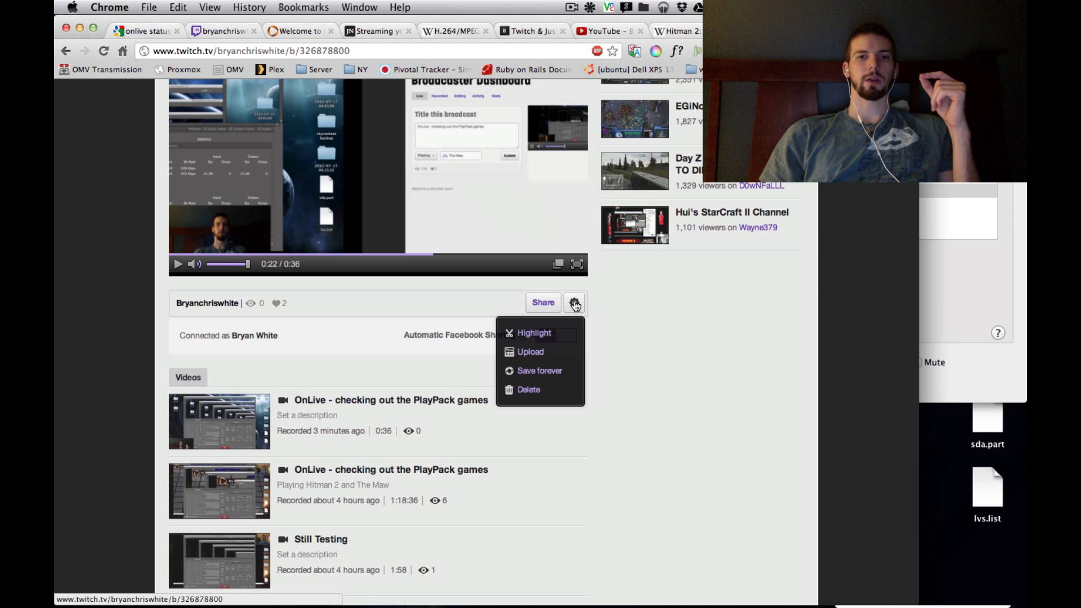
{"action": "left_click", "coordinate": [527, 353]}
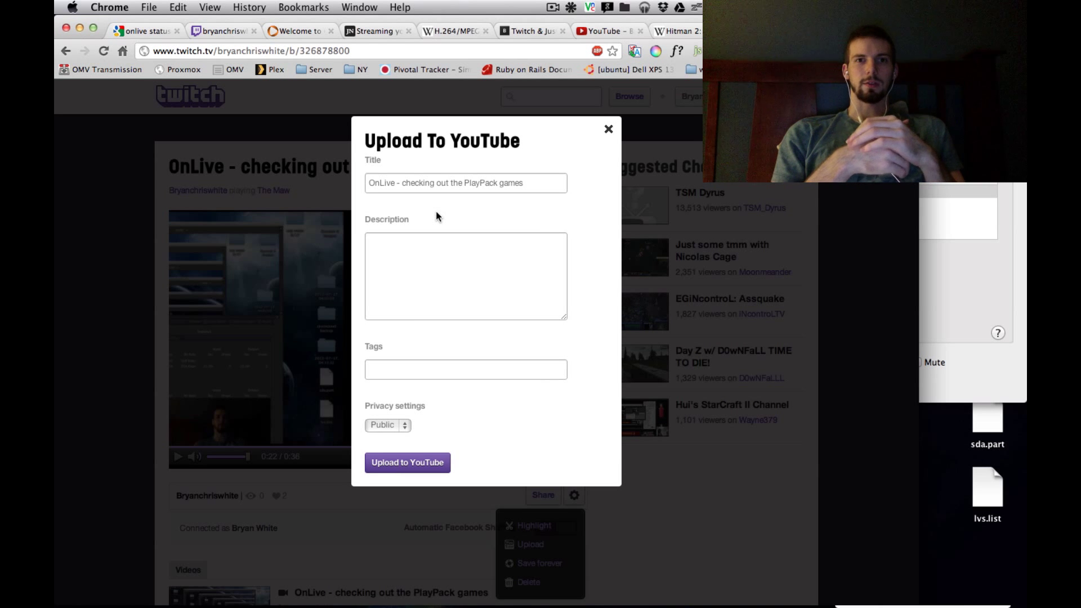
{"action": "left_click", "coordinate": [403, 429]}
{"action": "left_click", "coordinate": [401, 439]}
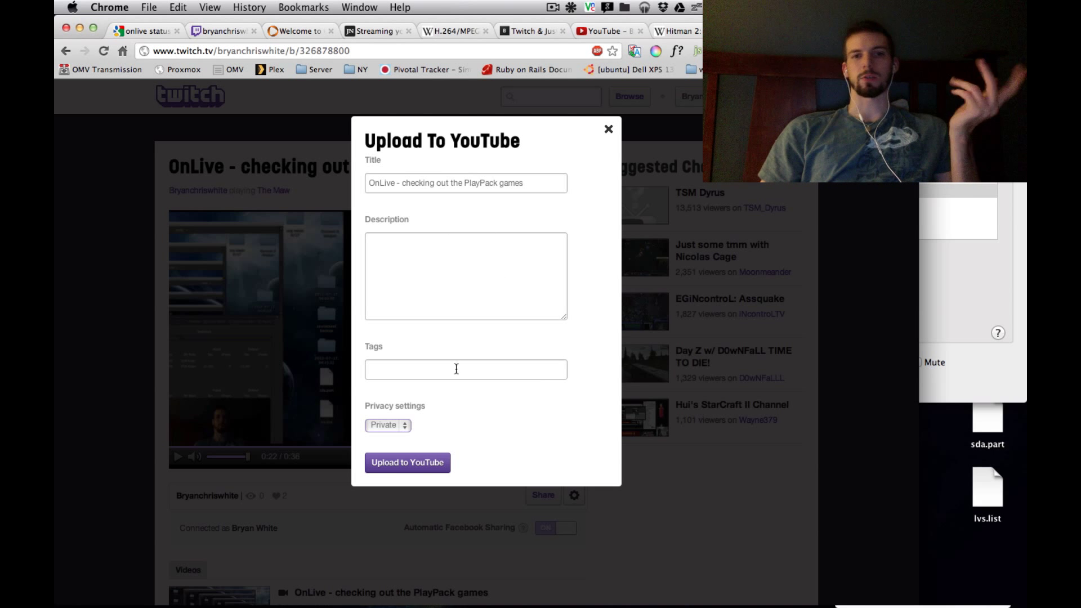
{"action": "left_click", "coordinate": [417, 472]}
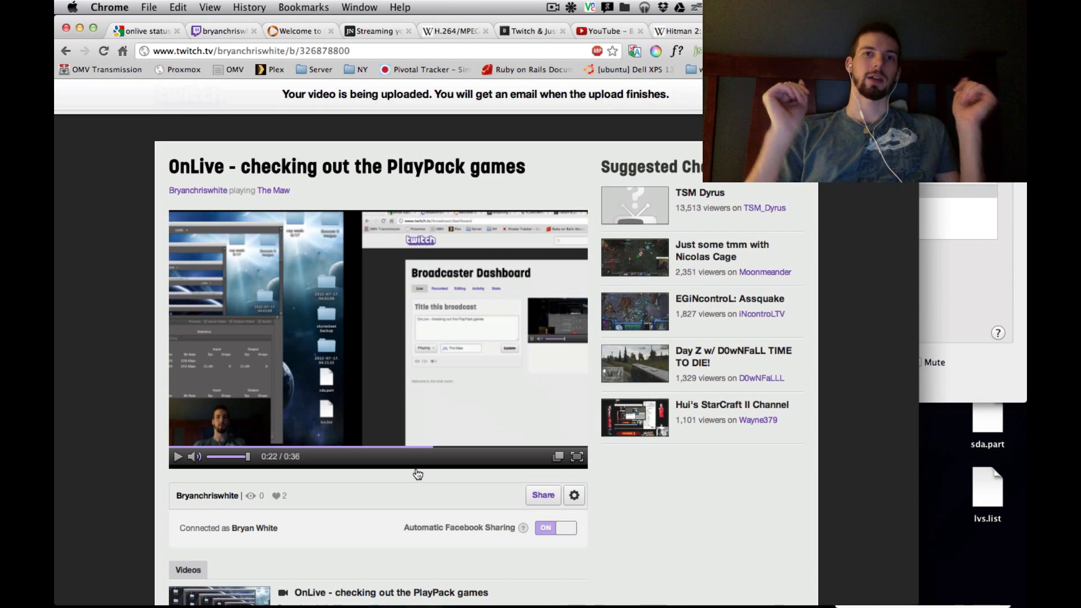
- Open youtube.com in a new full-screen browser window
{"action": "key", "text": "ctrl+shift+Tab"}
{"action": "key", "text": "ctrl+shift+Tab"}
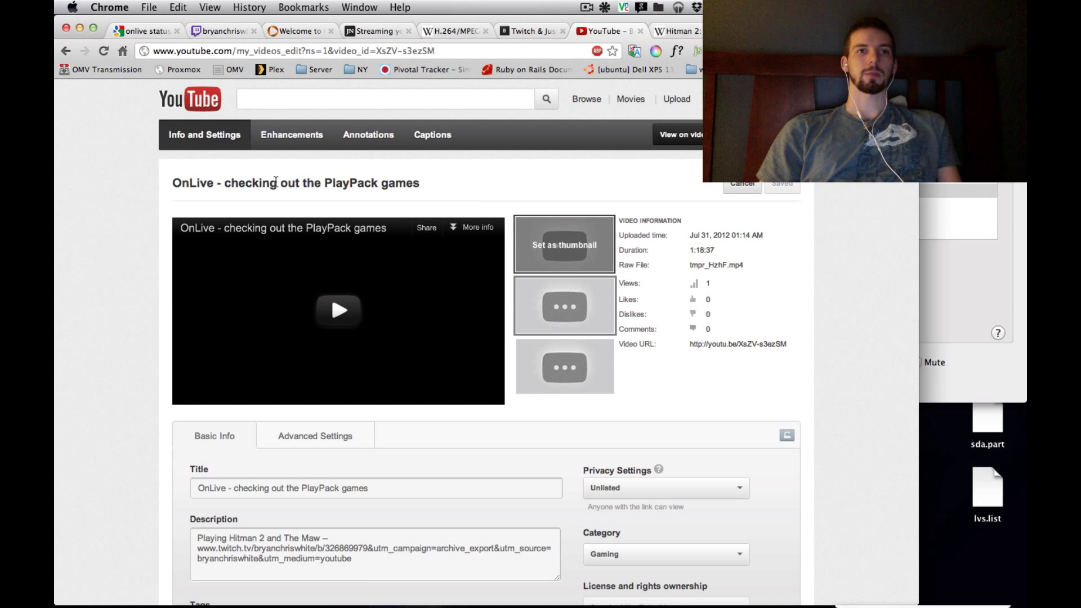
{"action": "key", "text": "super+n"}
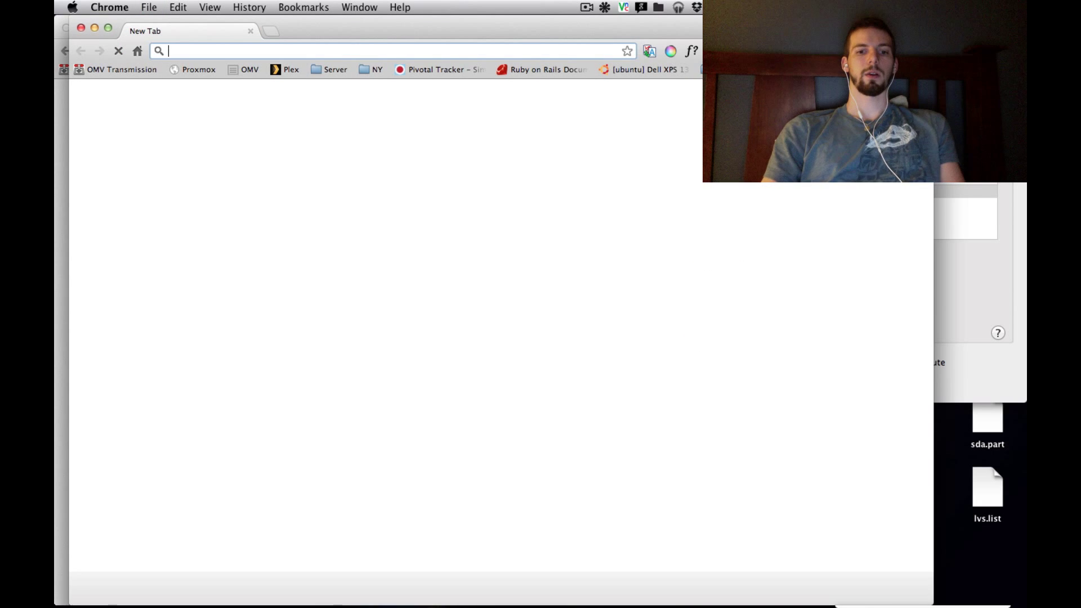
{"action": "key", "text": "ctrl+super+f"}
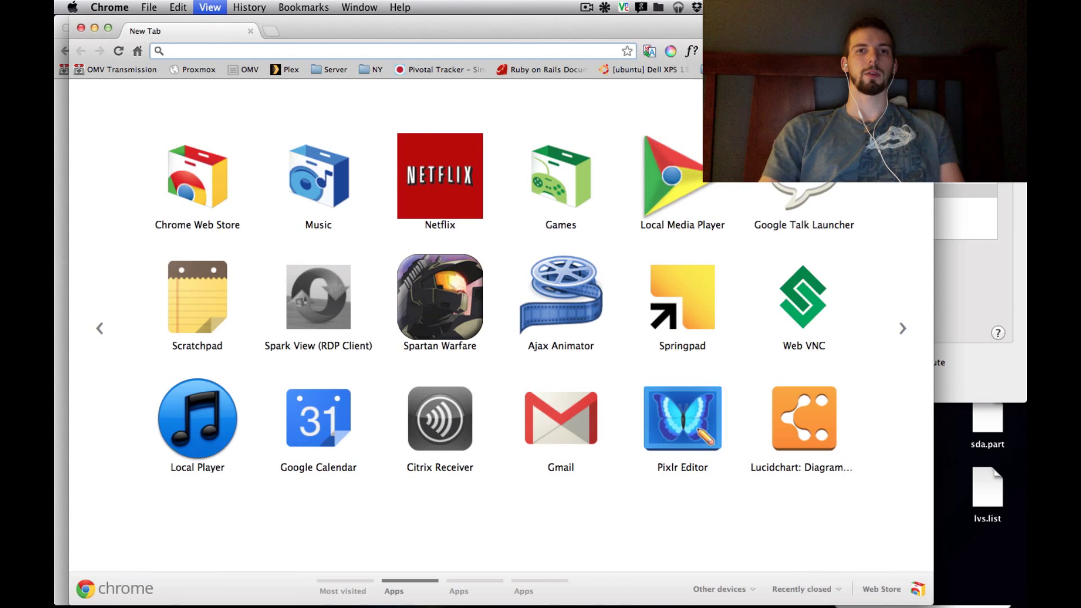
{"action": "type", "text": "youtube.com"}
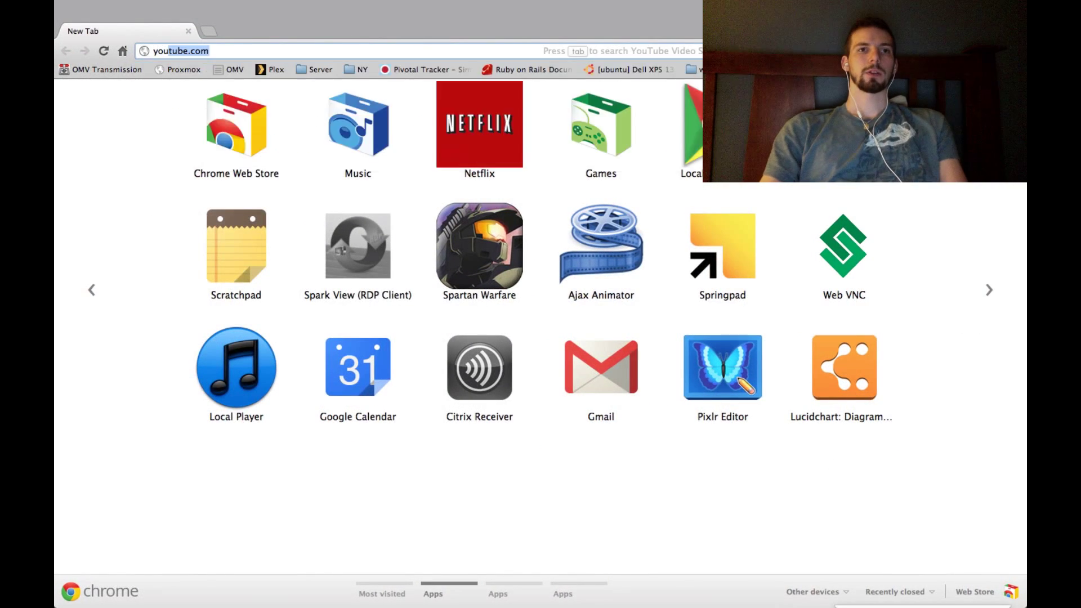
{"action": "key", "text": "Return"}
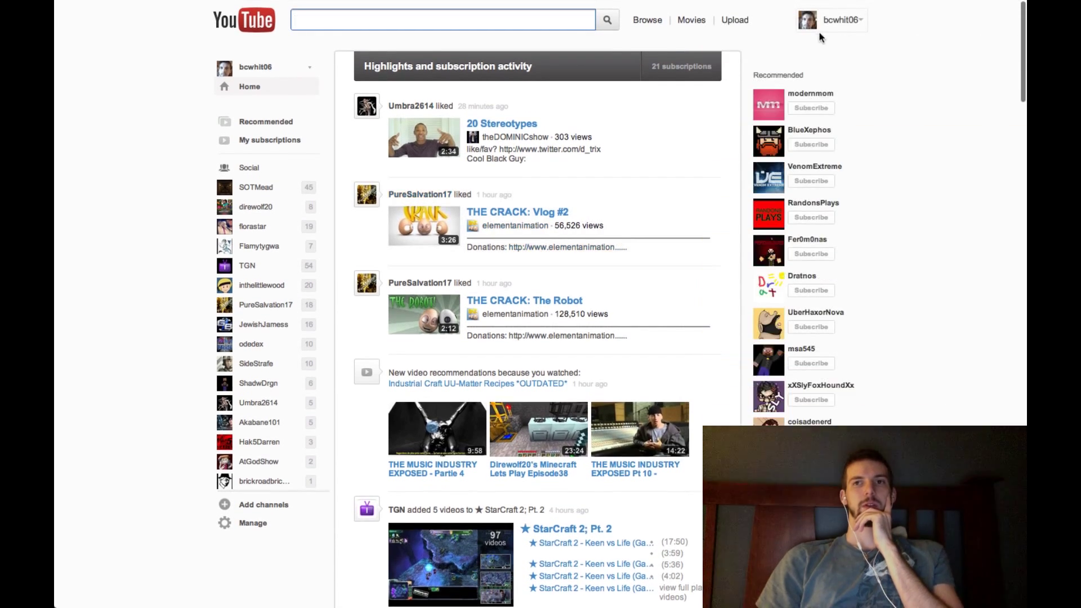
- Go to the Video Manager's uploads and refresh the list to check the processing of the newest OnLive video
{"action": "left_click", "coordinate": [823, 29]}
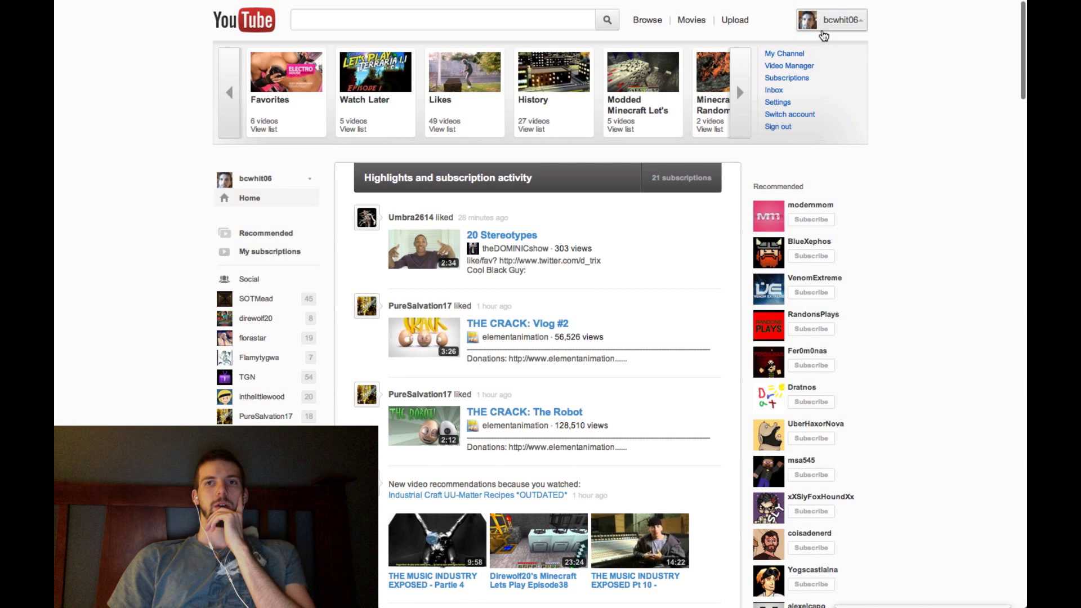
{"action": "left_click", "coordinate": [792, 66]}
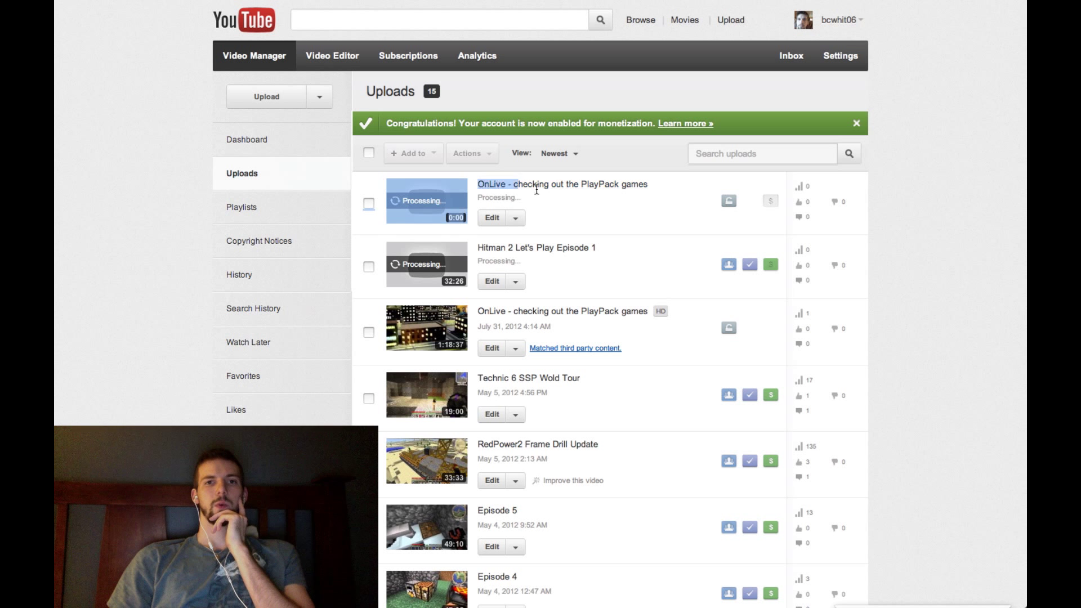
{"action": "triple_click", "coordinate": [501, 186]}
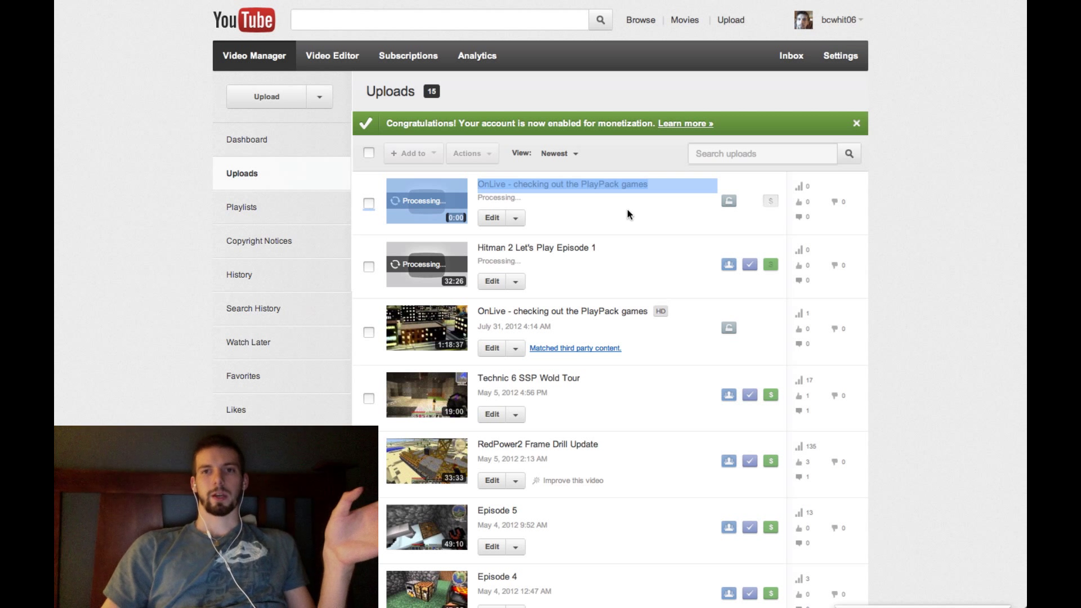
{"action": "left_click", "coordinate": [628, 212]}
{"action": "key", "text": "super+r"}
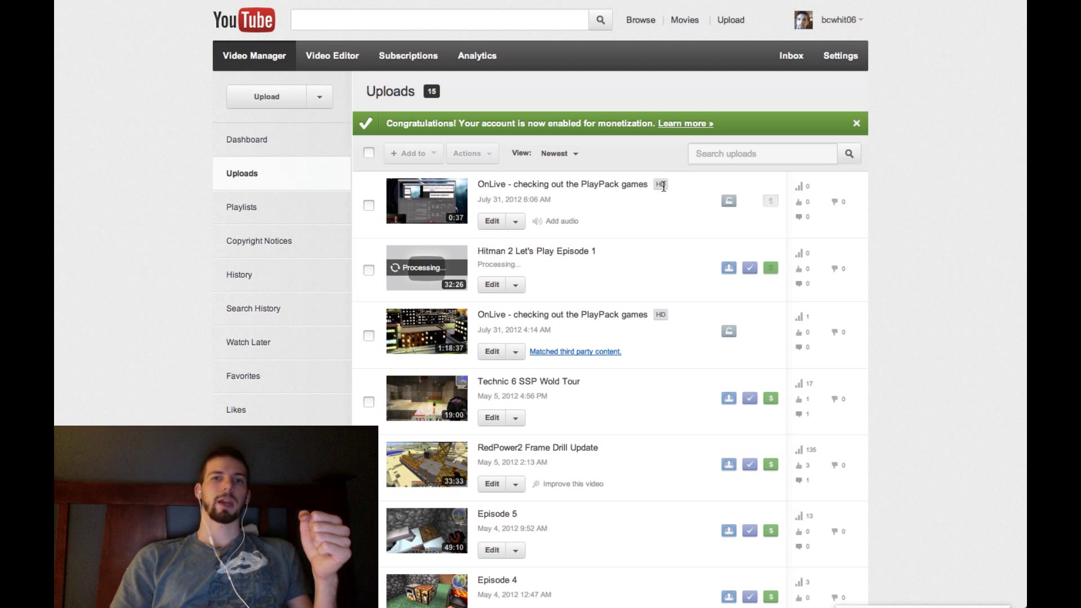
- Open the newest OnLive upload for editing and review its description, privacy, category and video information
{"action": "left_click", "coordinate": [489, 220]}
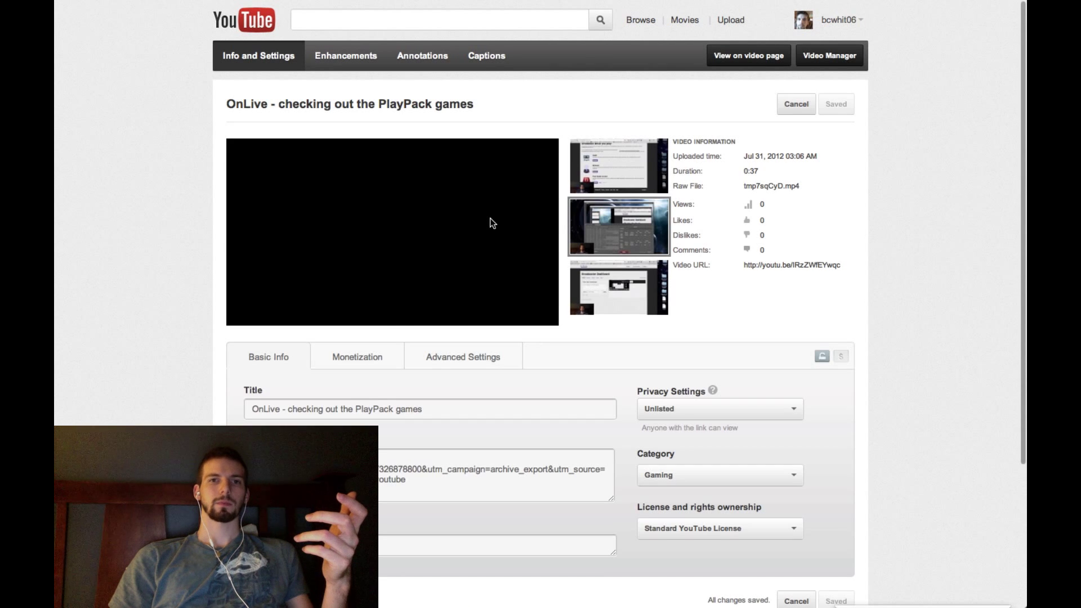
{"action": "scroll", "coordinate": [209, 291], "scroll_direction": "down", "scroll_amount": 1}
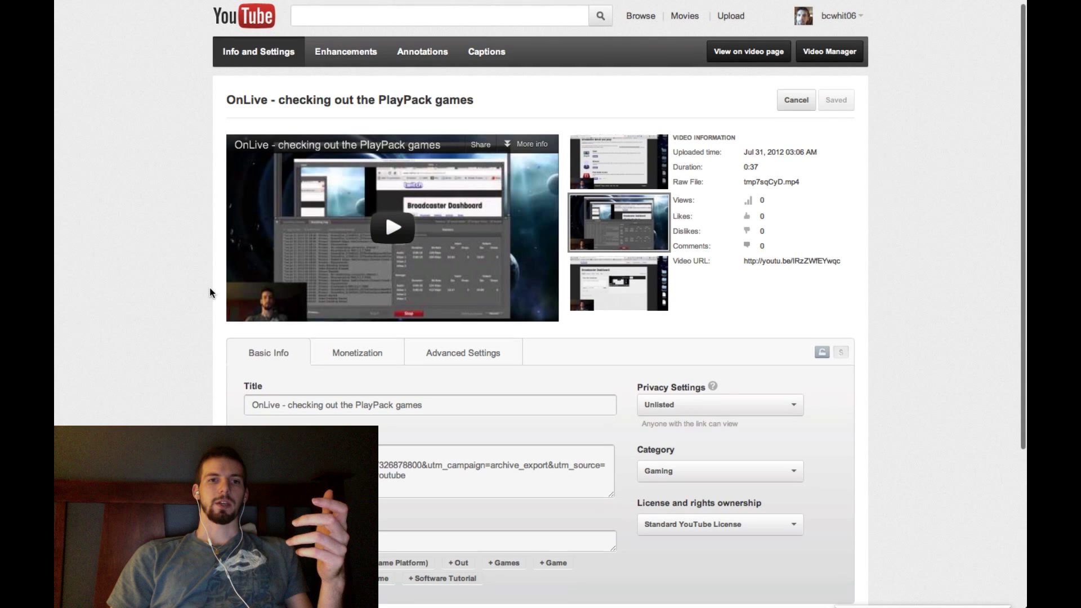
{"action": "scroll", "coordinate": [209, 287], "scroll_direction": "down", "scroll_amount": 2}
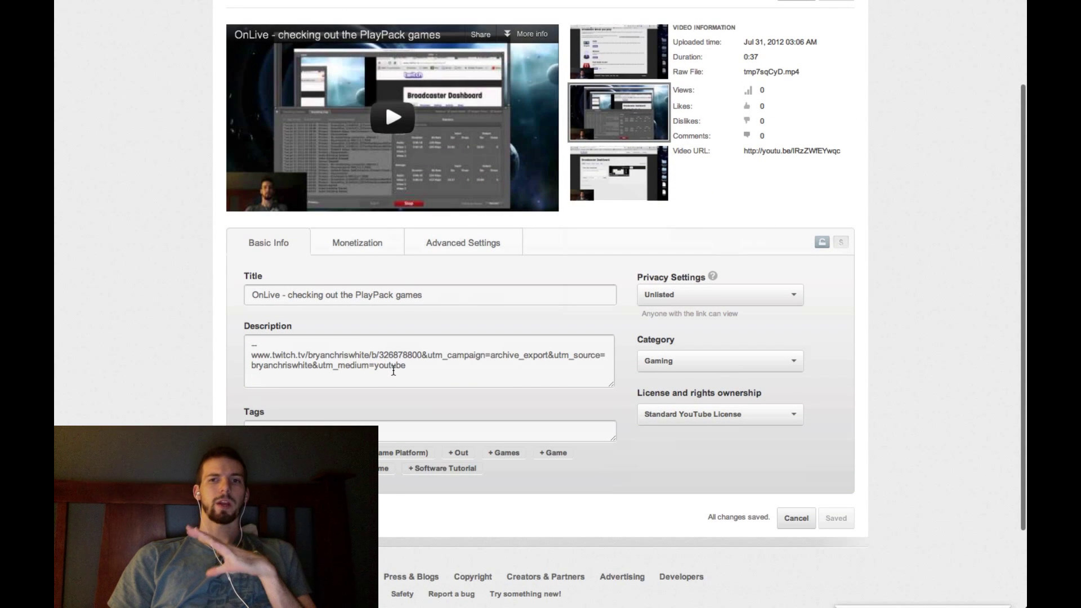
{"action": "scroll", "coordinate": [393, 369], "scroll_direction": "up", "scroll_amount": 2}
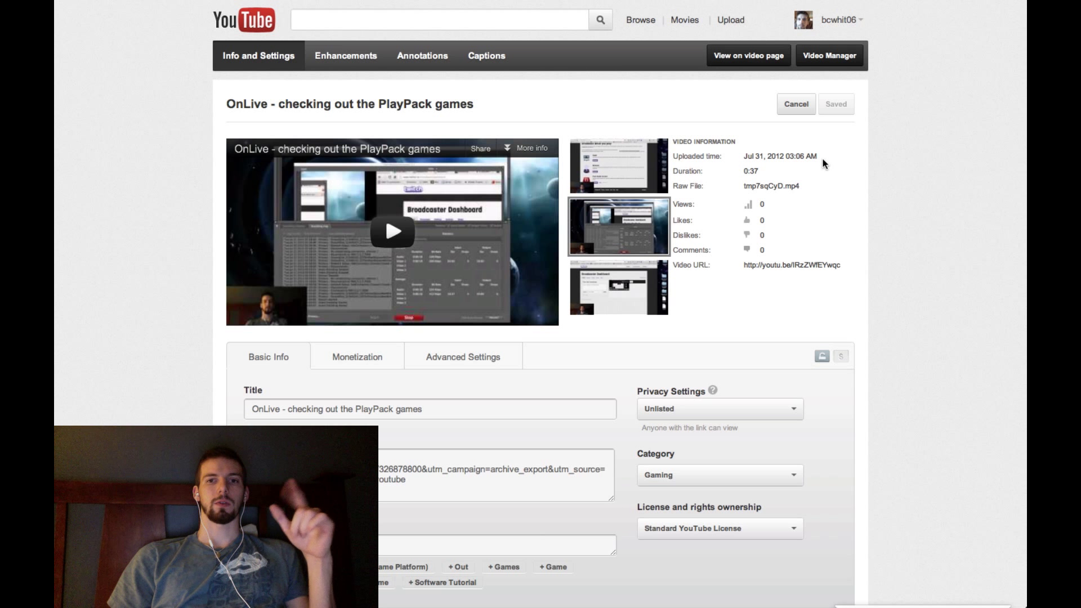
- Open the video's enhancements and trim its end back to 0:10.0
{"action": "left_click", "coordinate": [360, 59]}
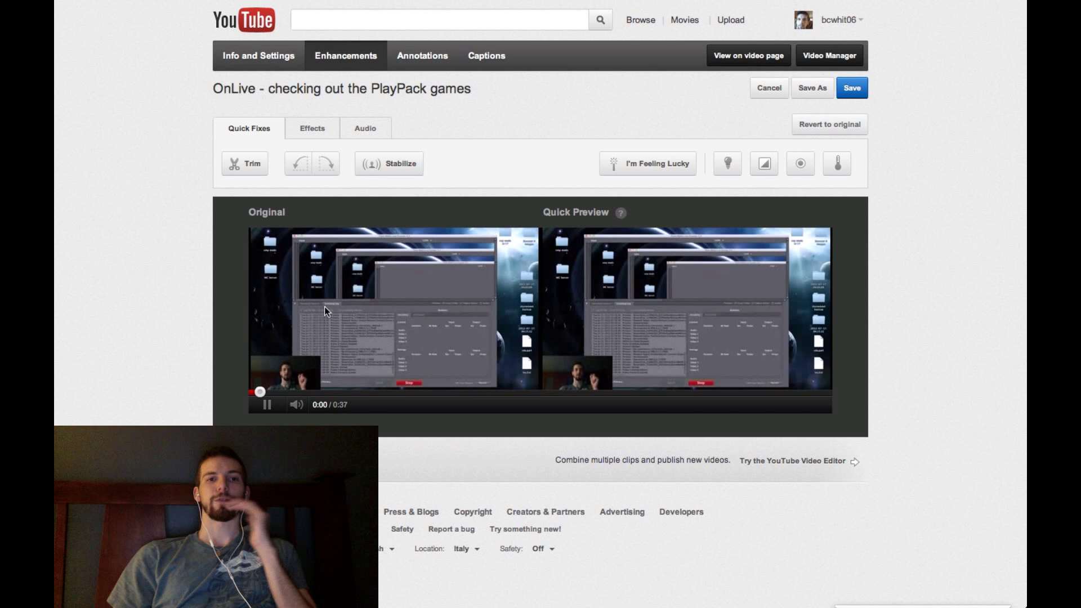
{"action": "left_click", "coordinate": [267, 404]}
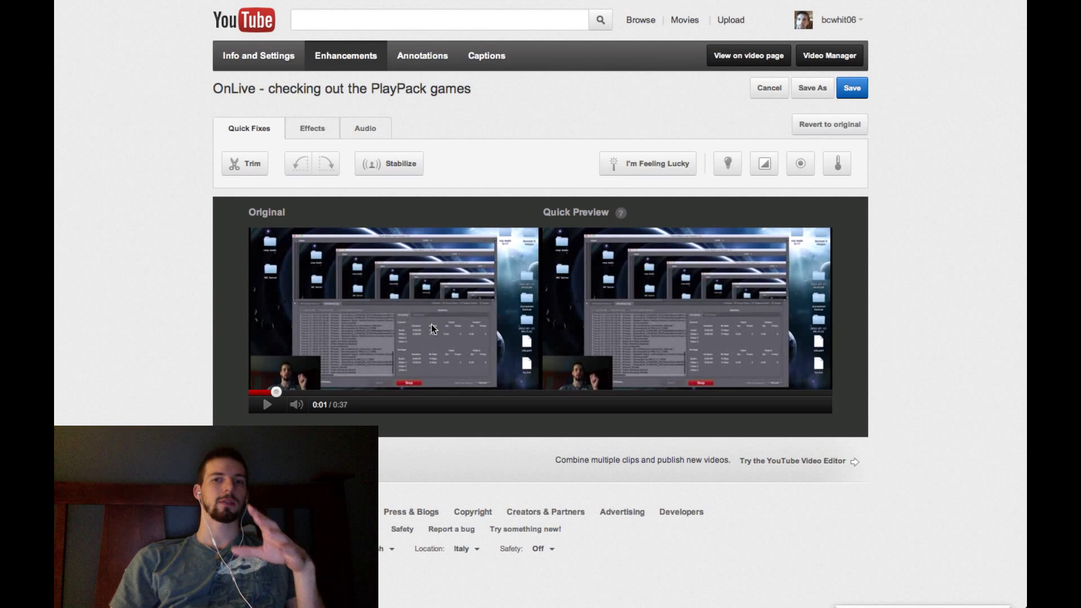
{"action": "left_click", "coordinate": [251, 173]}
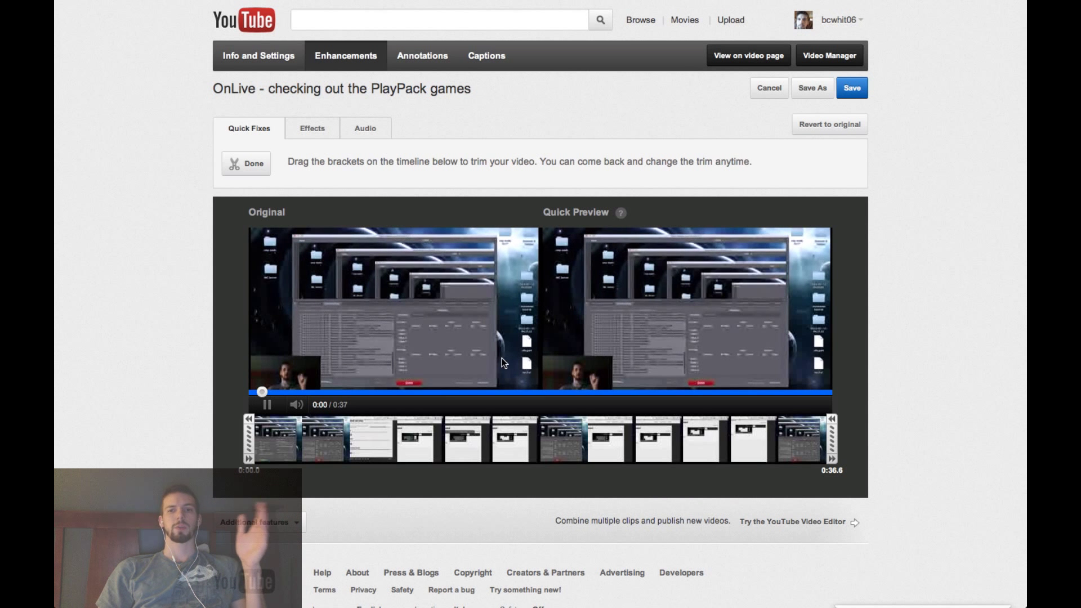
{"action": "left_click", "coordinate": [266, 404]}
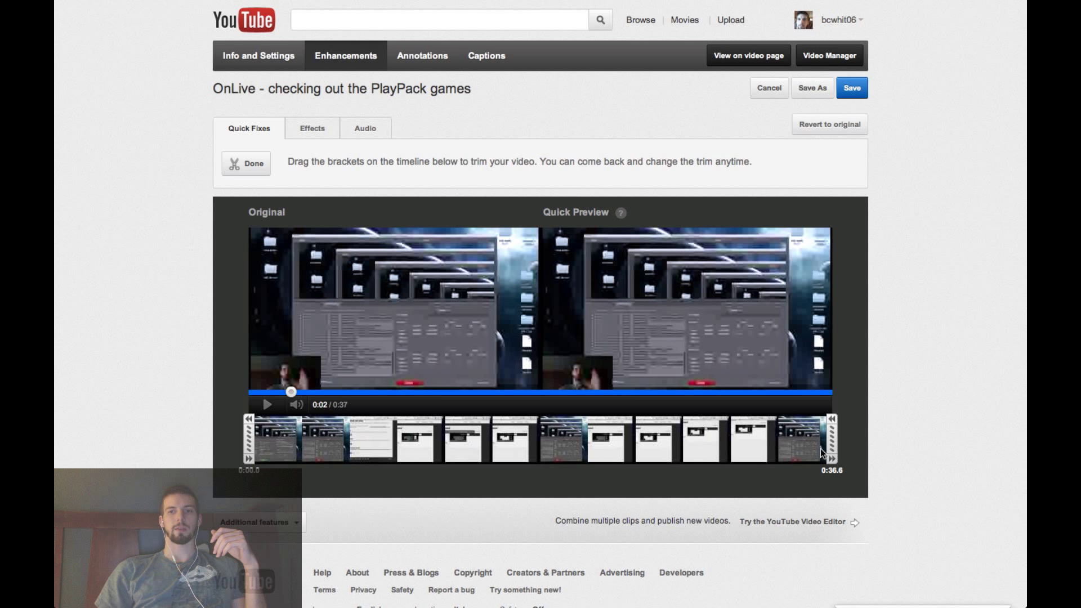
{"action": "left_click_drag", "start_coordinate": [829, 447], "coordinate": [707, 459]}
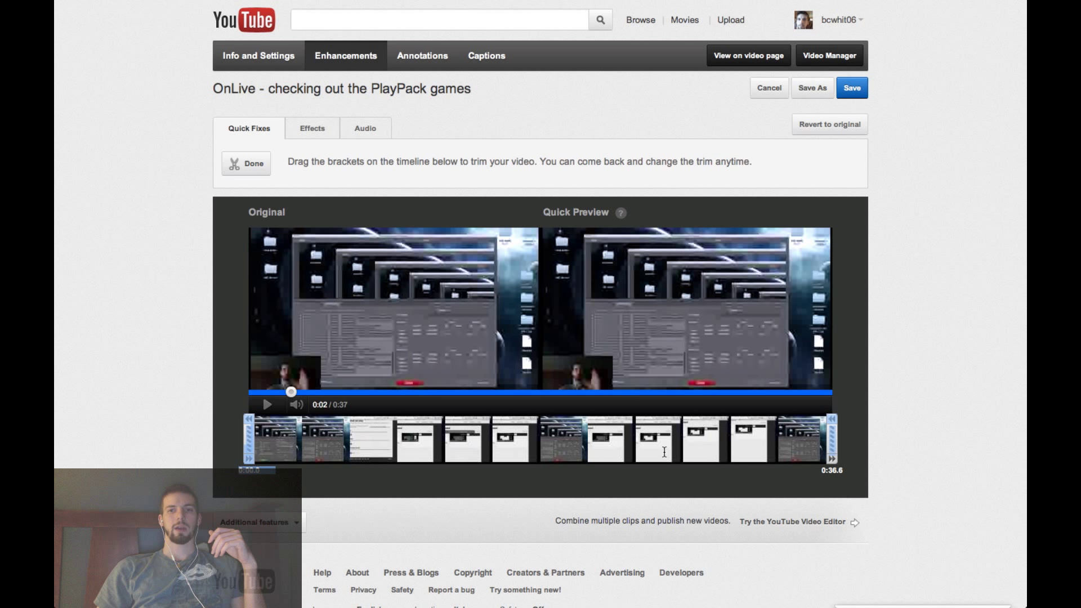
{"action": "left_click_drag", "start_coordinate": [829, 443], "coordinate": [415, 447]}
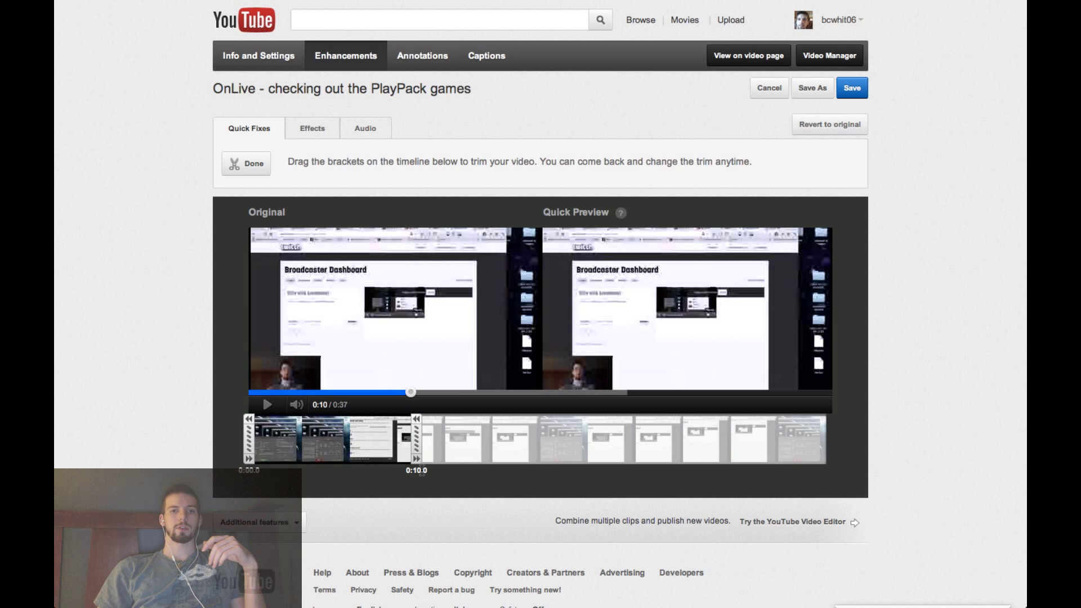
- Play back part of the trimmed section and finish trimming
{"action": "left_click", "coordinate": [268, 405]}
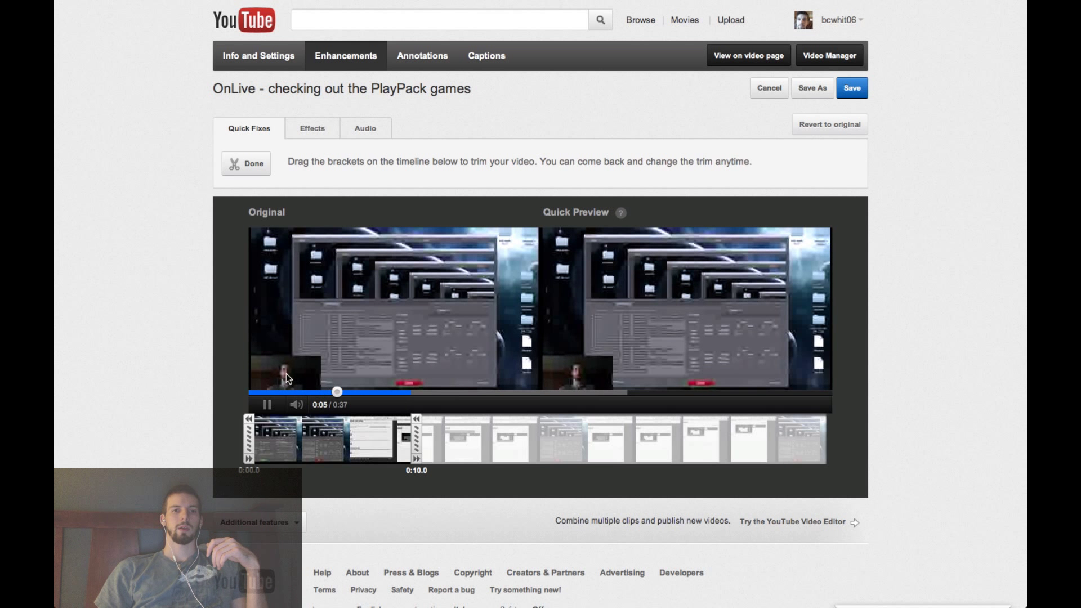
{"action": "left_click", "coordinate": [291, 349]}
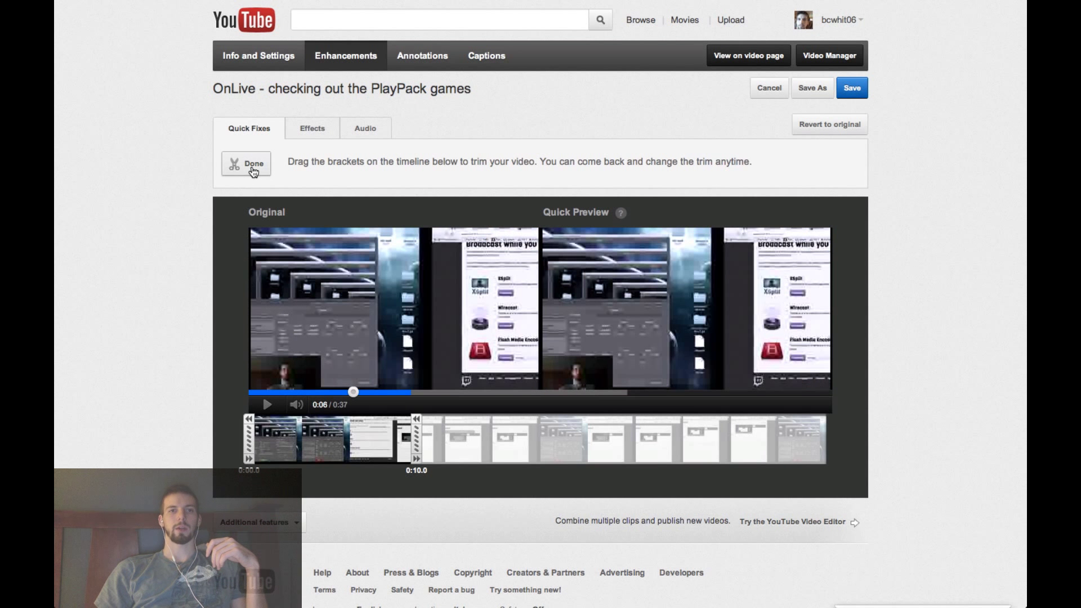
{"action": "left_click", "coordinate": [248, 163]}
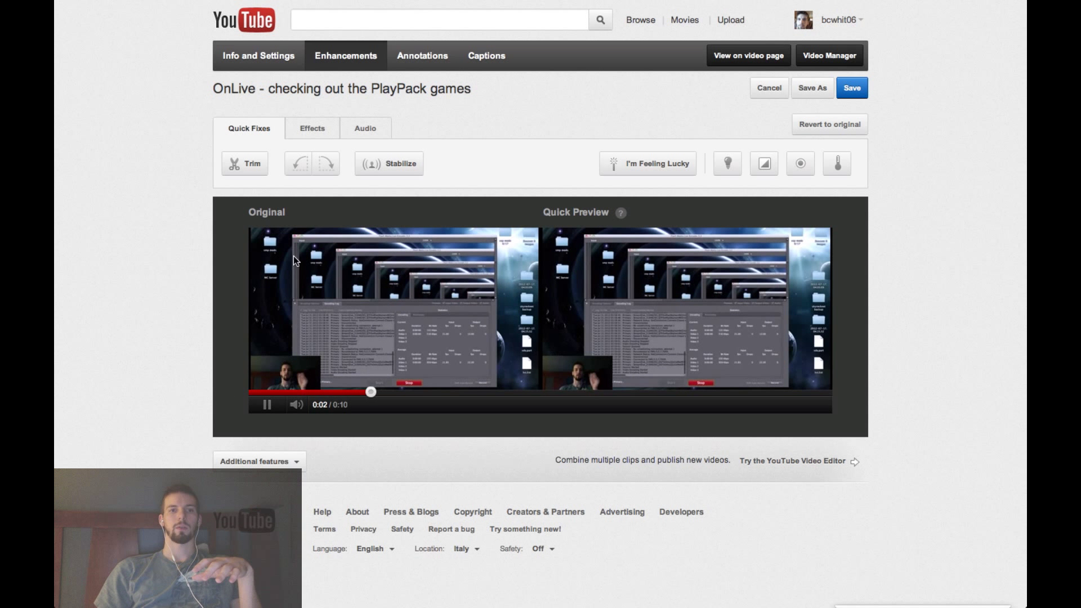
- Pause the preview, save the trimmed clip as a separate video, and return to the uploads list
{"action": "left_click", "coordinate": [409, 298]}
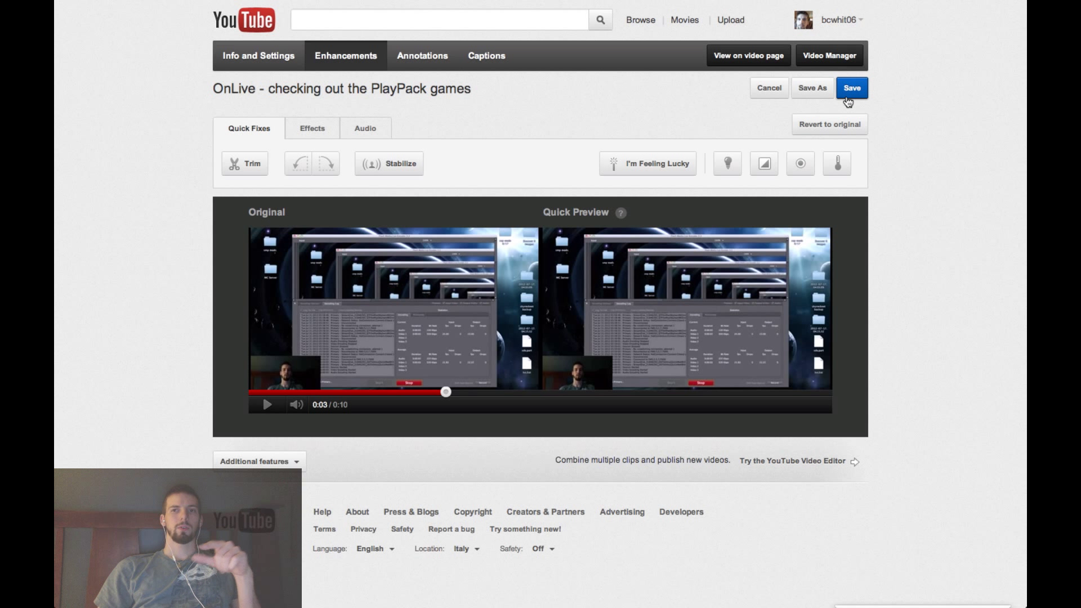
{"action": "left_click", "coordinate": [820, 91]}
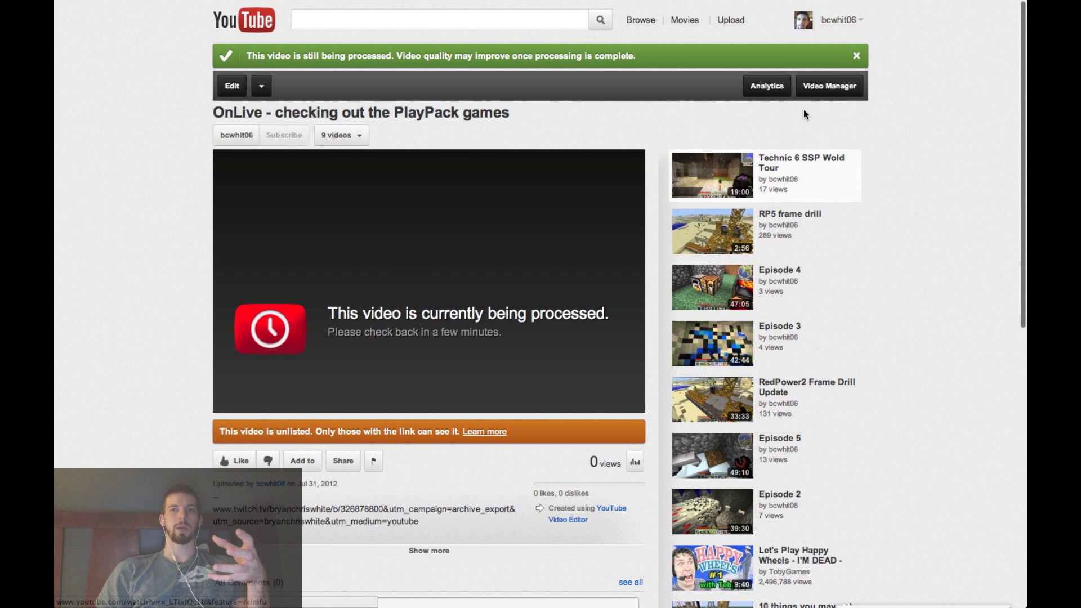
{"action": "left_click", "coordinate": [822, 87]}
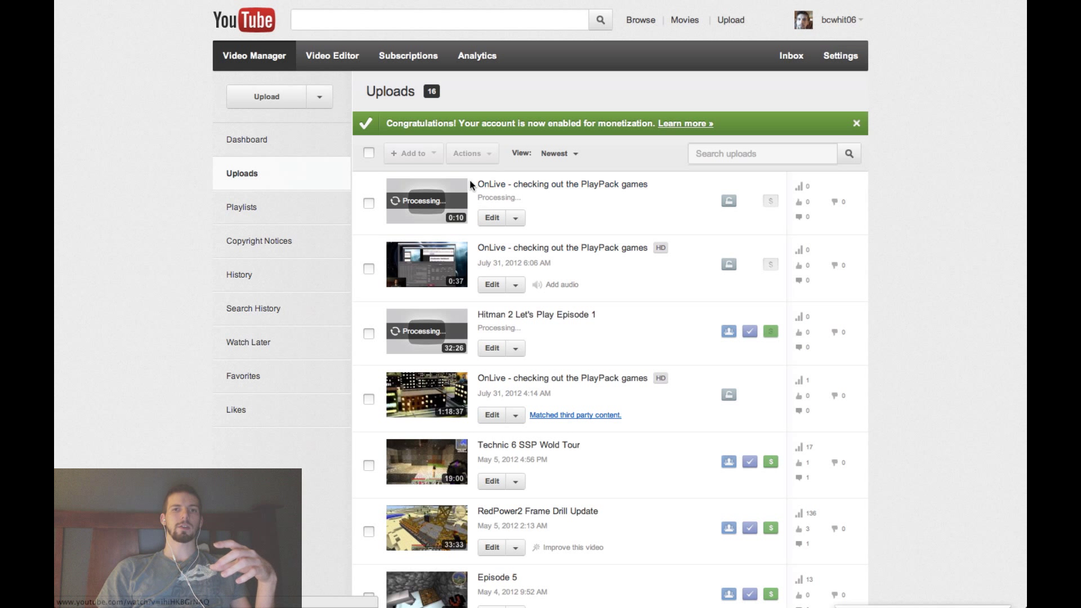
{"action": "left_click", "coordinate": [553, 194]}
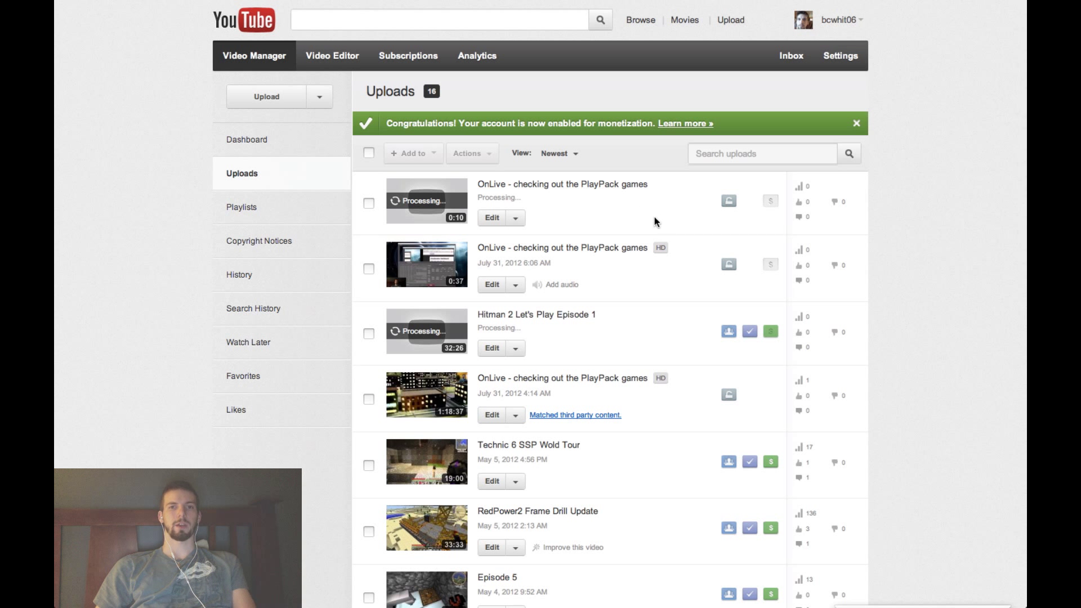
- Open the new 10-second clip for editing and change its title to "First kick ass segment of the stream!!!!"
{"action": "left_click", "coordinate": [493, 218]}
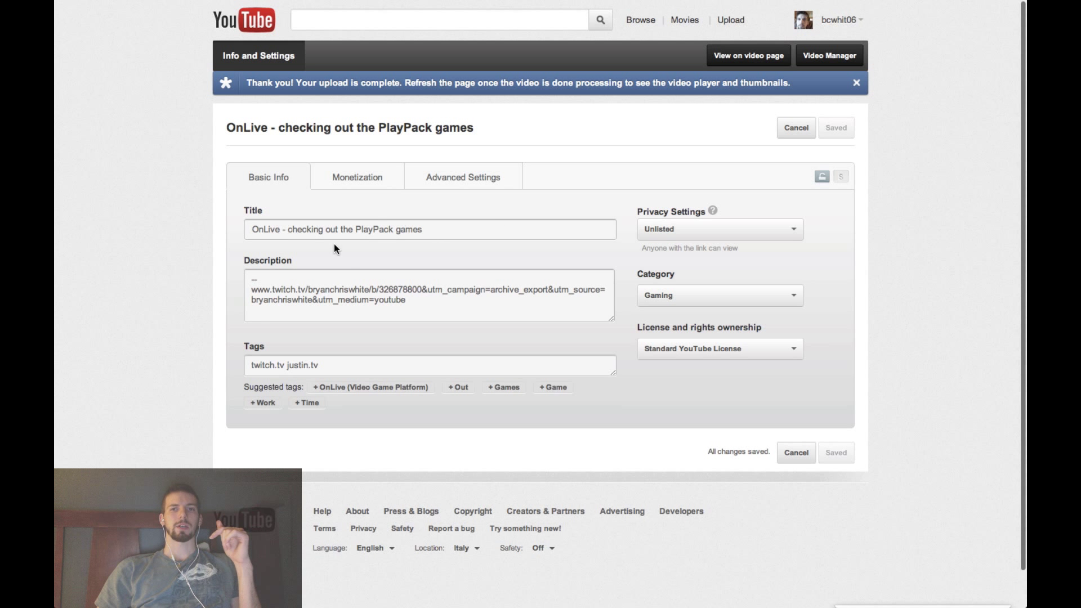
{"action": "left_click", "coordinate": [273, 227]}
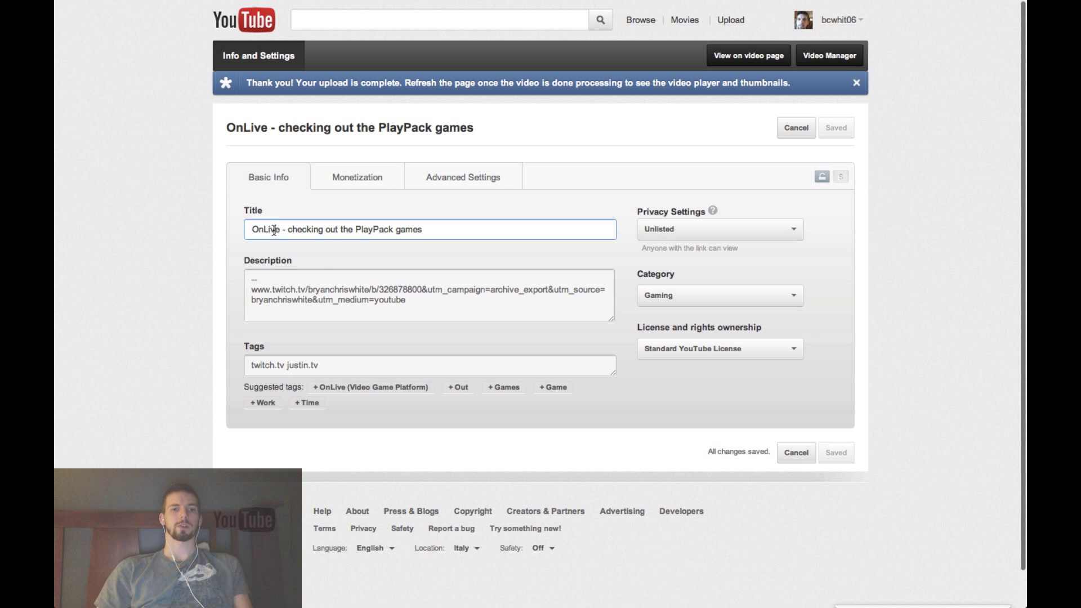
{"action": "key", "text": "super+a"}
{"action": "type", "text": "First"}
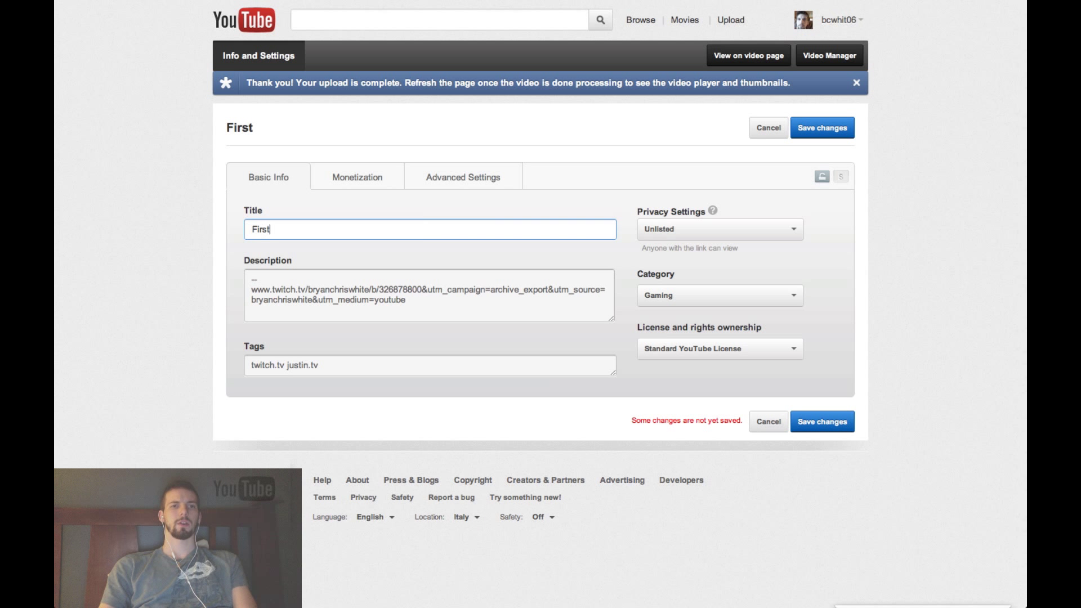
{"action": "type", "text": " kick as"}
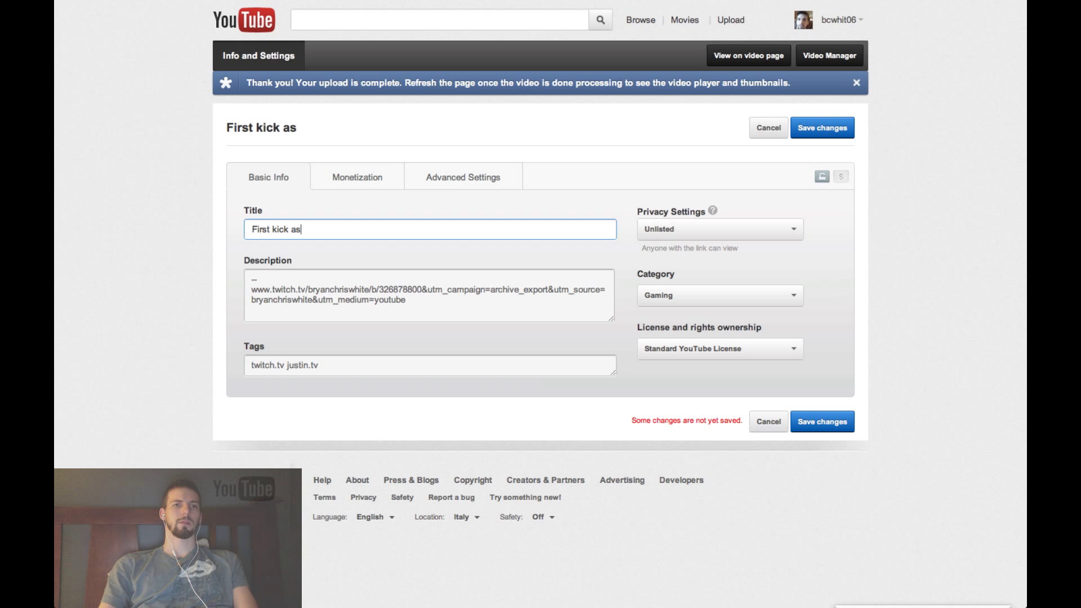
{"action": "type", "text": "s segment of the"}
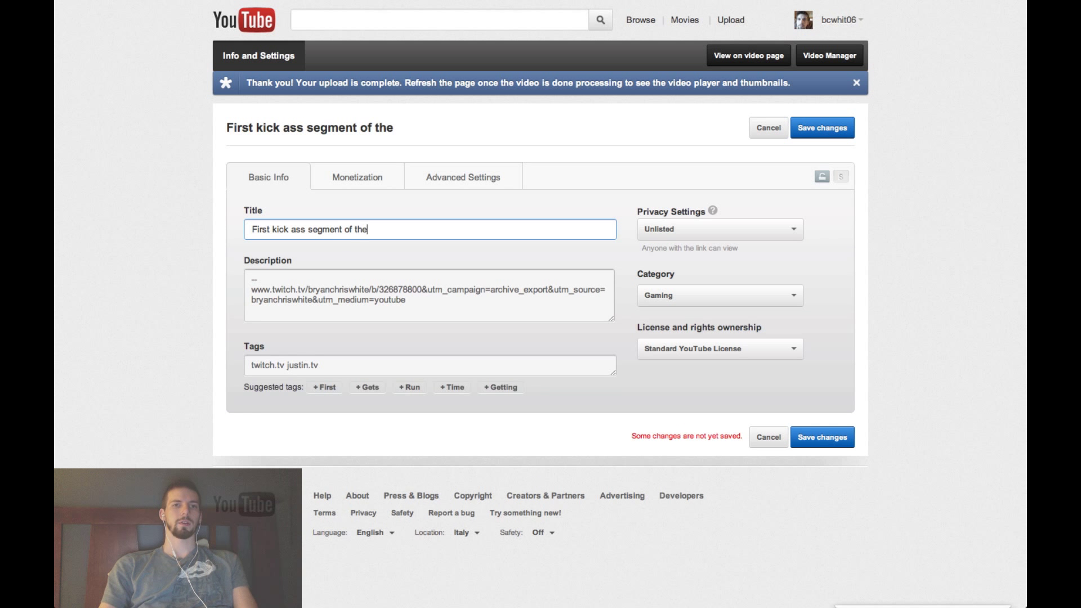
{"action": "type", "text": " stream!!!!"}
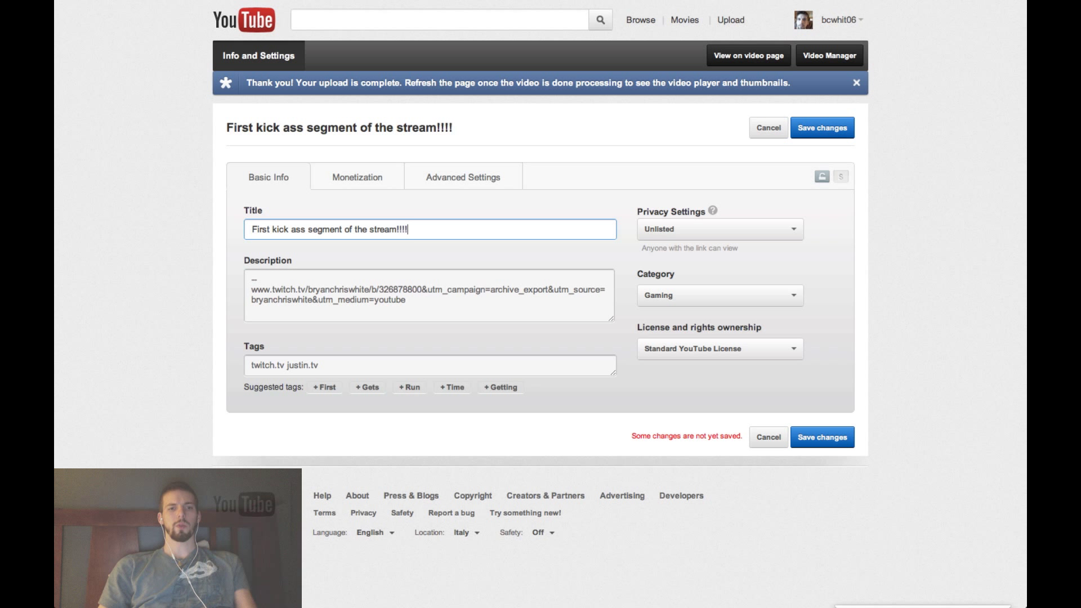
- Copy the Twitch link from the clip's description and open it in a new browser tab
{"action": "key", "text": "Tab"}
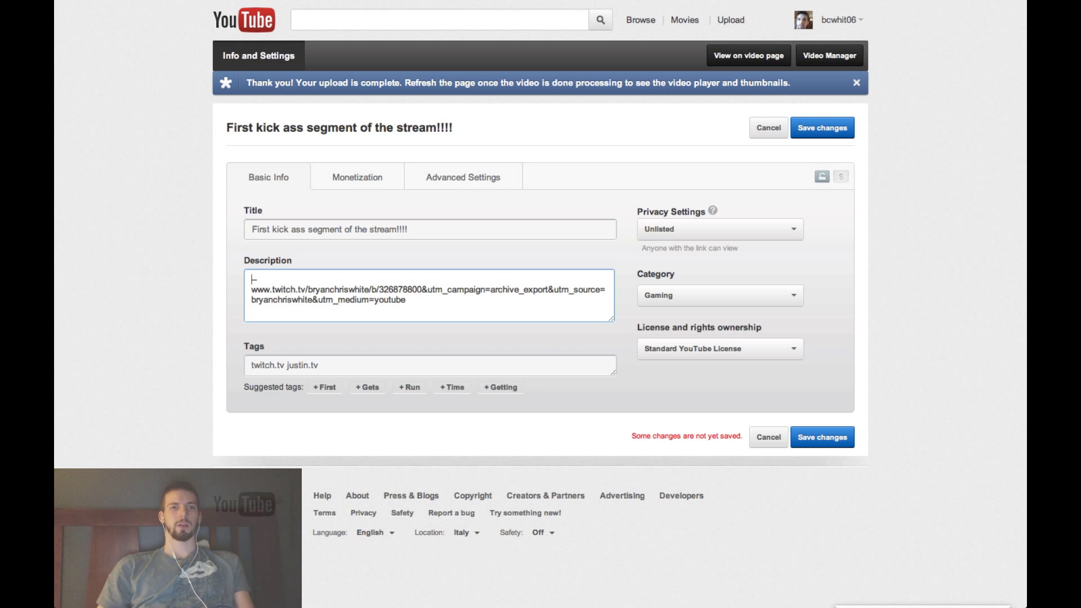
{"action": "left_click_drag", "start_coordinate": [422, 306], "coordinate": [245, 289]}
{"action": "key", "text": "super+c"}
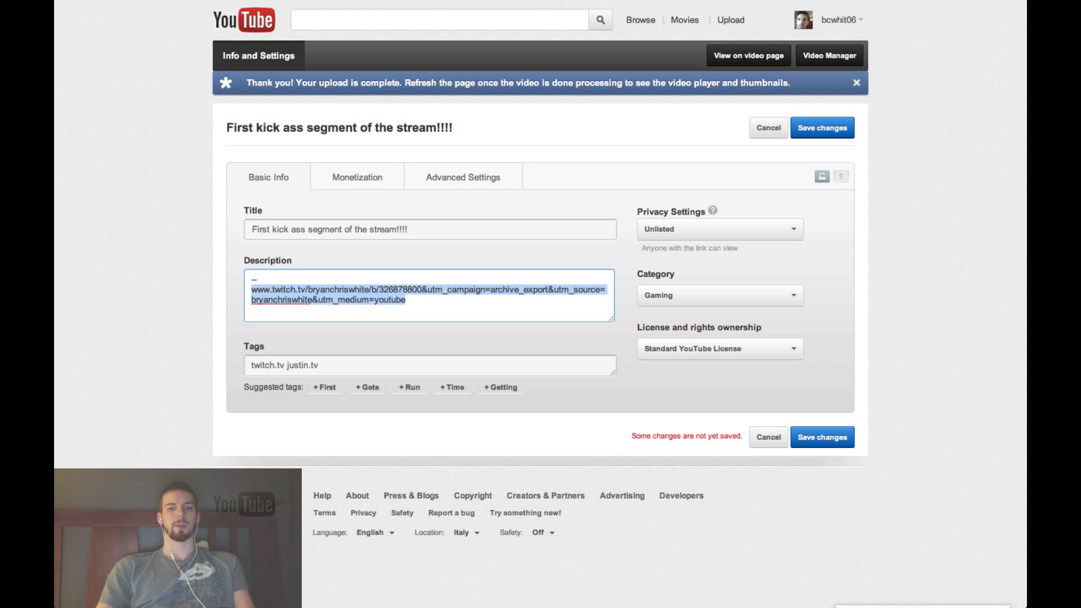
{"action": "key", "text": "super+t"}
{"action": "key", "text": "super+v"}
{"action": "key", "text": "Return"}
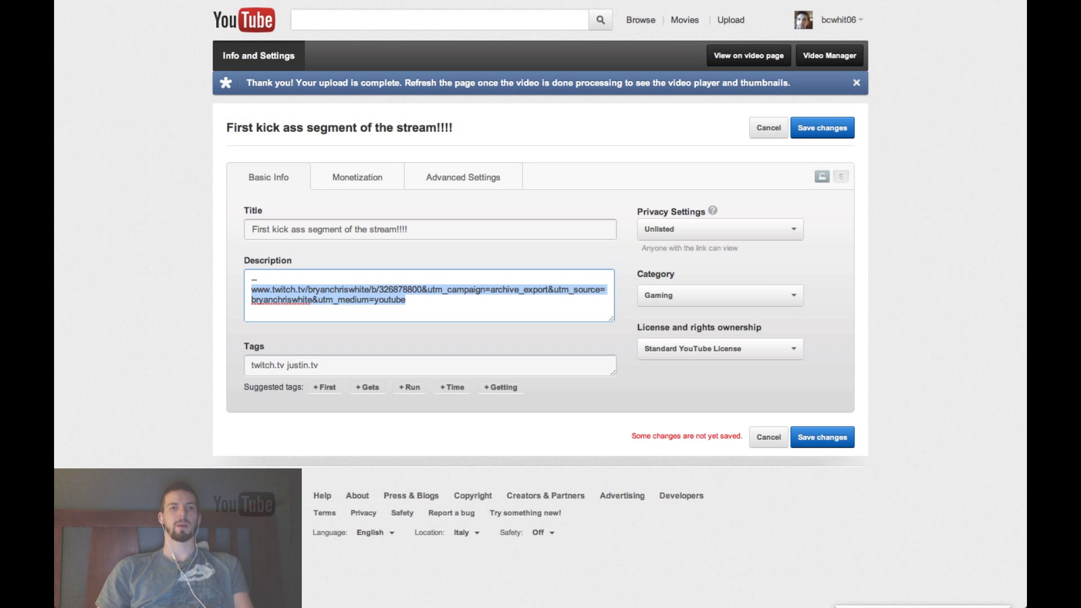
- Replace the clip's description with "Segment 1 -- we raised boatloads of cash of Child's Play Charity.. Sweet!!!"
{"action": "key", "text": "BackSpace"}
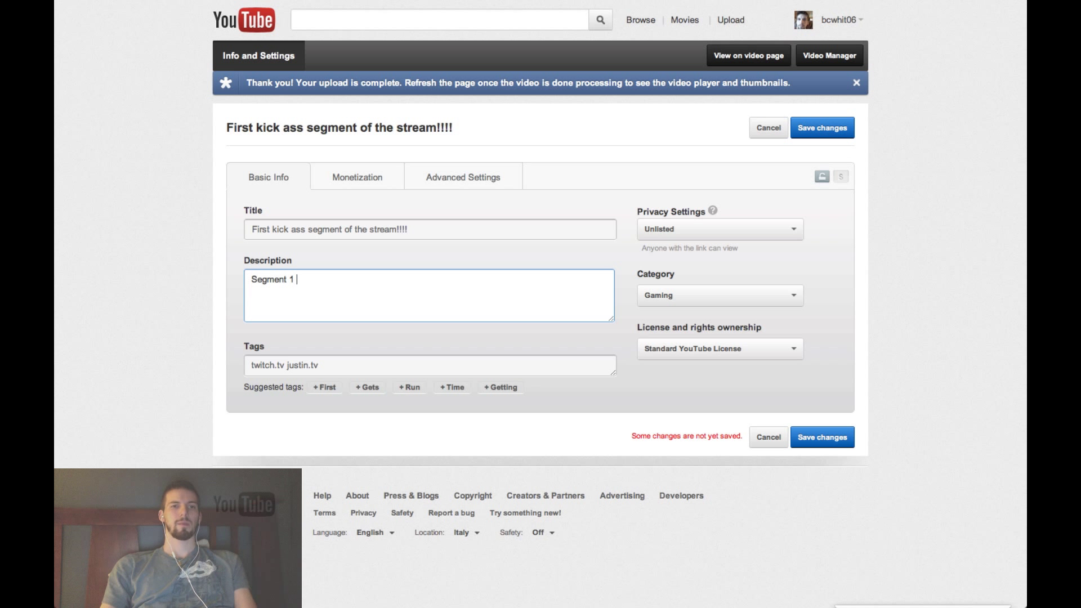
{"action": "type", "text": "– we "}
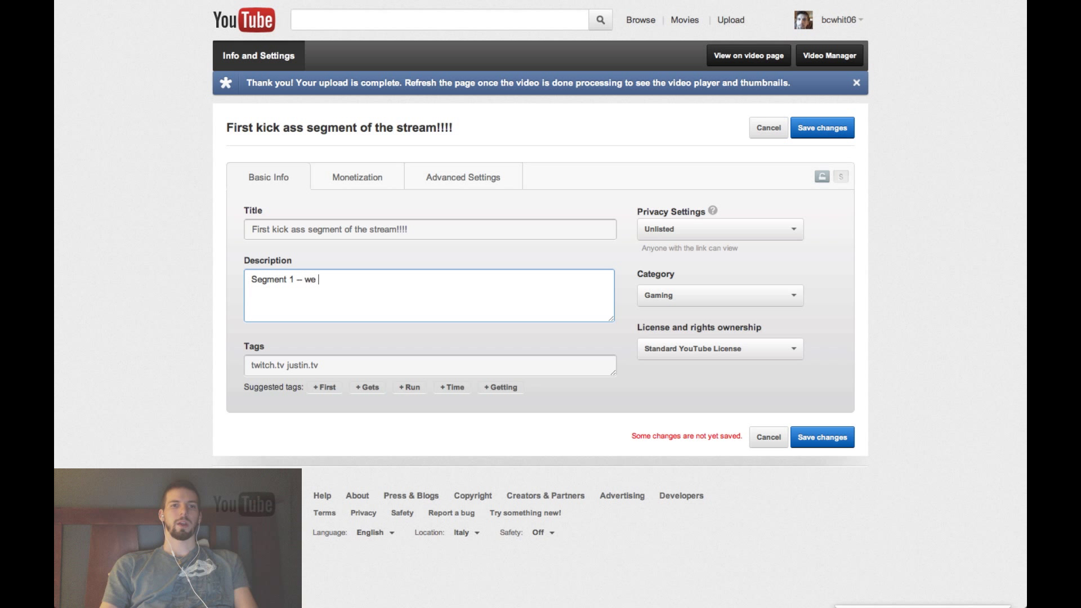
{"action": "type", "text": "raised boat"}
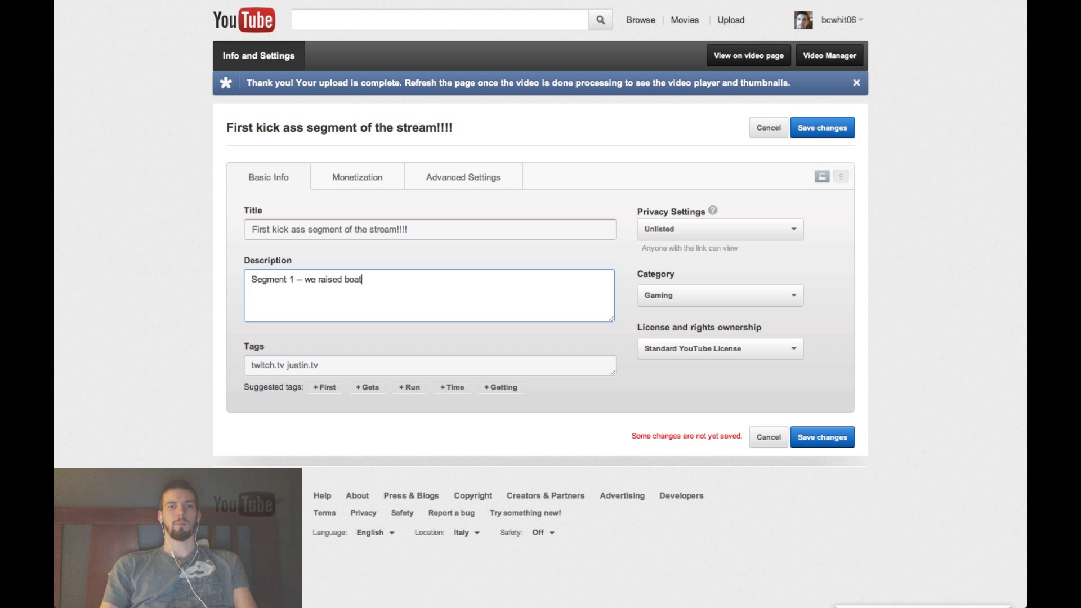
{"action": "type", "text": "loads "}
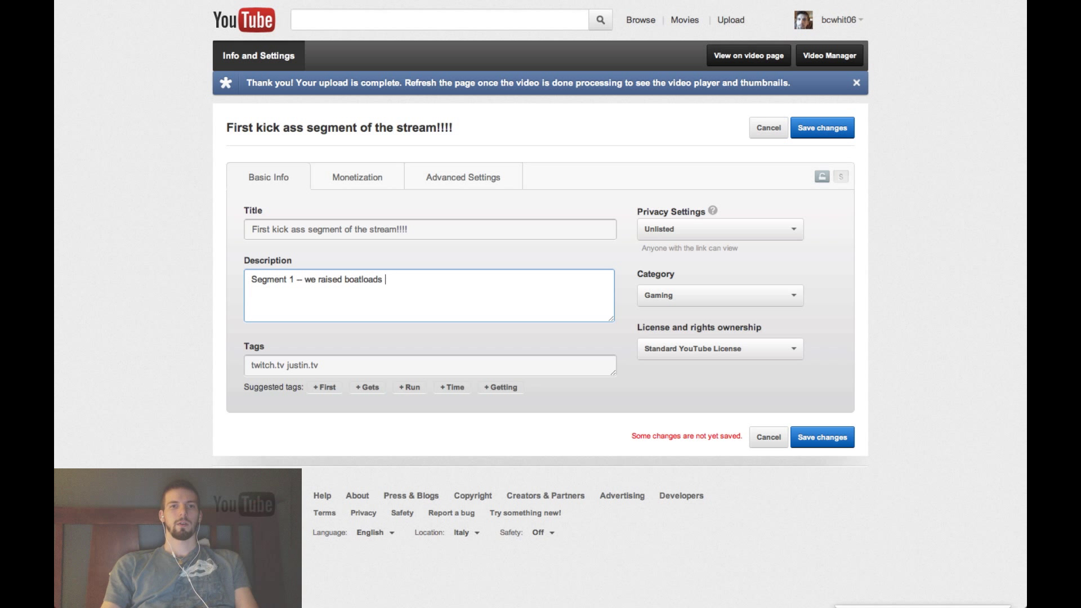
{"action": "type", "text": "of cash of Chi"}
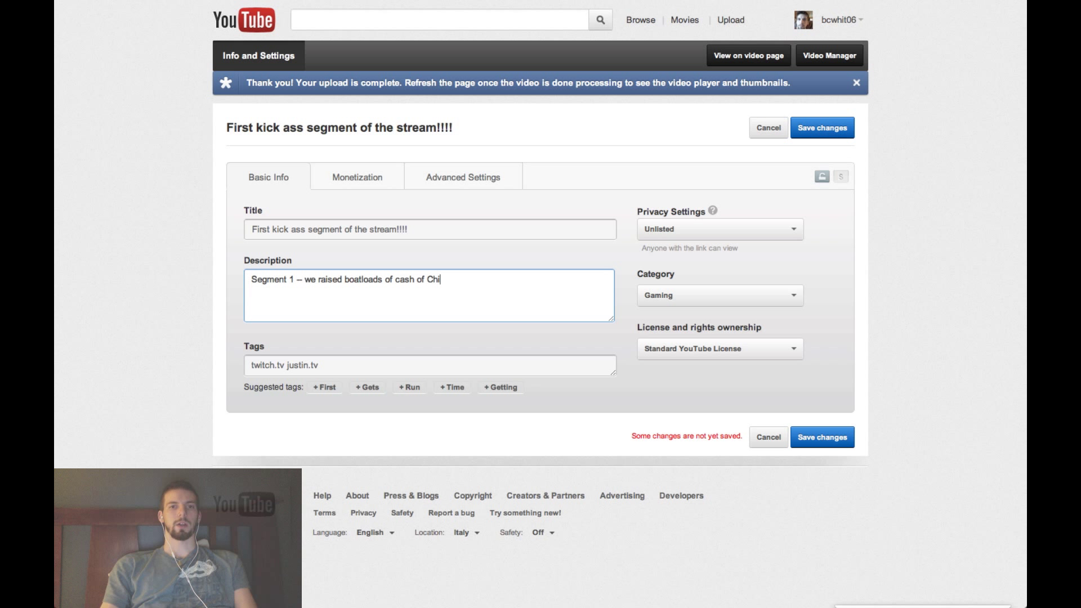
{"action": "type", "text": "ld's Ch"}
{"action": "key", "text": "BackSpace"}
{"action": "key", "text": "BackSpace"}
{"action": "type", "text": "Play"}
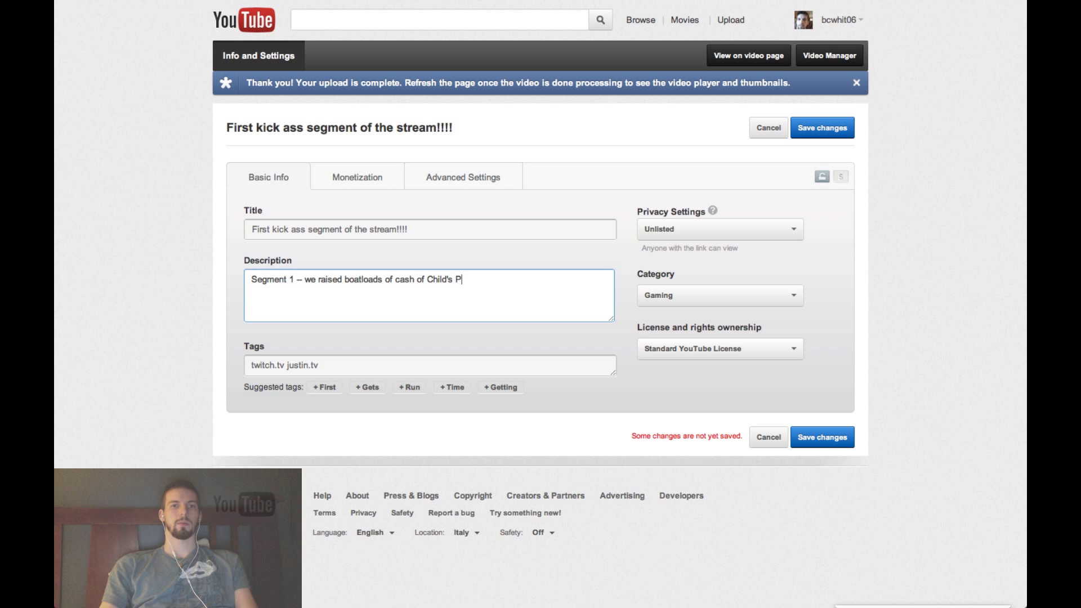
{"action": "key", "text": "BackSpace"}
{"action": "key", "text": "BackSpace"}
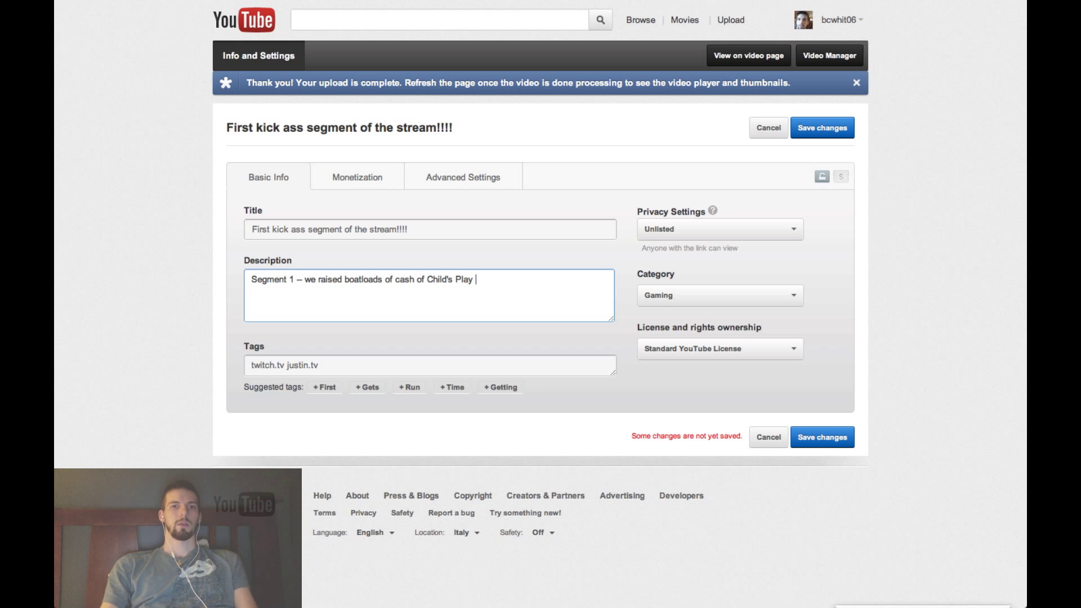
{"action": "type", "text": "Charity.. Sweet!!!"}
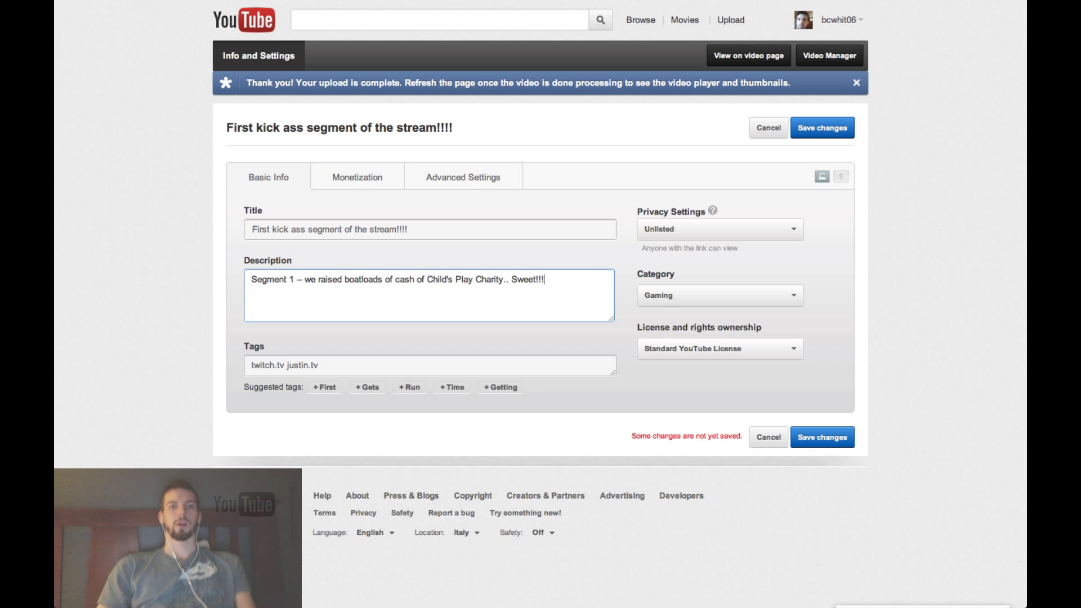
- Add "charity stream" to the clip's tags and save the changes
{"action": "left_click", "coordinate": [348, 367]}
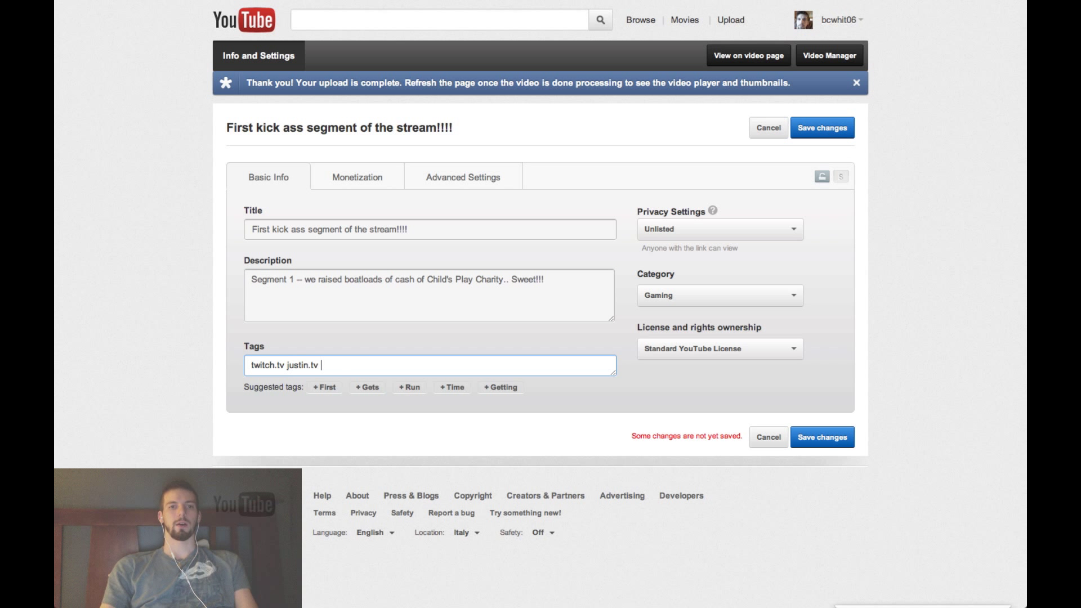
{"action": "type", "text": "charity ste"}
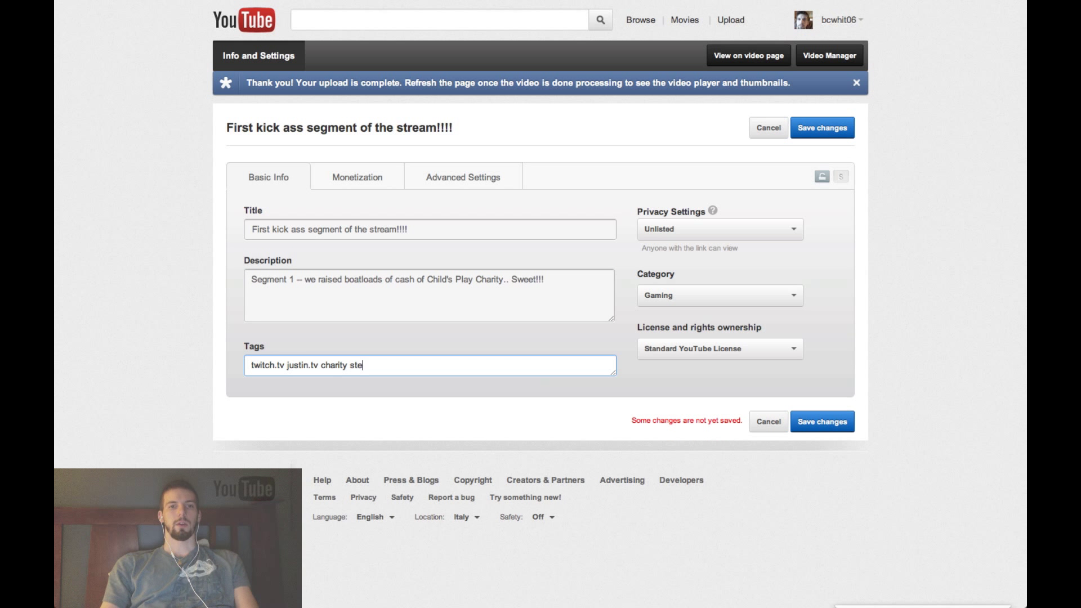
{"action": "type", "text": "ra"}
{"action": "key", "text": "BackSpace"}
{"action": "key", "text": "BackSpace"}
{"action": "key", "text": "BackSpace"}
{"action": "type", "text": "ream"}
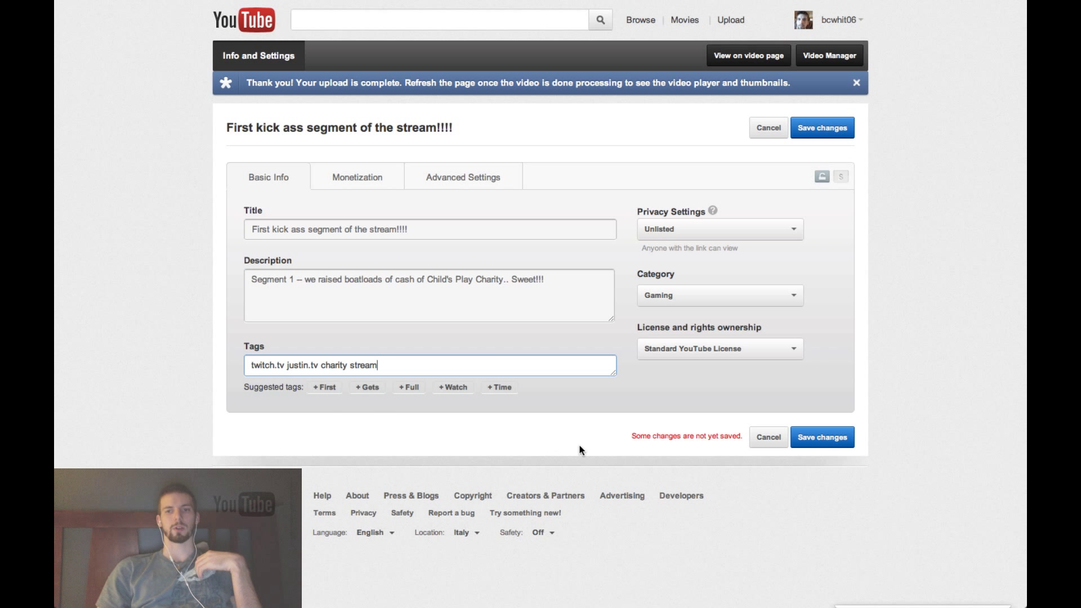
{"action": "left_click", "coordinate": [820, 444]}
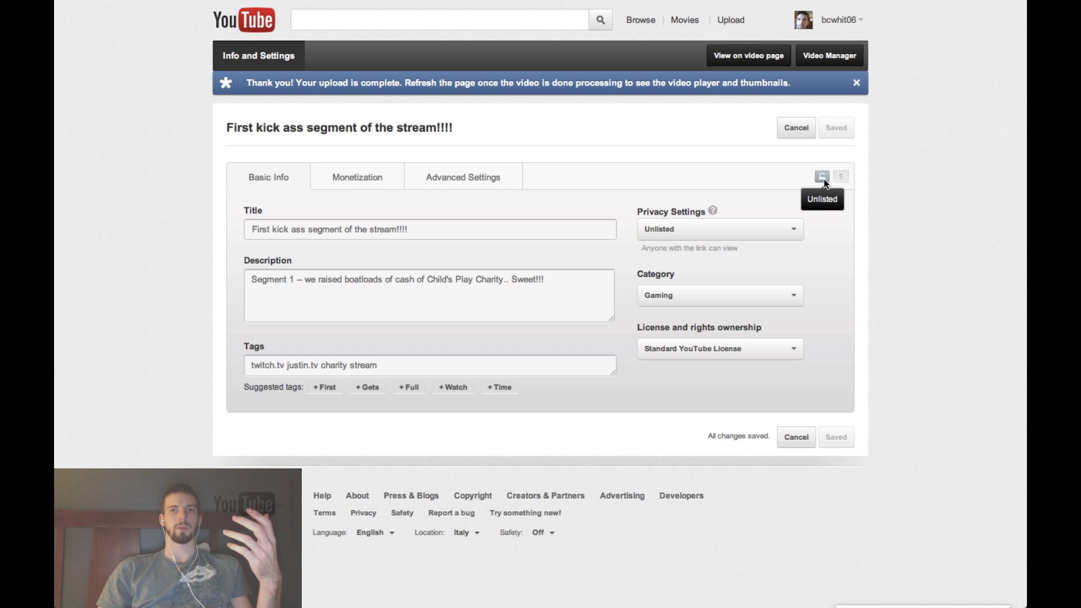
- Review the clip's advanced settings and the available privacy options without changing them
{"action": "left_click", "coordinate": [426, 179]}
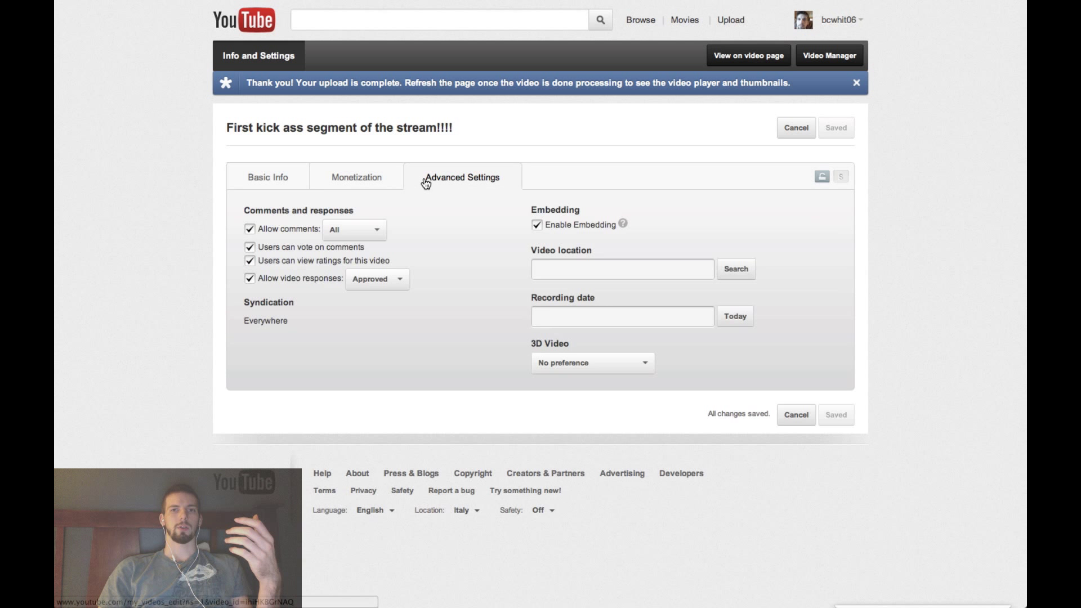
{"action": "left_click", "coordinate": [276, 174]}
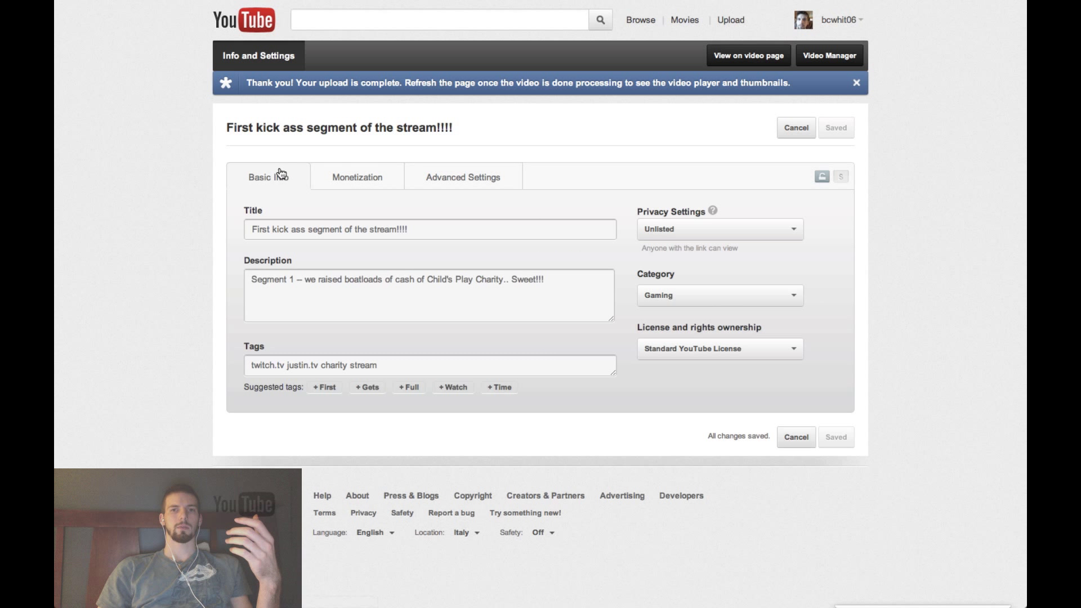
{"action": "left_click", "coordinate": [680, 236]}
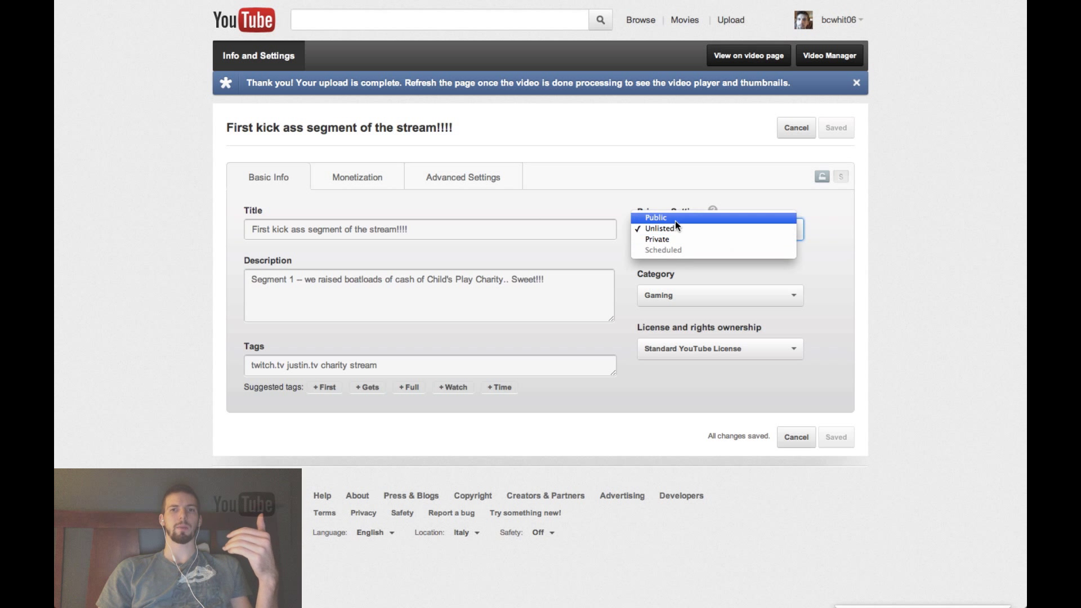
{"action": "left_click", "coordinate": [641, 185]}
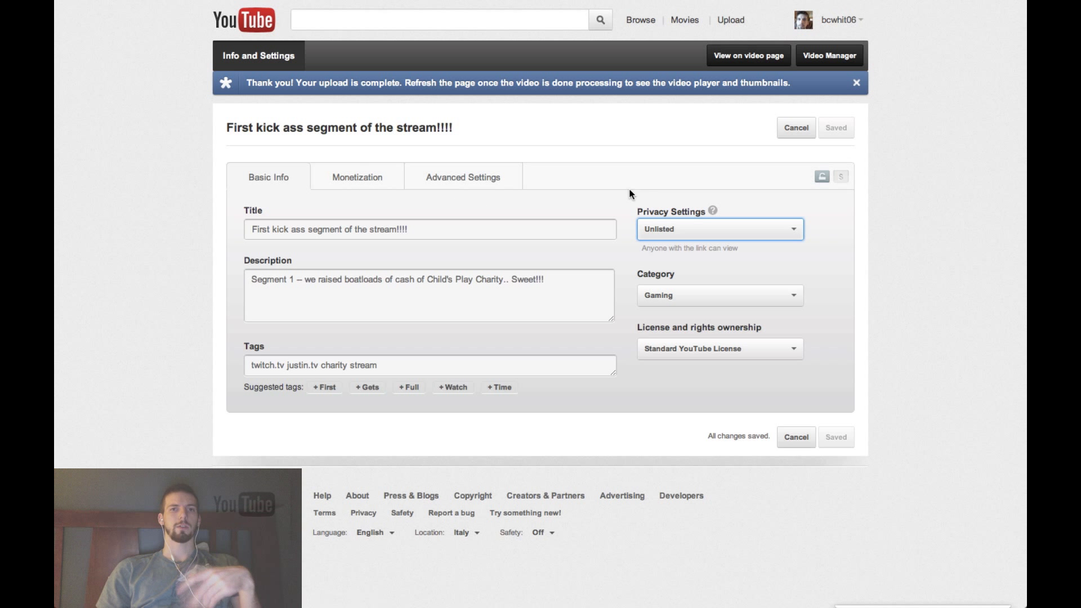
- Open the original OnLive video's enhancements, trim its start to 0:20.0, and save the result as a separate video
{"action": "left_click", "coordinate": [838, 58]}
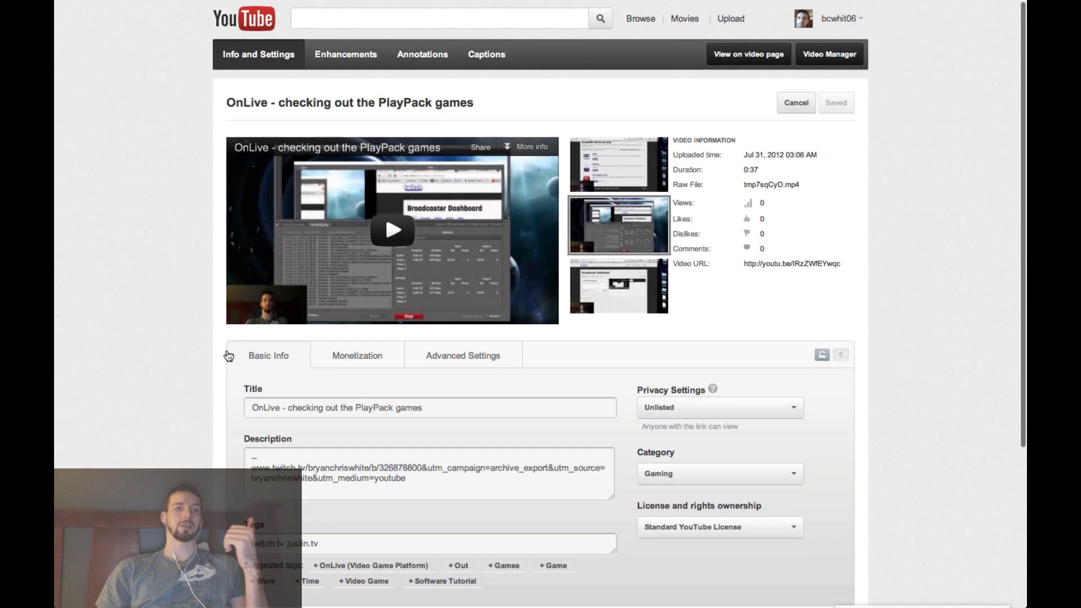
{"action": "scroll", "coordinate": [227, 349], "scroll_direction": "down", "scroll_amount": 1}
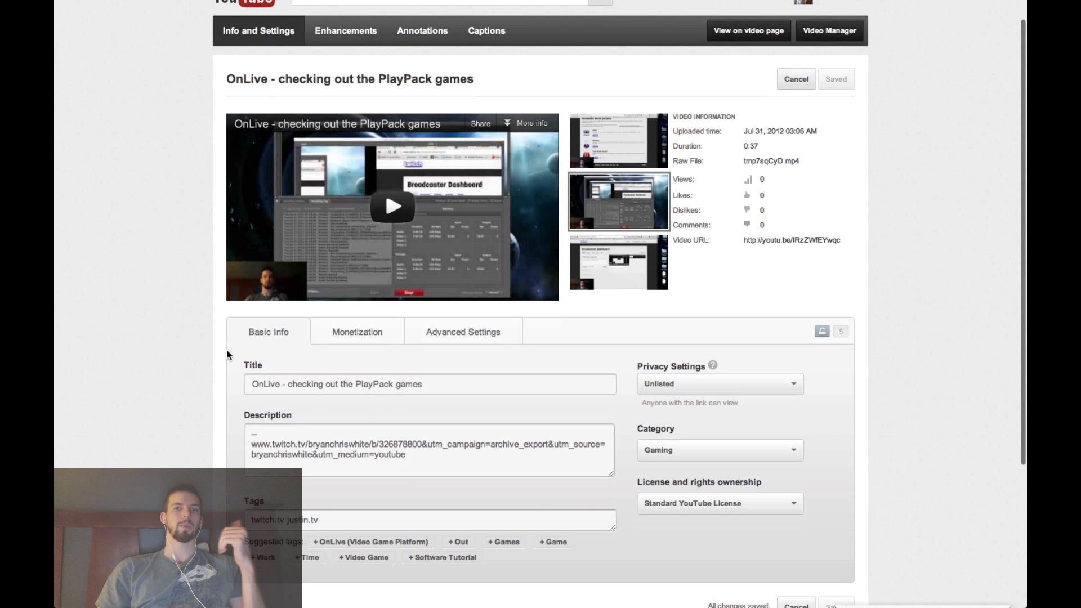
{"action": "left_click", "coordinate": [343, 31]}
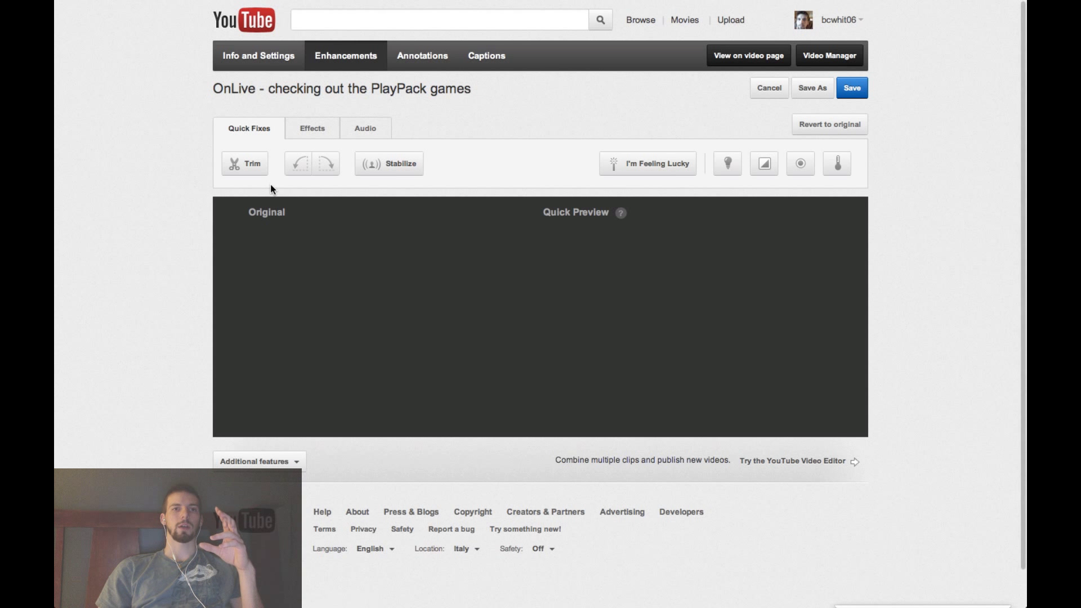
{"action": "left_click", "coordinate": [247, 167]}
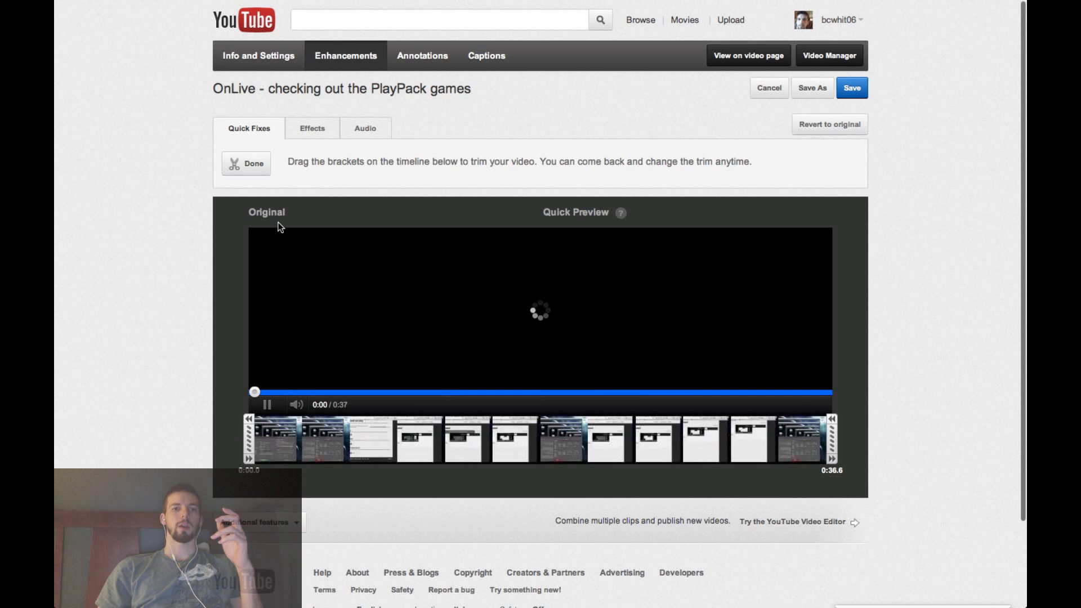
{"action": "left_click_drag", "start_coordinate": [254, 433], "coordinate": [565, 445]}
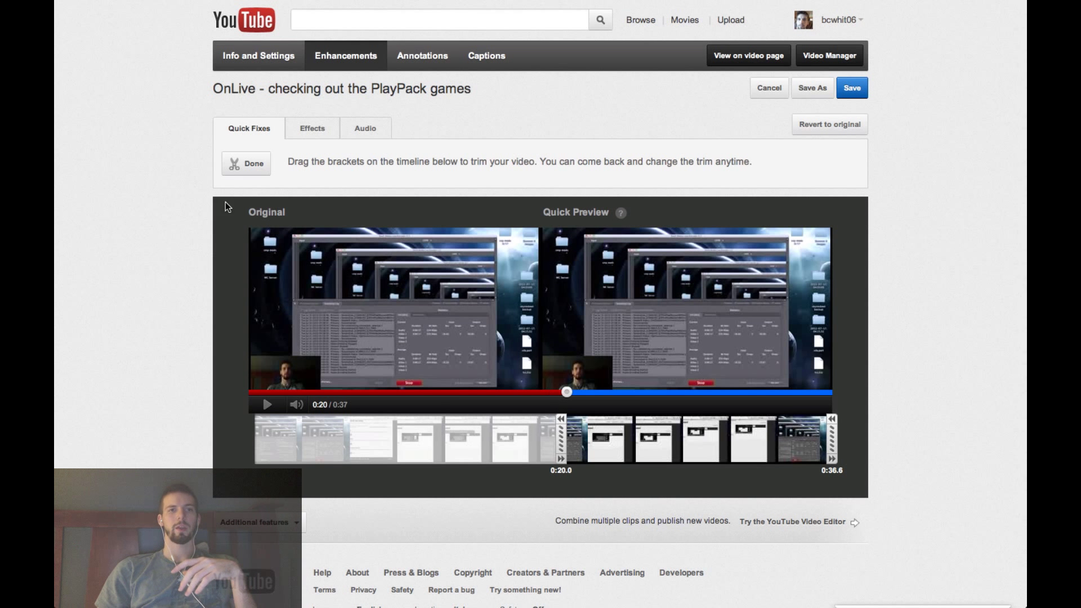
{"action": "left_click", "coordinate": [255, 167]}
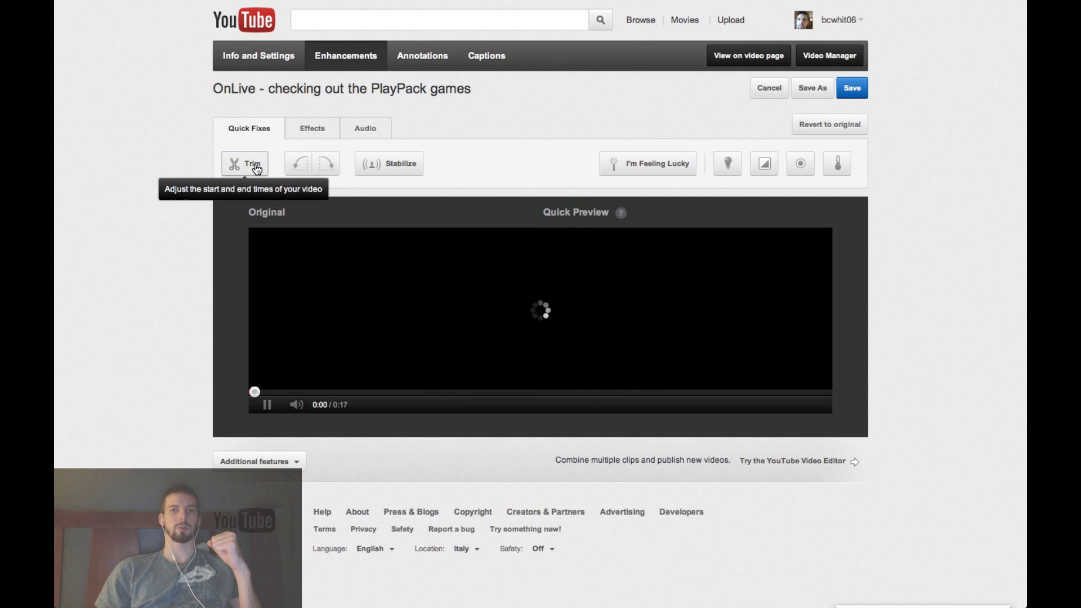
{"action": "left_click", "coordinate": [811, 85]}
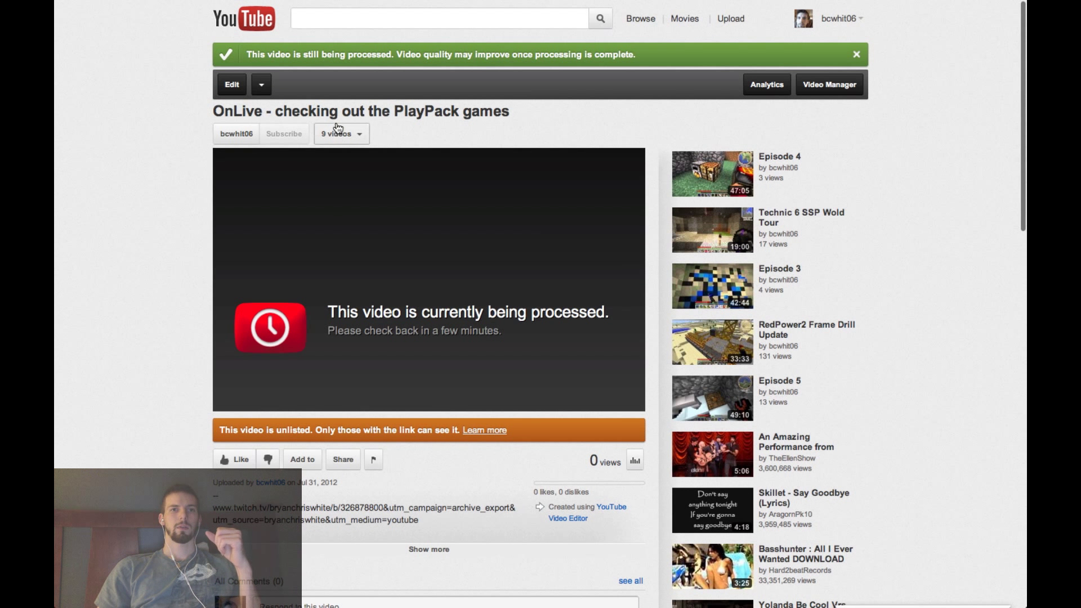
- Rename the new trimmed video "Segment 2 of kick ass stream!!!" and save the title
{"action": "left_click", "coordinate": [336, 114]}
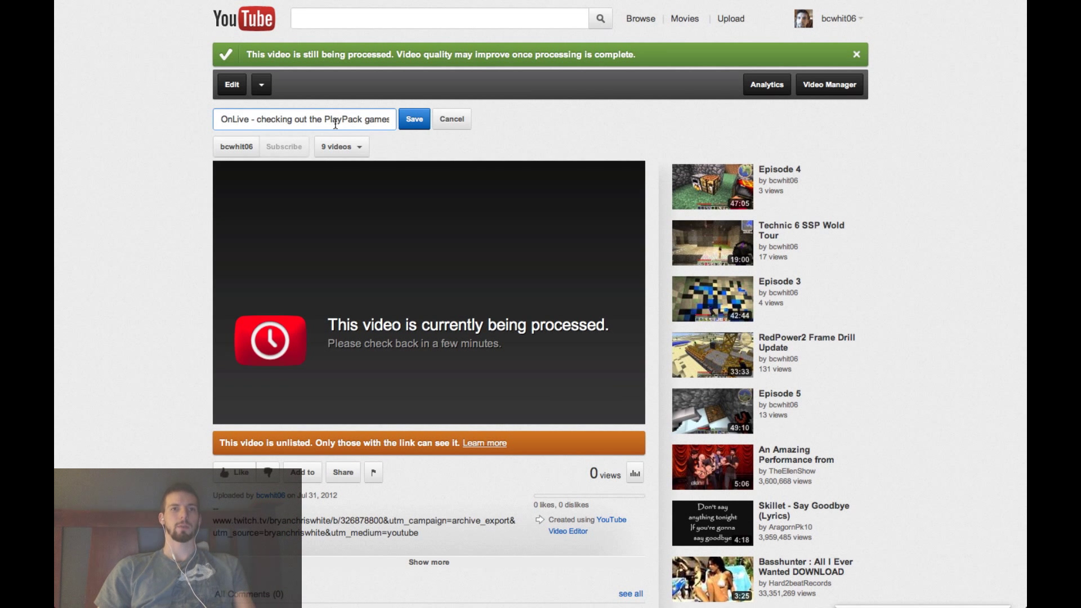
{"action": "key", "text": "ctrl+a"}
{"action": "type", "text": "Seg"}
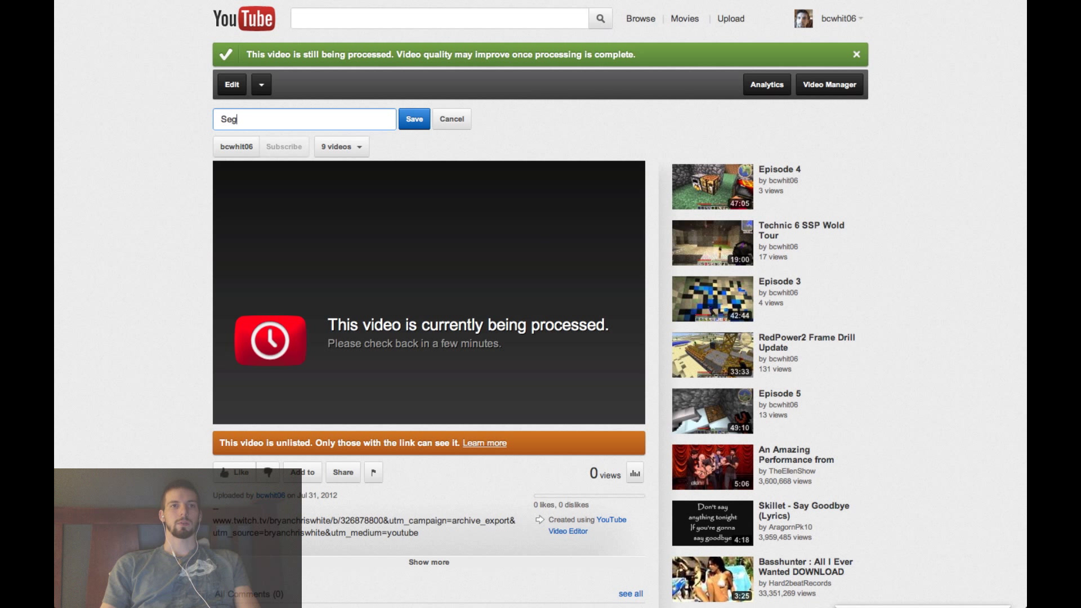
{"action": "type", "text": "ment 2 of kic"}
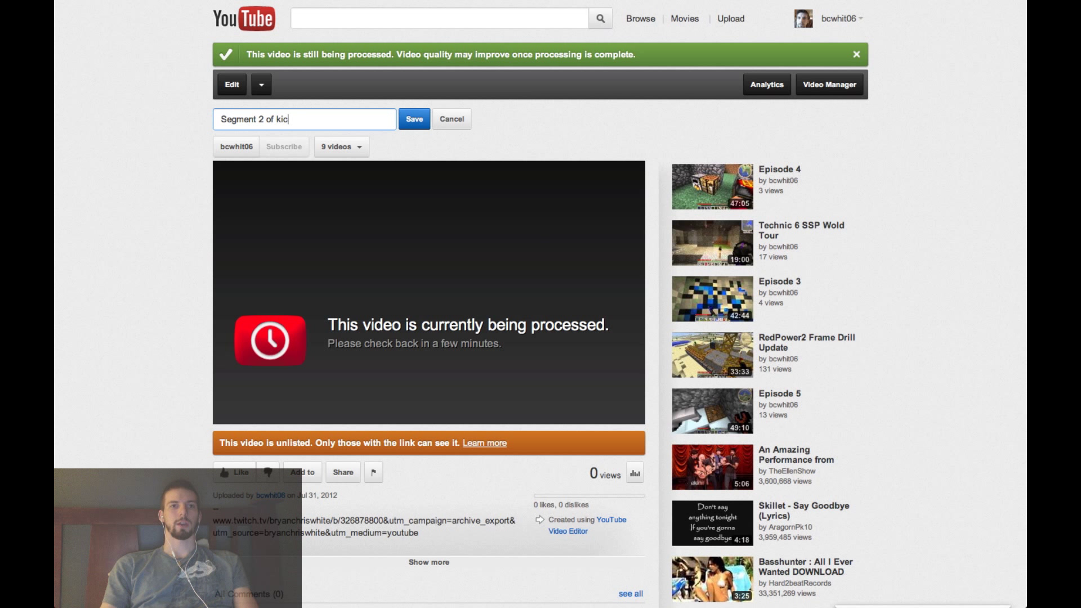
{"action": "type", "text": "k ass stre"}
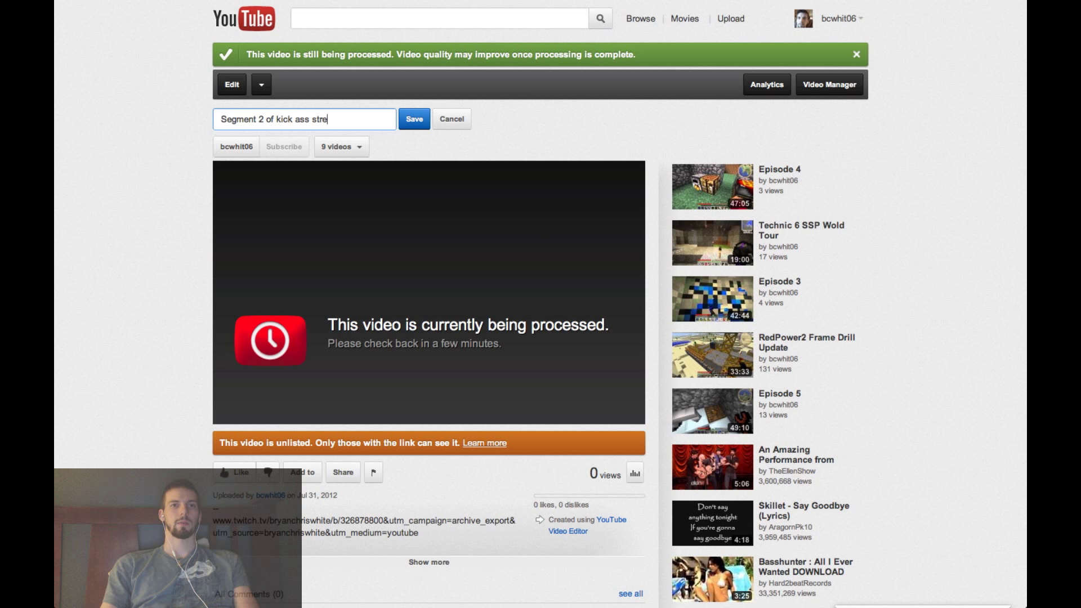
{"action": "type", "text": "am!!!"}
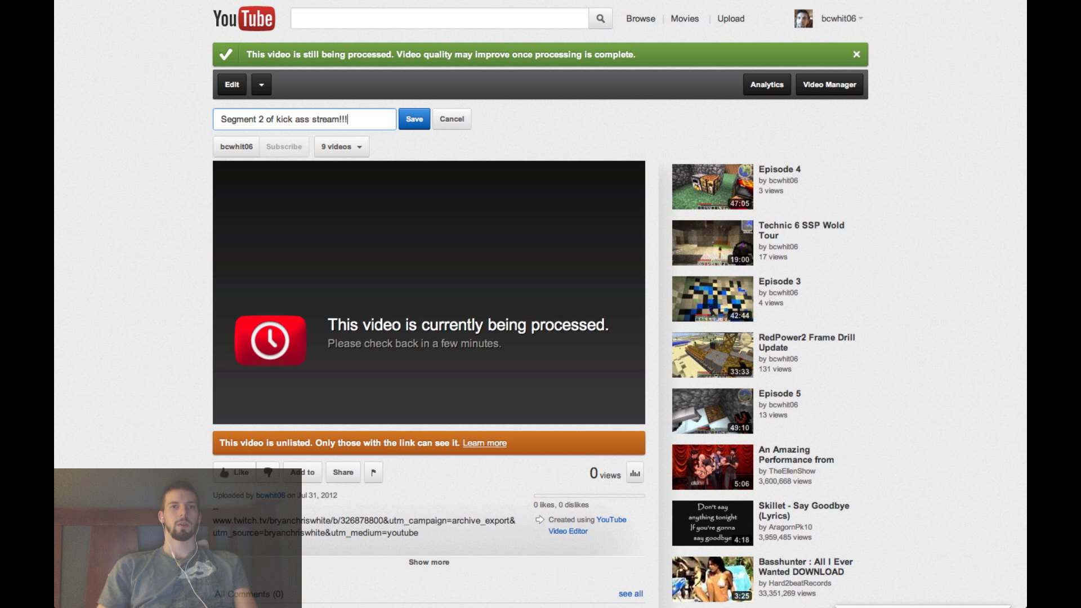
{"action": "left_click", "coordinate": [414, 120]}
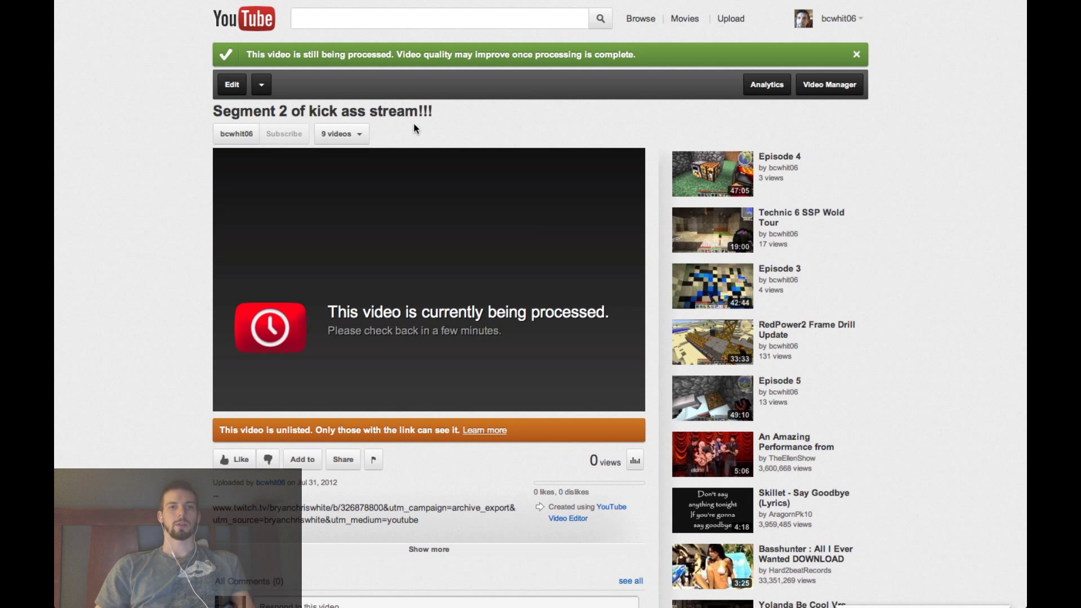
- Return to the uploads list and open the first segment clip's enhancements
{"action": "left_click", "coordinate": [819, 89]}
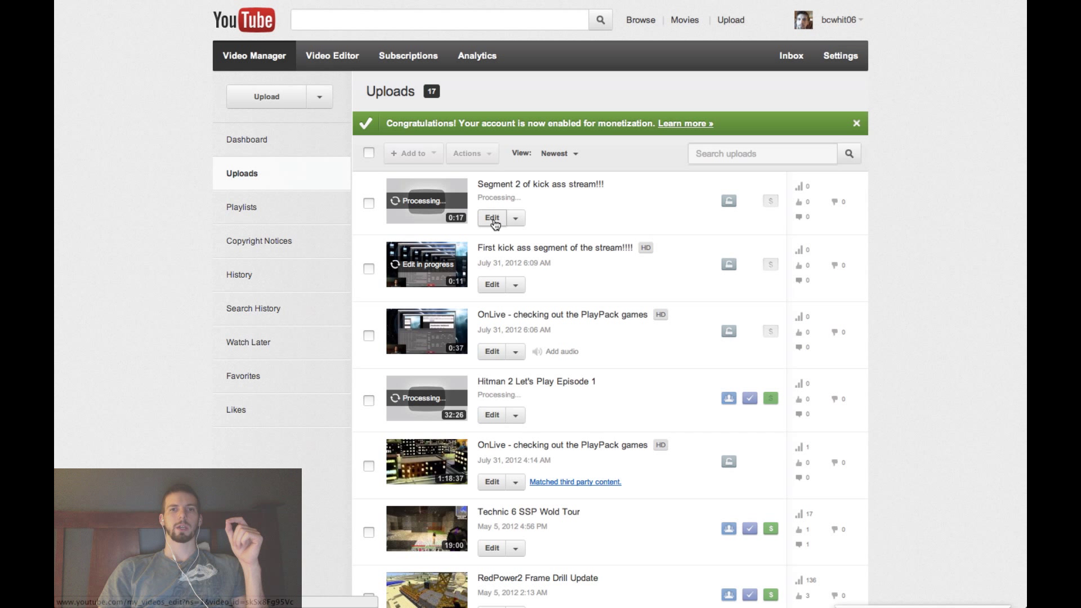
{"action": "left_click", "coordinate": [495, 283]}
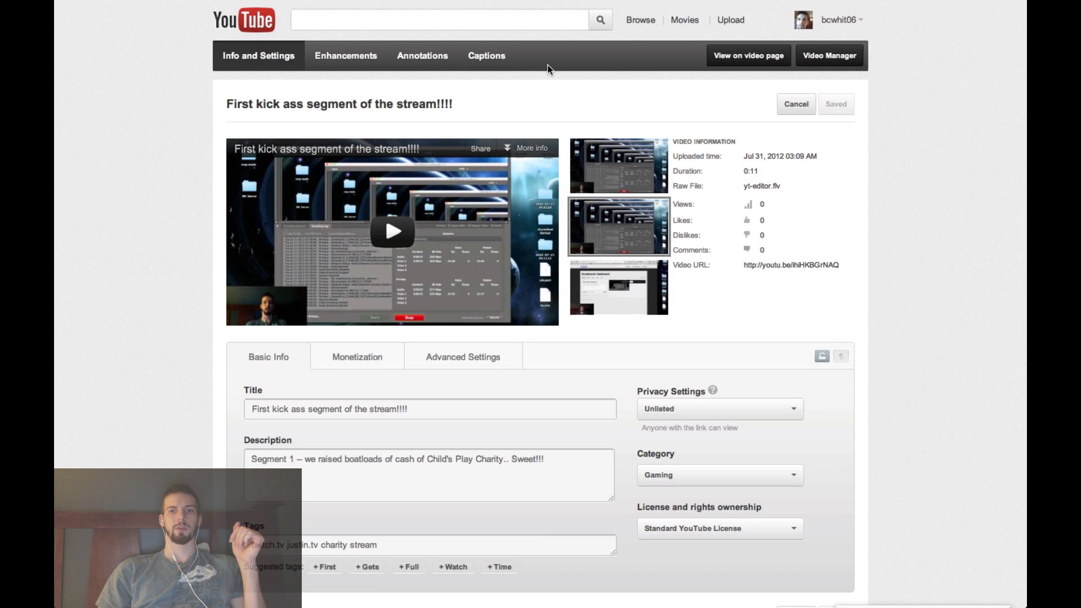
{"action": "scroll", "coordinate": [549, 67], "scroll_direction": "down", "scroll_amount": 3}
{"action": "scroll", "coordinate": [549, 68], "scroll_direction": "up", "scroll_amount": 3}
{"action": "left_click", "coordinate": [363, 55]}
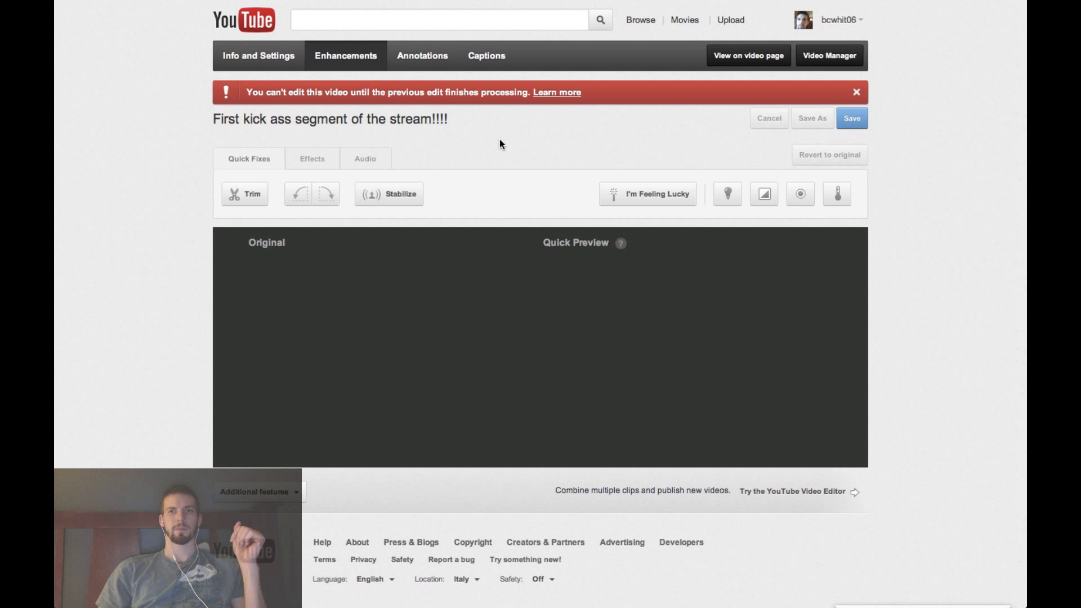
- Go back to the uploads list and show the additional edit options for the first segment clip
{"action": "scroll", "coordinate": [498, 139], "scroll_direction": "left", "scroll_amount": 5}
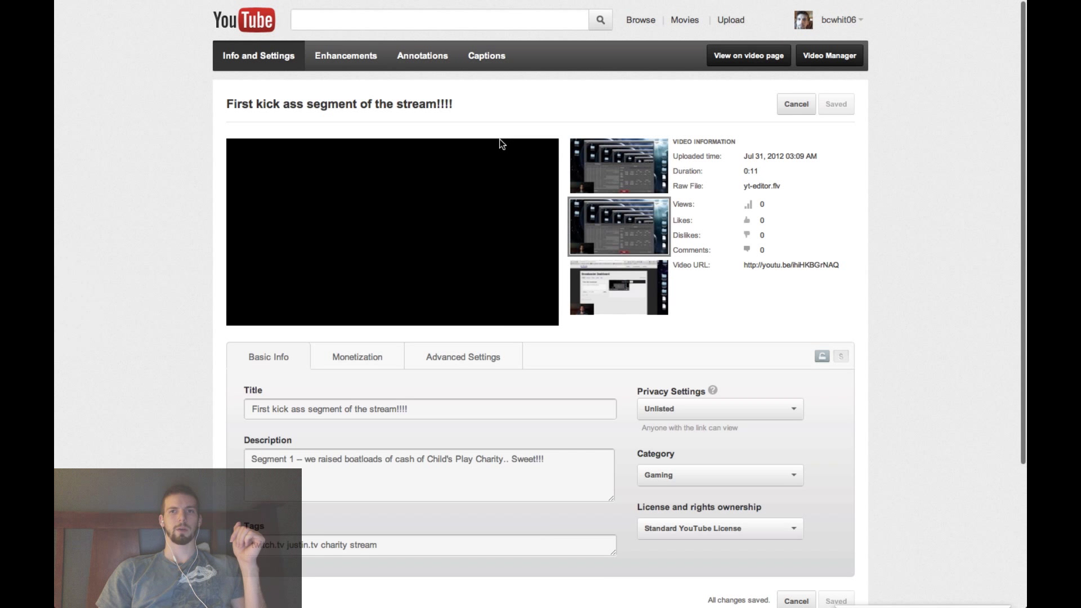
{"action": "scroll", "coordinate": [499, 139], "scroll_direction": "left", "scroll_amount": 5}
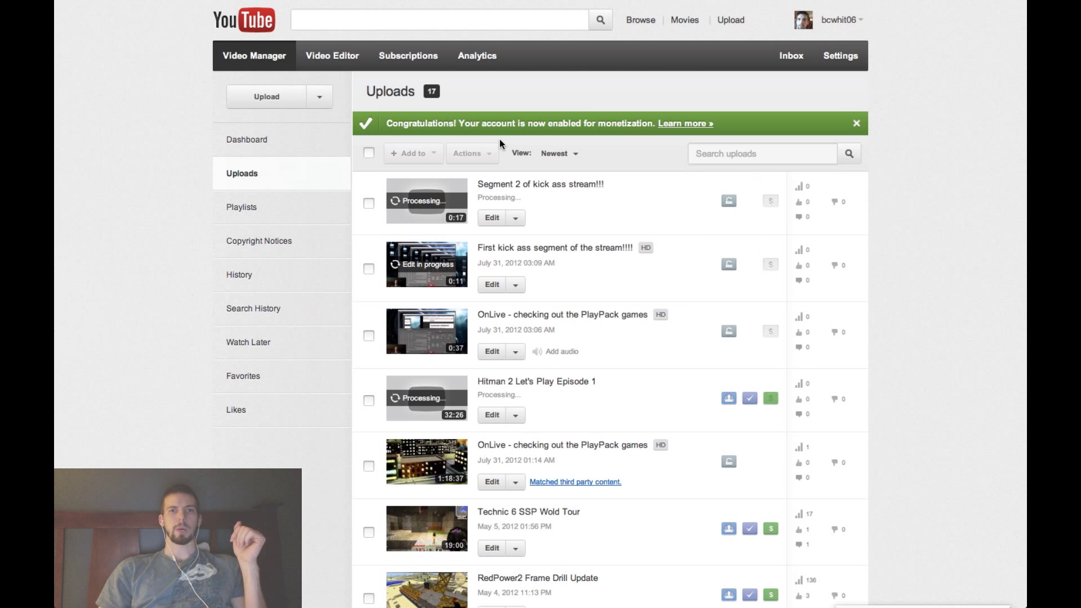
{"action": "left_click", "coordinate": [520, 285]}
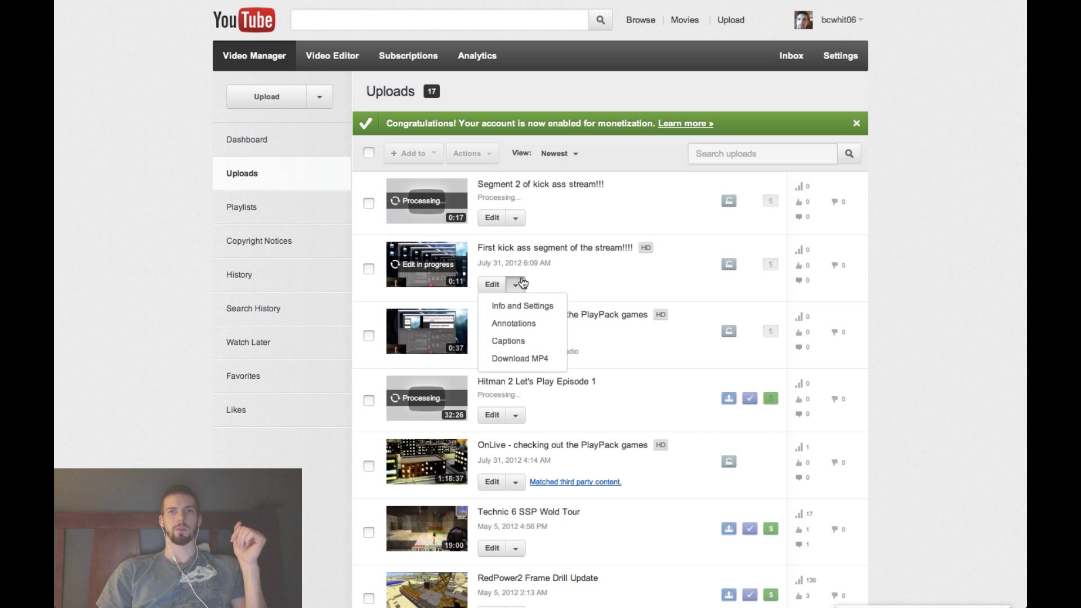
- Open the Video Editor and remove the RP5 frame drill clip from the project timeline
{"action": "left_click", "coordinate": [521, 284]}
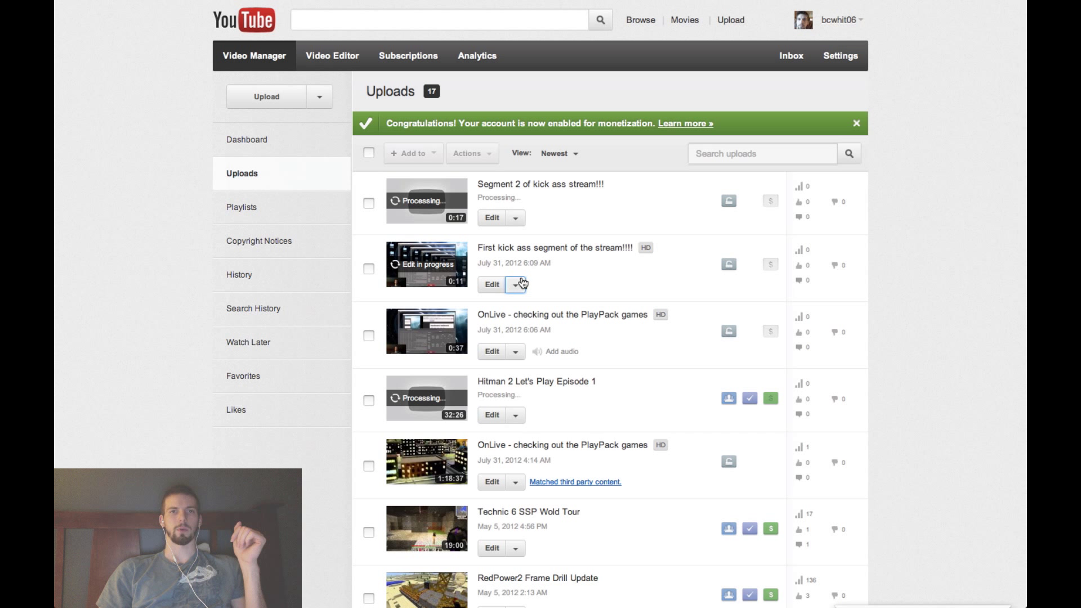
{"action": "left_click", "coordinate": [336, 61]}
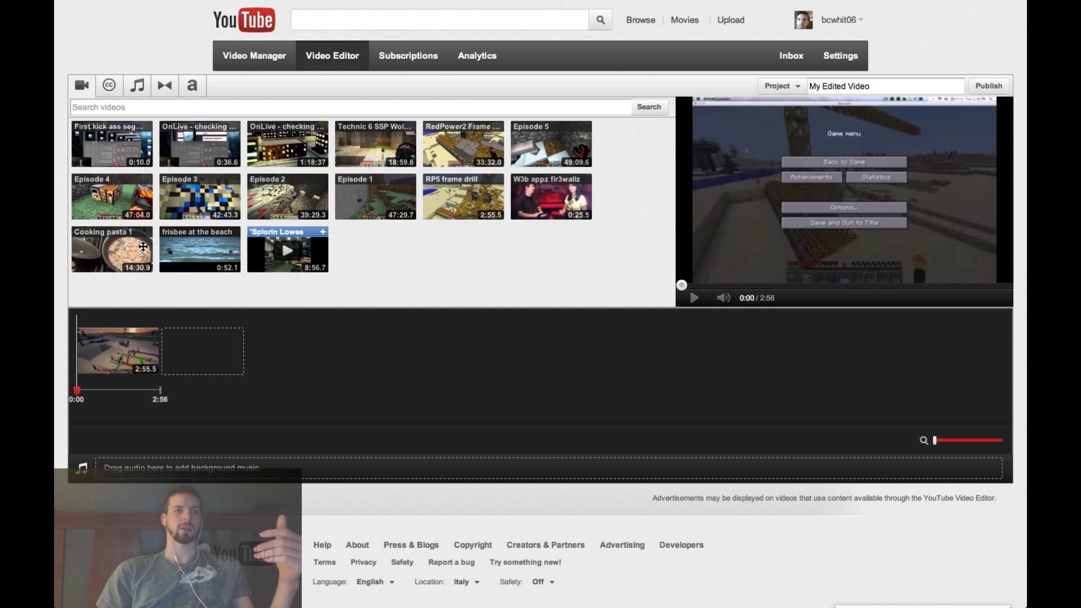
{"action": "mouse_move", "coordinate": [114, 159]}
{"action": "mouse_move", "coordinate": [107, 363]}
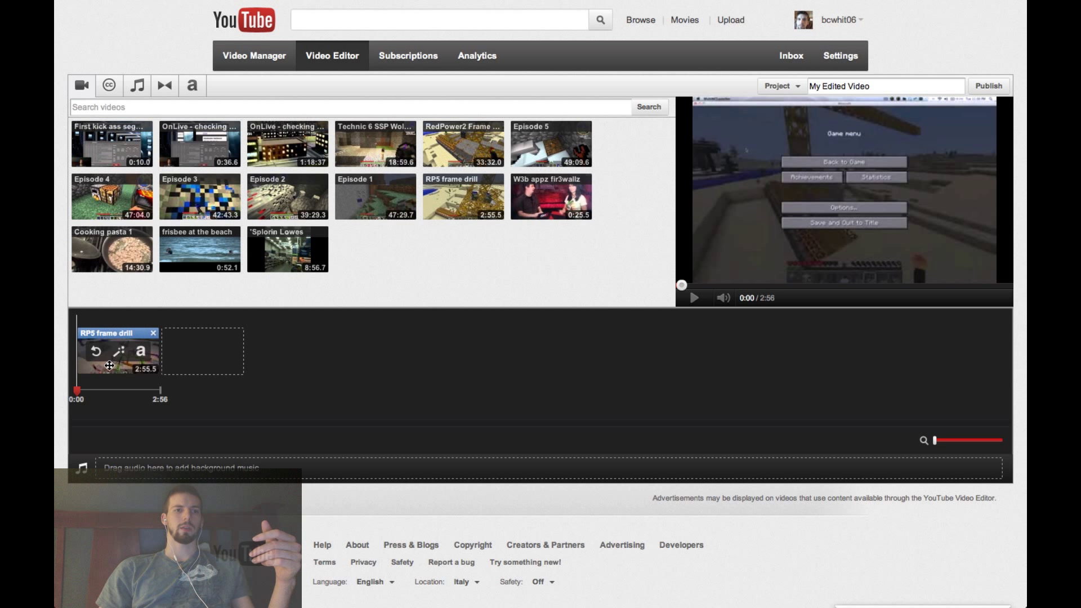
{"action": "left_click", "coordinate": [154, 334]}
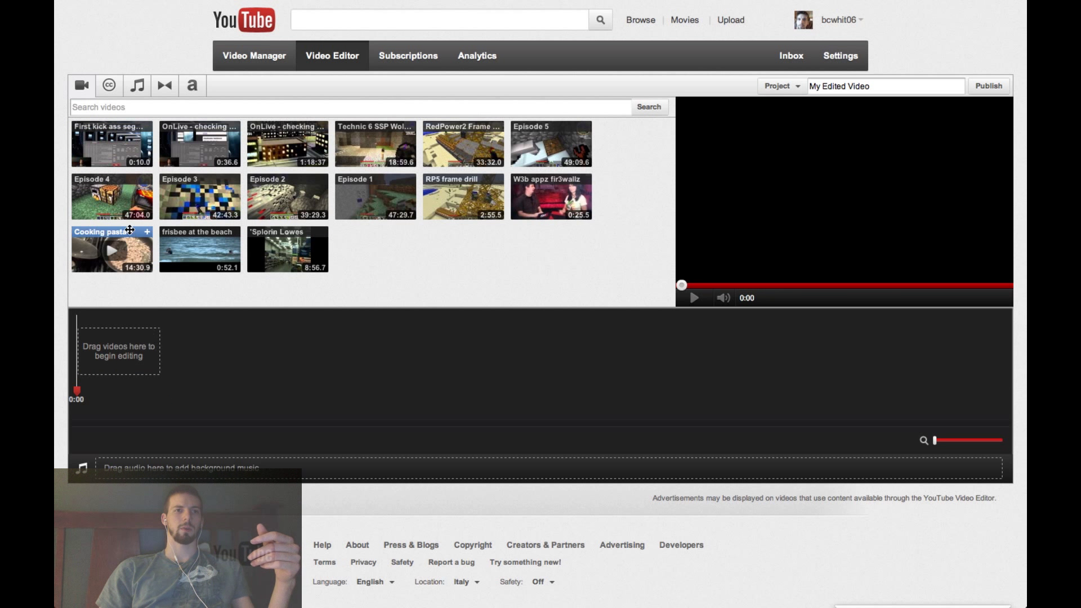
- Reload the editor's video list and add the first kick ass segment followed by Segment 2 to the timeline
{"action": "mouse_move", "coordinate": [112, 140]}
{"action": "mouse_move", "coordinate": [199, 145]}
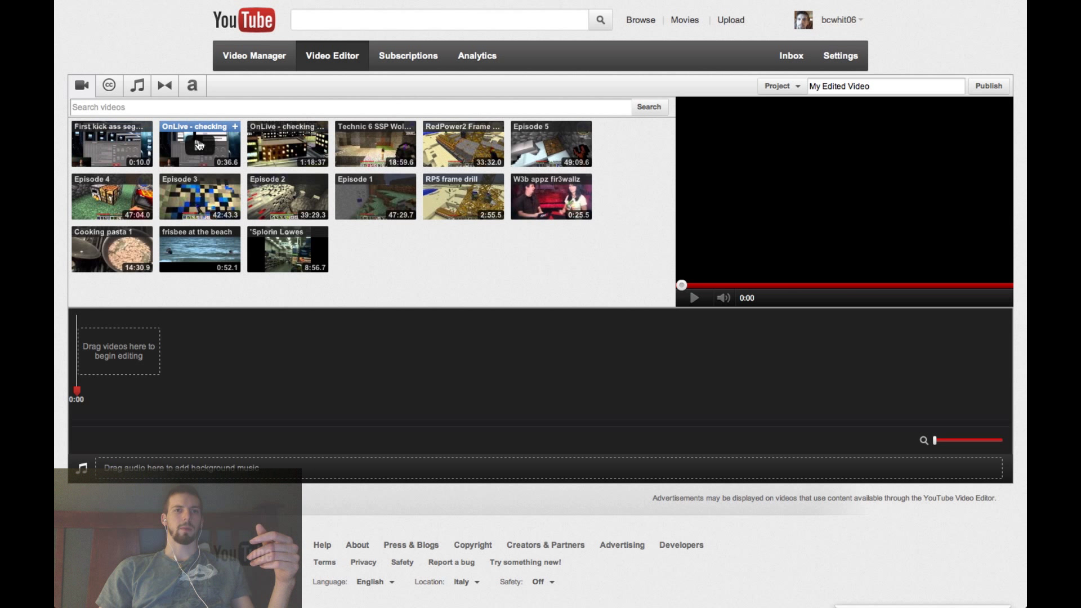
{"action": "mouse_move", "coordinate": [145, 153]}
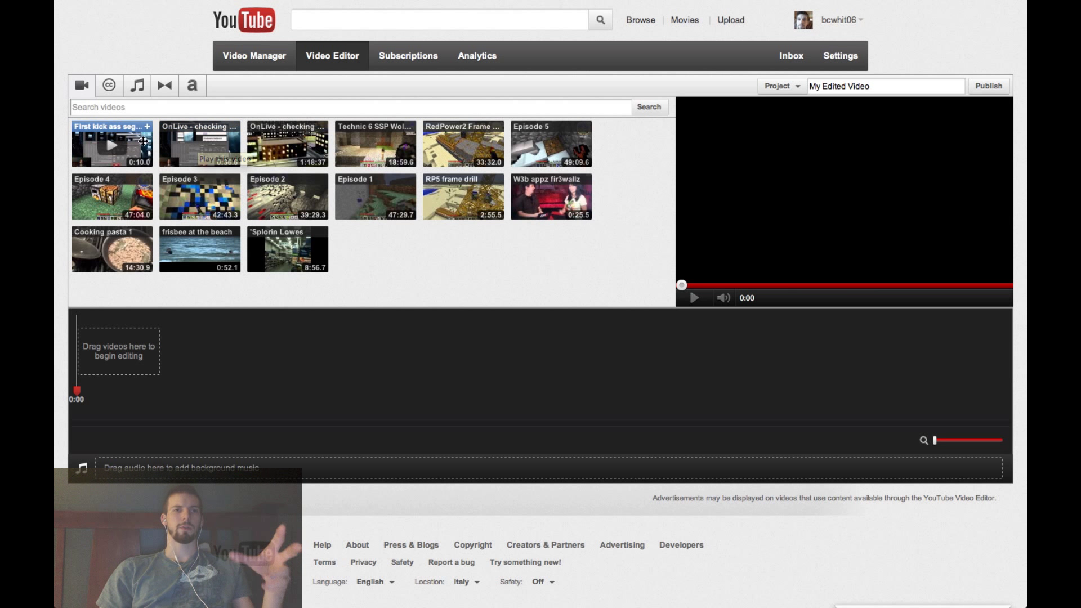
{"action": "key", "text": "super+r"}
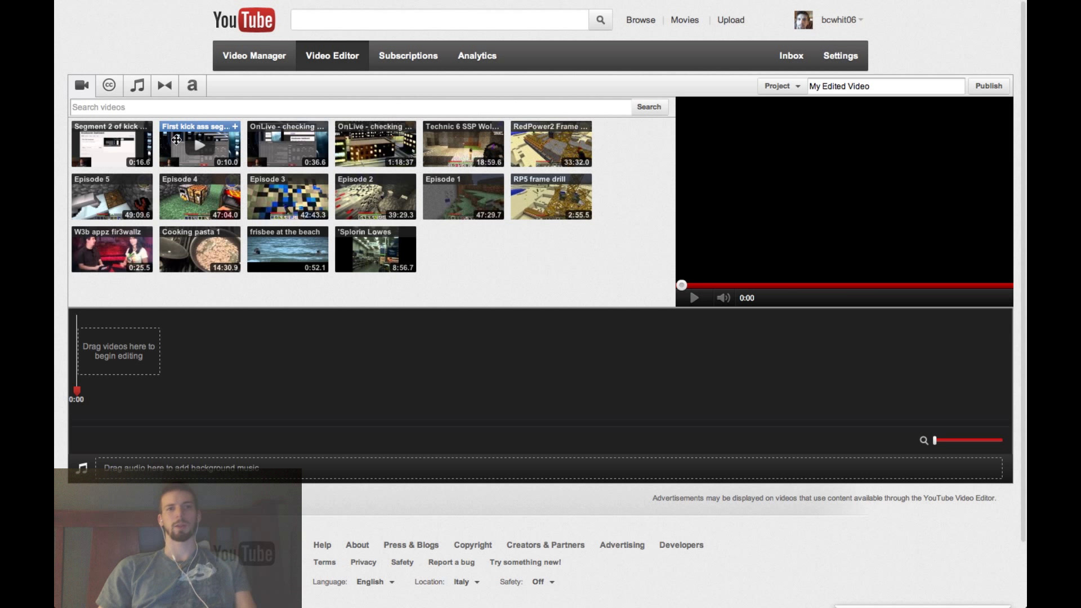
{"action": "left_click_drag", "start_coordinate": [176, 139], "coordinate": [130, 344]}
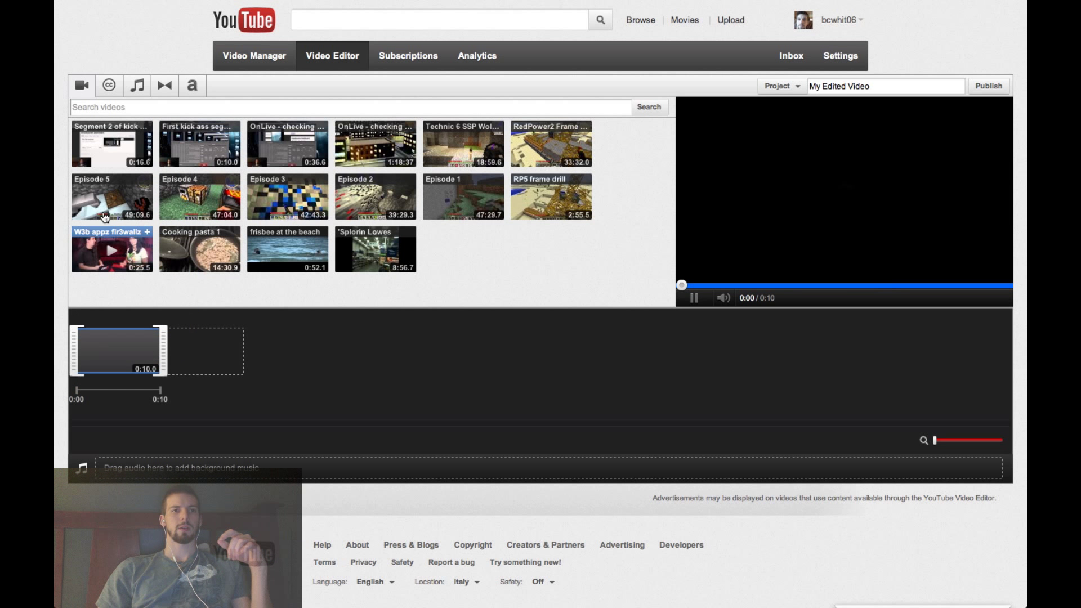
{"action": "left_click_drag", "start_coordinate": [112, 144], "coordinate": [192, 375]}
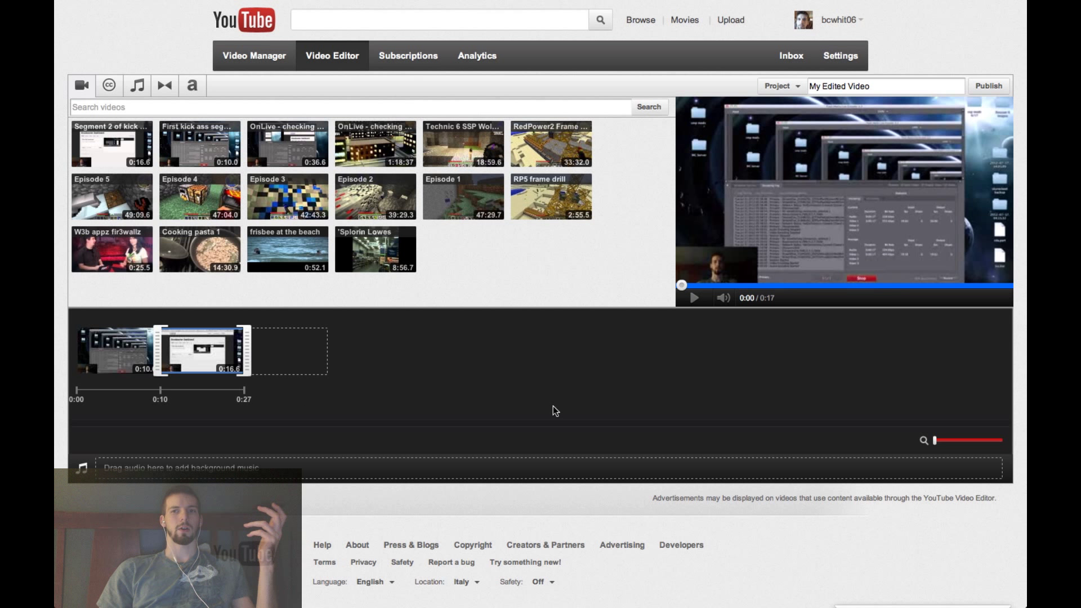
- Select the first timeline clip, look through the available transitions, and return to the list of uploaded videos
{"action": "mouse_move", "coordinate": [140, 351]}
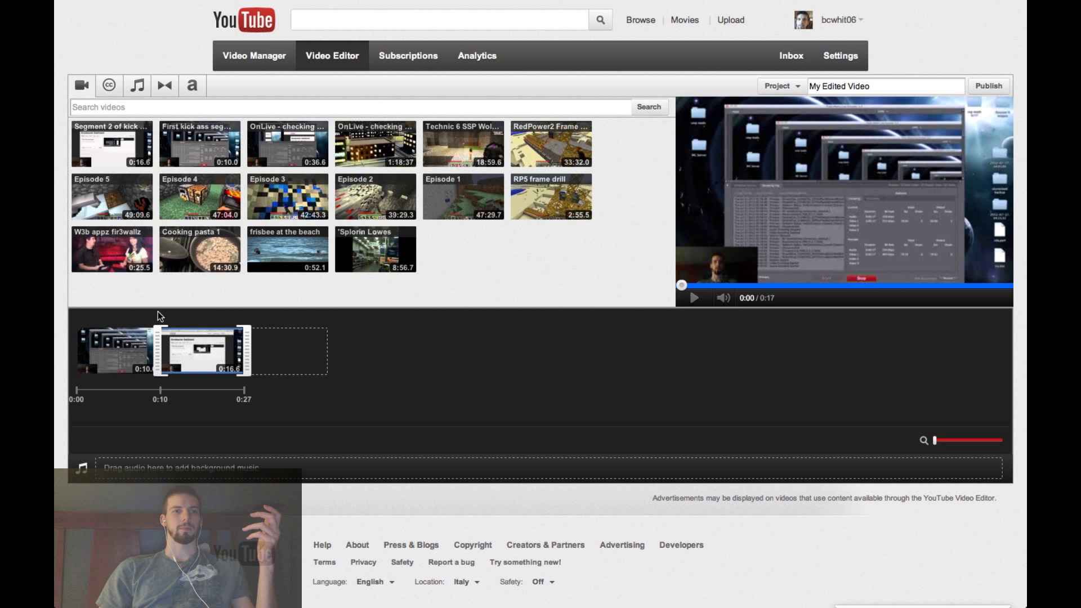
{"action": "left_click", "coordinate": [107, 335]}
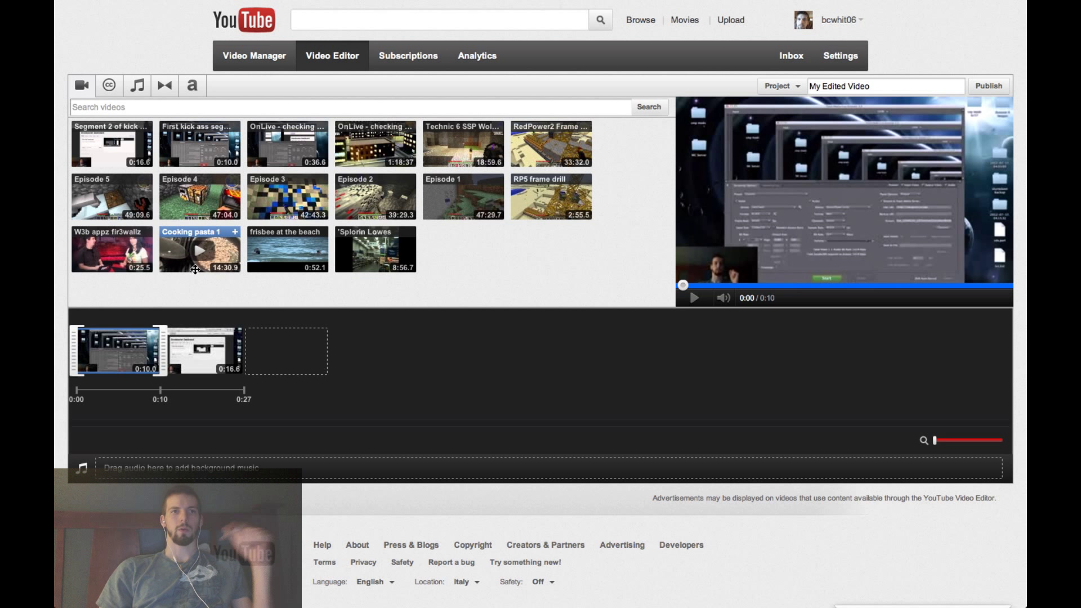
{"action": "left_click", "coordinate": [163, 86]}
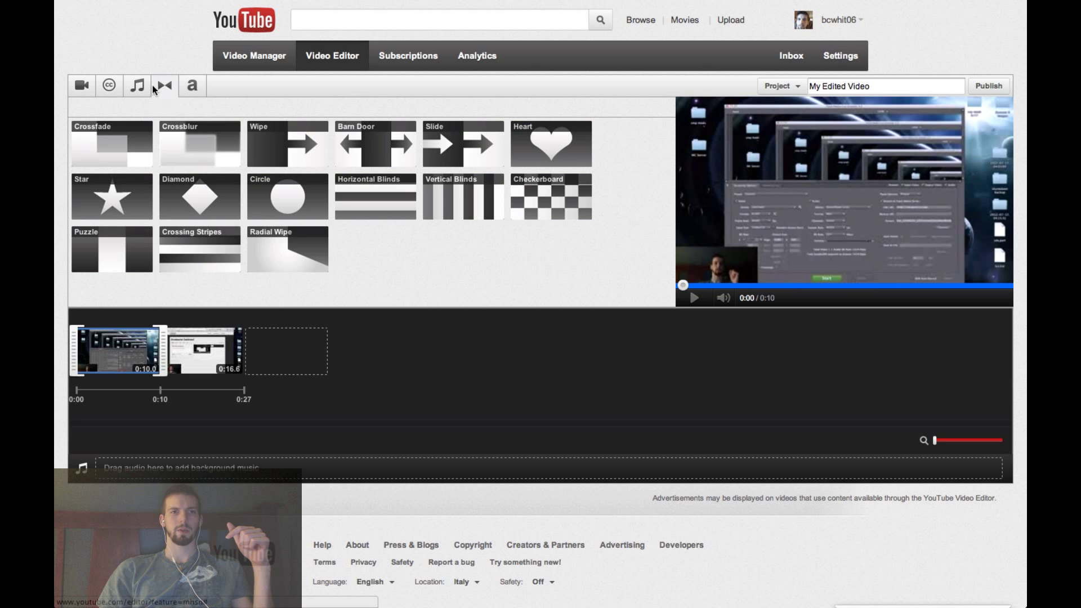
{"action": "left_click", "coordinate": [88, 91]}
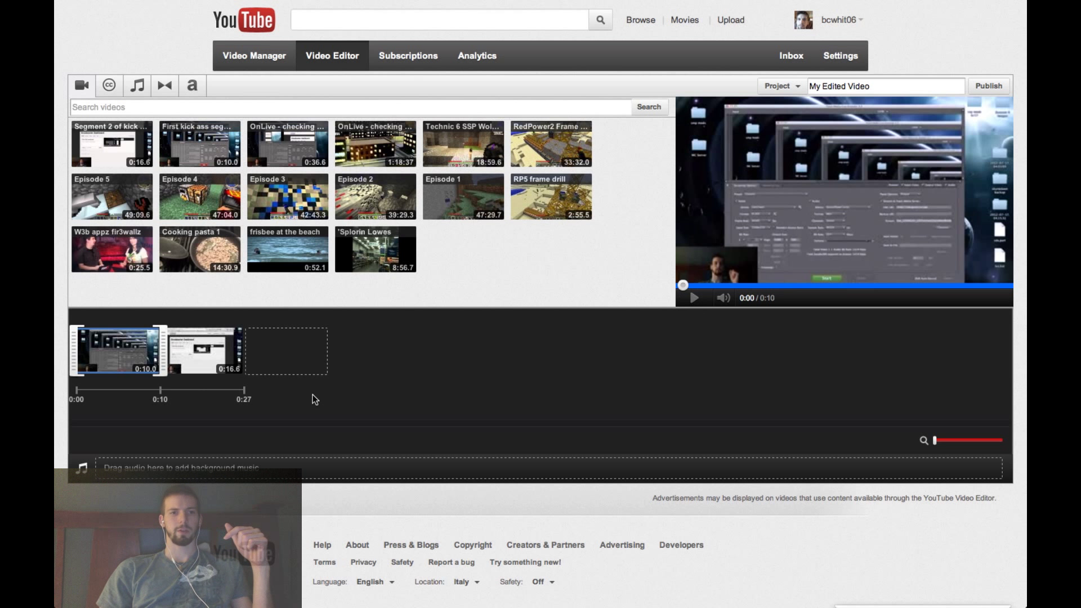
- Play the preview of the selected first clip and skip ahead to near its end
{"action": "mouse_move", "coordinate": [193, 367]}
{"action": "left_click", "coordinate": [694, 297]}
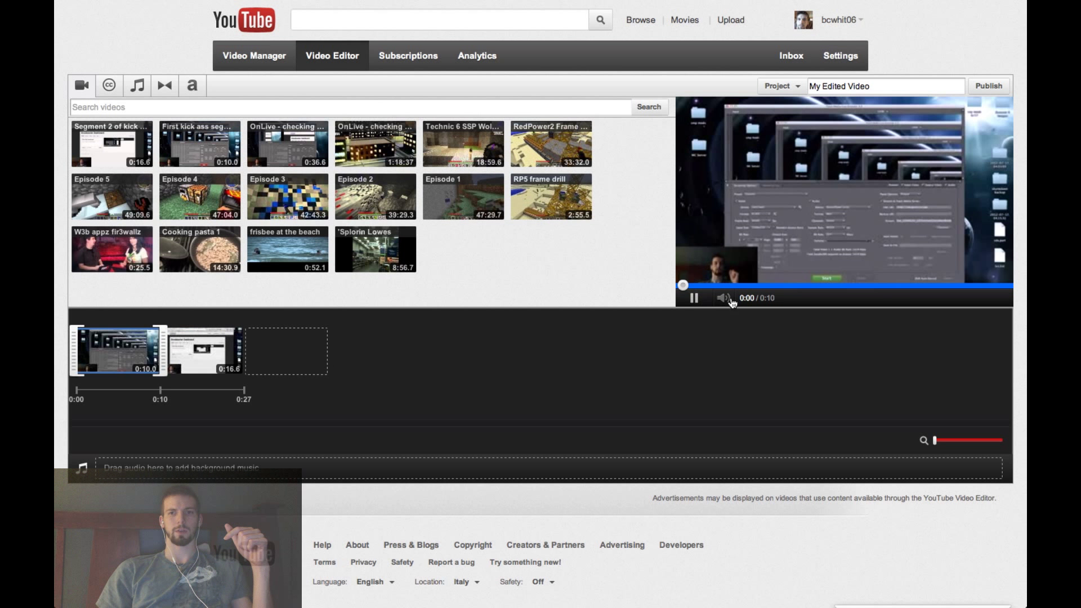
{"action": "left_click", "coordinate": [986, 286]}
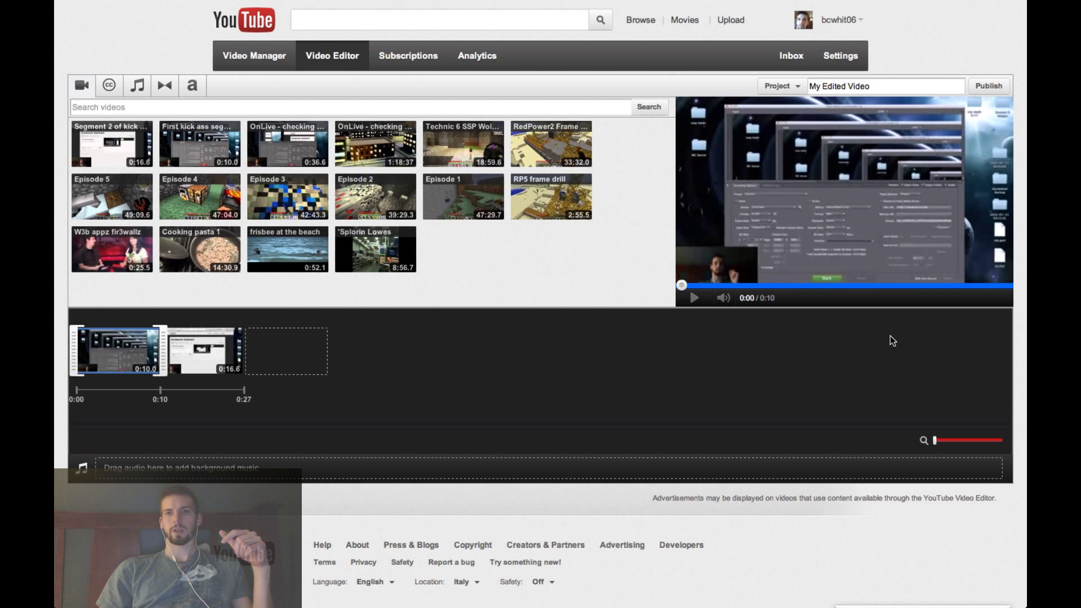
{"action": "left_click", "coordinate": [968, 286]}
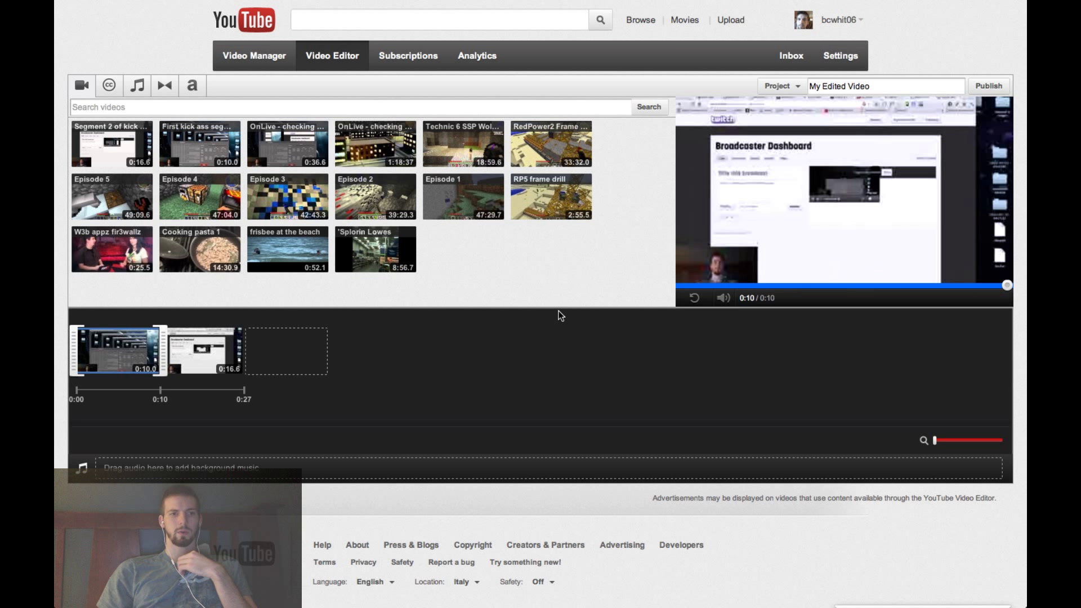
- Publish the combined project under the title "My Edited Video" and return to the Video Manager's uploads
{"action": "left_click", "coordinate": [884, 85]}
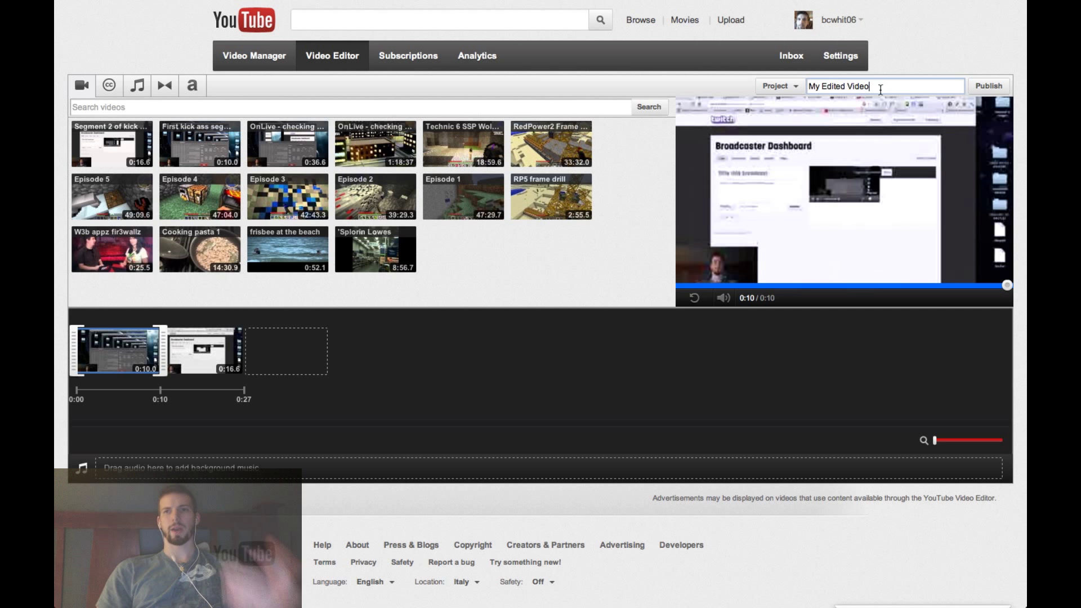
{"action": "left_click", "coordinate": [988, 87]}
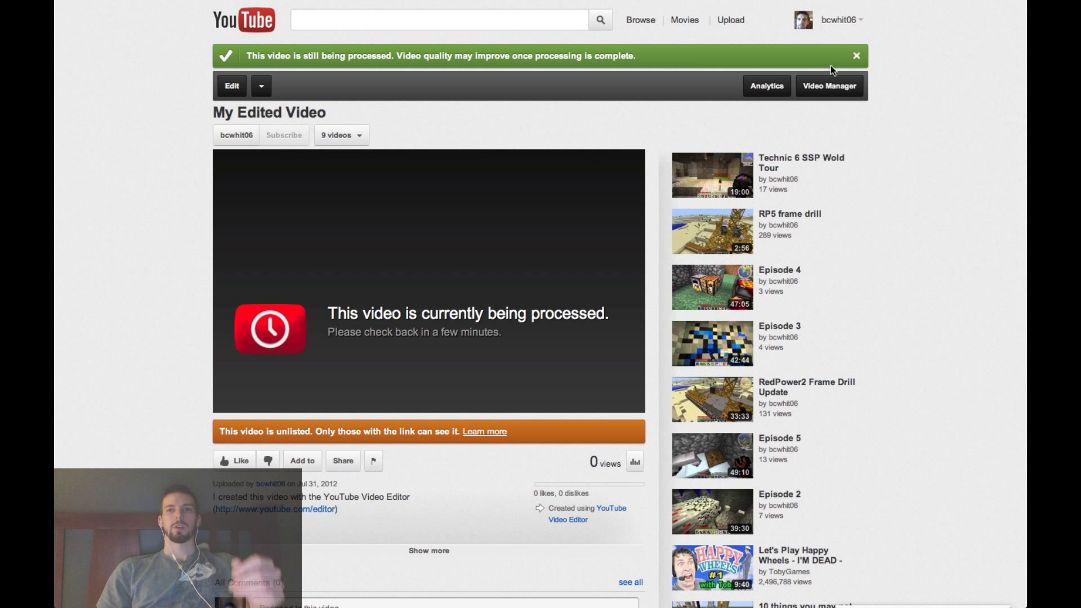
{"action": "left_click", "coordinate": [837, 93]}
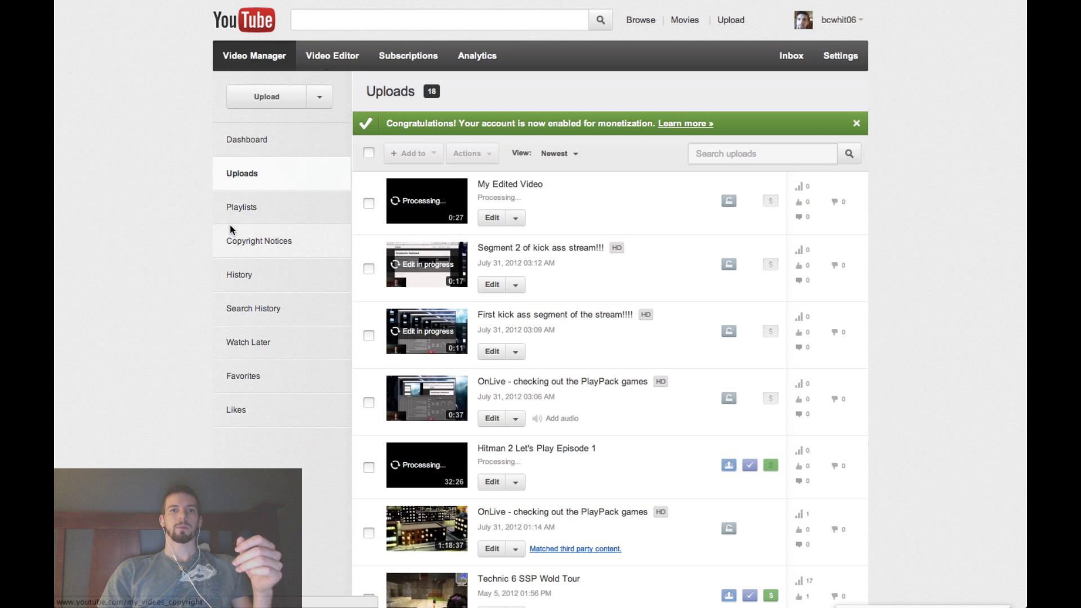
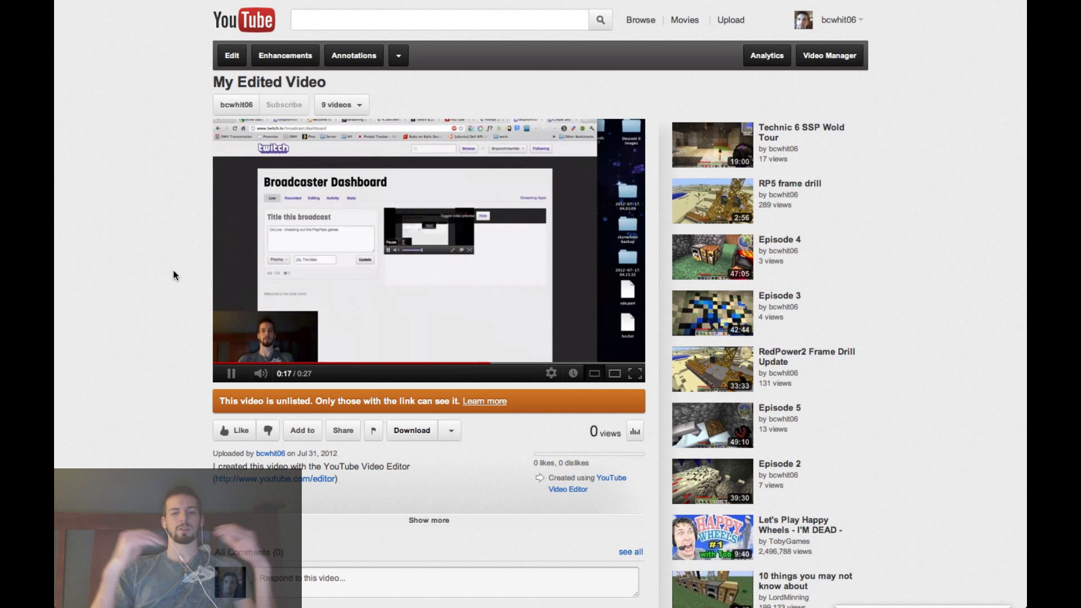
- Pause the playback of My Edited Video and switch to the empty Finder desktop space
{"action": "key", "text": "space"}
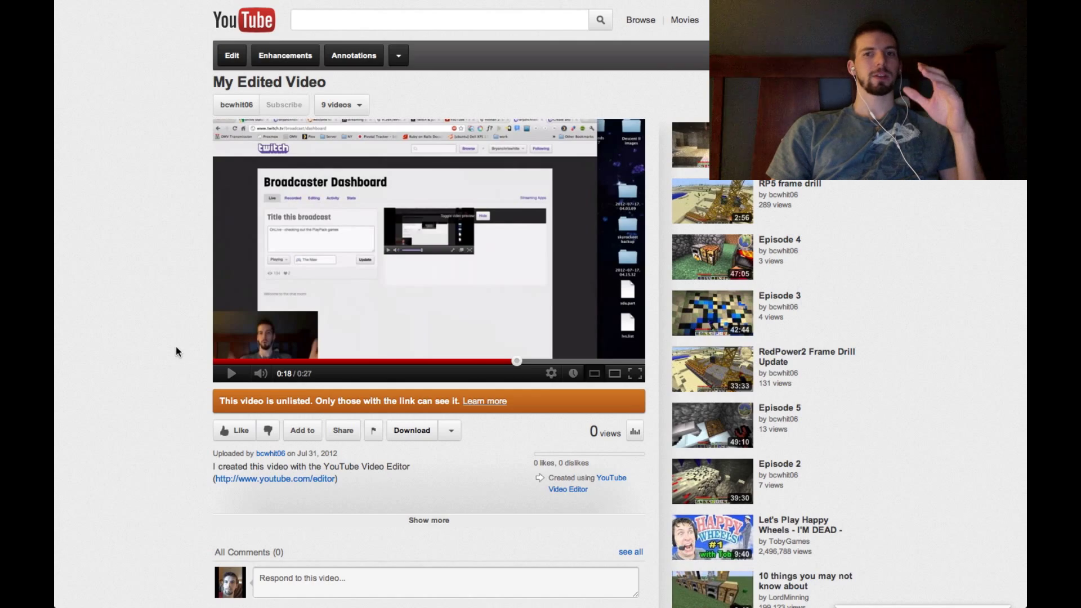
{"action": "key", "text": "ctrl+Right"}
{"action": "key", "text": "ctrl+Left"}
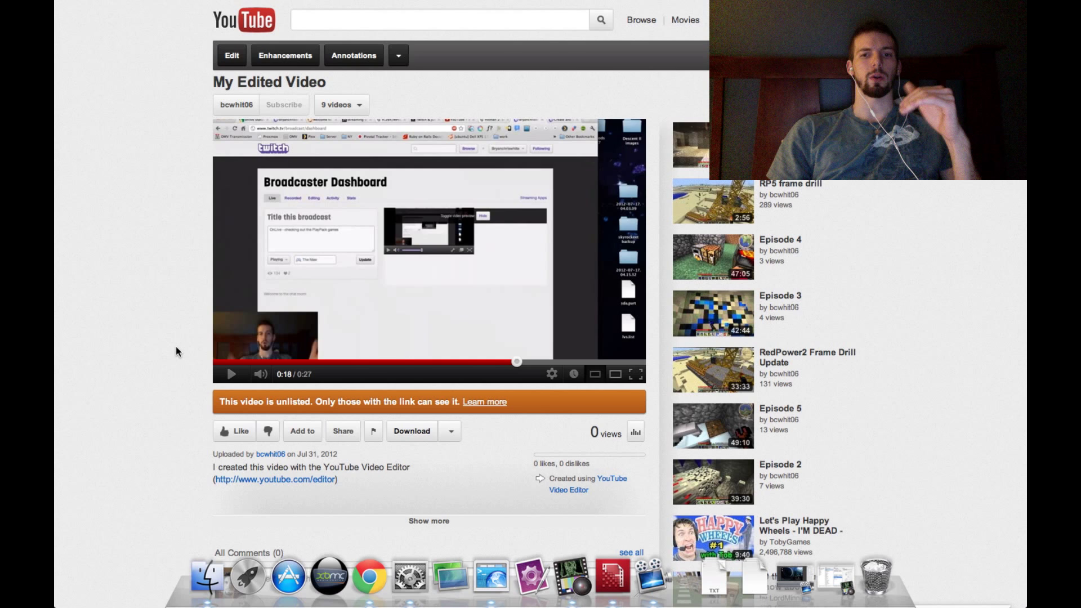
{"action": "key", "text": "ctrl+Up"}
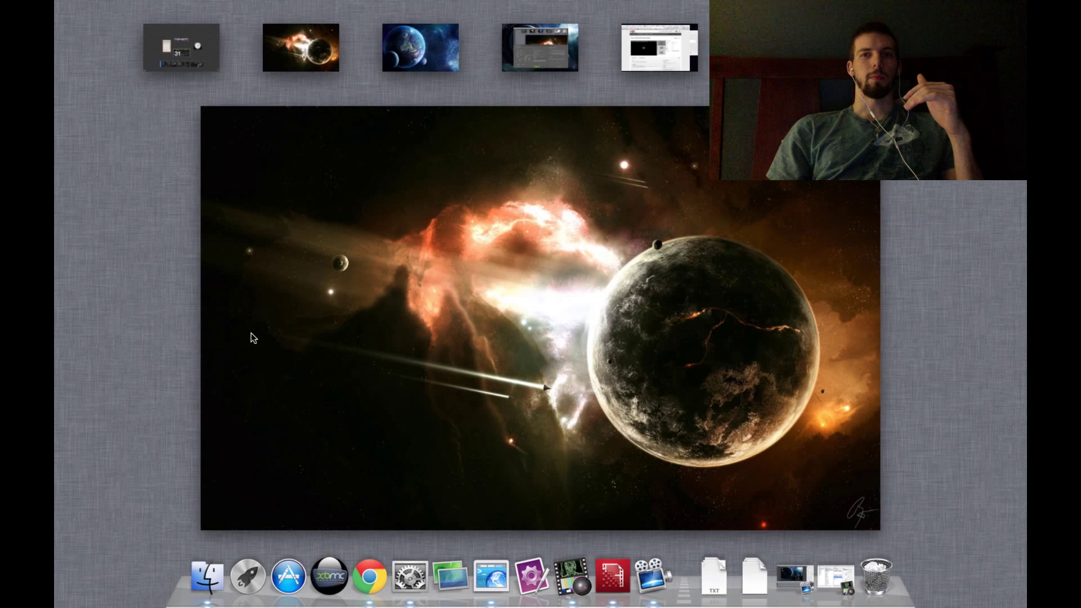
{"action": "left_click", "coordinate": [250, 337]}
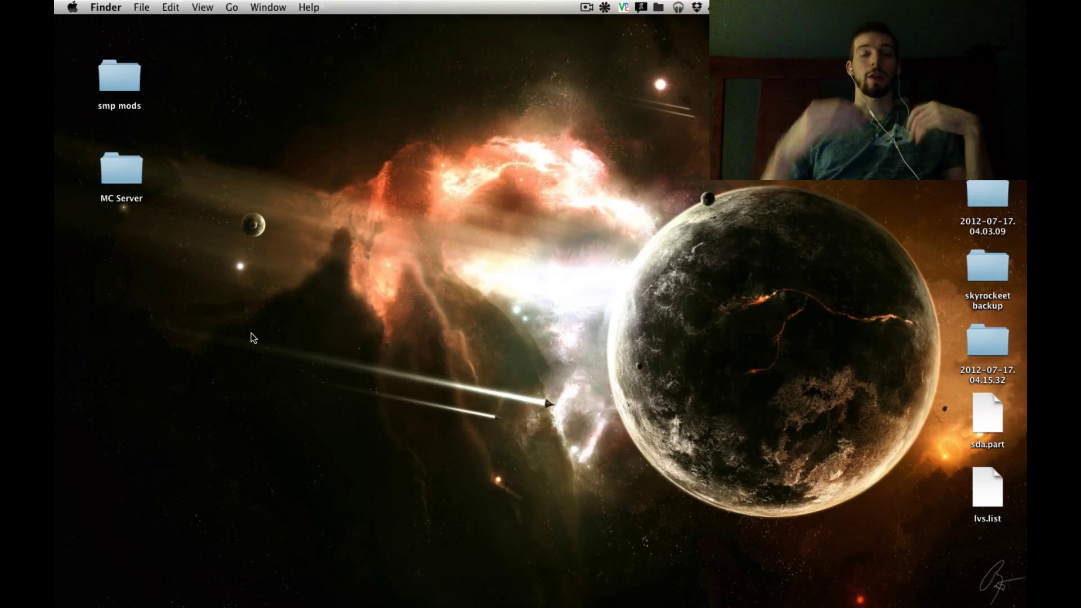